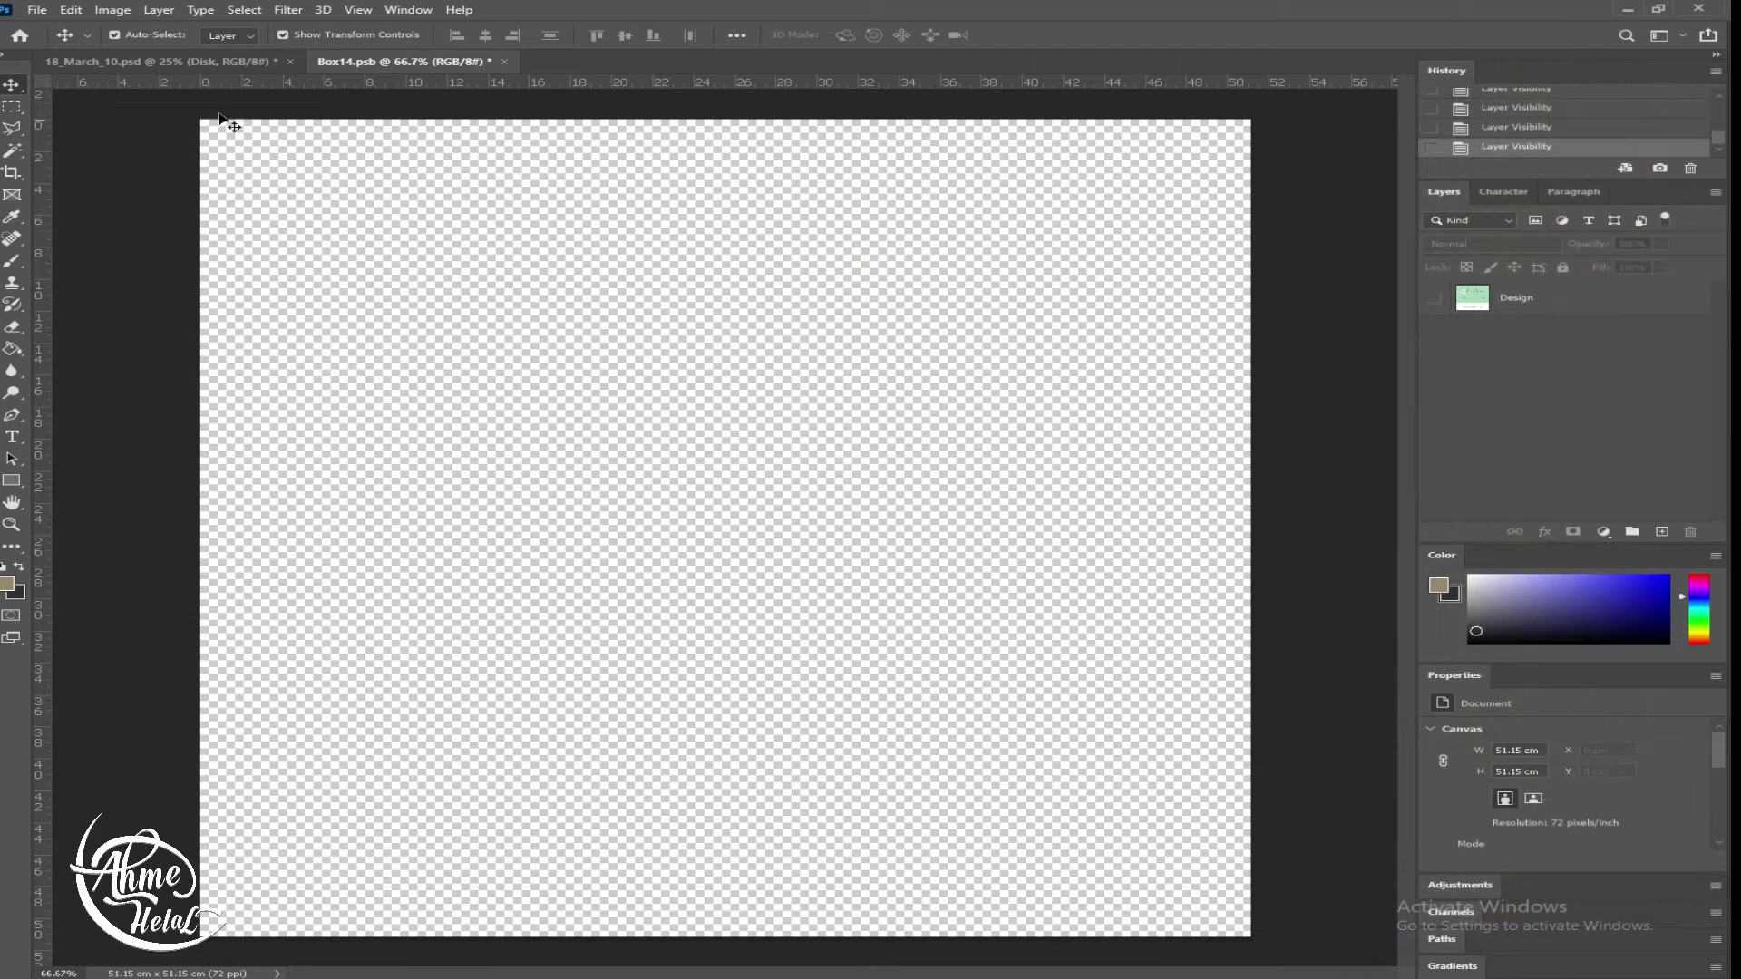
# - Try a 50×50 cm new document, cancel it, and add a vertical guide at the canvas's left edge
pyautogui.click(38, 10)
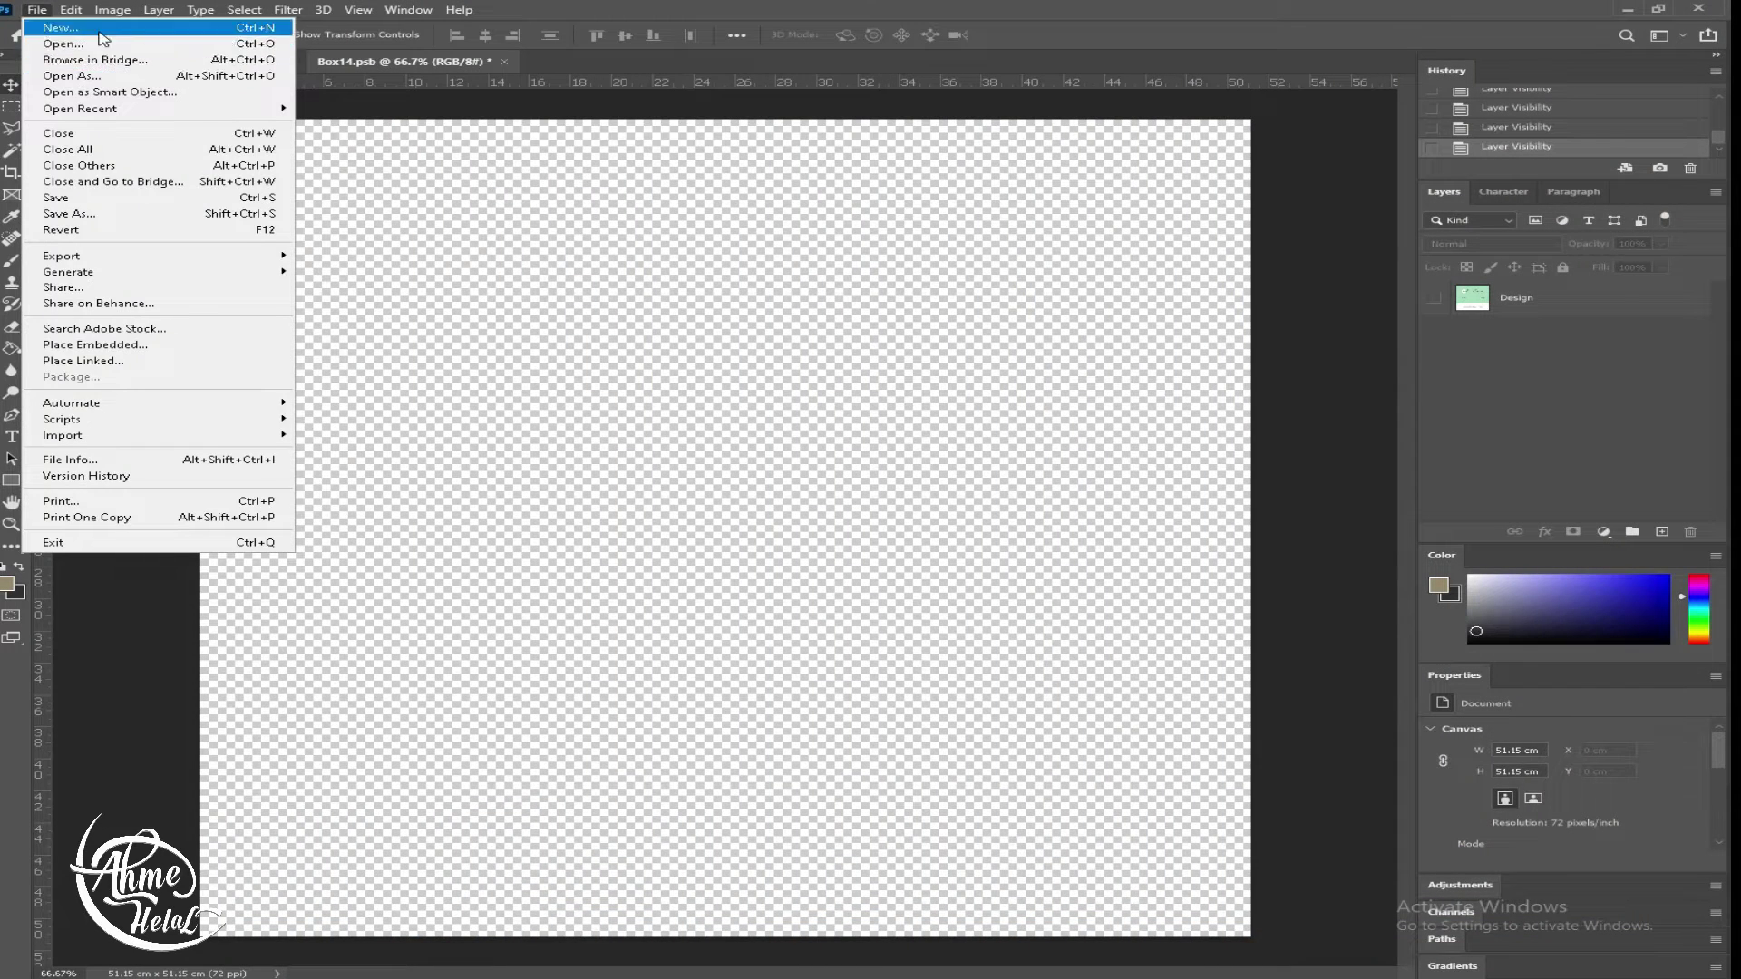
pyautogui.click(789, 363)
pyautogui.hotkey('ctrl', 'n')
pyautogui.doubleClick(986, 388)
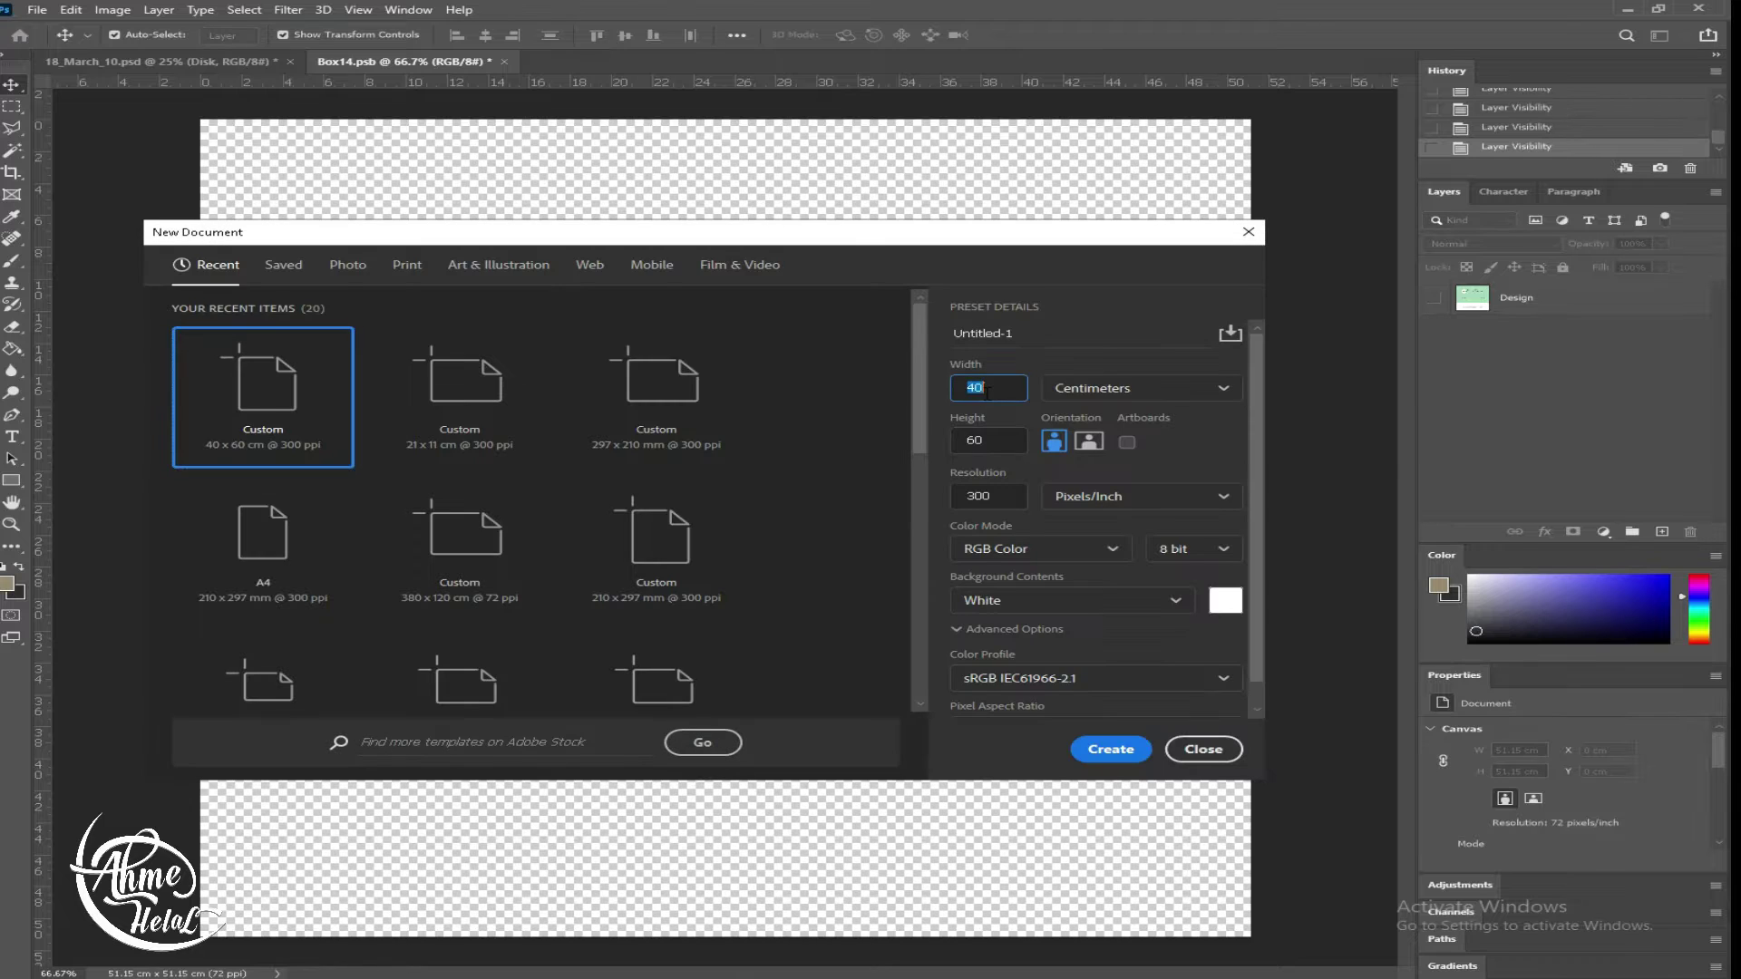
pyautogui.press('Tab')
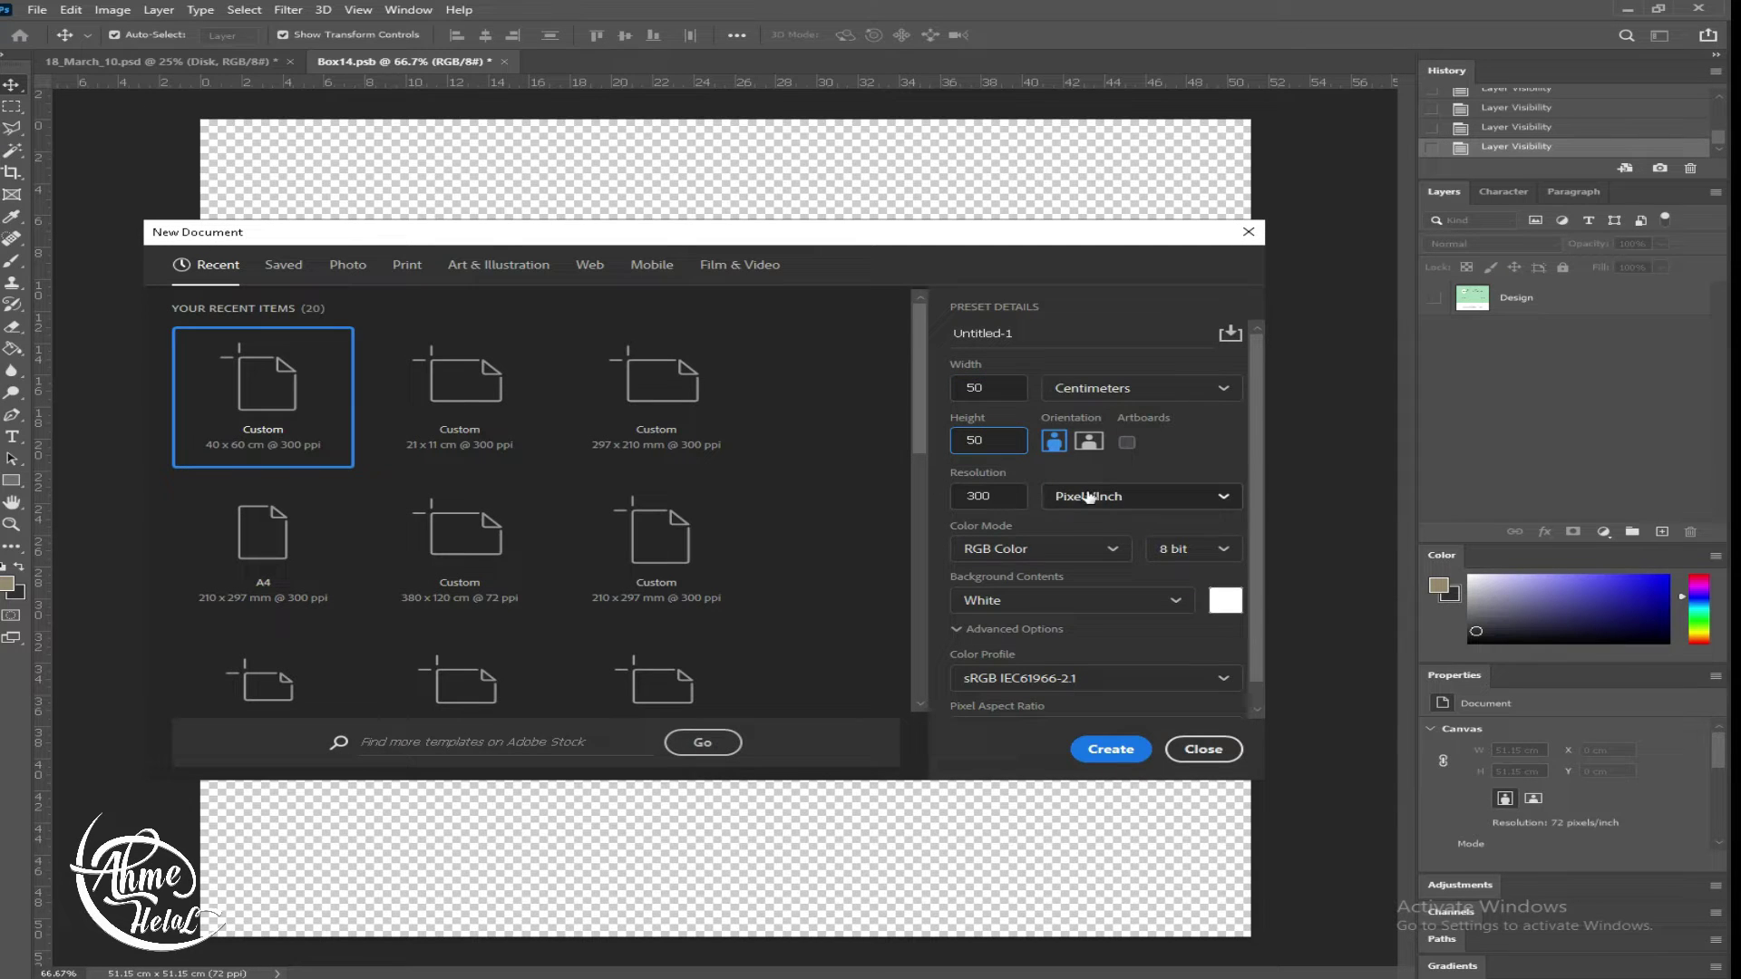
pyautogui.click(1099, 749)
pyautogui.moveTo(38, 419); pyautogui.dragTo(204, 403)
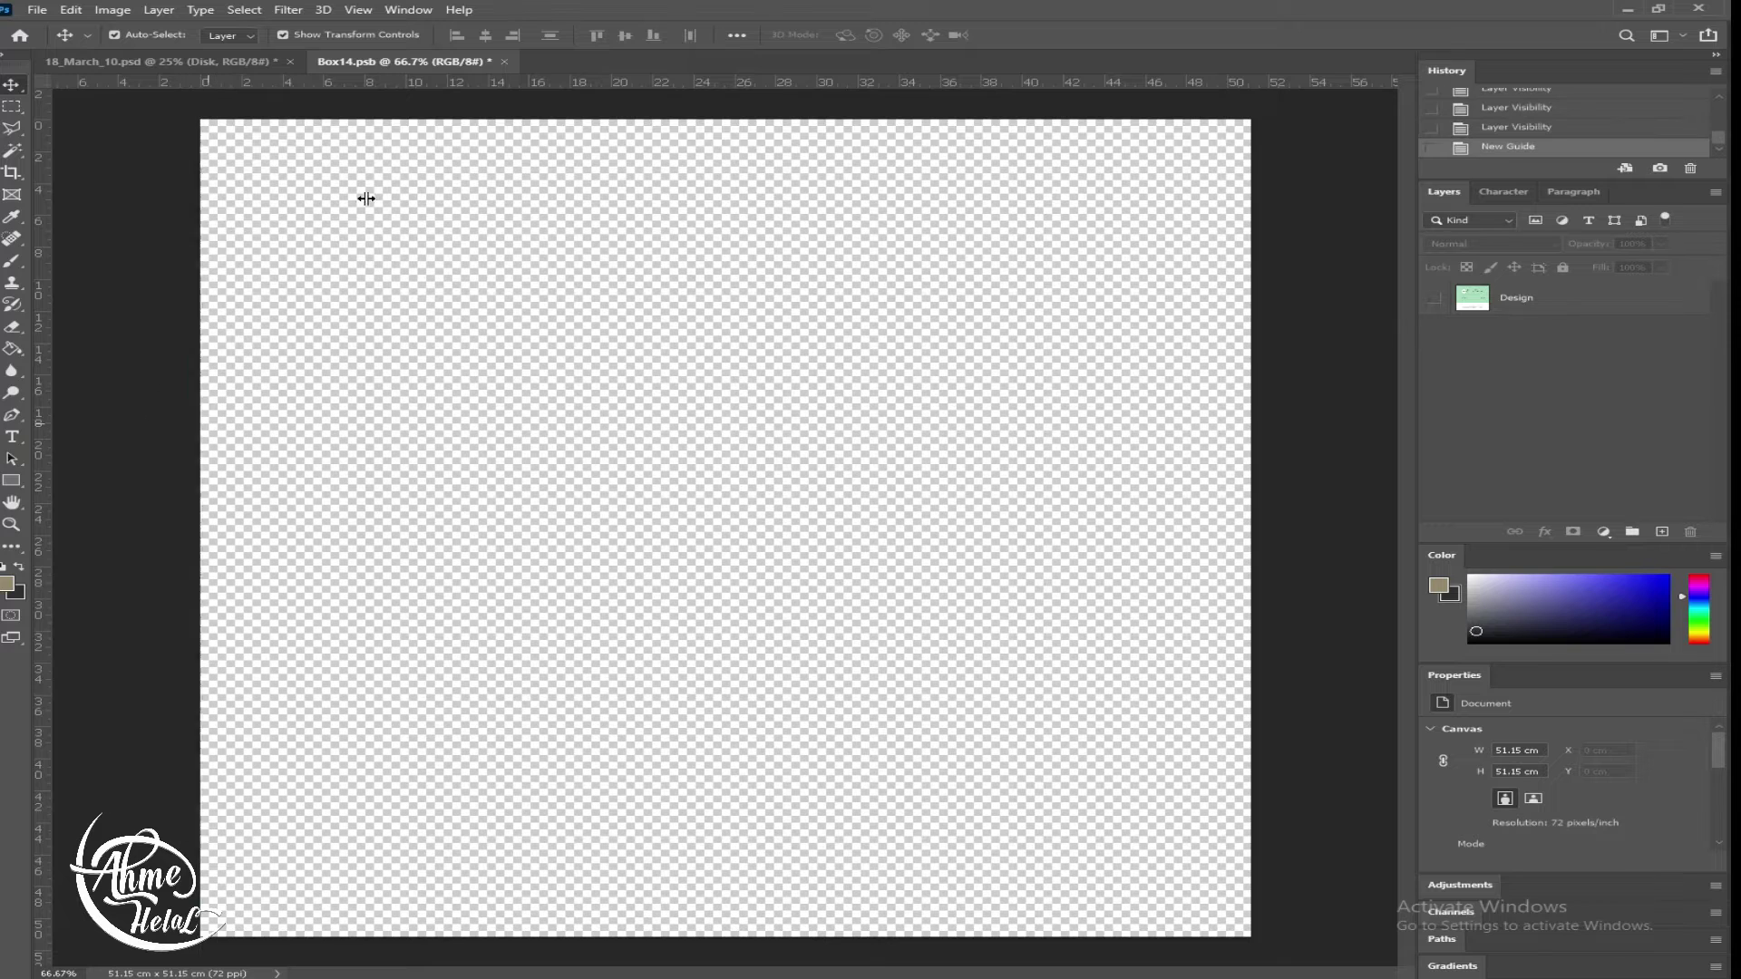
# - Add guides along all four canvas edges and four inner margin guides
pyautogui.moveTo(349, 96); pyautogui.dragTo(342, 119)
pyautogui.moveTo(38, 291)
pyautogui.mouseDown()
pyautogui.moveTo(1281, 374)
pyautogui.moveTo(1251, 375)
pyautogui.mouseUp()
pyautogui.moveTo(893, 84); pyautogui.dragTo(836, 937)
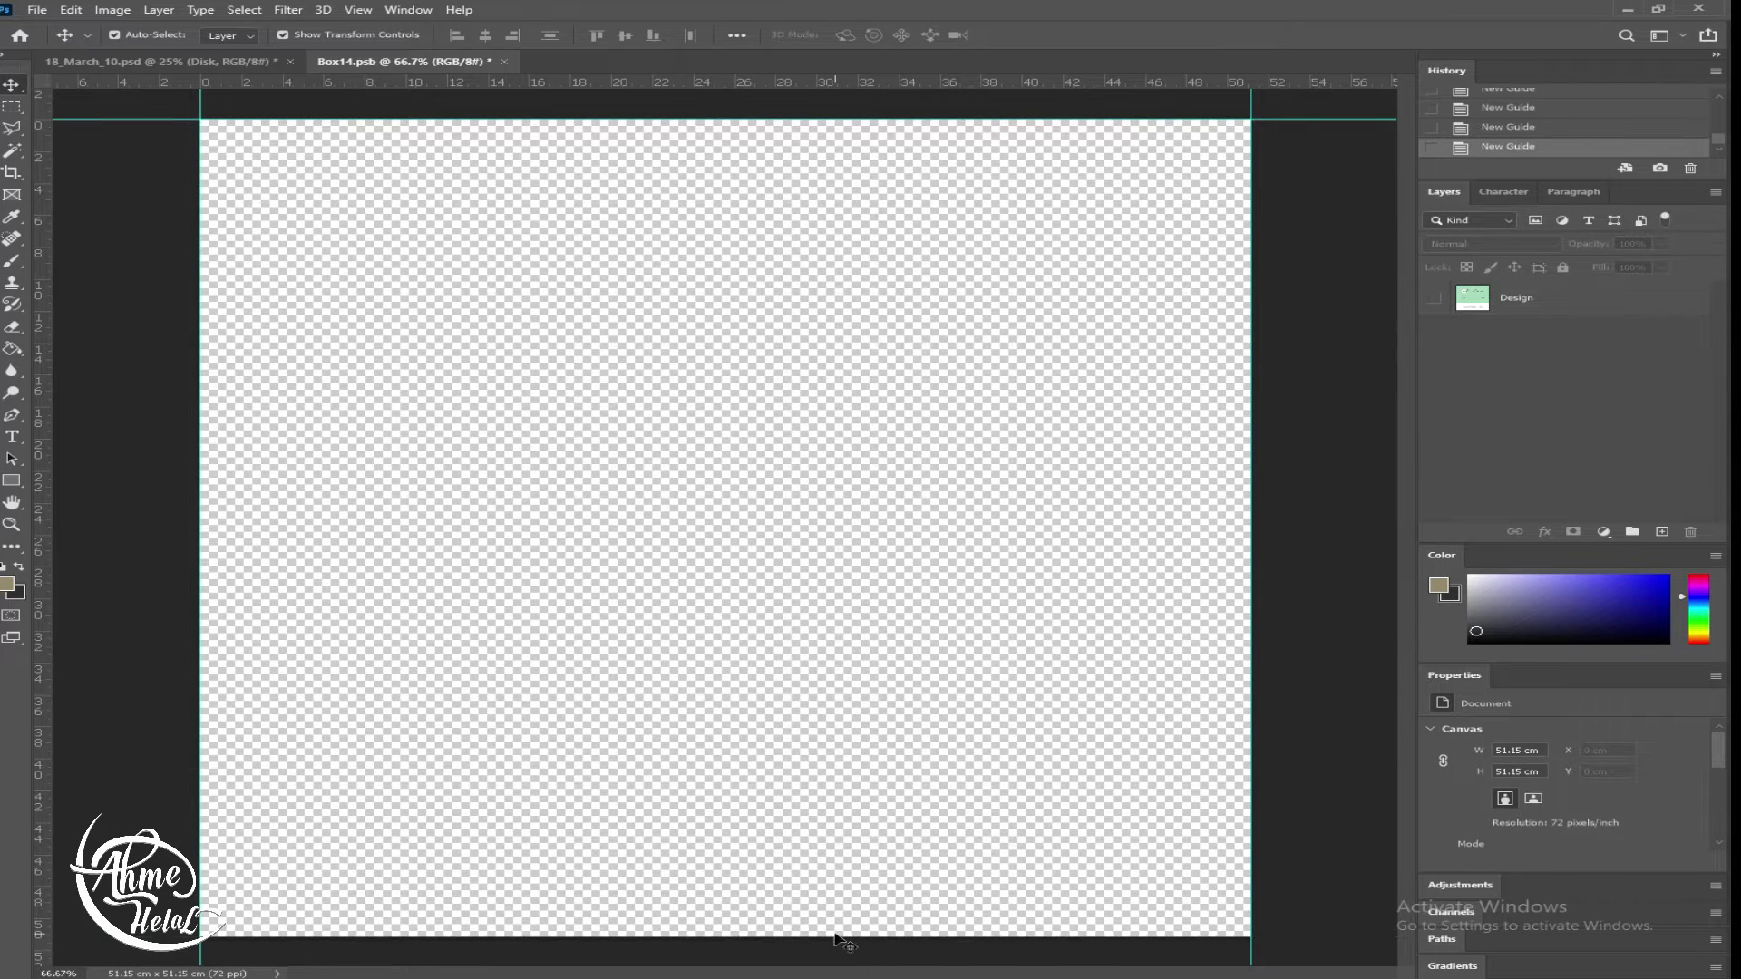
pyautogui.moveTo(41, 236); pyautogui.dragTo(224, 234)
pyautogui.moveTo(391, 91); pyautogui.dragTo(400, 139)
pyautogui.moveTo(41, 202)
pyautogui.mouseDown()
pyautogui.moveTo(1306, 261)
pyautogui.moveTo(1227, 260)
pyautogui.mouseUp()
pyautogui.moveTo(720, 83); pyautogui.dragTo(730, 920)
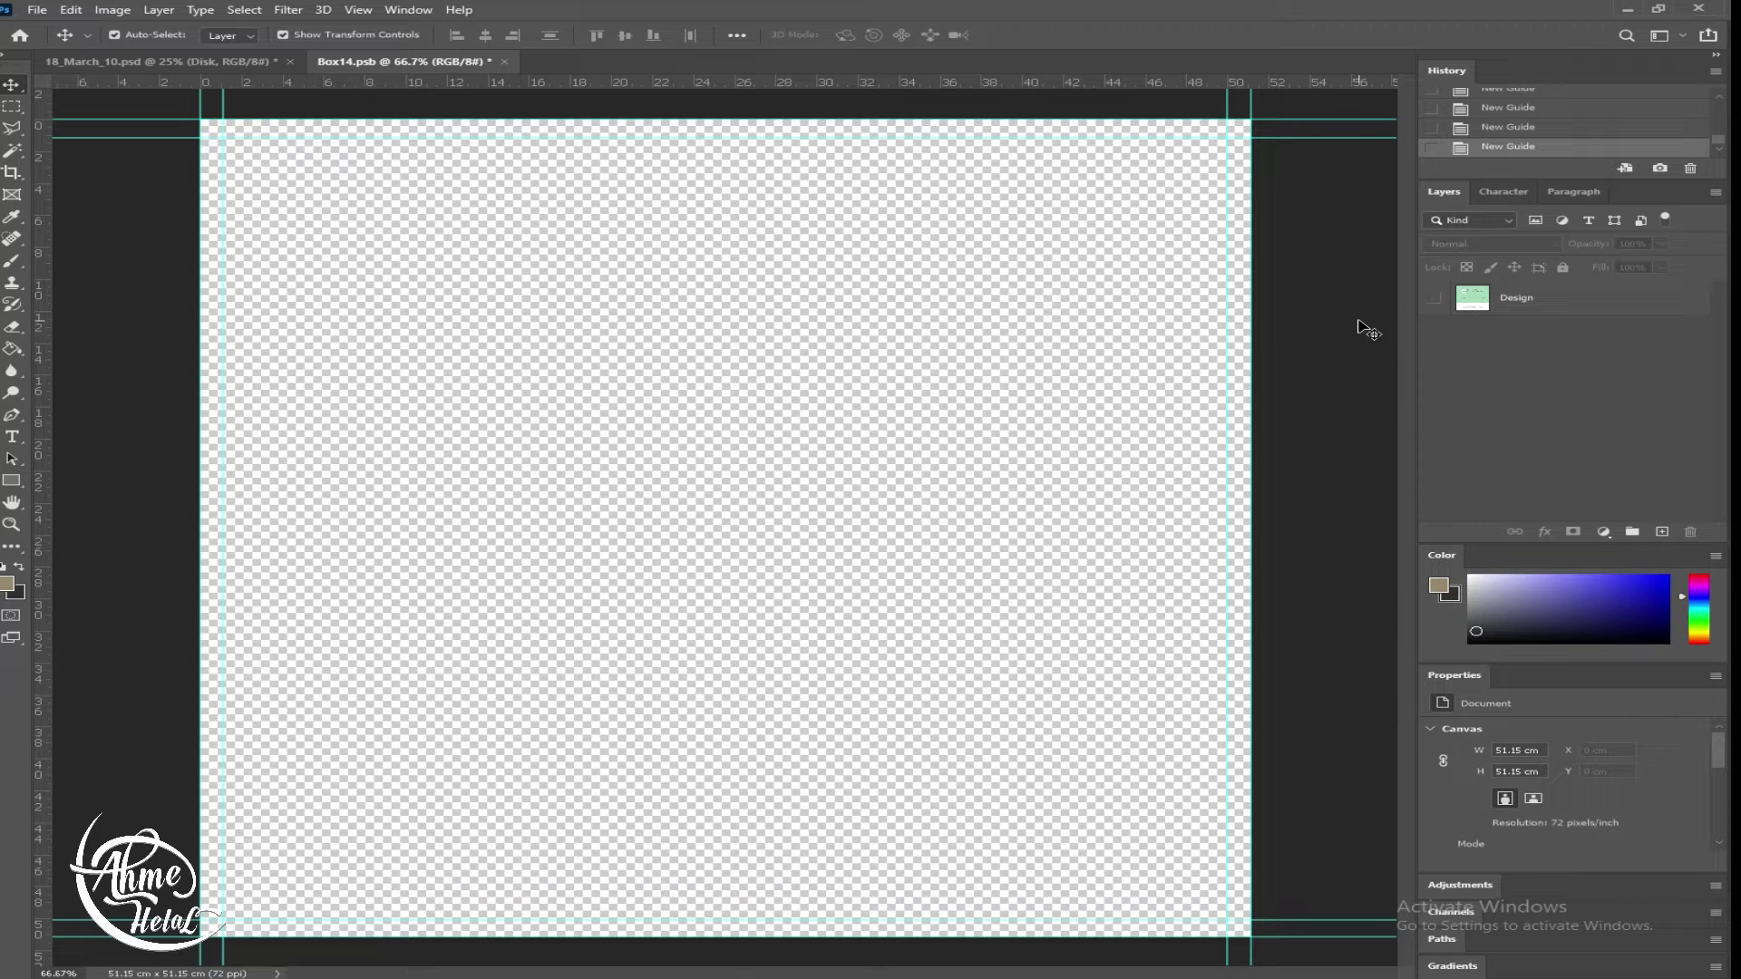
# - Add Layer 1, delete the Design layer, fill Layer 1 dark grey, and add Layer 2
pyautogui.click(1663, 532)
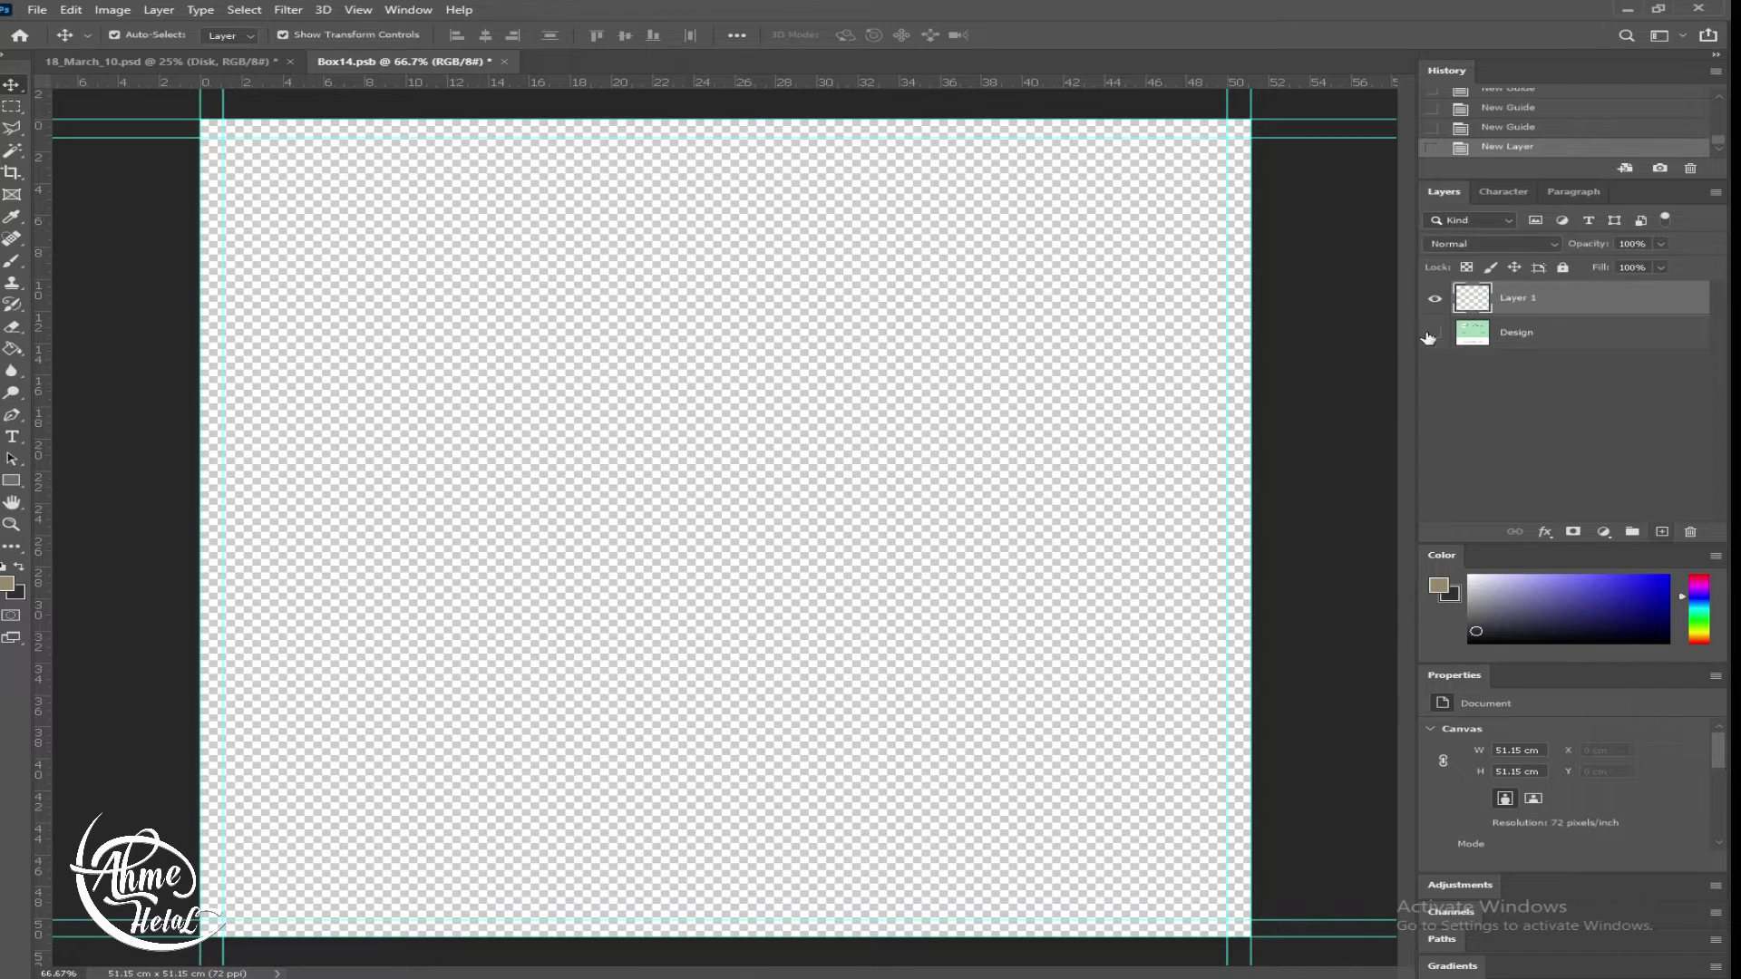
pyautogui.click(1529, 336)
pyautogui.press('Delete')
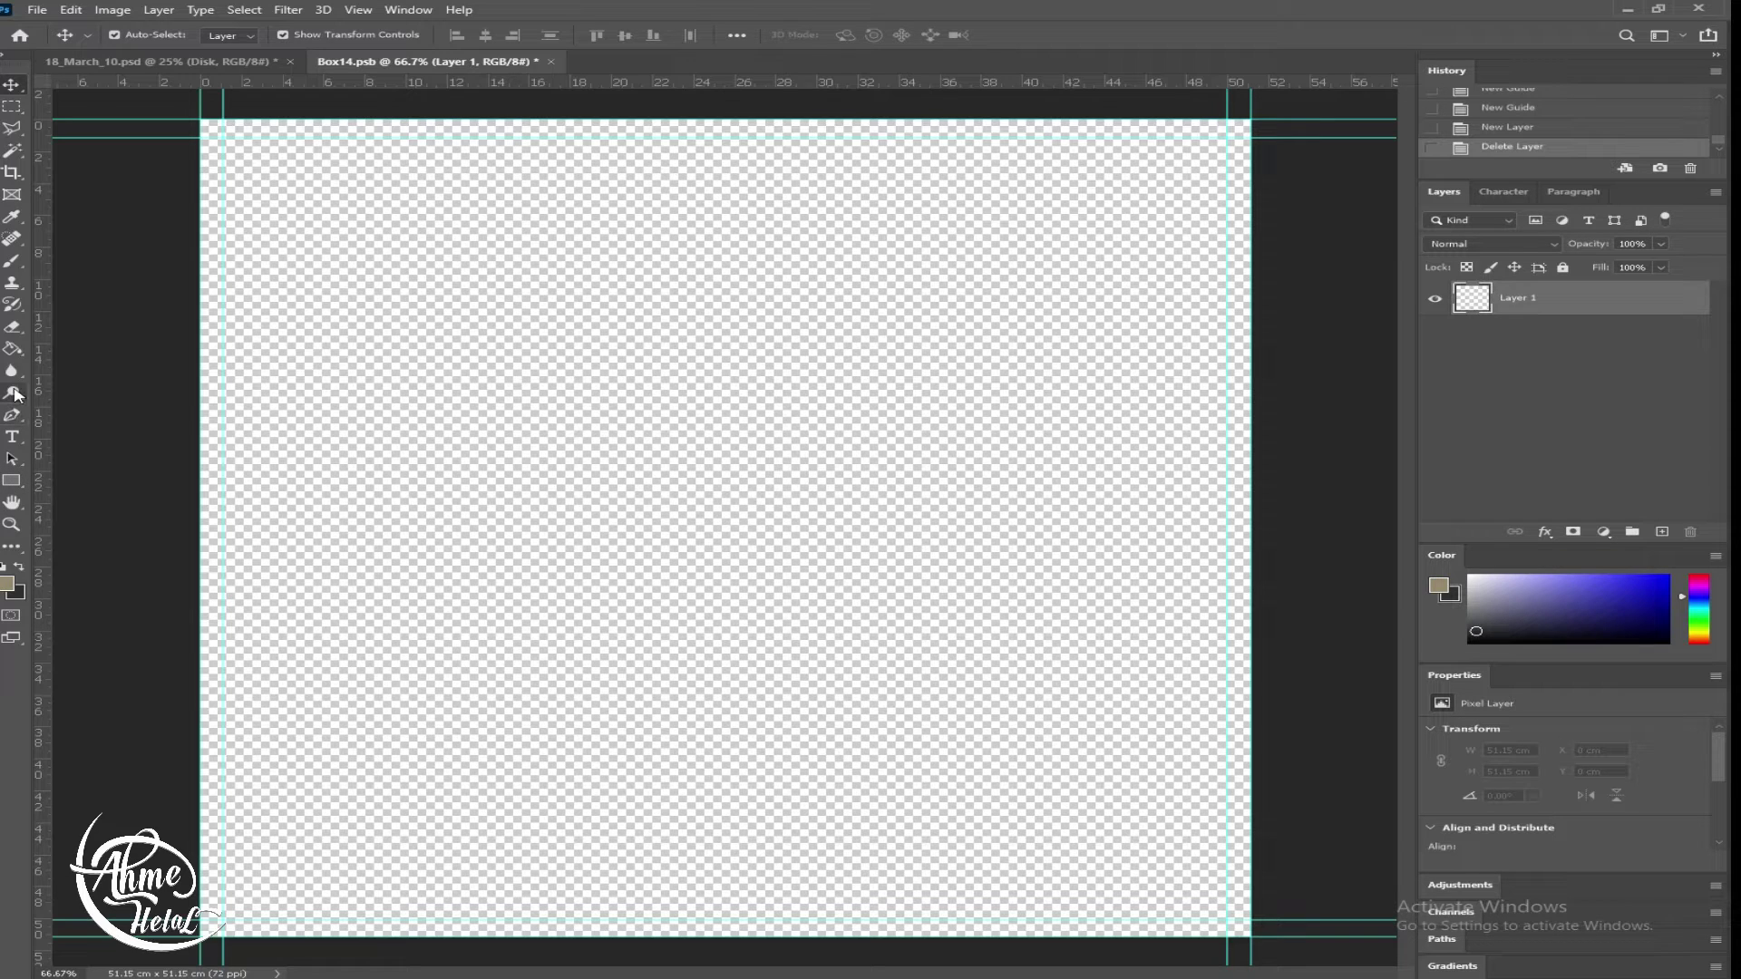
pyautogui.click(13, 350)
pyautogui.click(19, 566)
pyautogui.click(1057, 742)
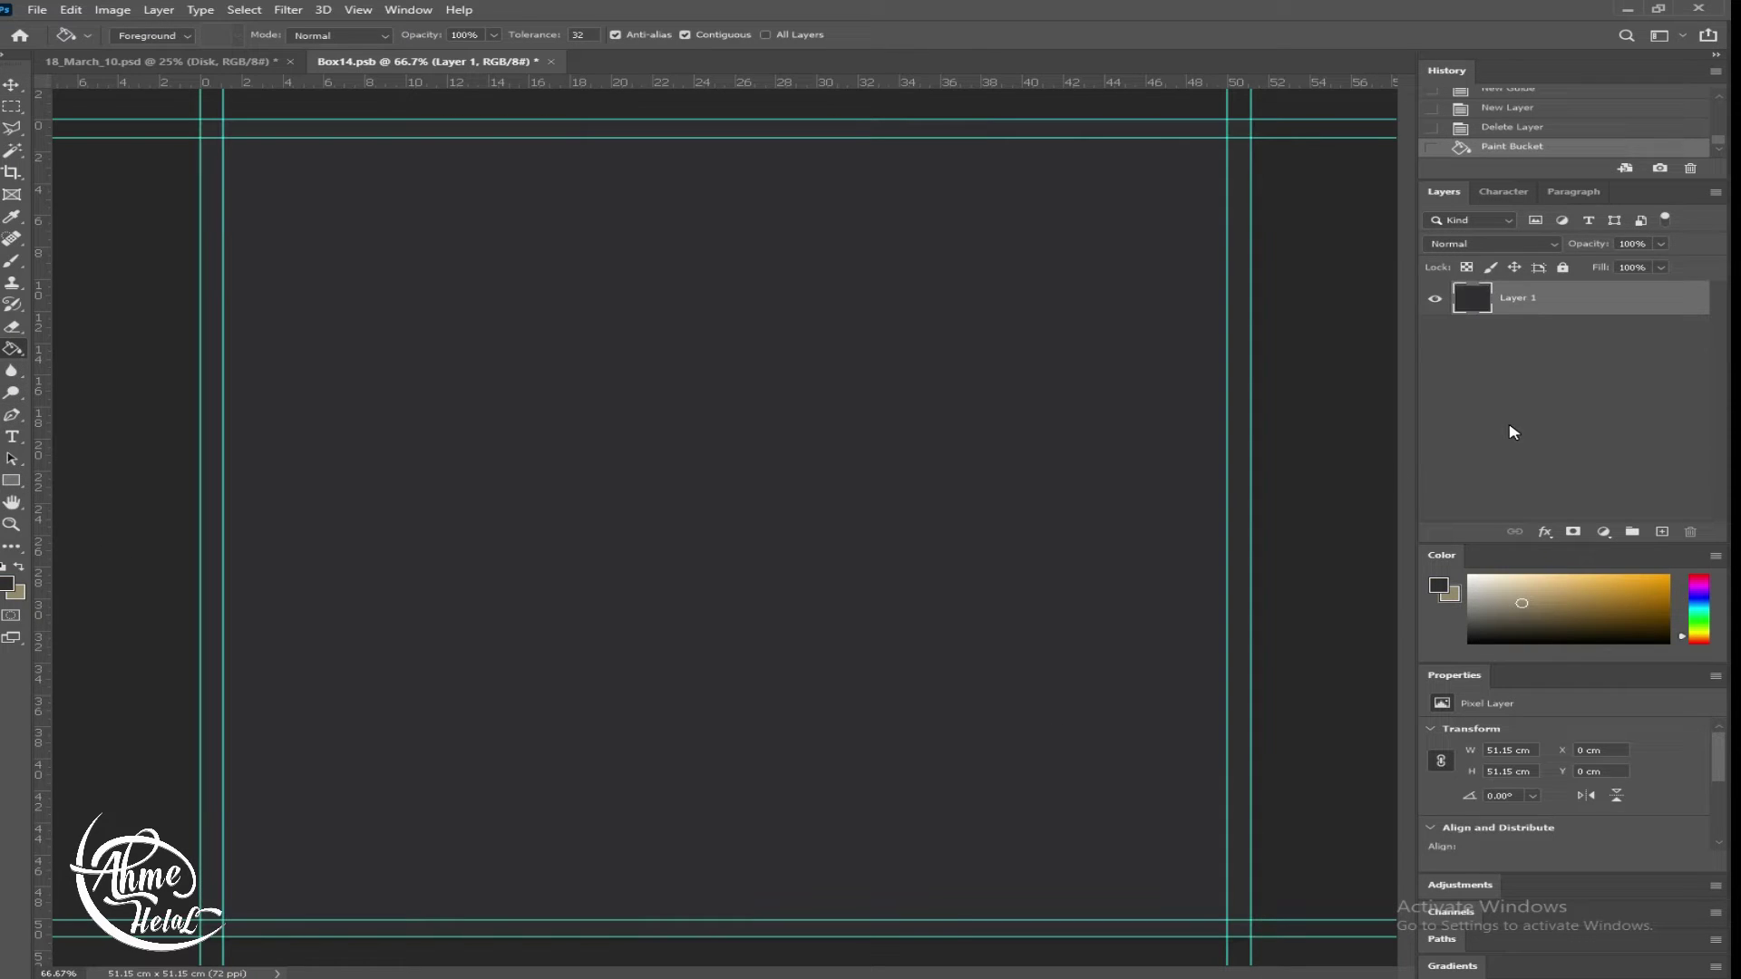
pyautogui.click(1659, 533)
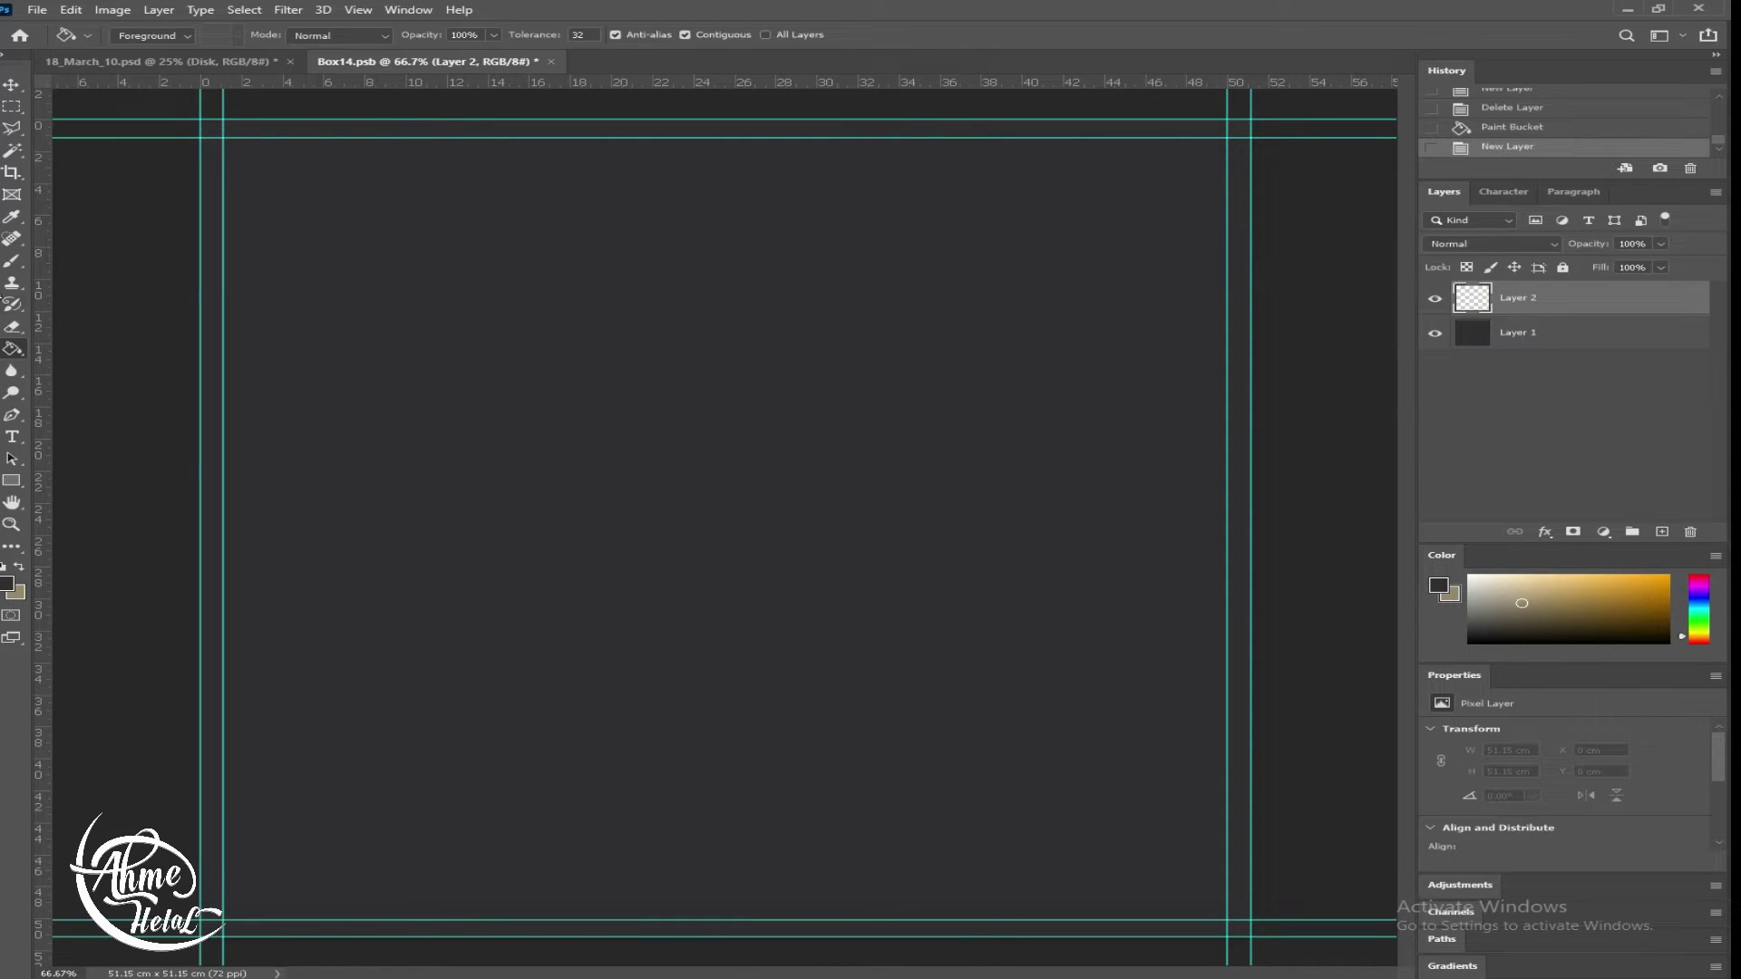
pyautogui.click(960, 887)
# - Place Pattern-01.png over the canvas and draw a rectangle across the lower area
pyautogui.moveTo(1555, 318)
pyautogui.mouseDown()
pyautogui.moveTo(717, 948)
pyautogui.moveTo(716, 881)
pyautogui.mouseUp()
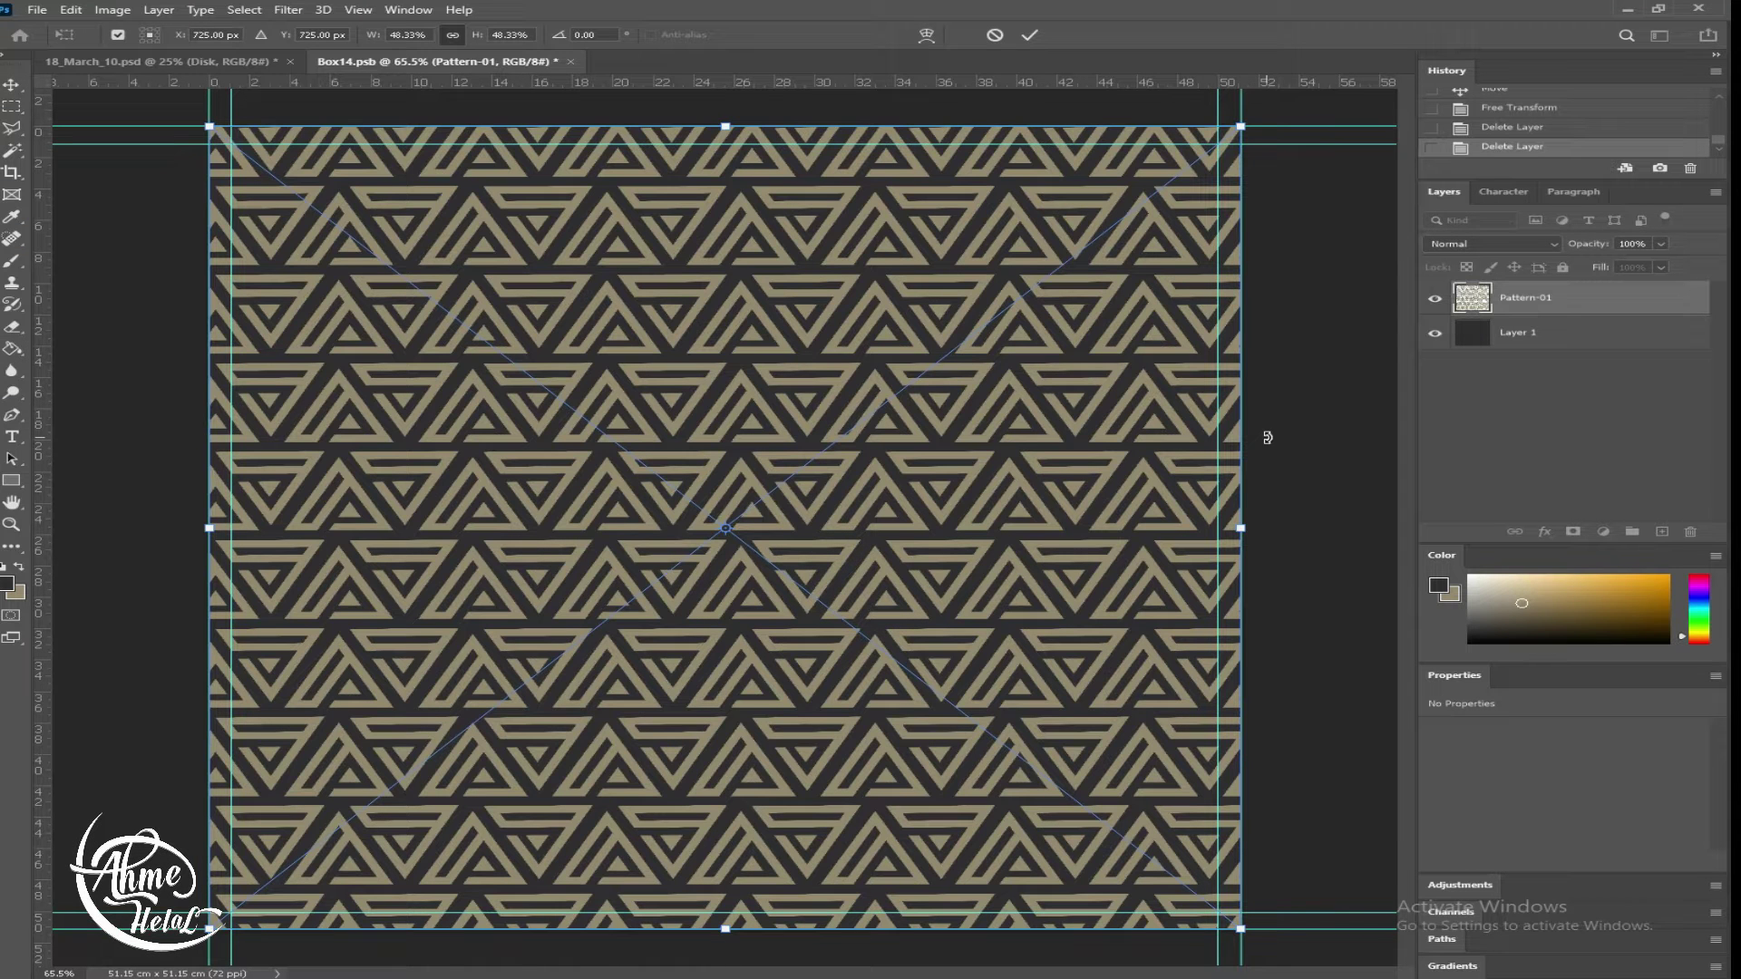
pyautogui.press('Return')
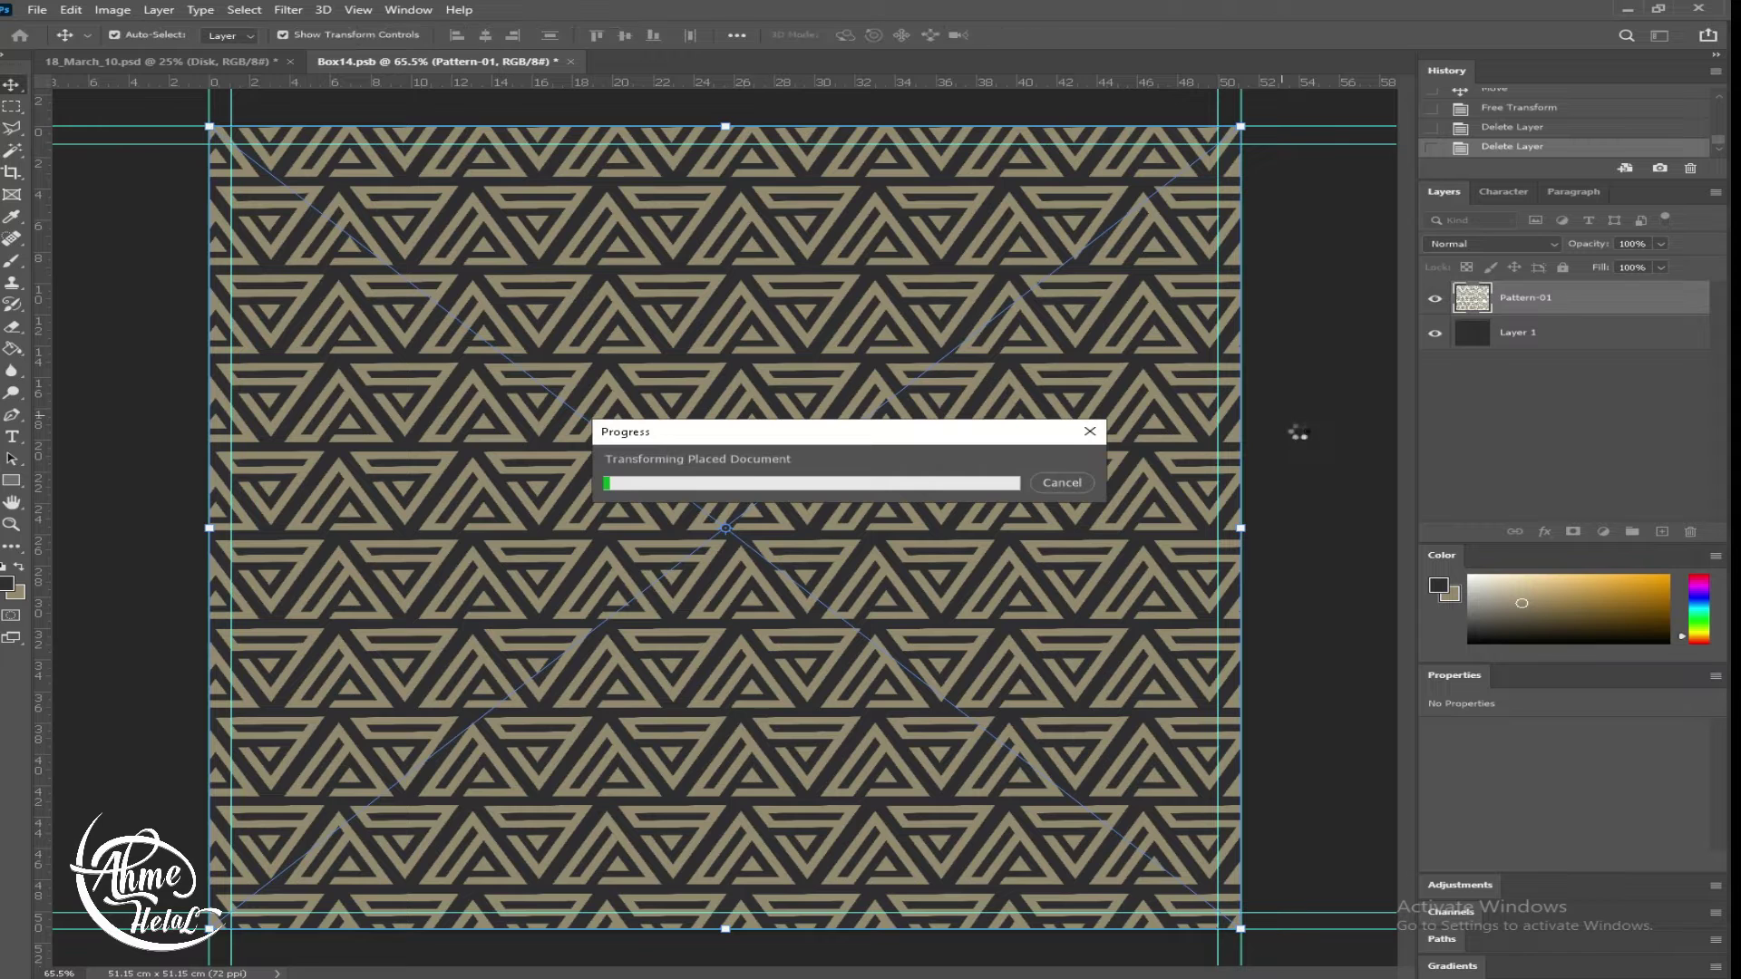
pyautogui.click(1306, 440)
pyautogui.click(12, 481)
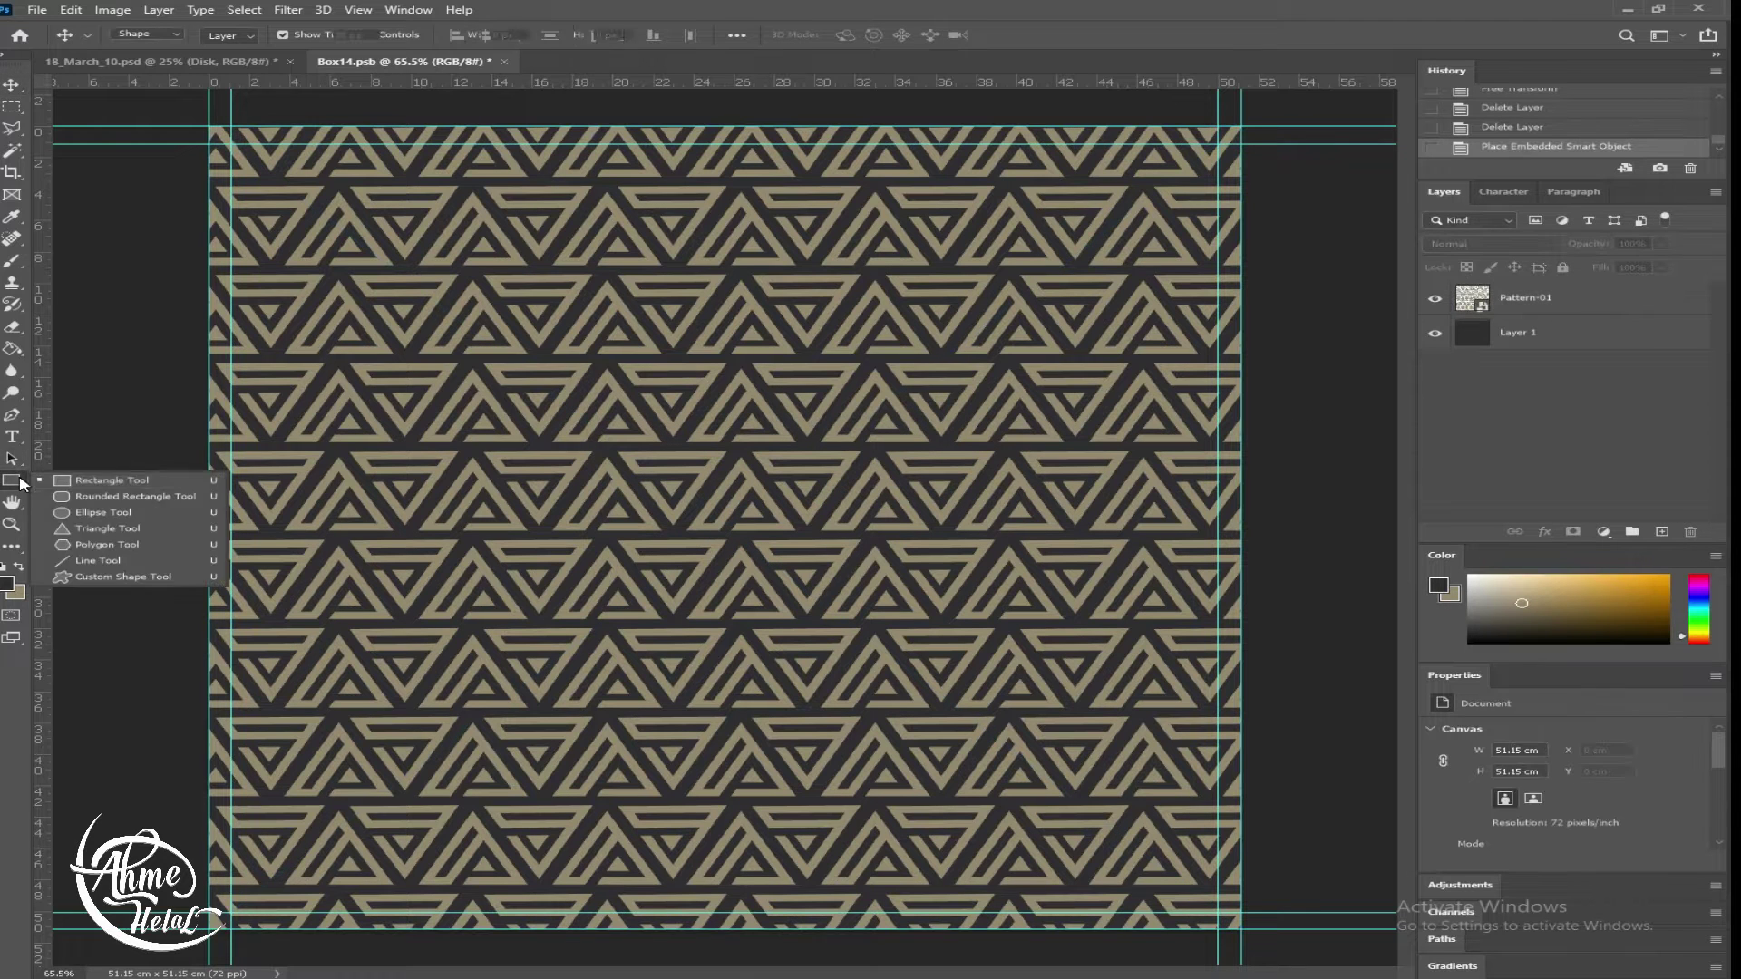
pyautogui.click(91, 484)
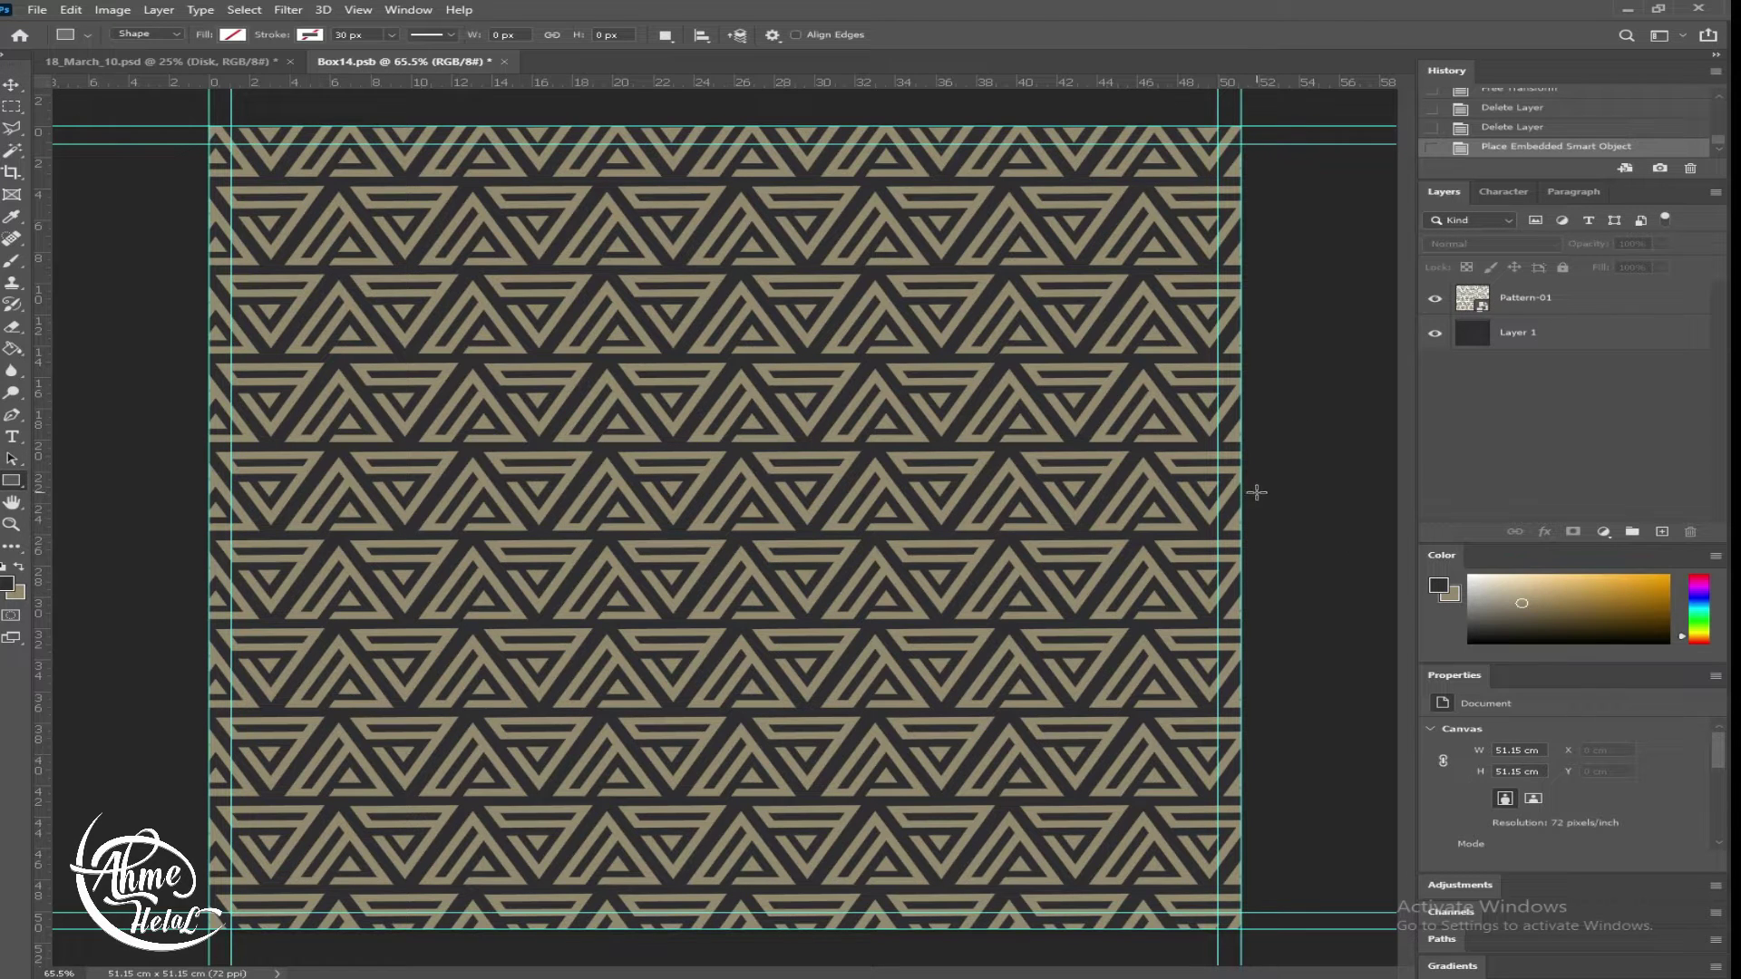
pyautogui.moveTo(1259, 487); pyautogui.dragTo(209, 928)
pyautogui.moveTo(1259, 707); pyautogui.dragTo(1241, 707)
# - Fill the rectangle dark grey and raise its top edge, leaving a patterned top band
pyautogui.click(233, 34)
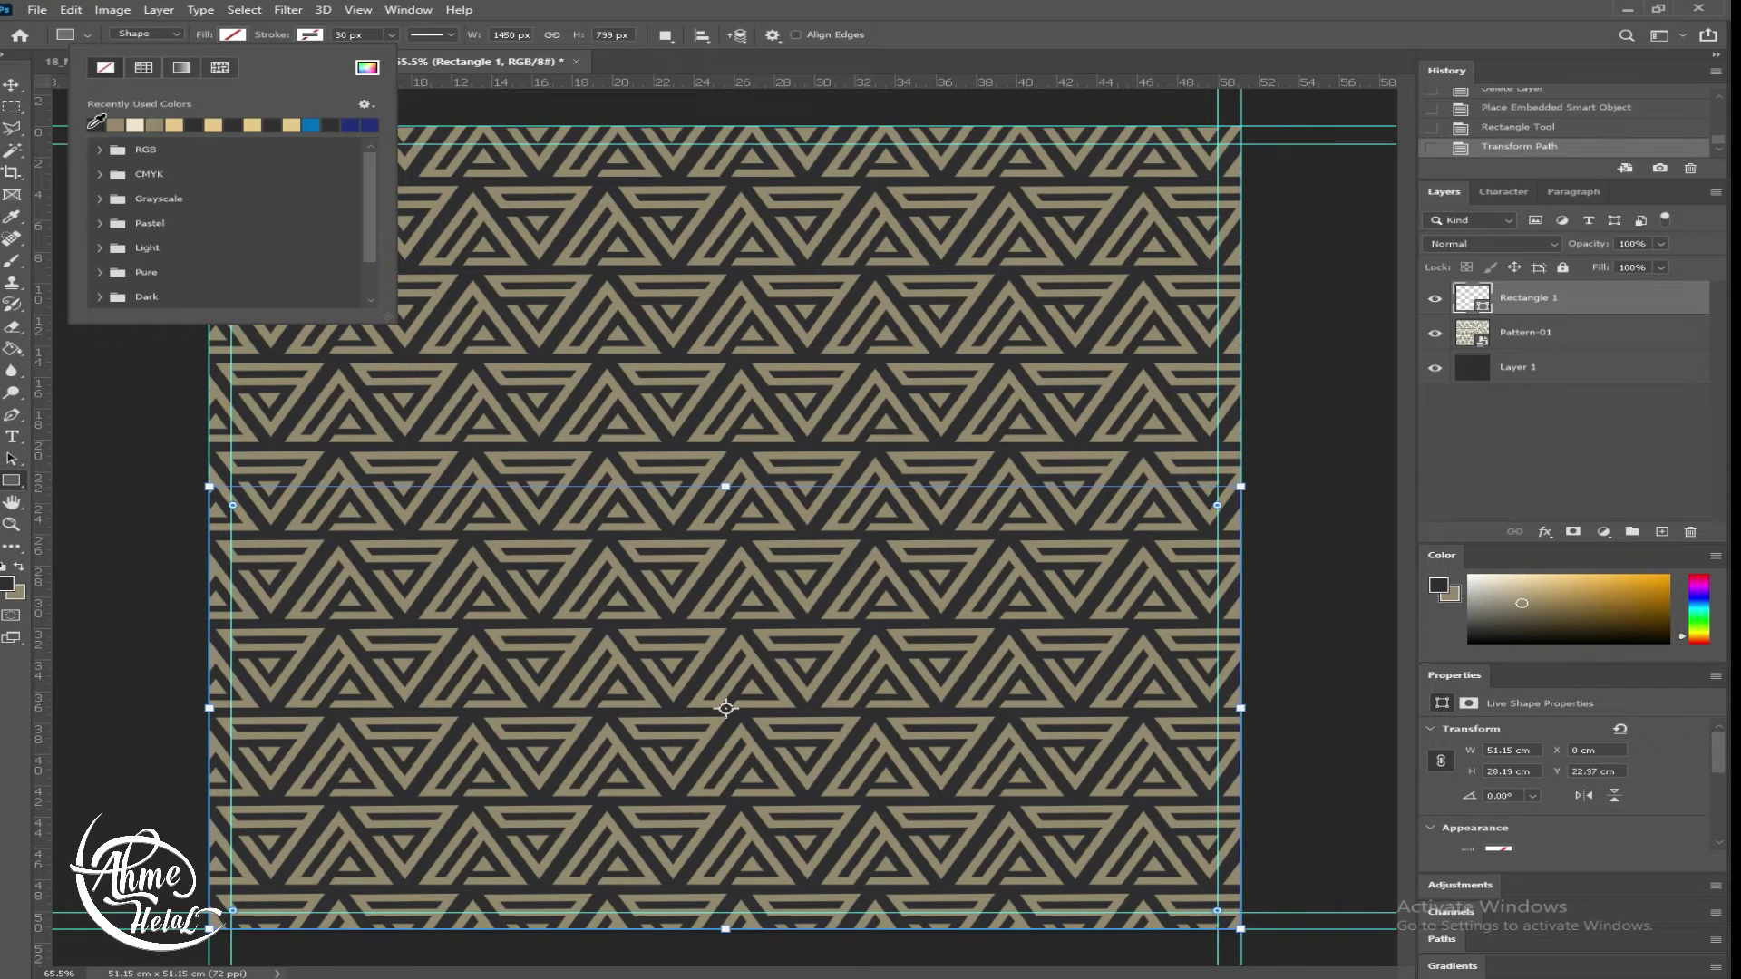
pyautogui.click(93, 124)
pyautogui.click(235, 42)
pyautogui.moveTo(723, 487); pyautogui.dragTo(727, 447)
pyautogui.click(12, 84)
pyautogui.click(1297, 460)
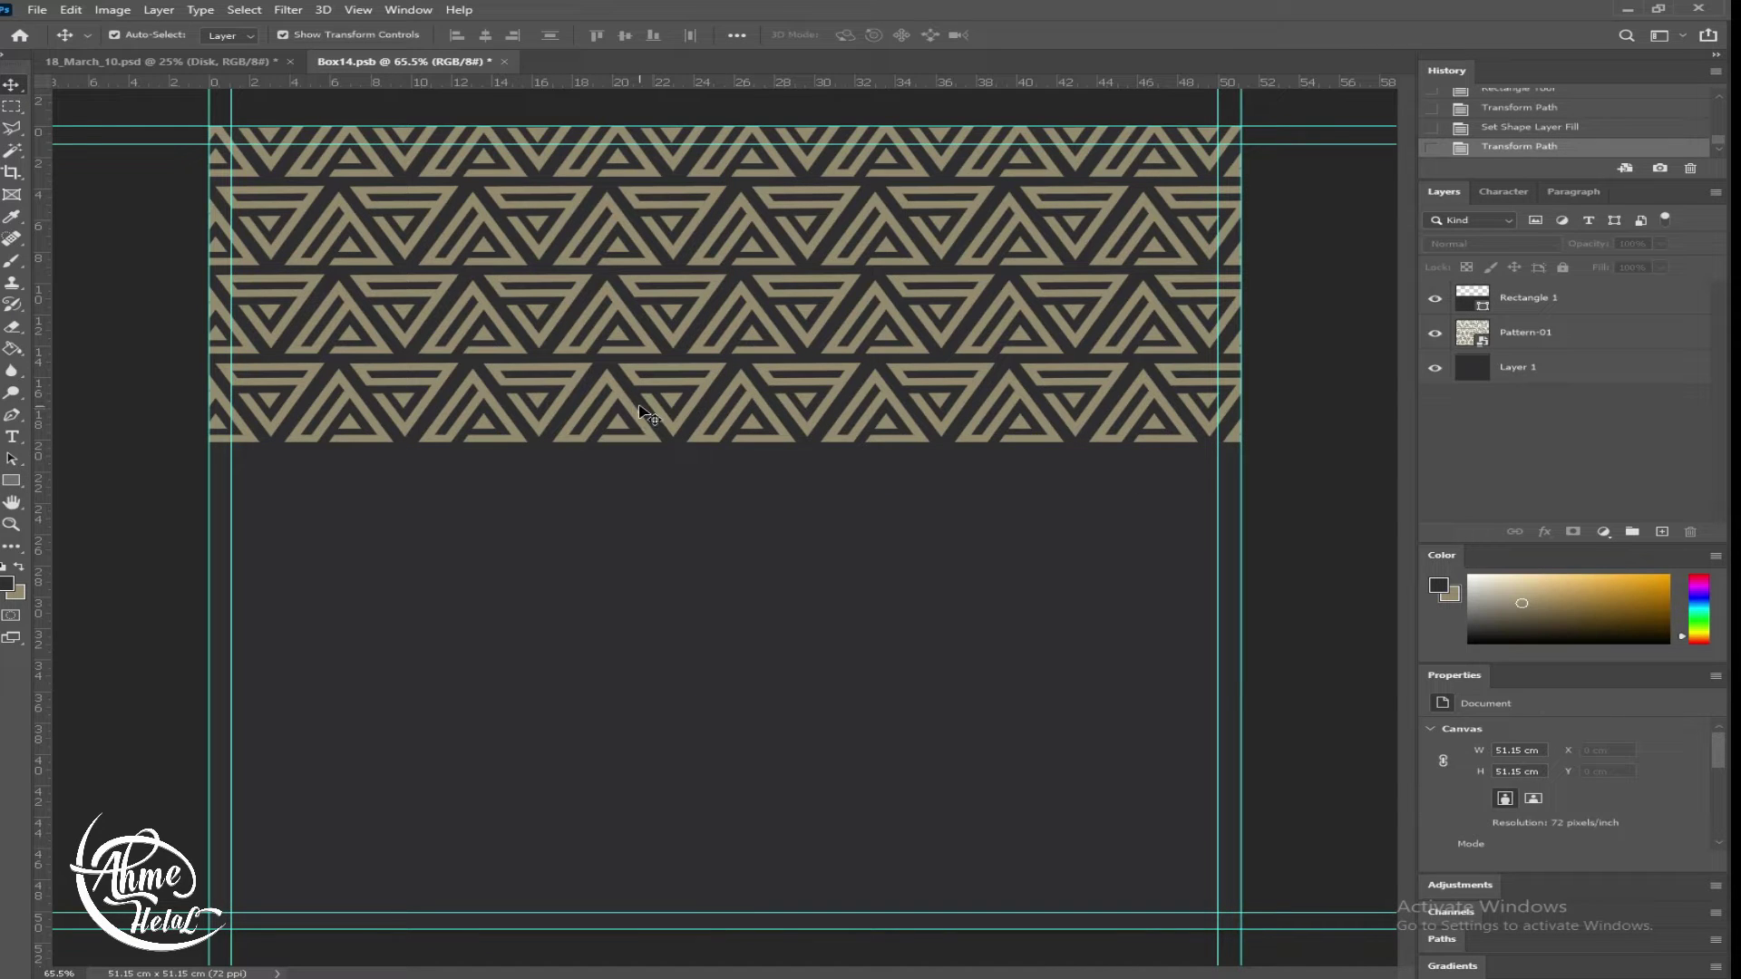
# - Set tan as the foreground colour and undo an unwanted extra rectangle
pyautogui.click(18, 568)
pyautogui.click(11, 481)
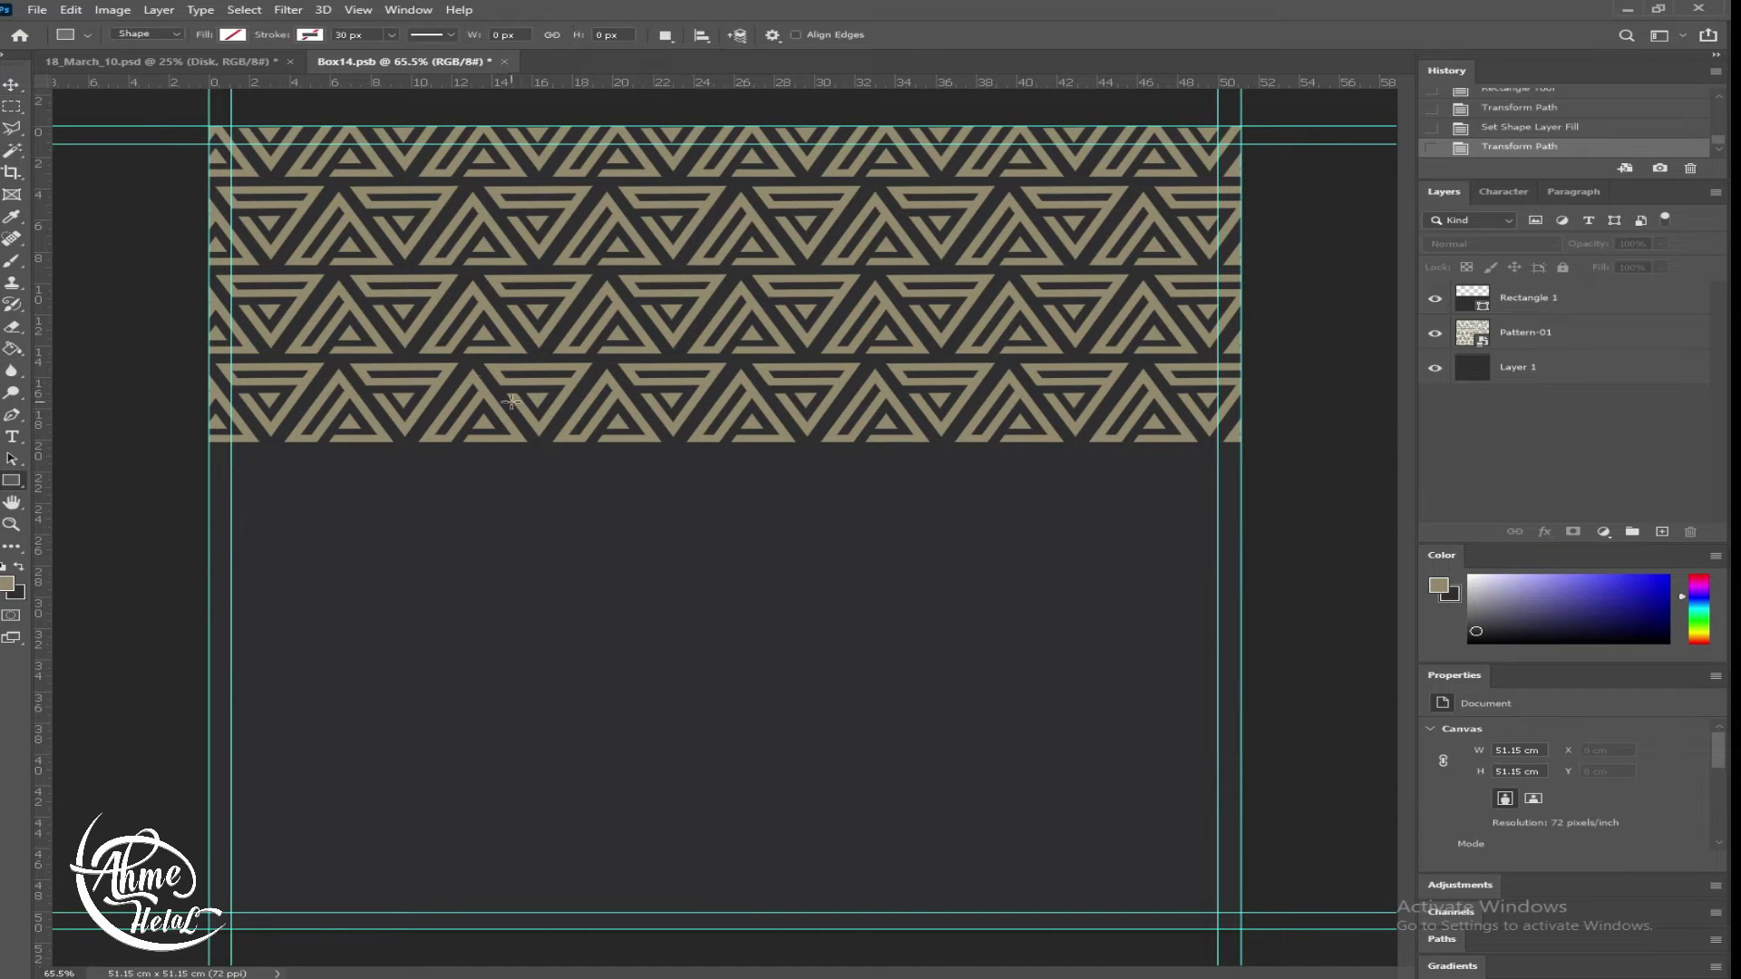
pyautogui.moveTo(454, 368); pyautogui.dragTo(949, 508)
pyautogui.hotkey('ctrl', 'z')
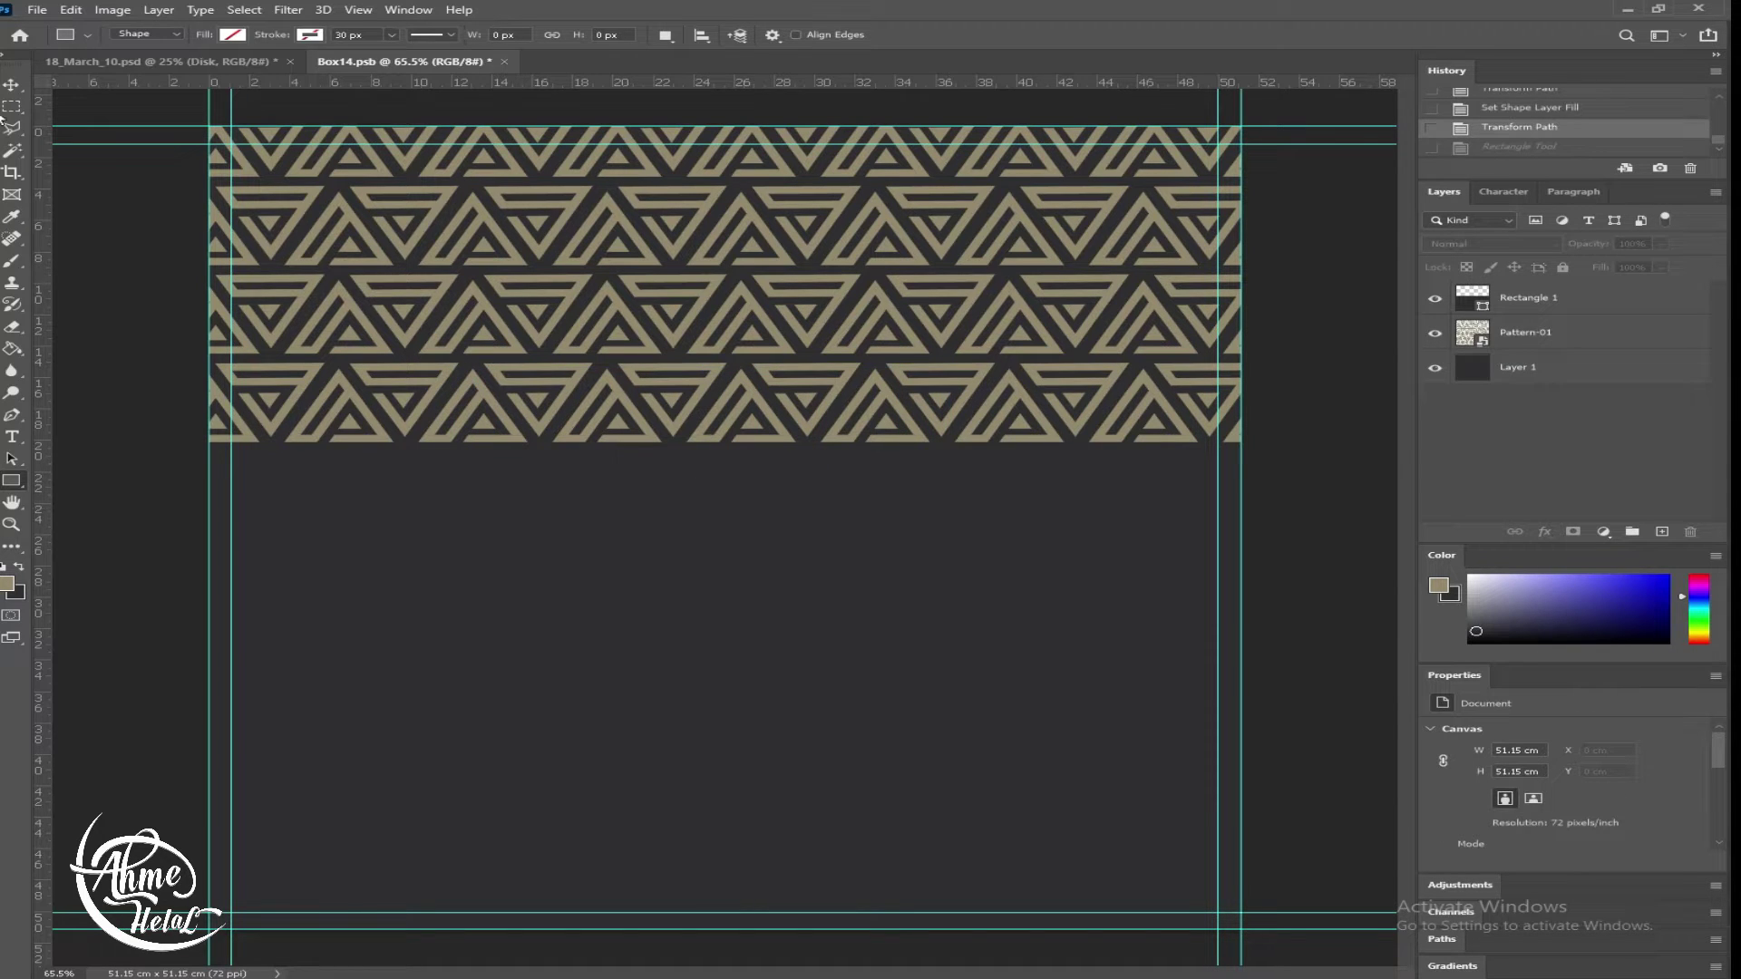
pyautogui.click(9, 91)
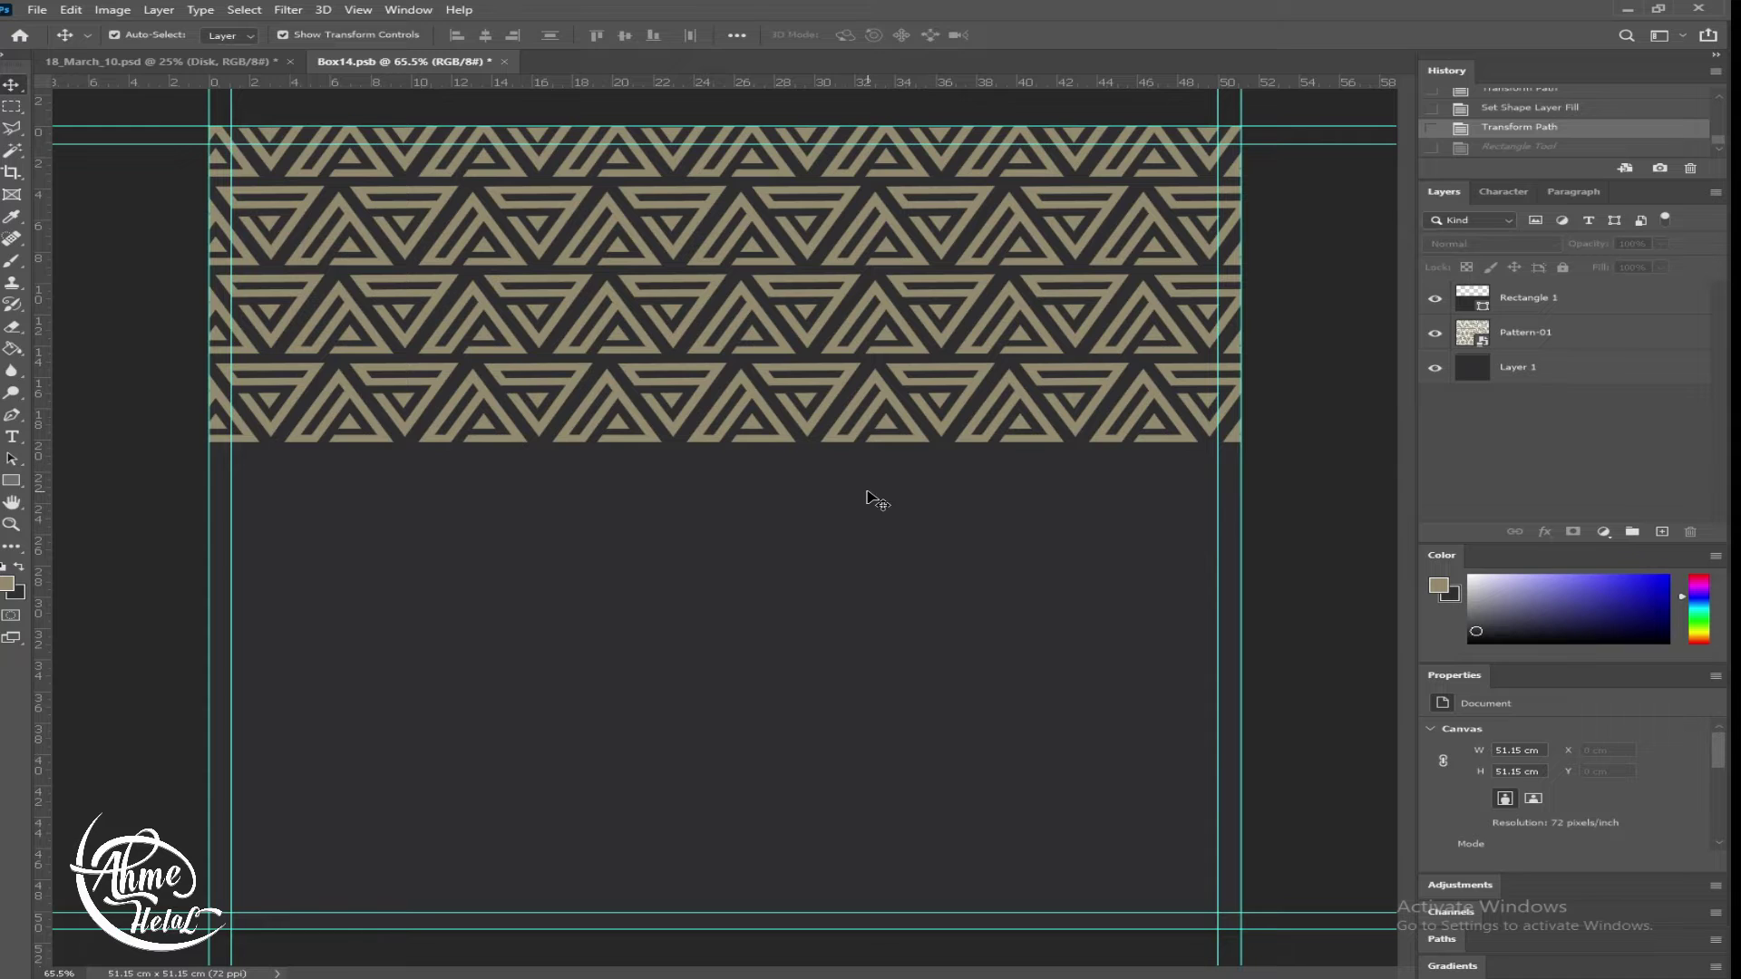
pyautogui.click(18, 482)
# - Draw a rectangle below the pattern band with a tan 20 px stroke
pyautogui.moveTo(463, 456)
pyautogui.mouseDown()
pyautogui.moveTo(1030, 621)
pyautogui.moveTo(993, 624)
pyautogui.mouseUp()
pyautogui.click(310, 35)
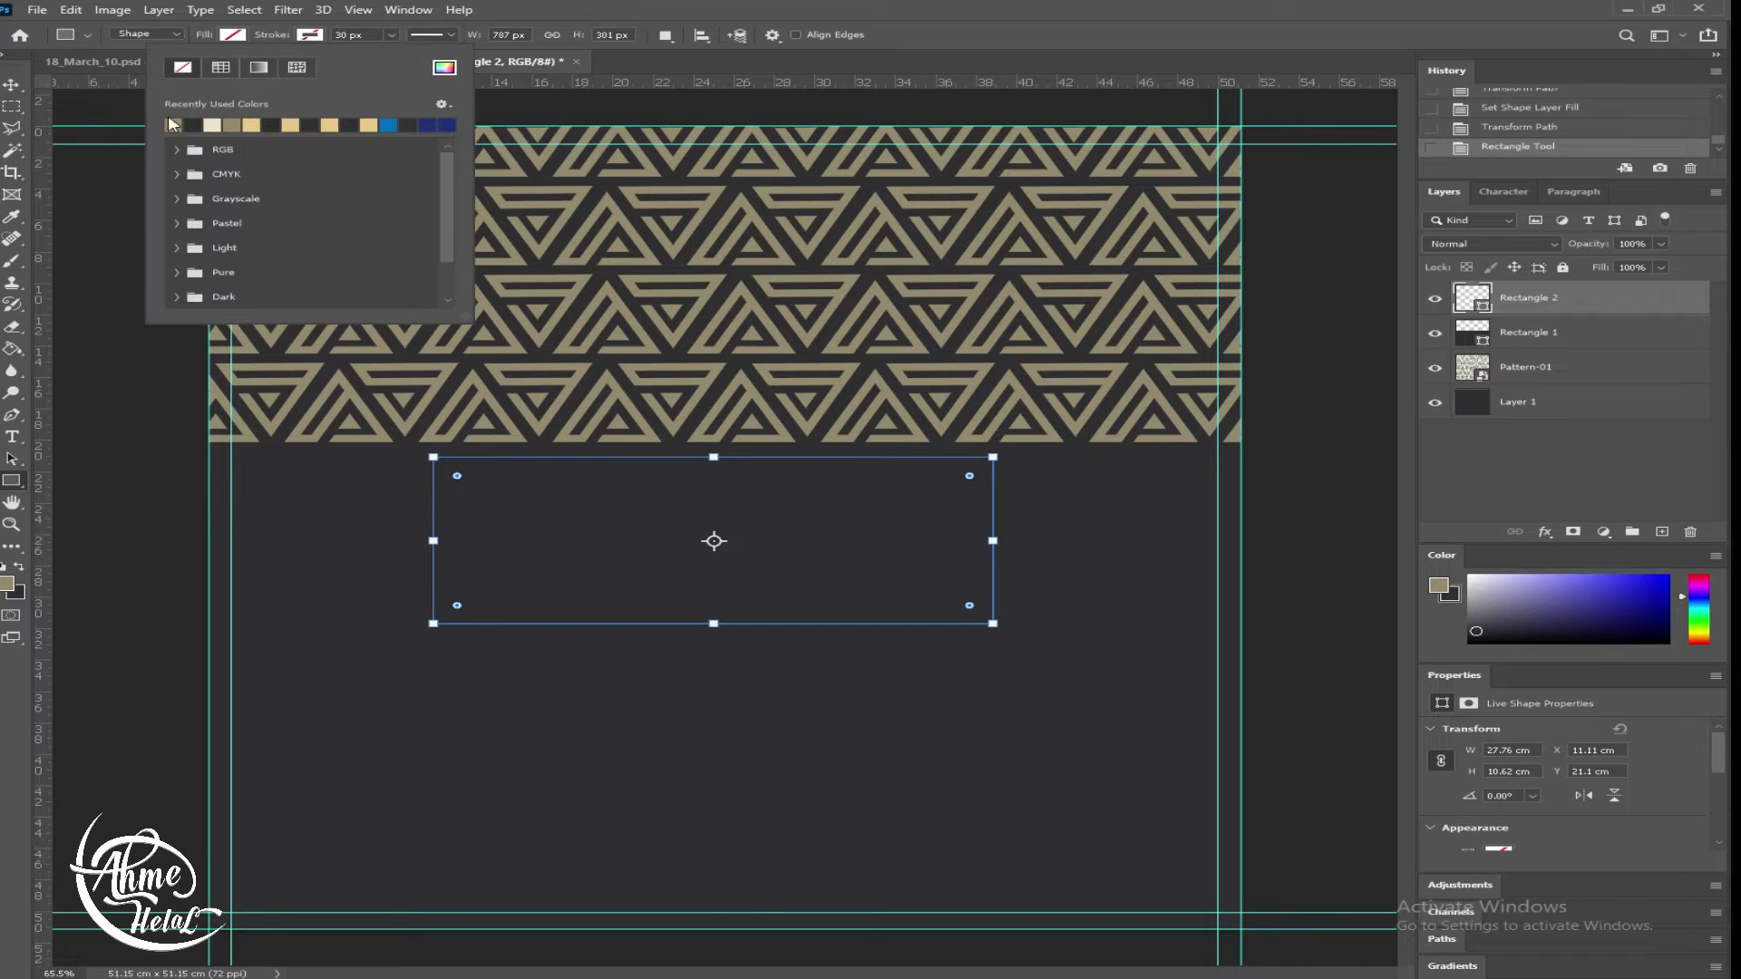
pyautogui.click(173, 125)
pyautogui.click(344, 35)
pyautogui.press('Up')
pyautogui.press('Up')
pyautogui.press('Up')
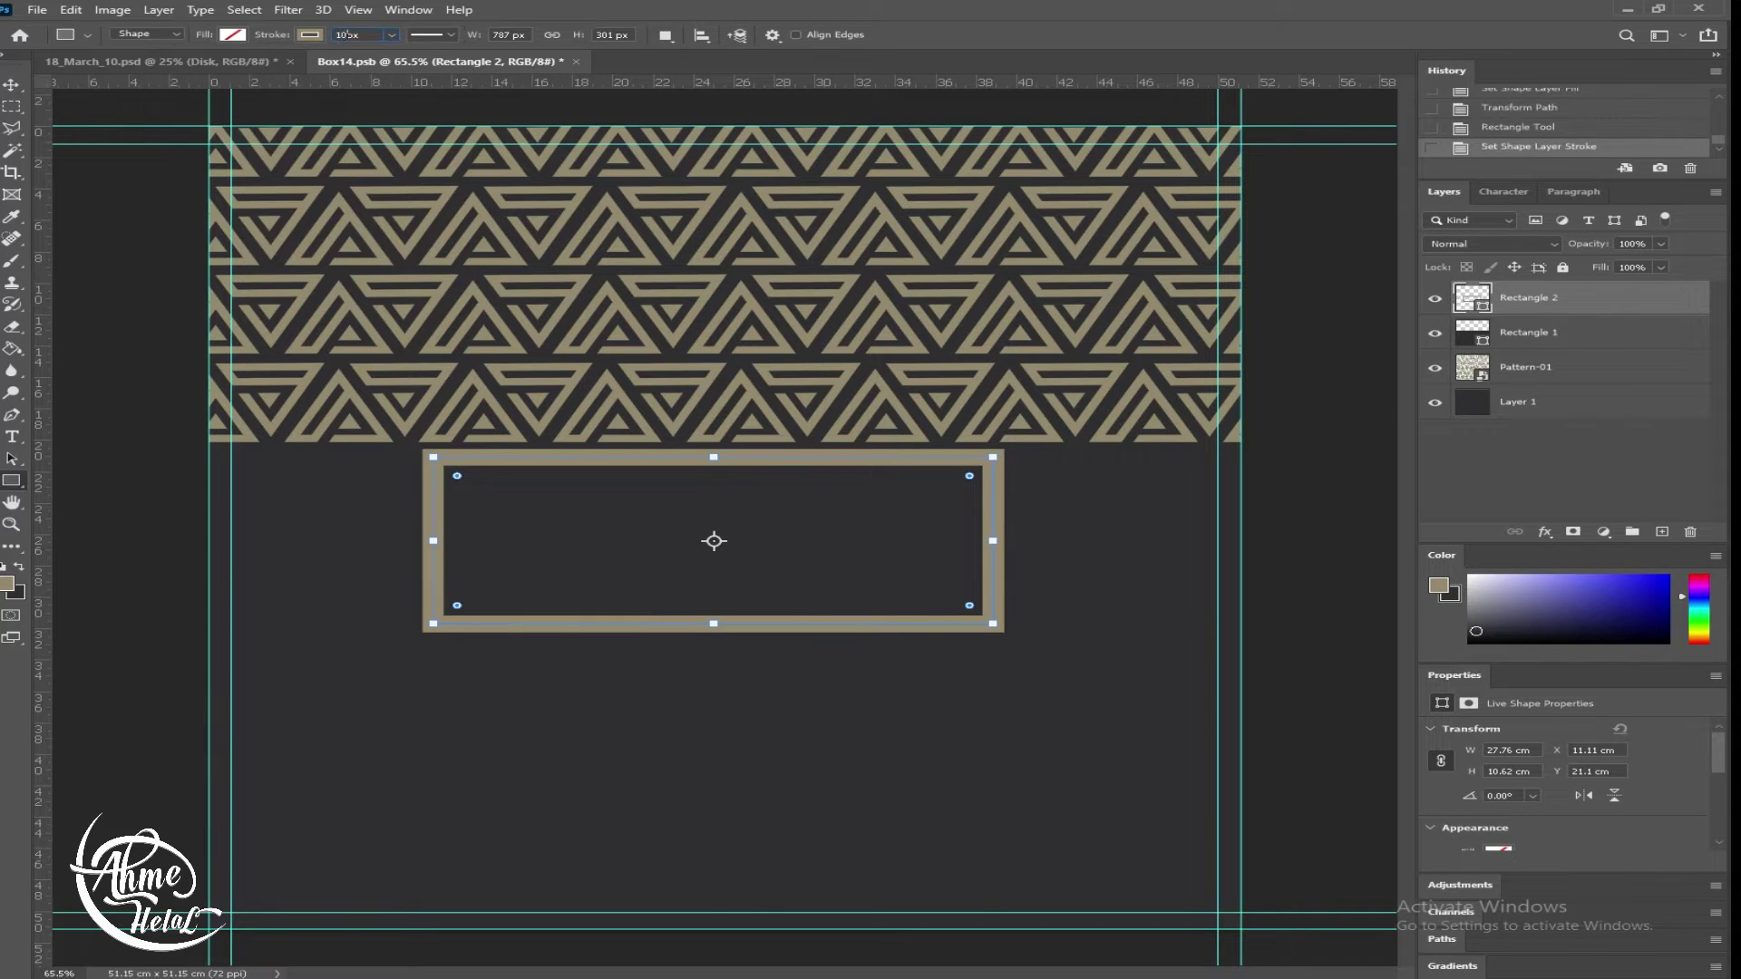
pyautogui.press('Return')
pyautogui.write('20')
pyautogui.press('Return')
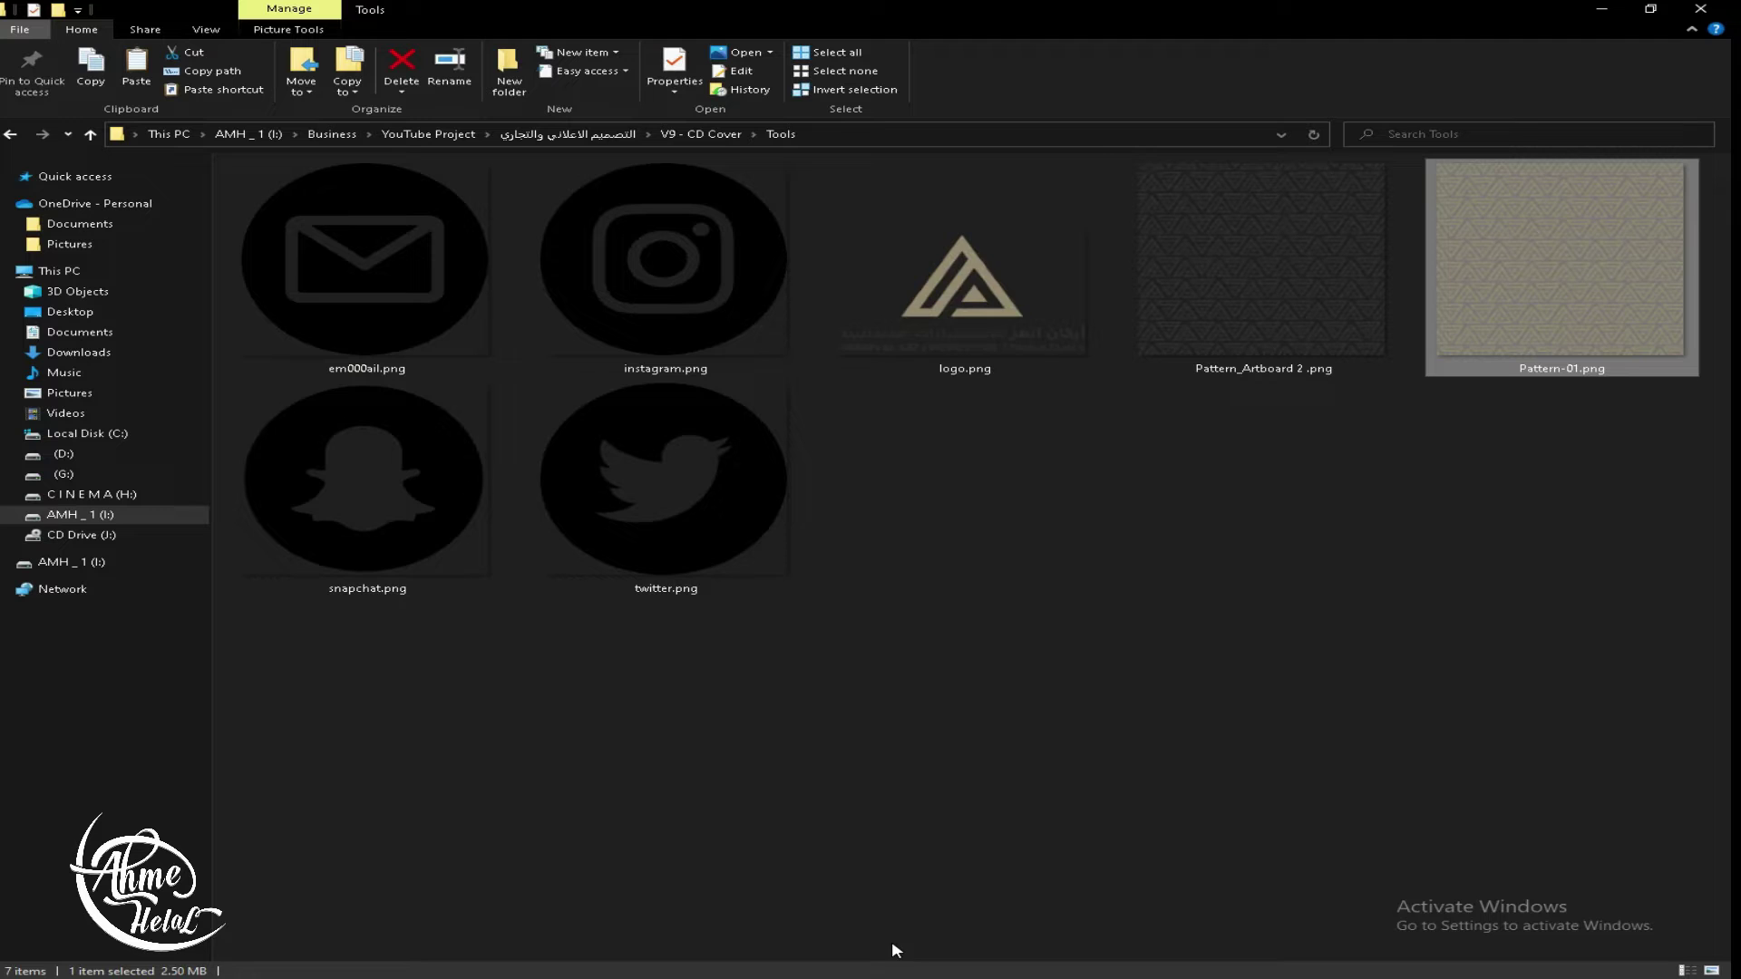
pyautogui.click(972, 350)
# - Place logo.png, give it a muted tan Color Overlay, and move it lower on the canvas
pyautogui.moveTo(979, 282)
pyautogui.mouseDown()
pyautogui.moveTo(597, 580)
pyautogui.moveTo(672, 559)
pyautogui.mouseUp()
pyautogui.press('Return')
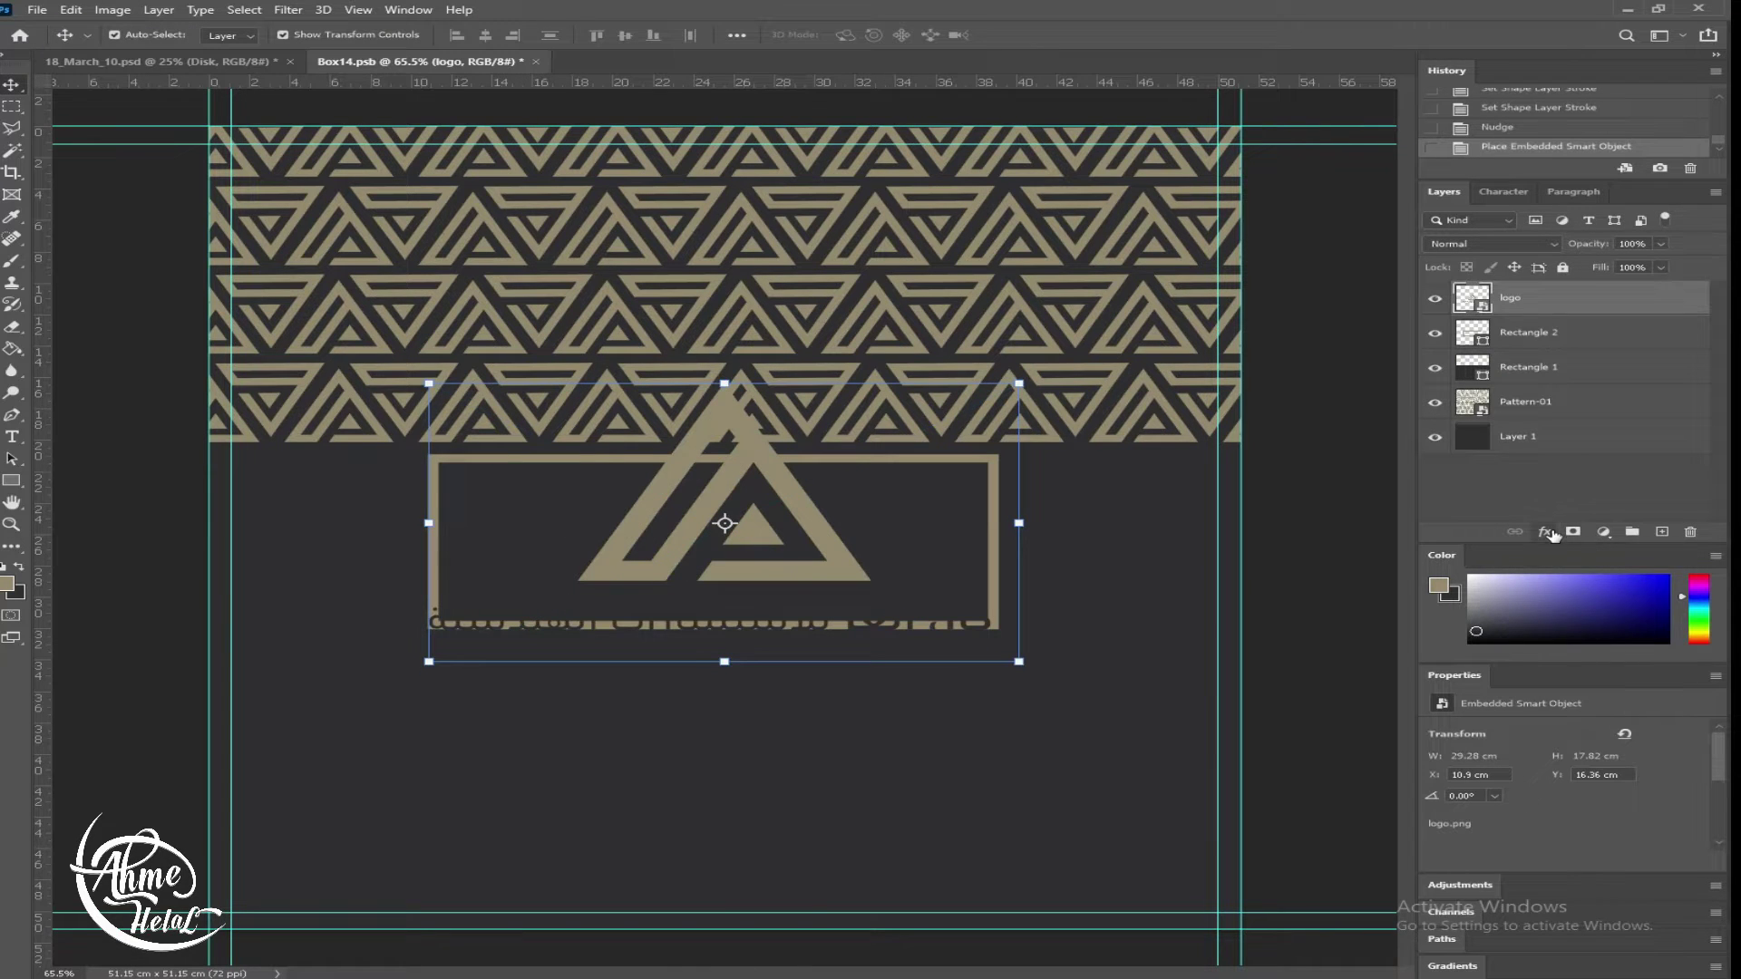
pyautogui.press('F2')
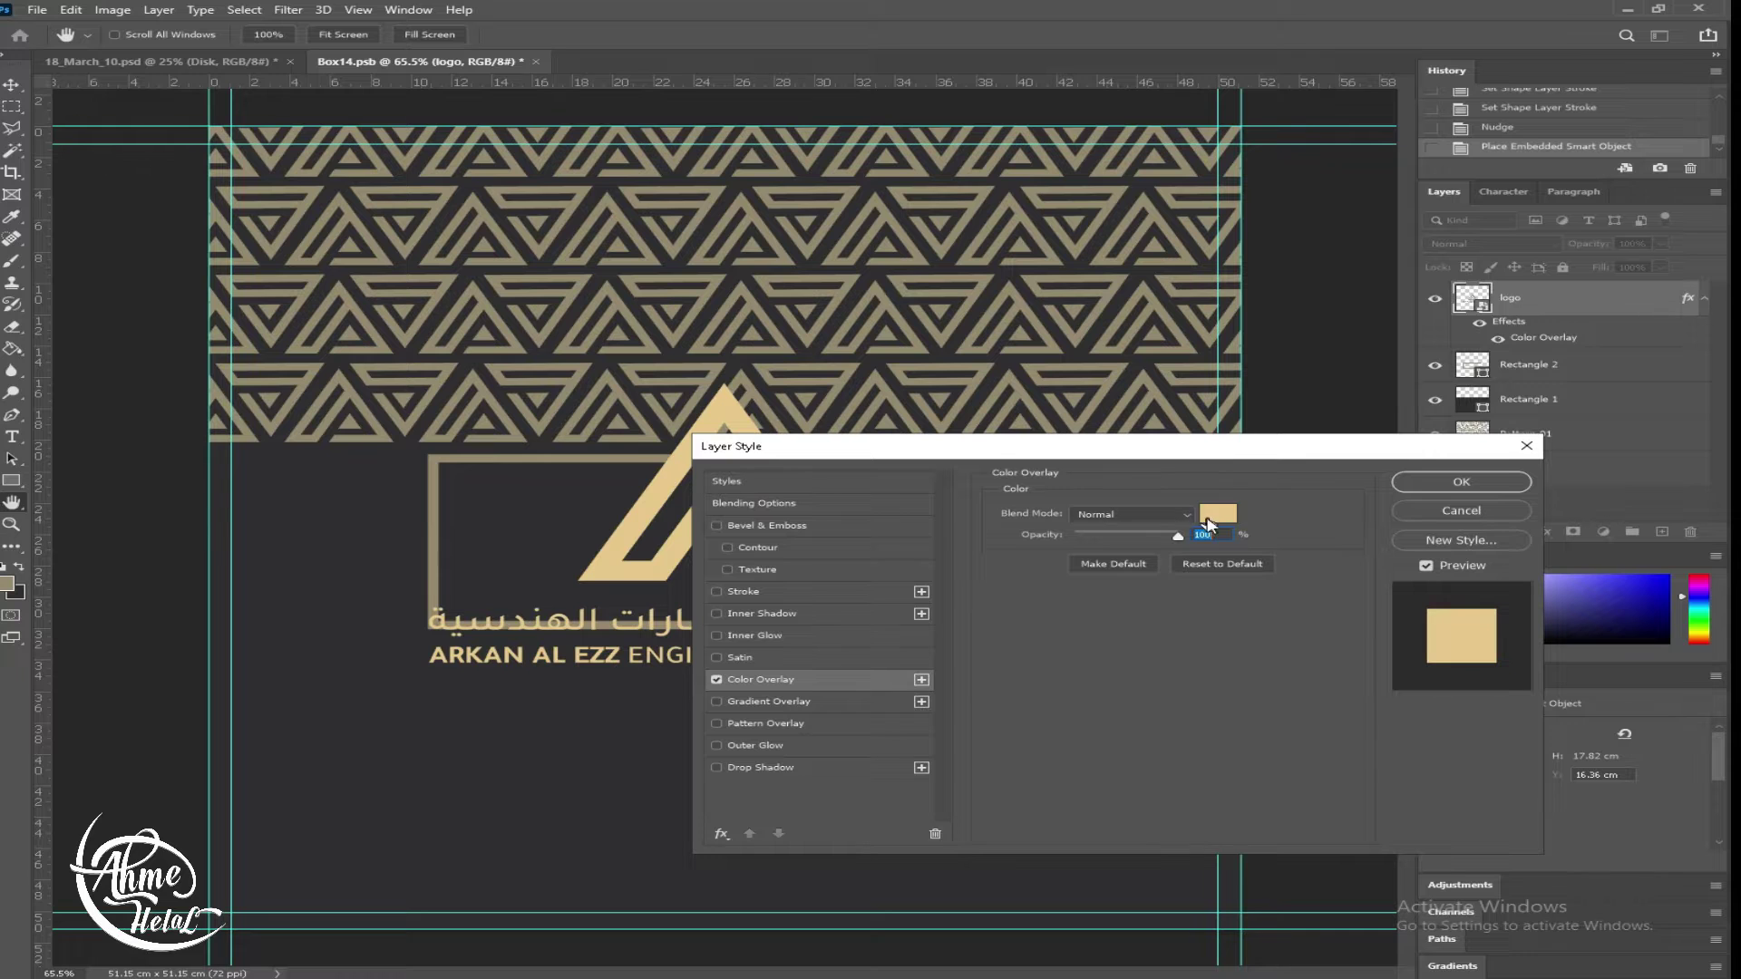
pyautogui.click(1209, 524)
pyautogui.click(919, 582)
pyautogui.click(1355, 495)
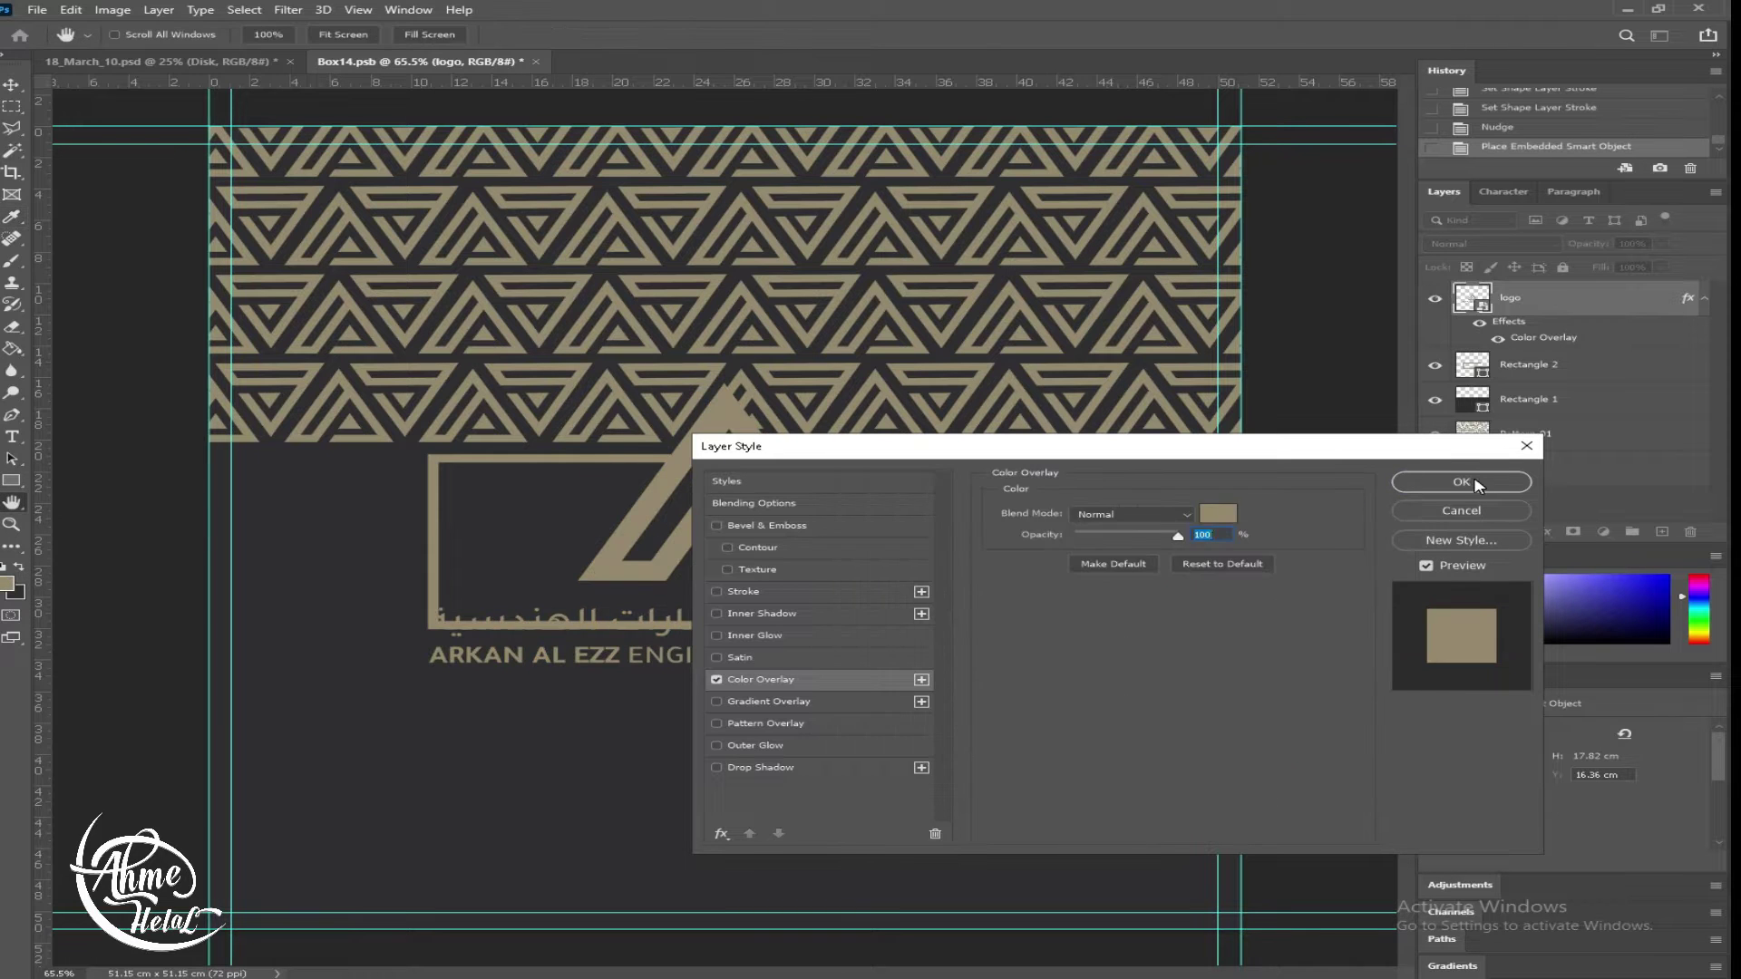
pyautogui.click(1461, 483)
pyautogui.moveTo(987, 708)
pyautogui.mouseDown()
pyautogui.moveTo(839, 596)
pyautogui.moveTo(787, 734)
pyautogui.mouseUp()
pyautogui.hotkey('ctrl', 'z')
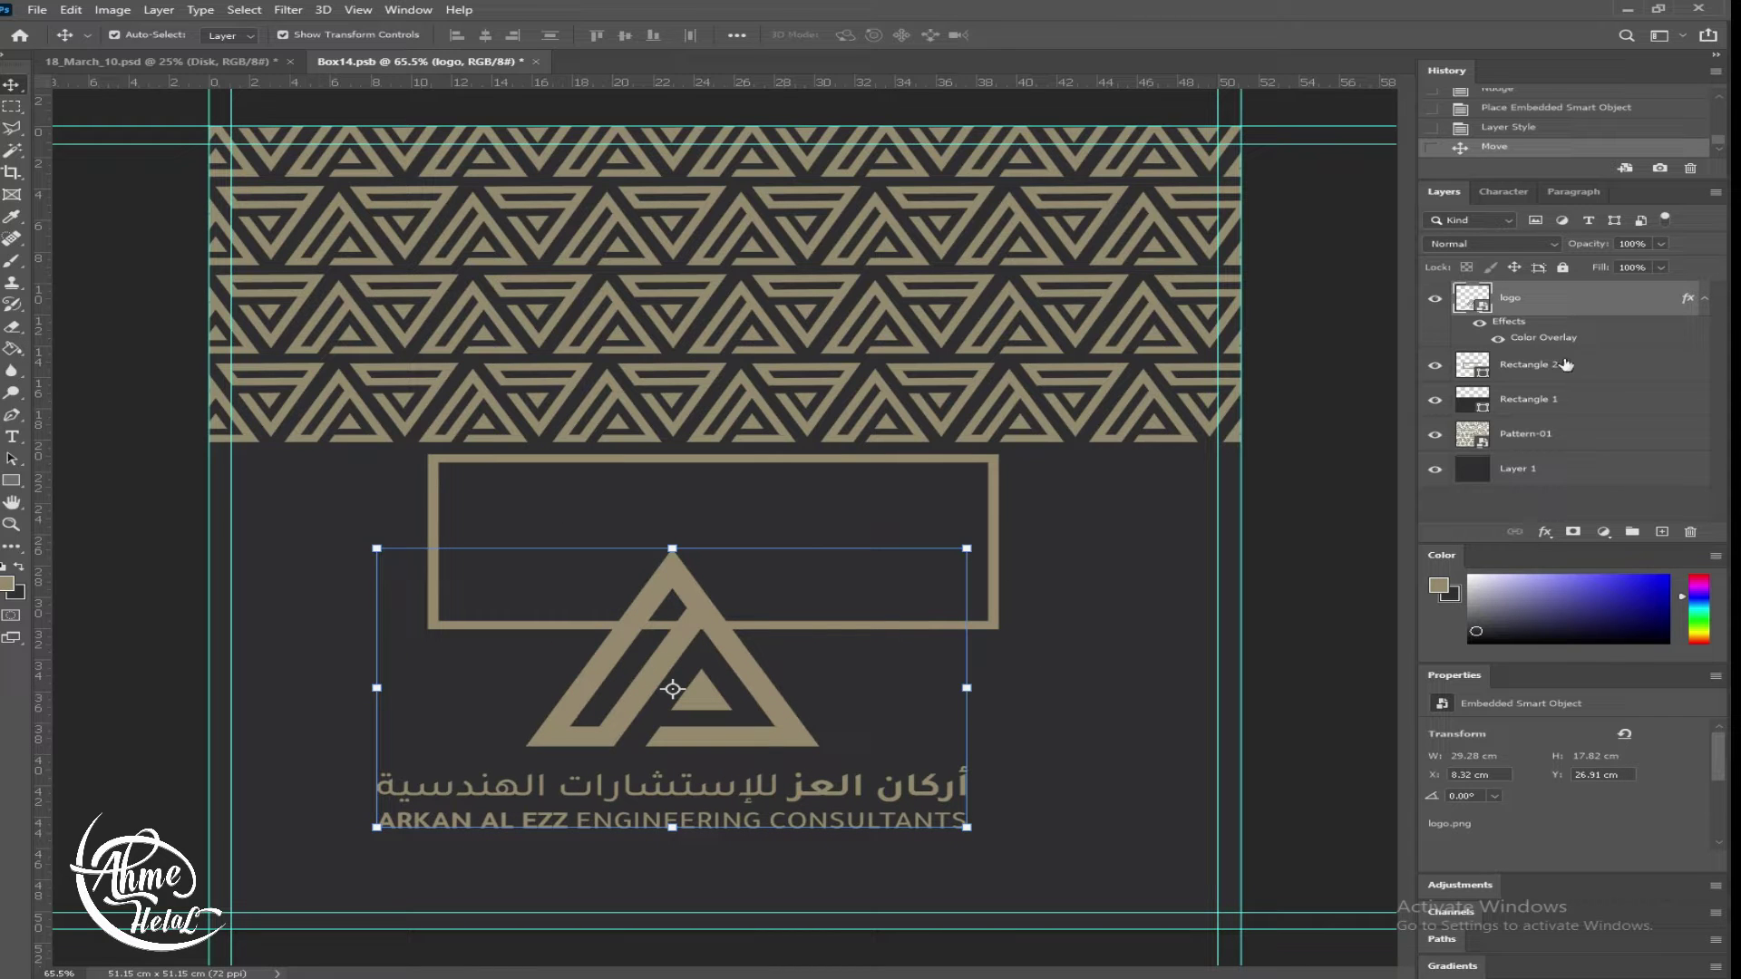
# - Duplicate the logo layer and move the original logo up onto the pattern
pyautogui.click(1706, 298)
pyautogui.moveTo(1513, 302); pyautogui.dragTo(1532, 322)
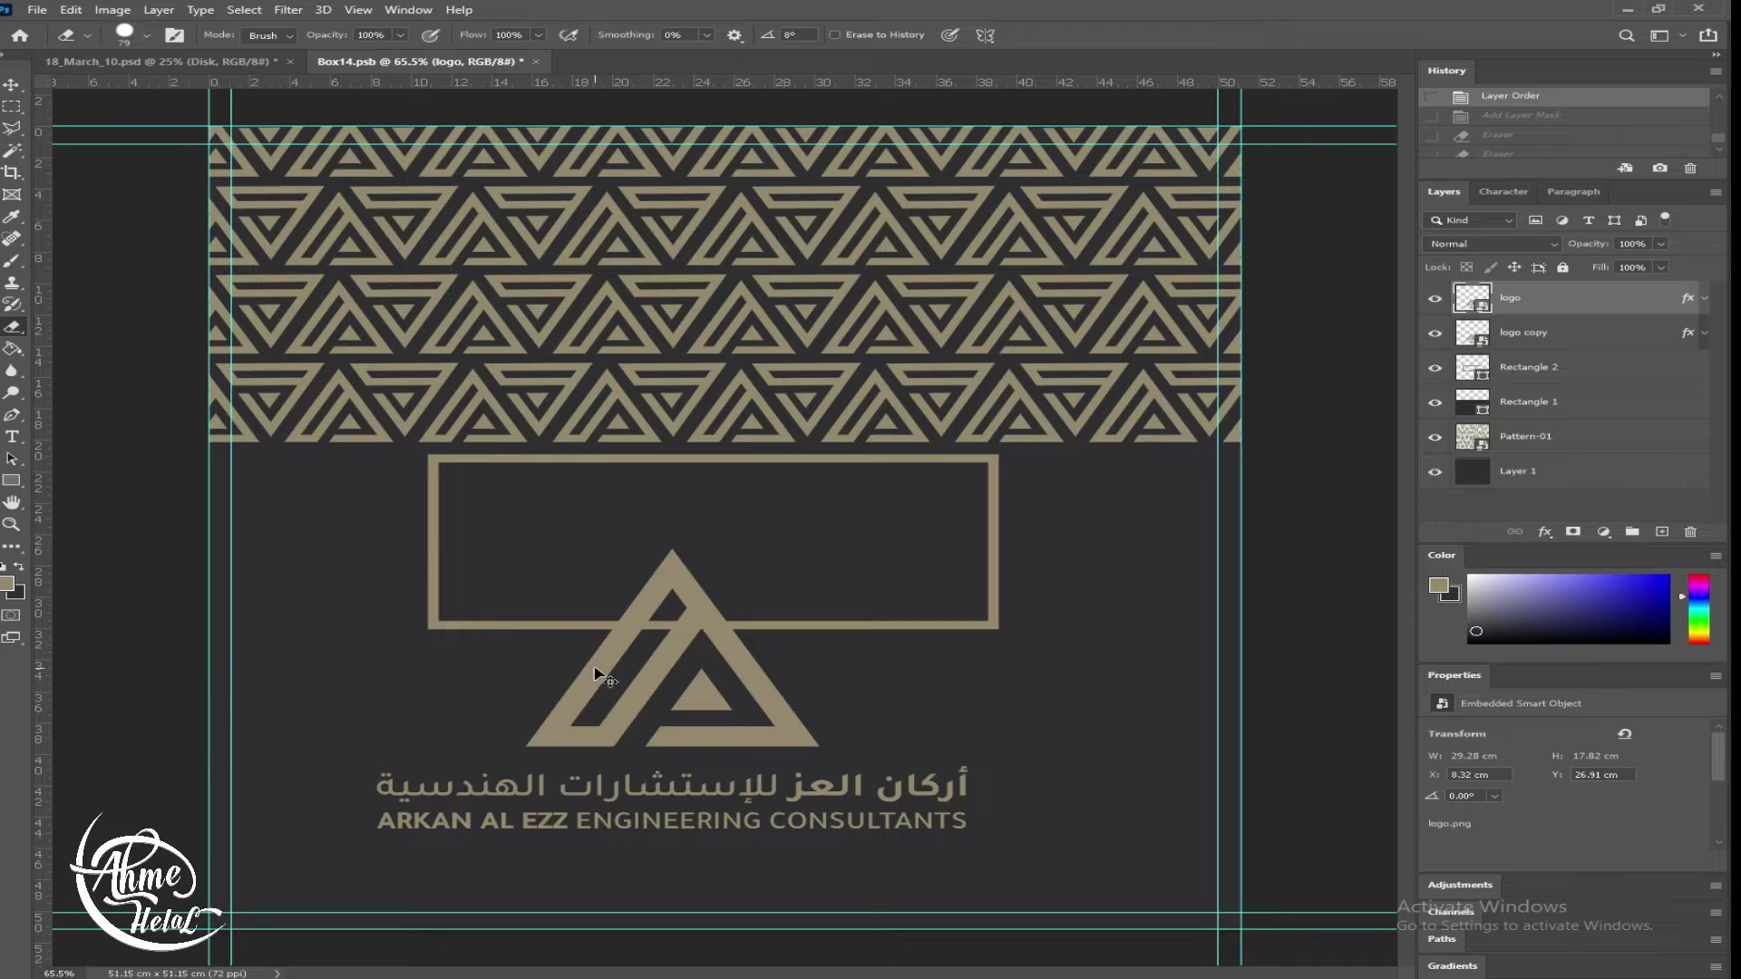
pyautogui.moveTo(595, 673); pyautogui.dragTo(410, 360)
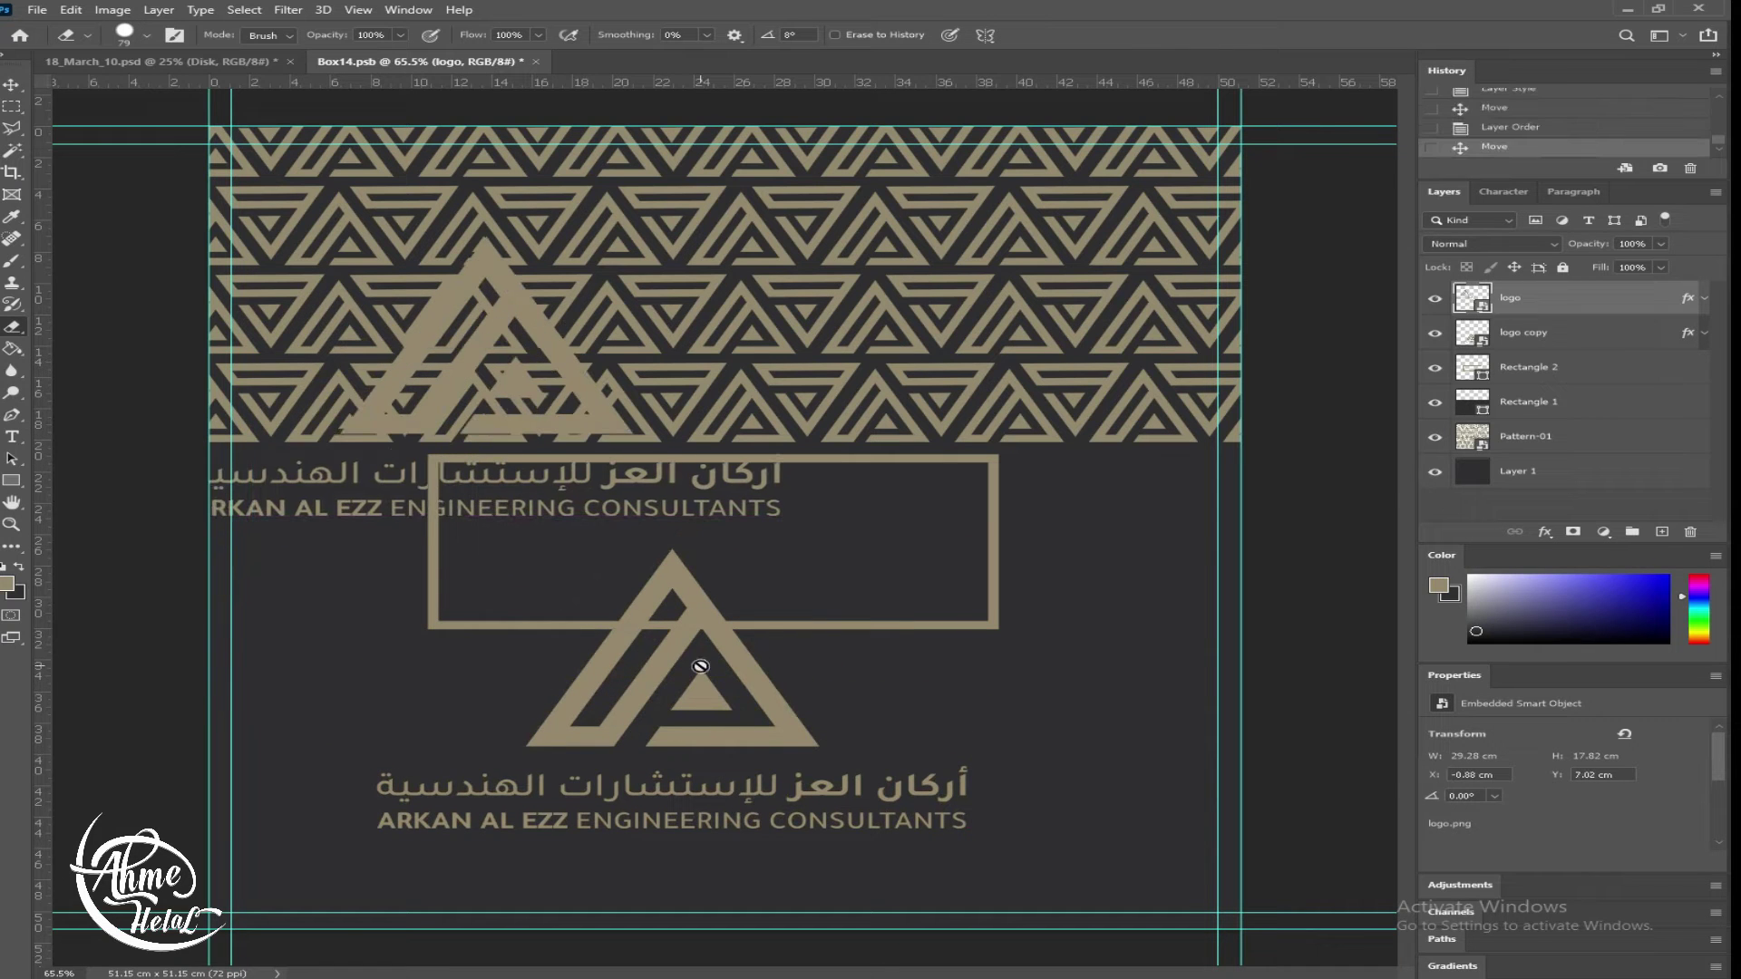
# - Mask the logo copy and paint out its text, leaving only the triangle
pyautogui.click(11, 87)
pyautogui.click(1555, 333)
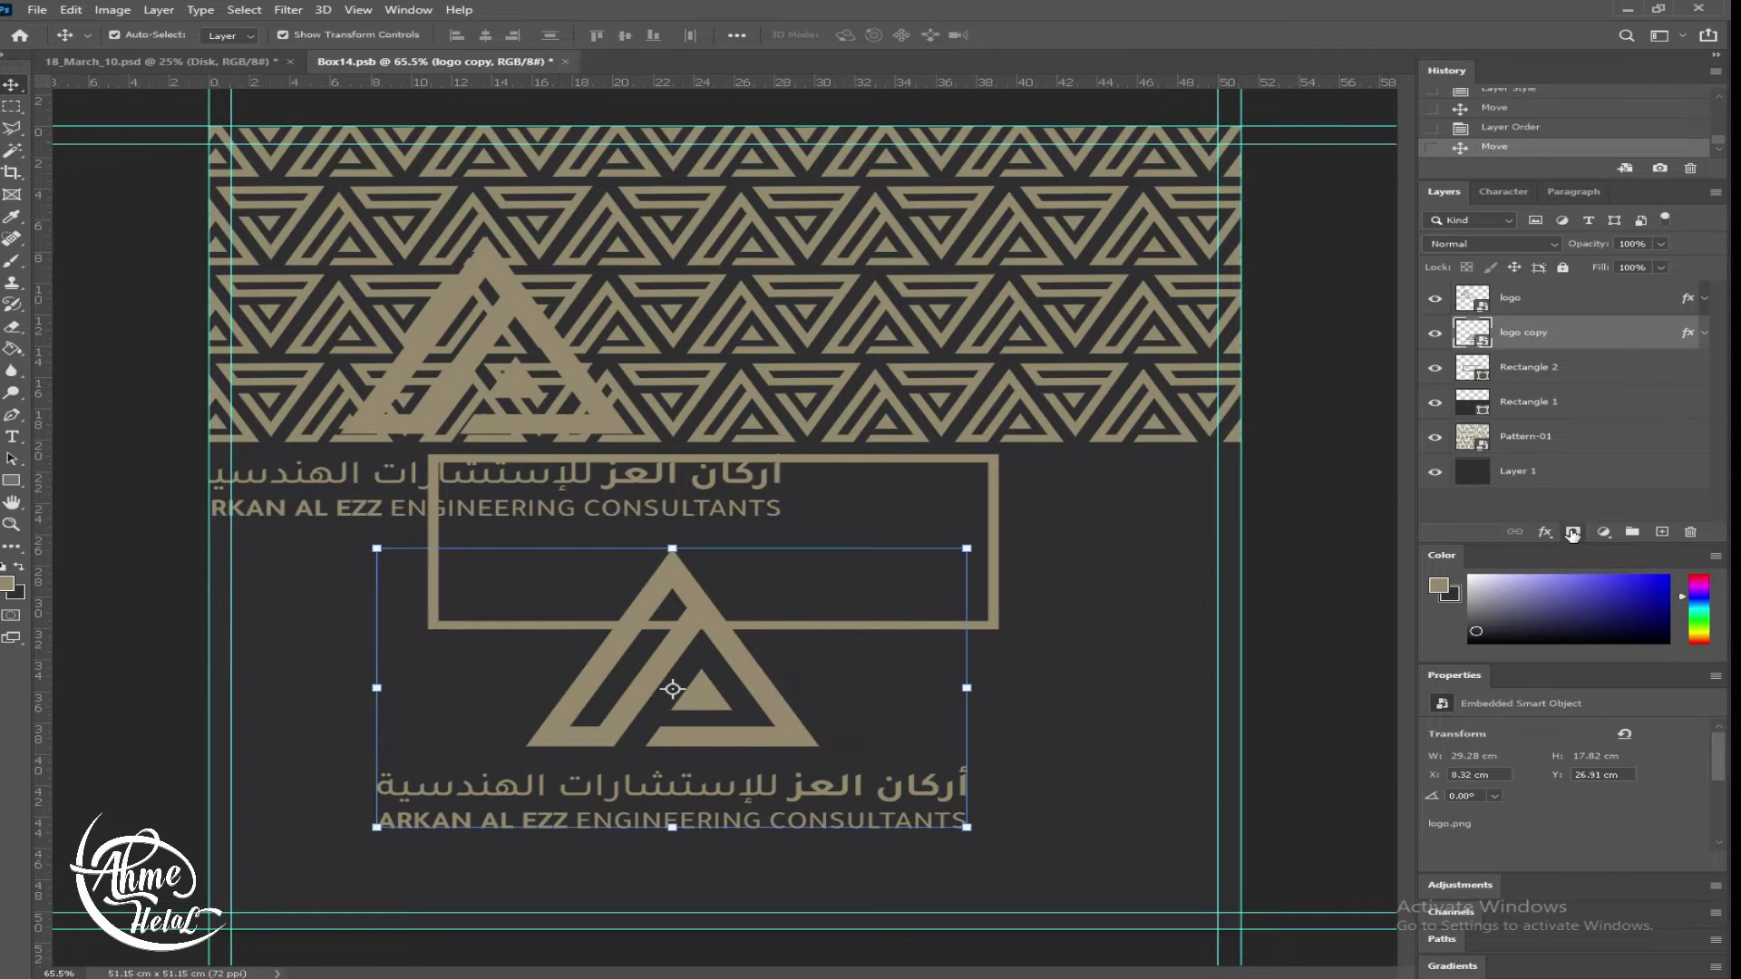
pyautogui.click(1574, 532)
pyautogui.click(12, 328)
pyautogui.moveTo(961, 777)
pyautogui.mouseDown()
pyautogui.moveTo(948, 809)
pyautogui.moveTo(497, 785)
pyautogui.moveTo(380, 816)
pyautogui.moveTo(786, 824)
pyautogui.mouseUp()
pyautogui.press('x')
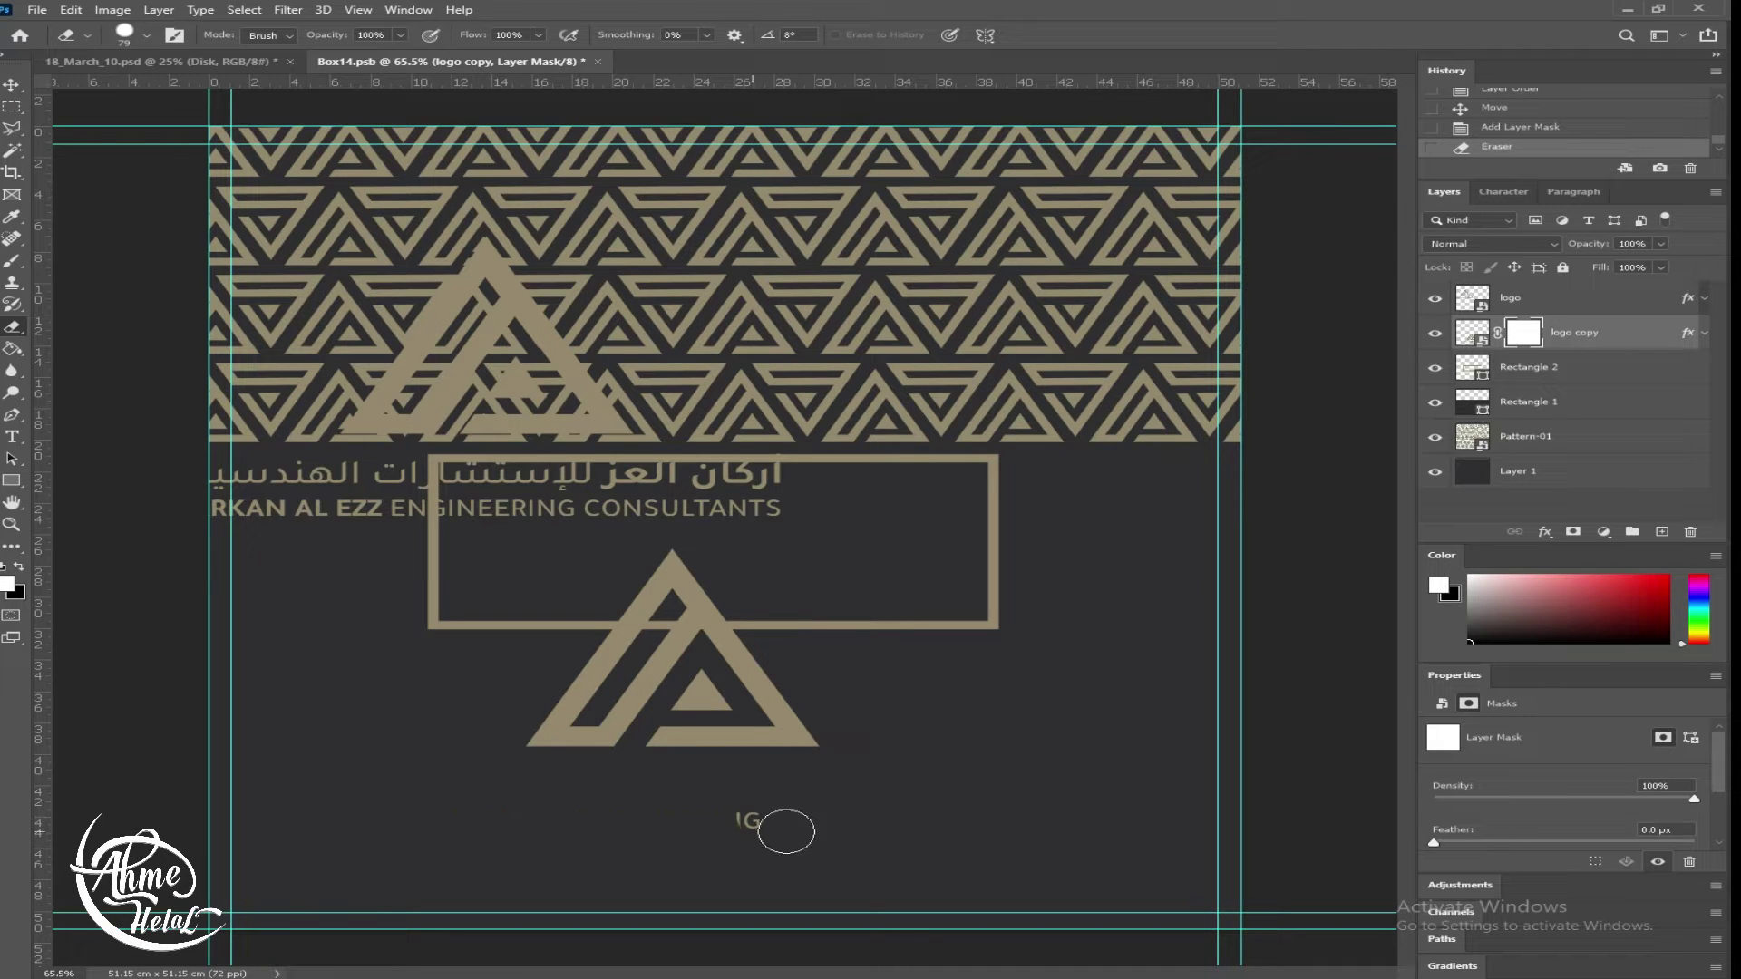
pyautogui.click(13, 85)
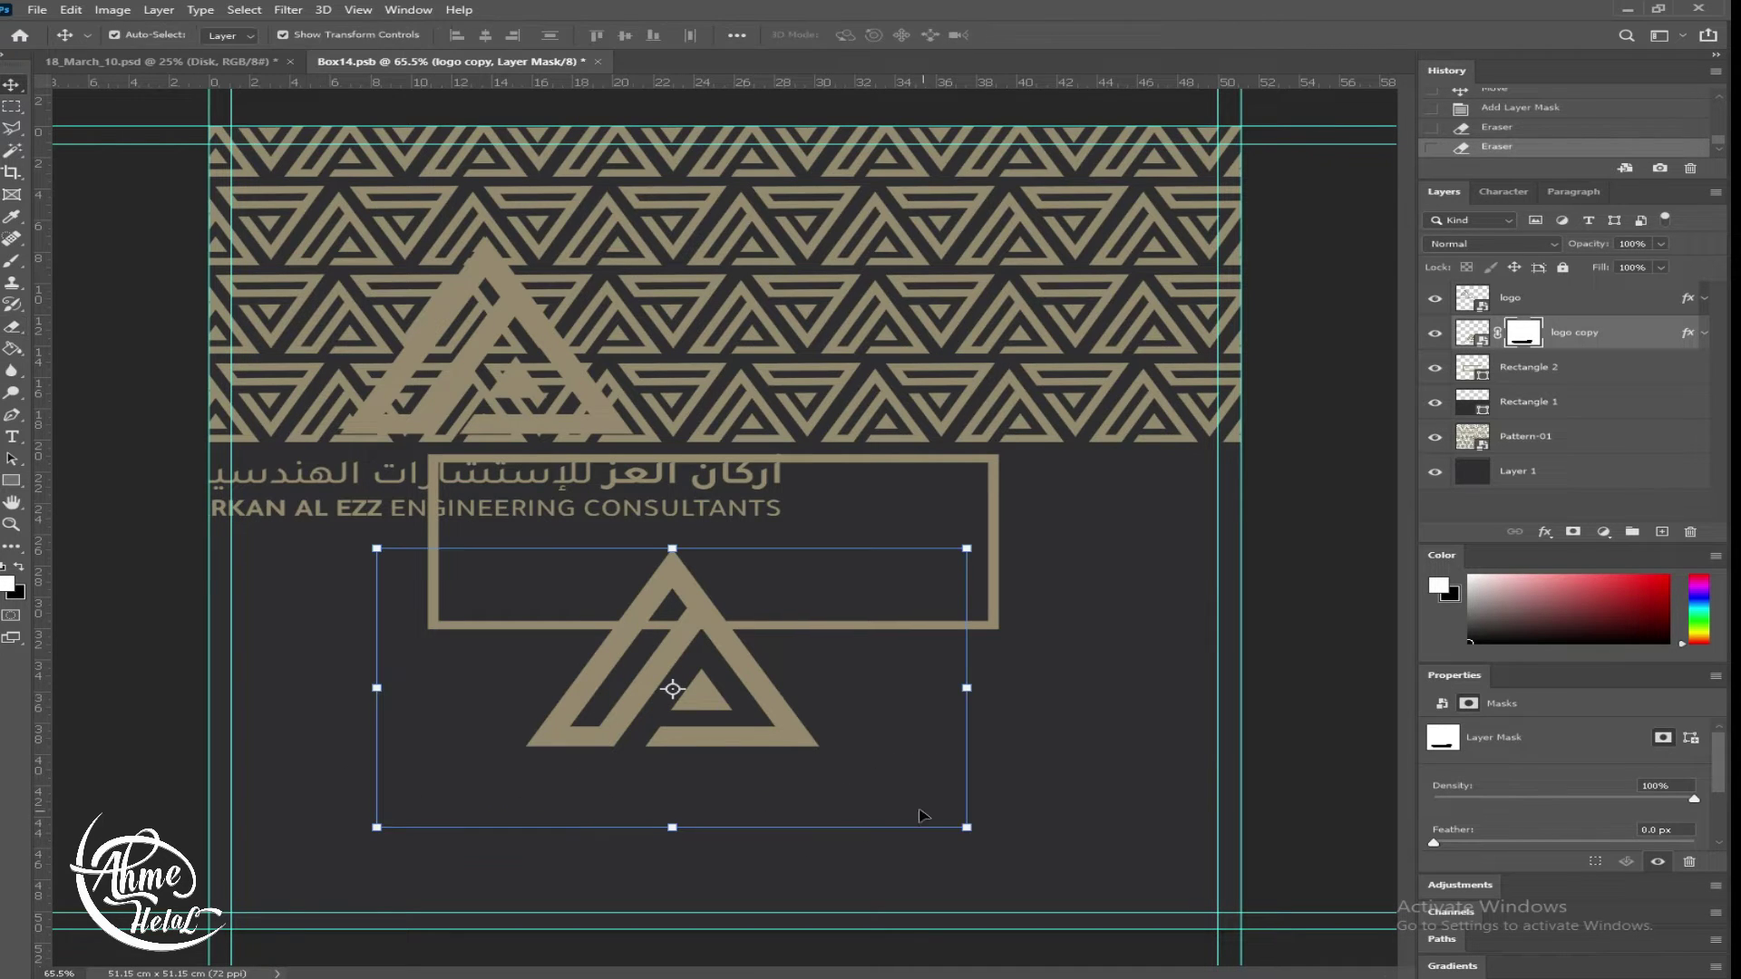
pyautogui.scroll(3, 678, 785)
pyautogui.scroll(2, 678, 785)
pyautogui.scroll(-2, 993, 613)
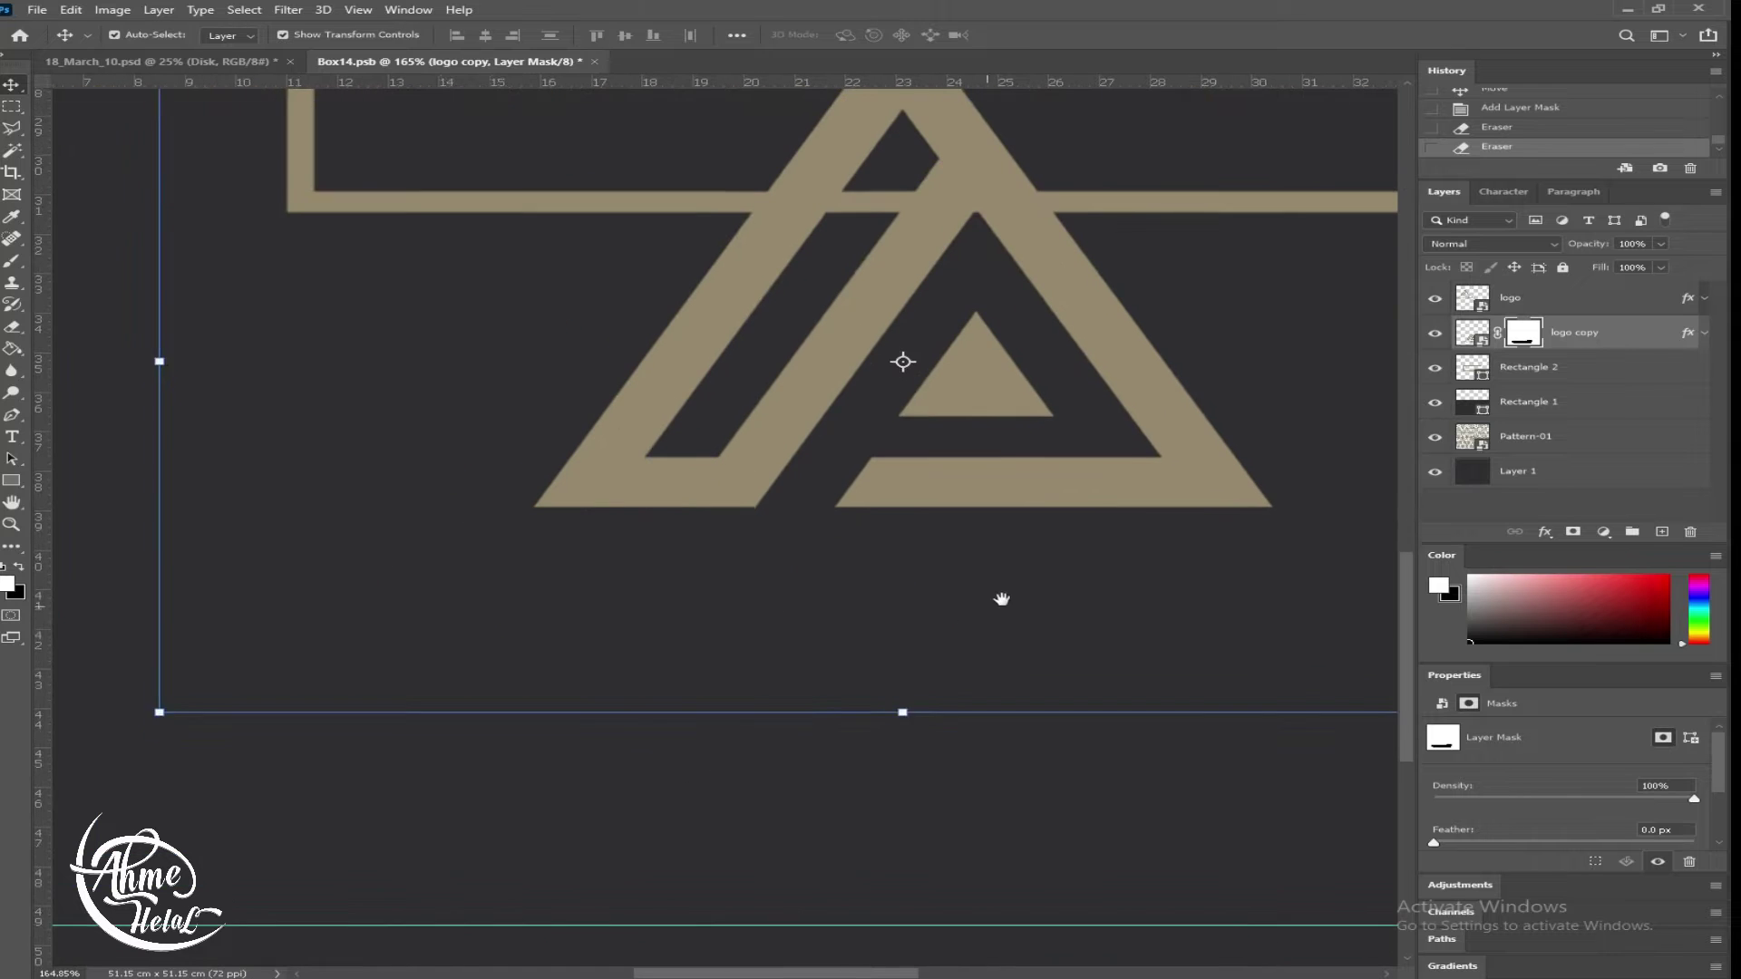
pyautogui.click(738, 634)
pyautogui.scroll(-2, 739, 631)
pyautogui.scroll(-2, 738, 626)
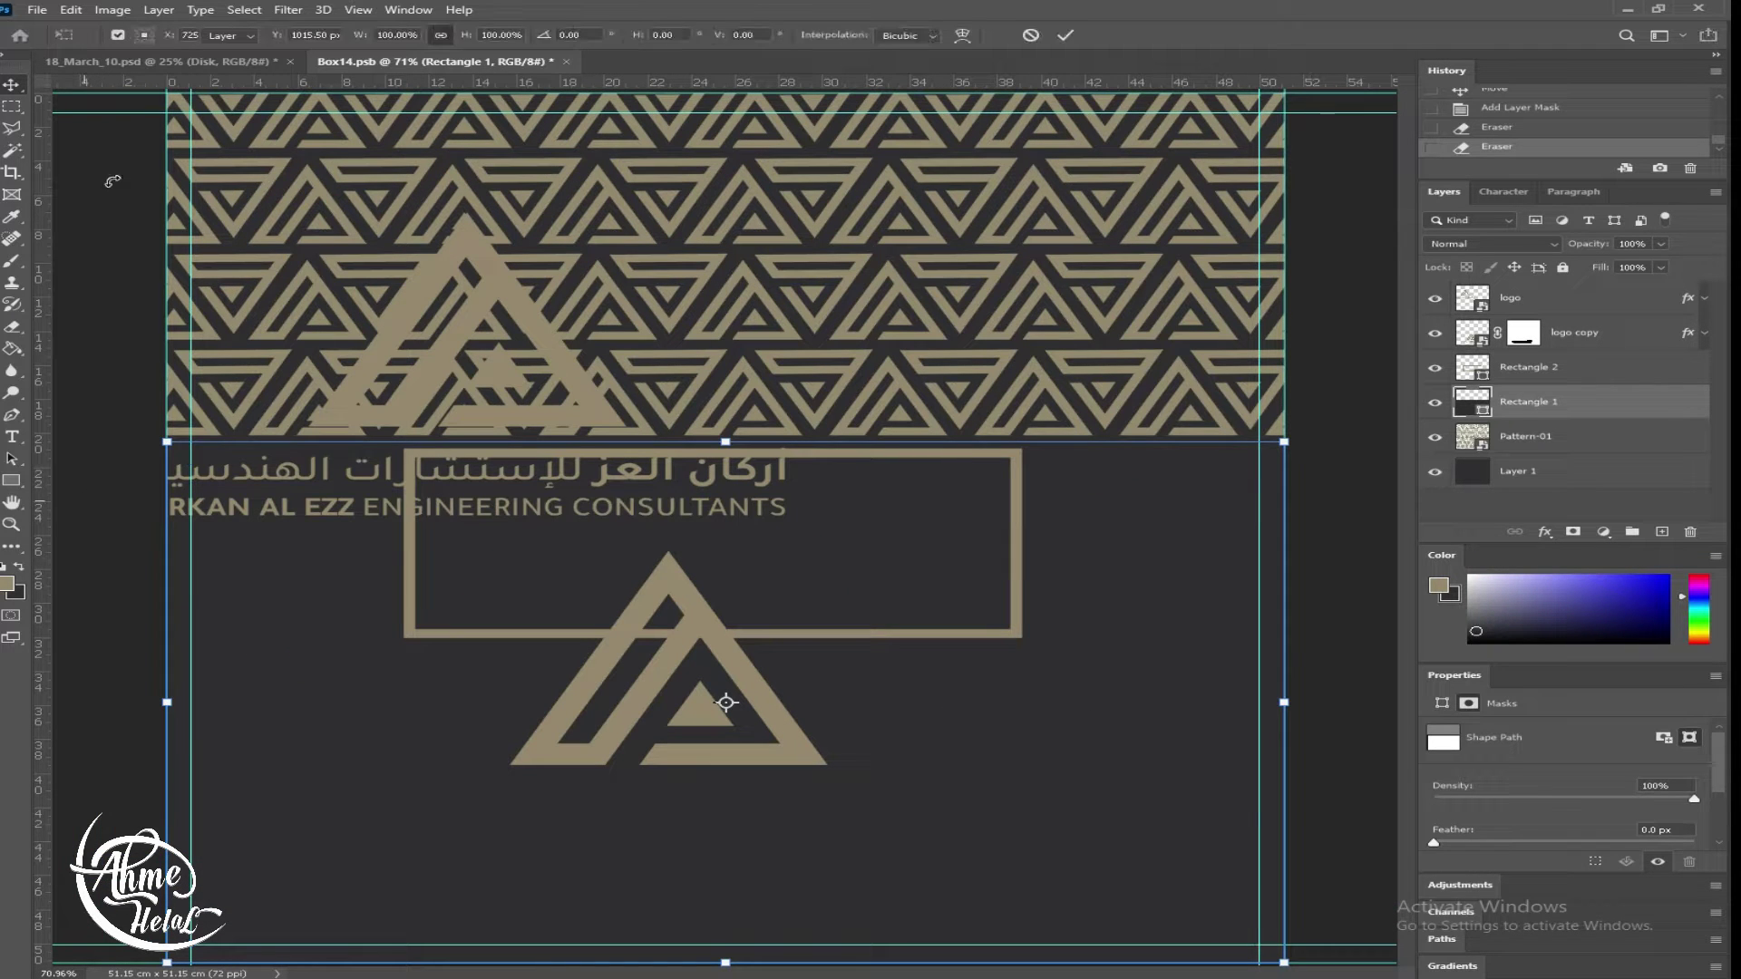
# - Scale the triangle logo copy to about 61% and move it into the frame
pyautogui.click(106, 161)
pyautogui.click(794, 759)
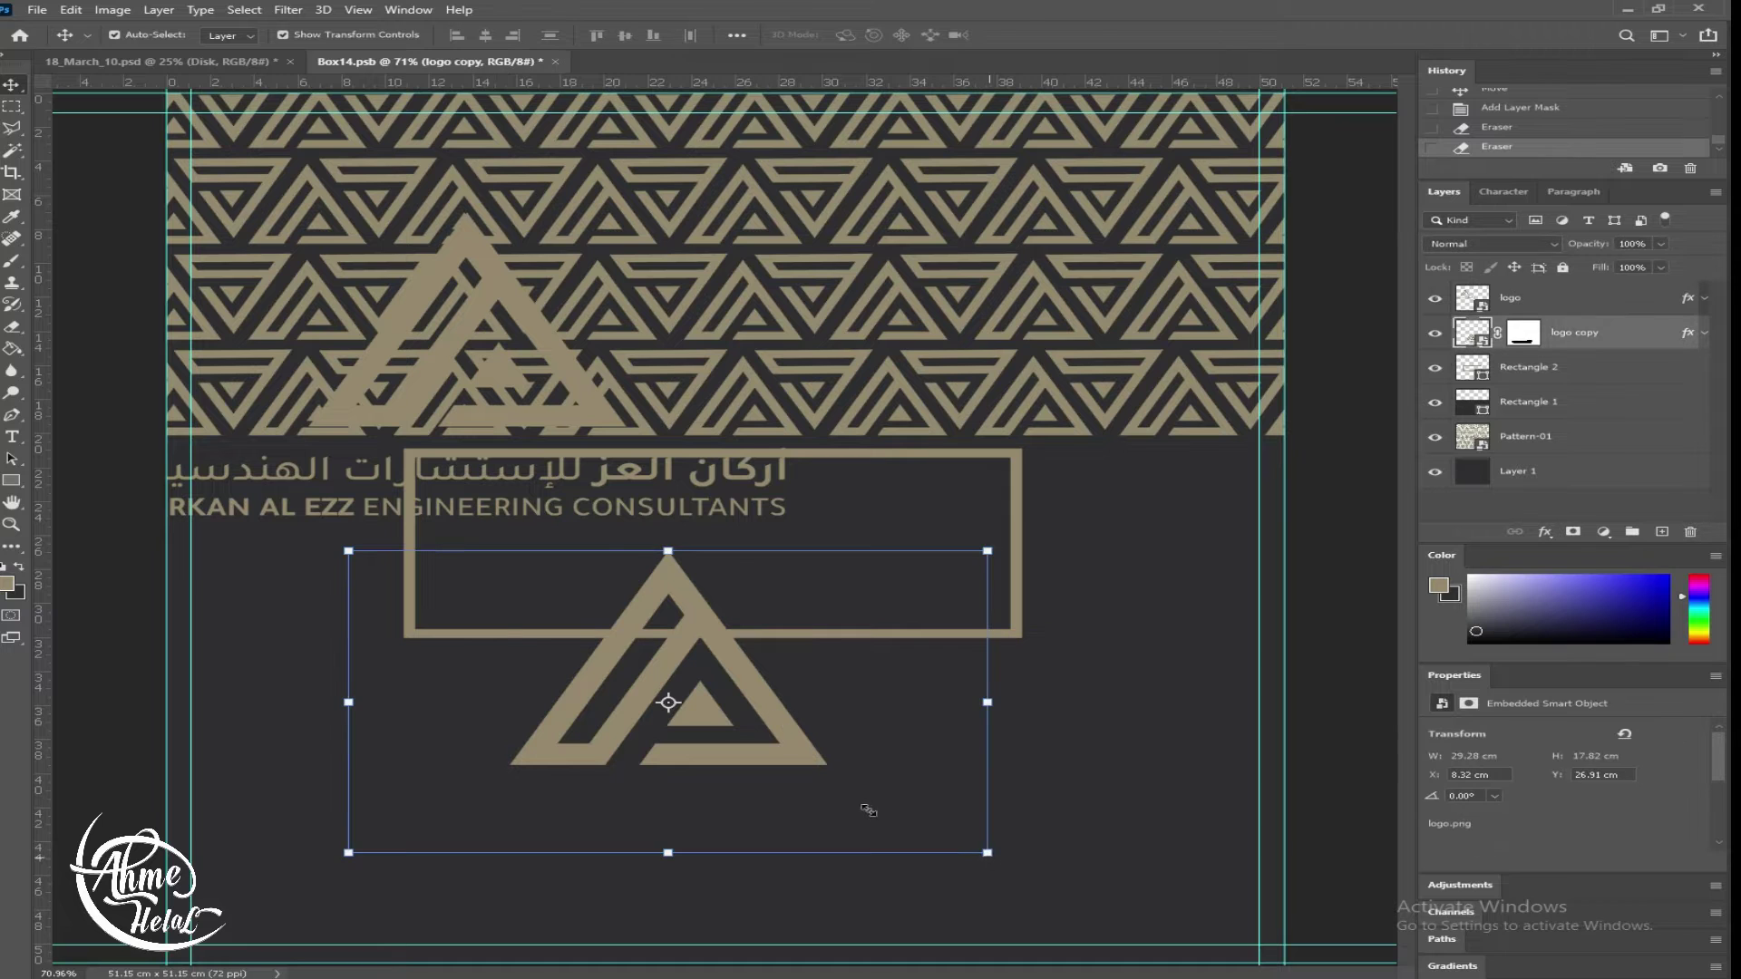
pyautogui.moveTo(987, 853); pyautogui.dragTo(739, 742)
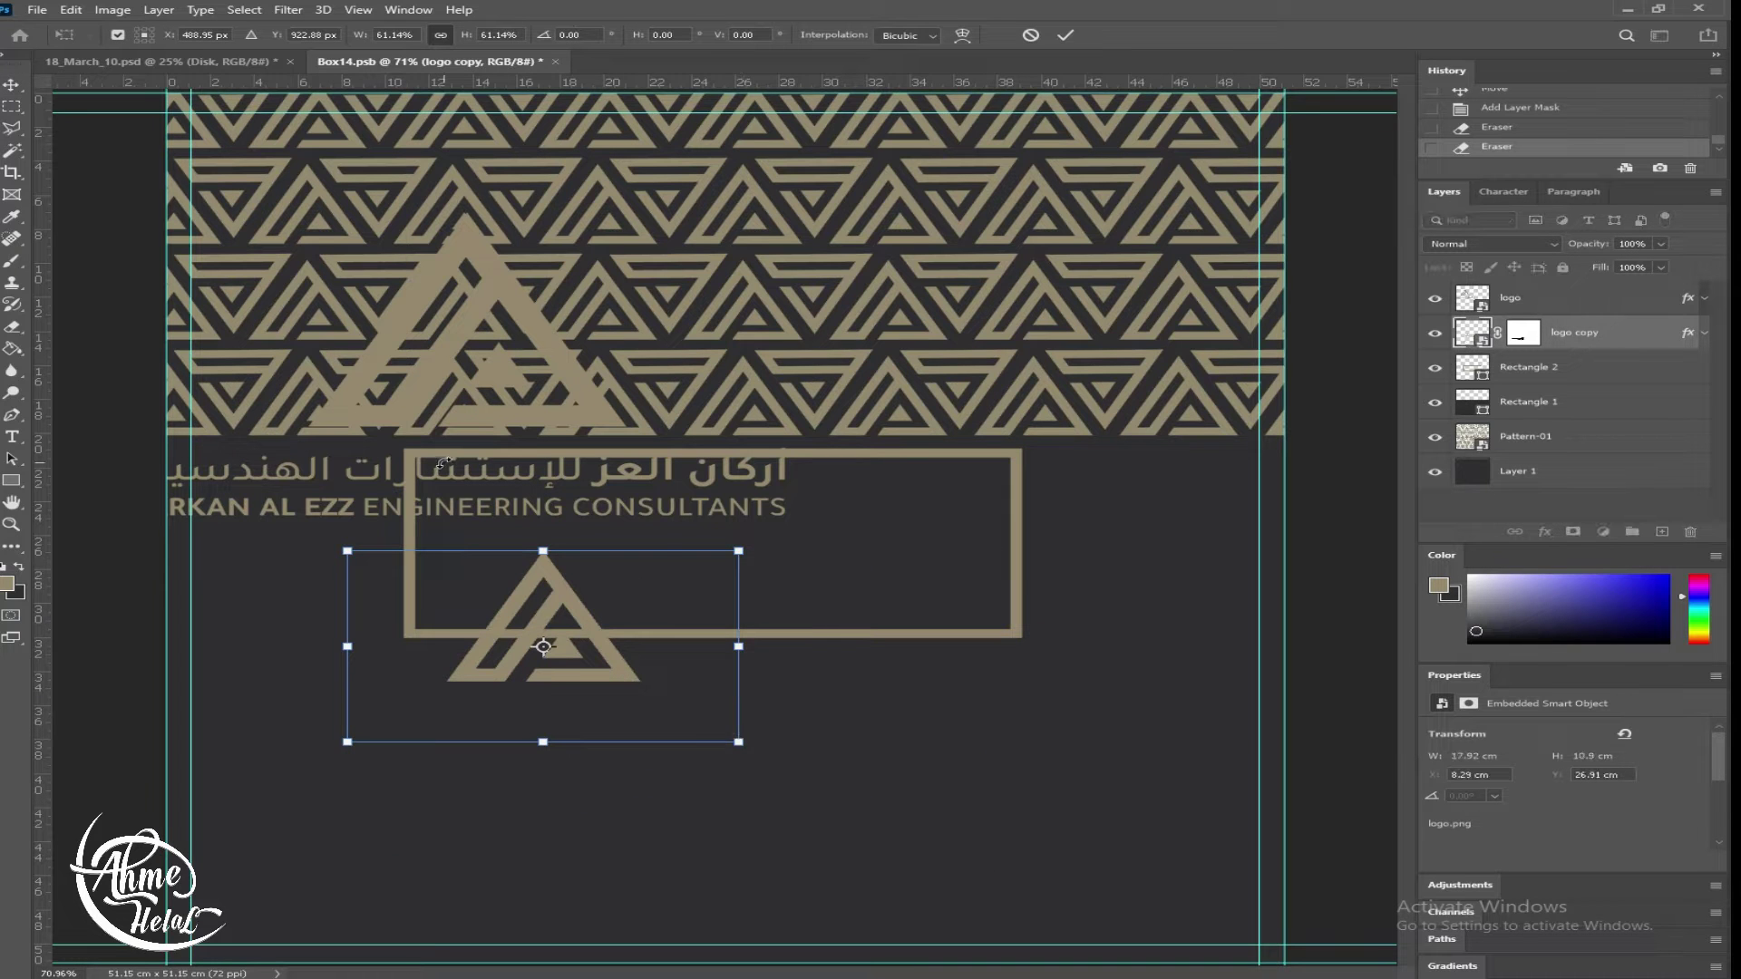
pyautogui.press('Return')
pyautogui.moveTo(403, 327); pyautogui.dragTo(842, 691)
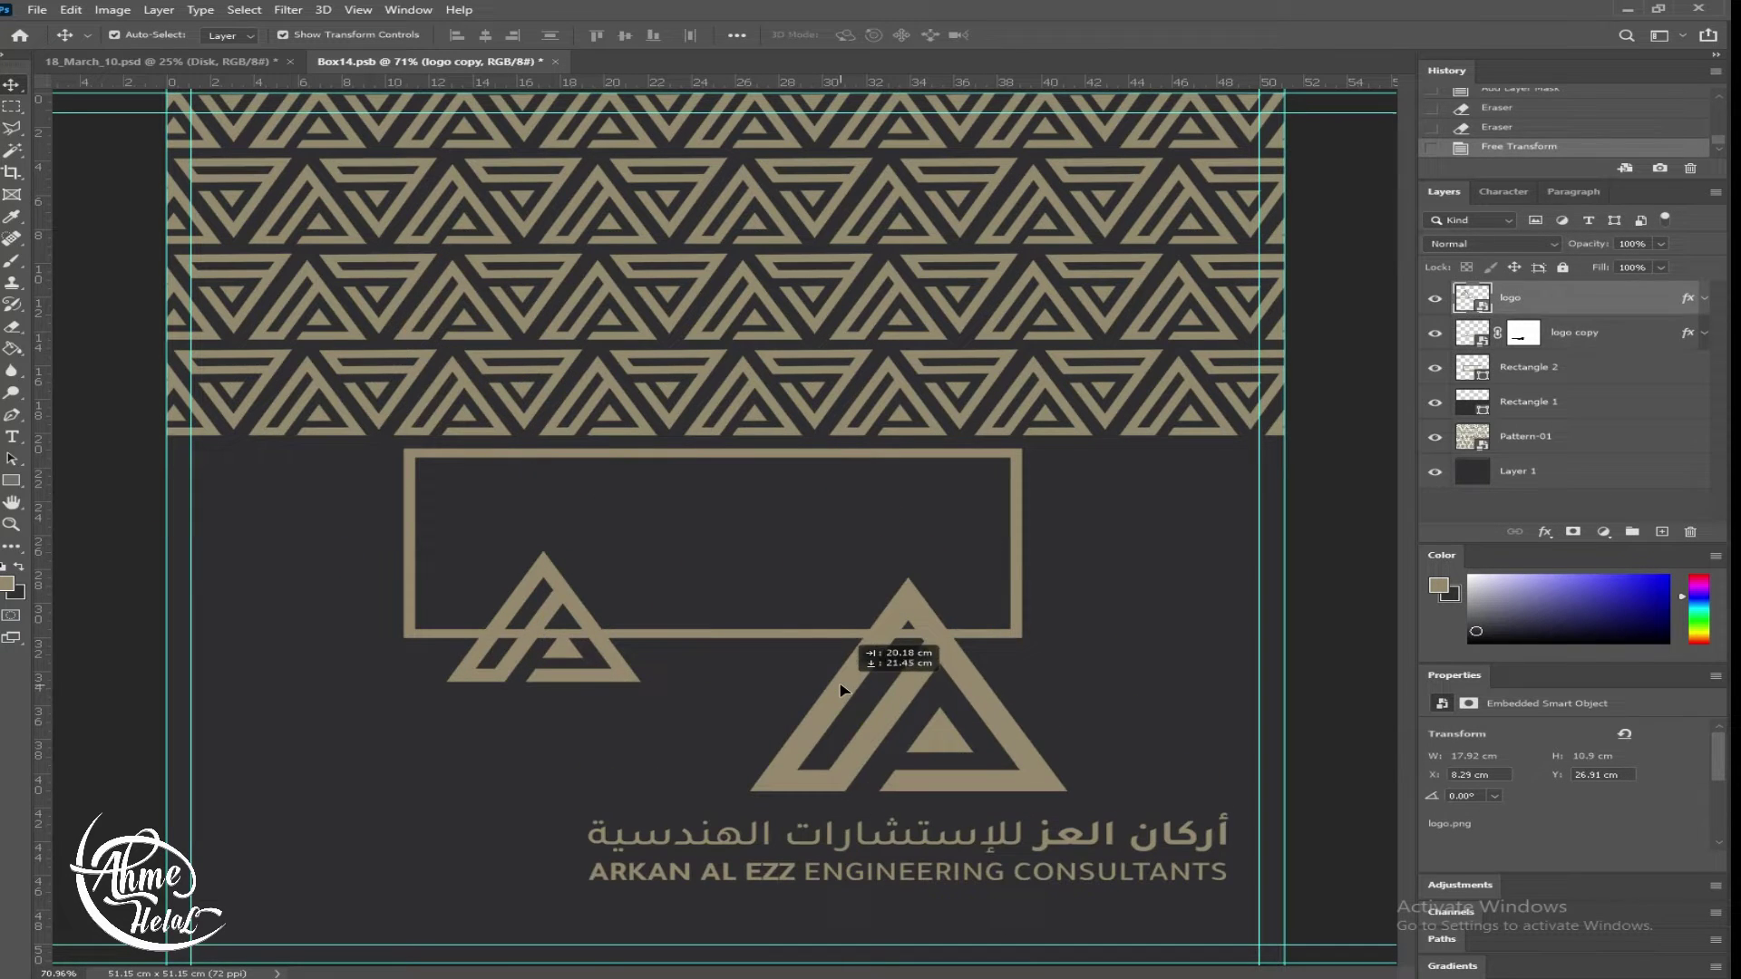
pyautogui.moveTo(558, 683); pyautogui.dragTo(553, 603)
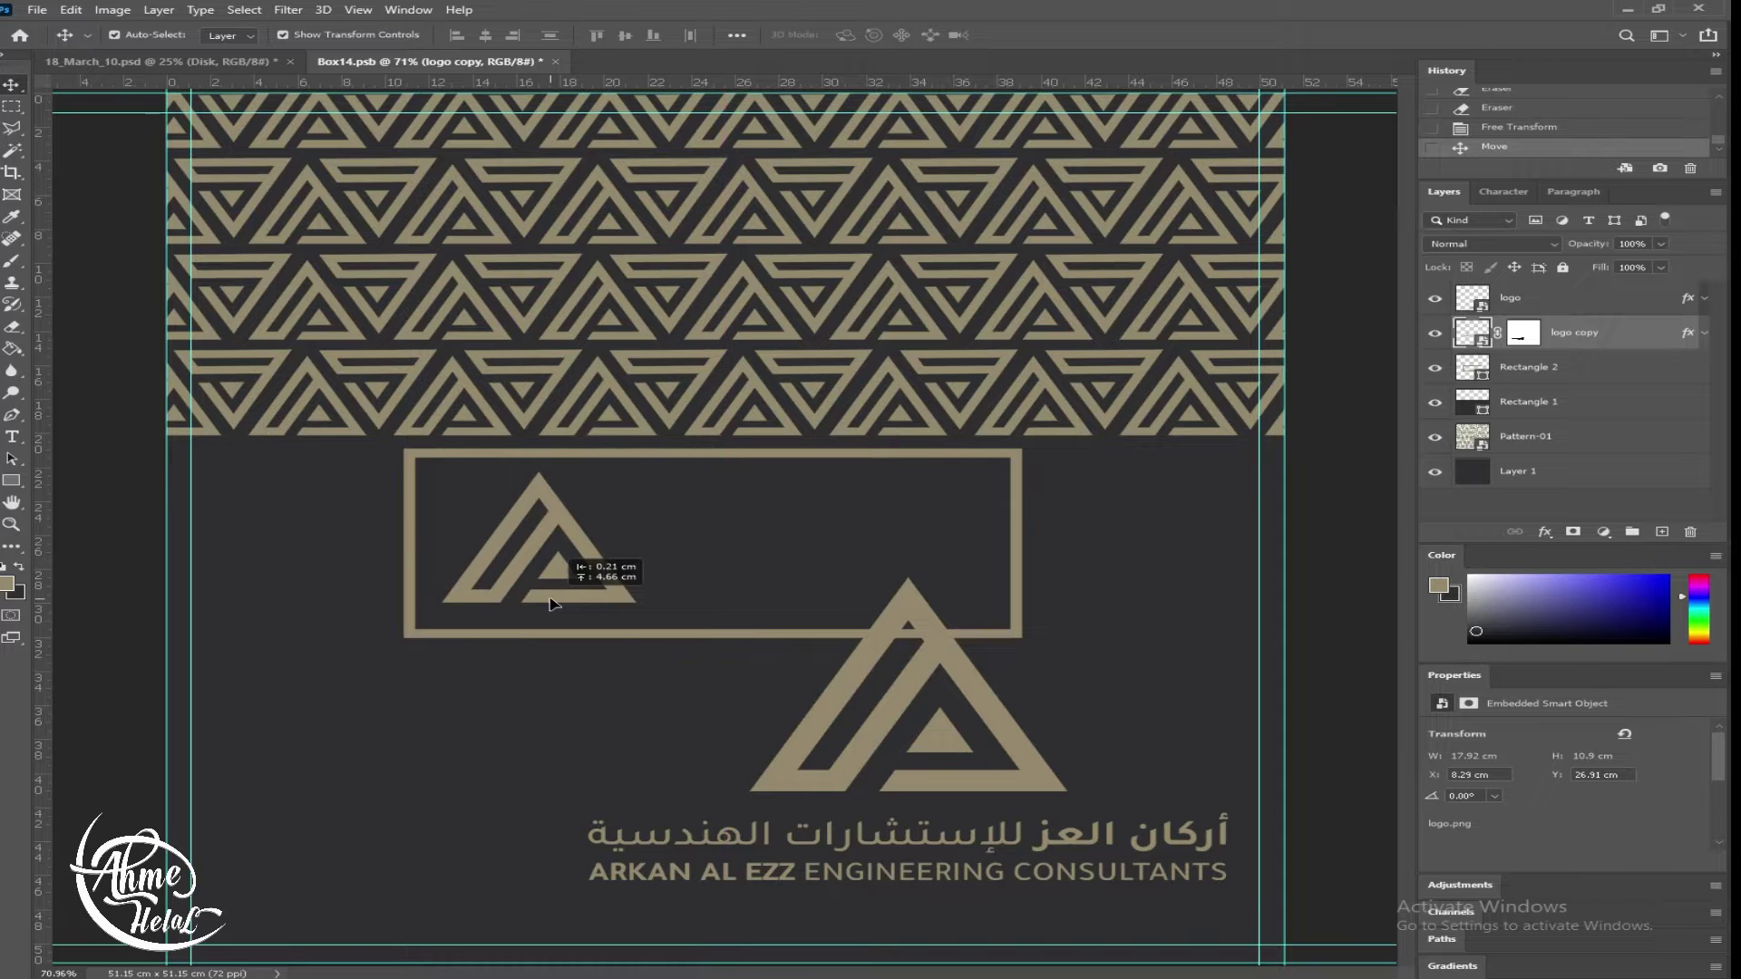
# - Mask out the full logo's triangle, then scale its text to 58% inside the frame
pyautogui.click(964, 692)
pyautogui.click(1573, 532)
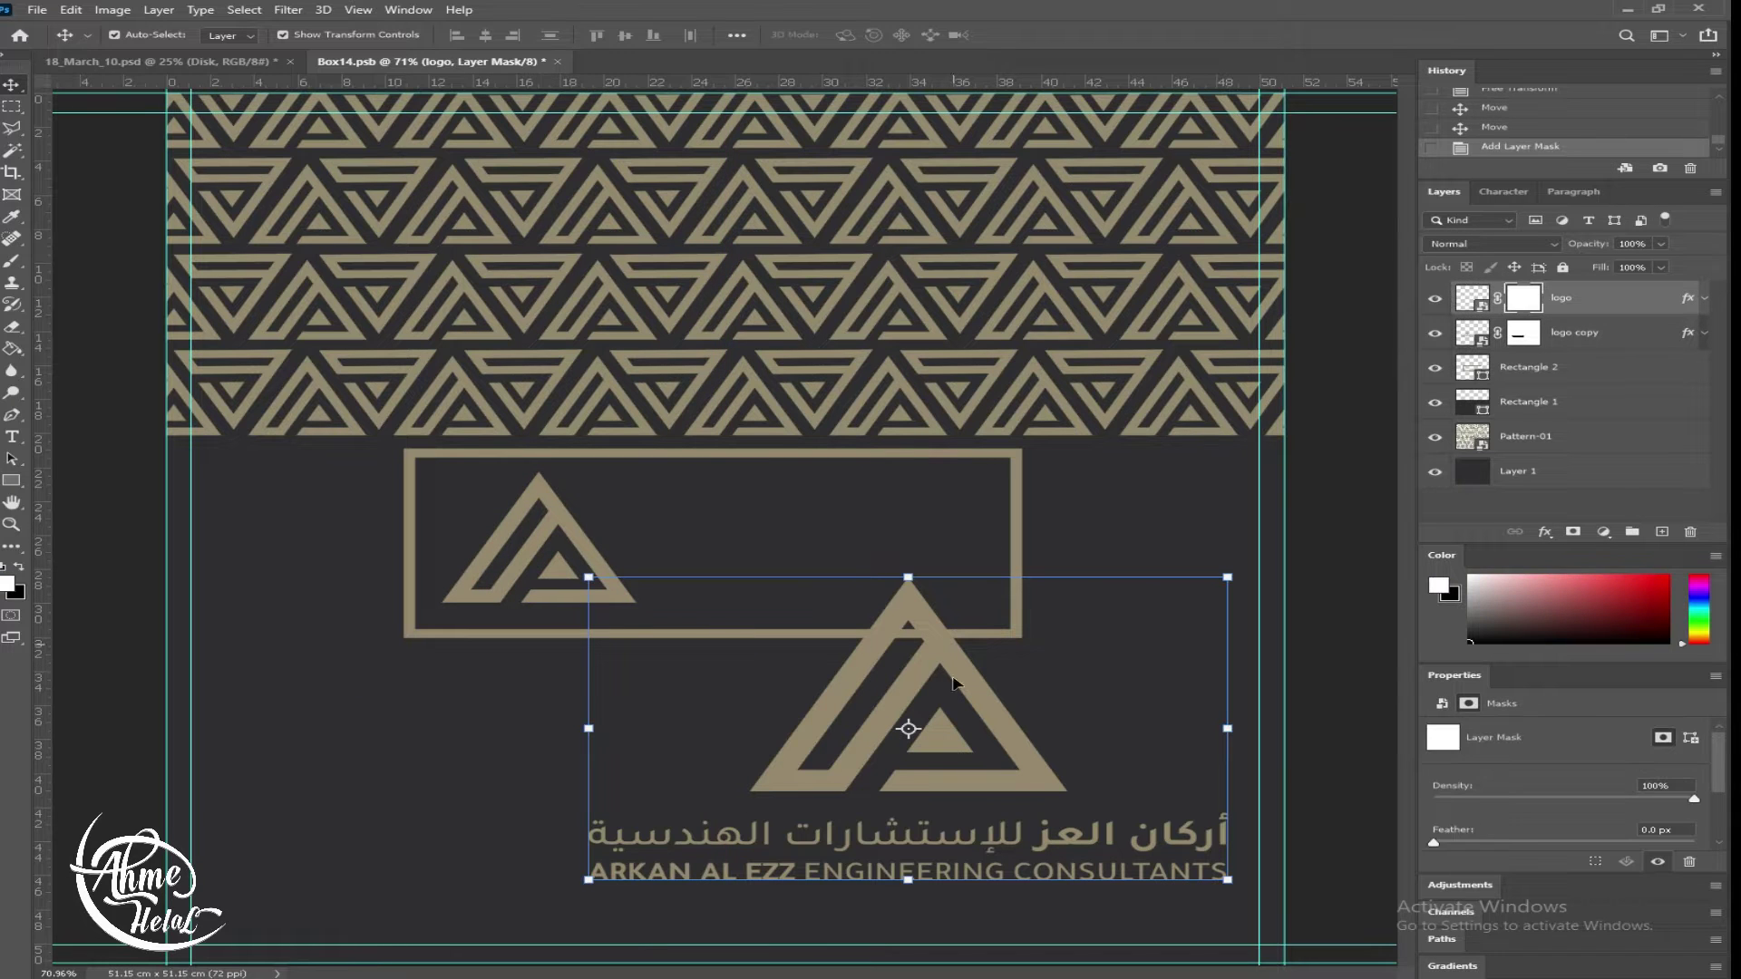
pyautogui.click(20, 331)
pyautogui.moveTo(1089, 777)
pyautogui.mouseDown()
pyautogui.moveTo(735, 777)
pyautogui.moveTo(1034, 707)
pyautogui.moveTo(813, 703)
pyautogui.moveTo(828, 668)
pyautogui.moveTo(934, 614)
pyautogui.mouseUp()
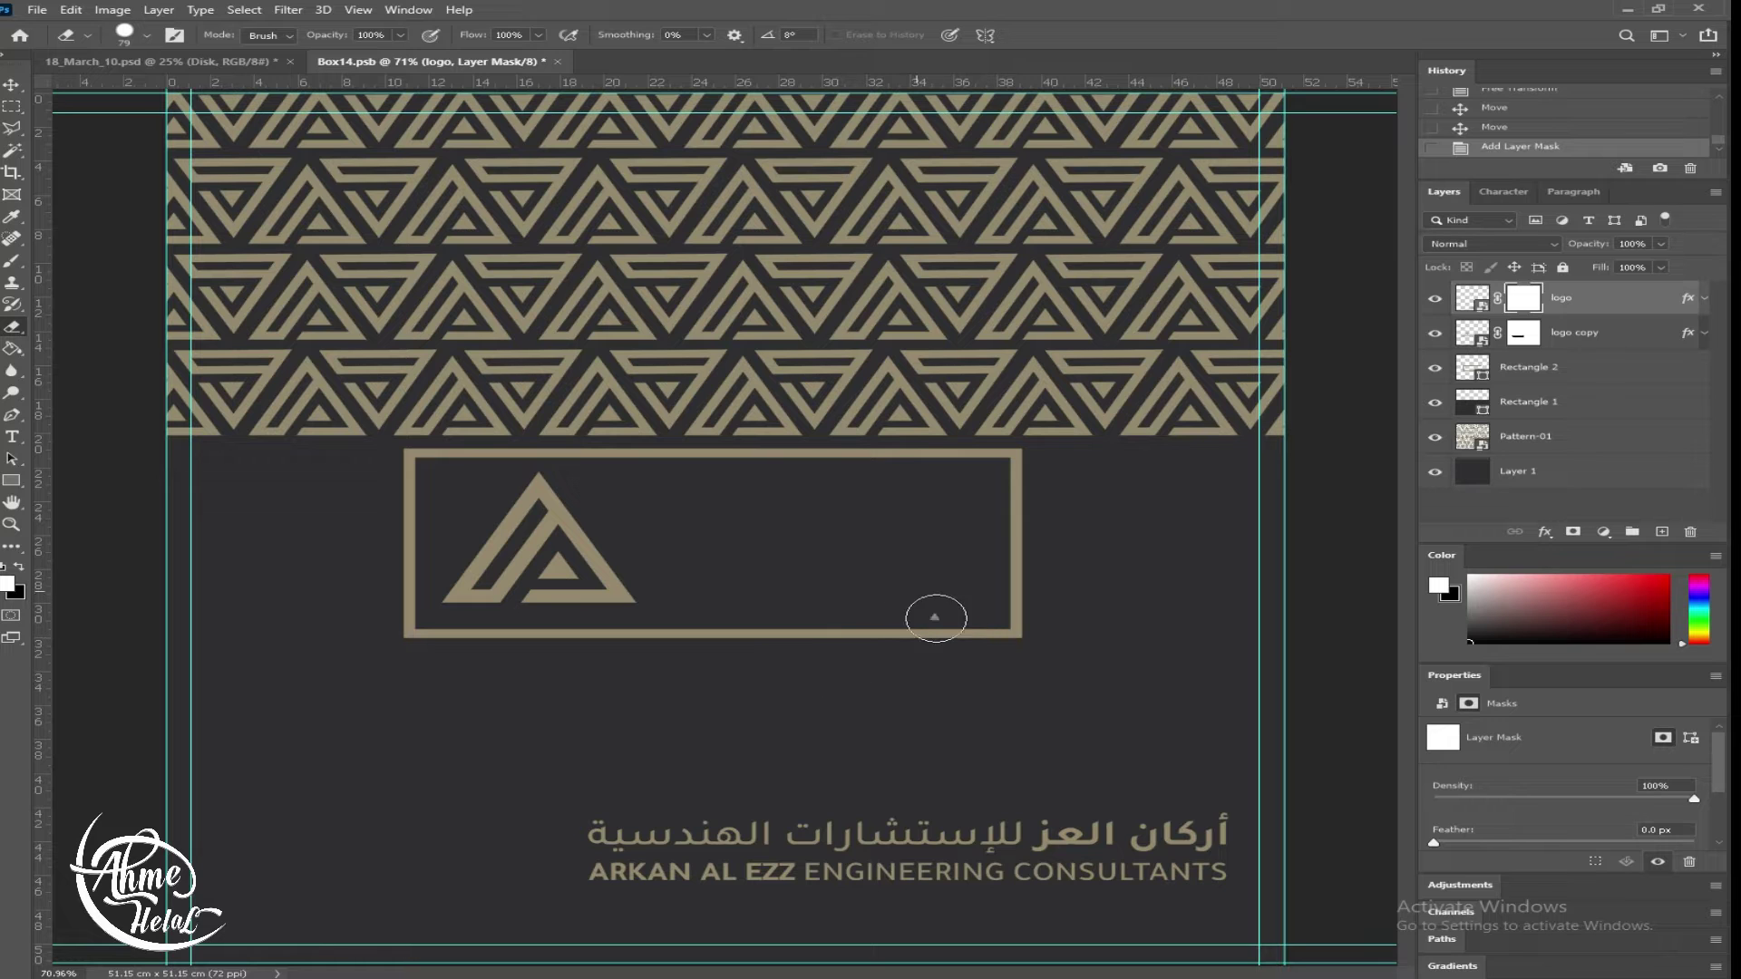
pyautogui.click(11, 87)
pyautogui.moveTo(1228, 576); pyautogui.dragTo(966, 707)
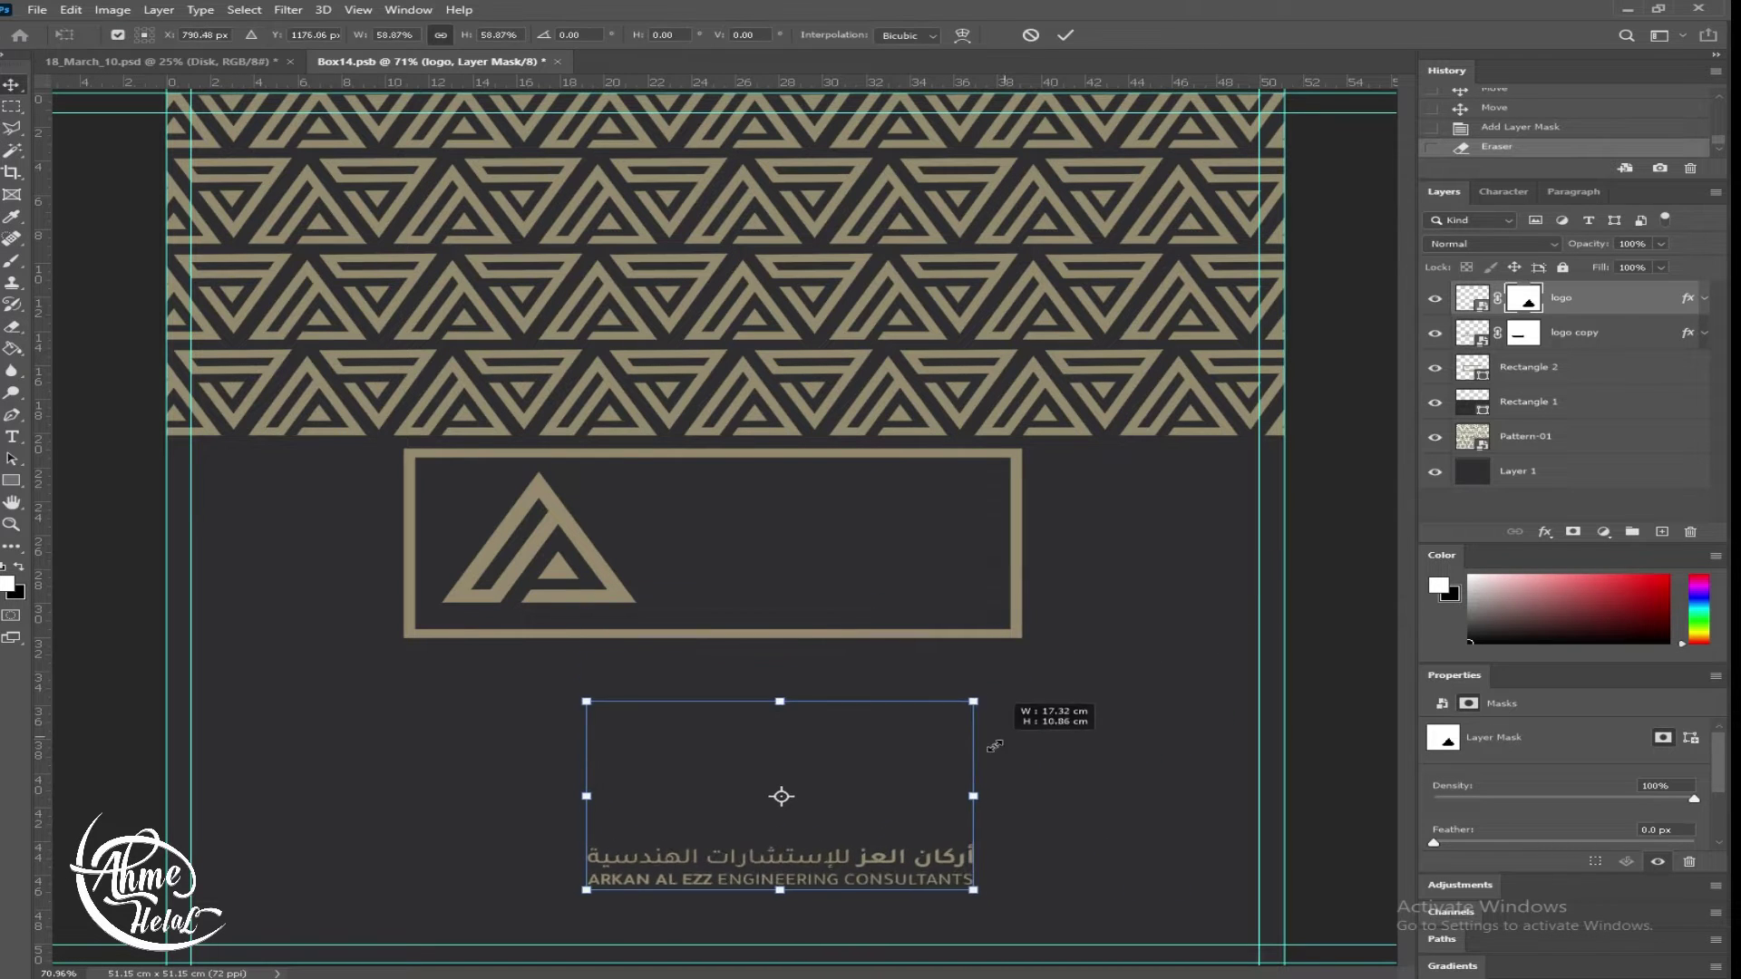
pyautogui.moveTo(856, 876); pyautogui.dragTo(888, 573)
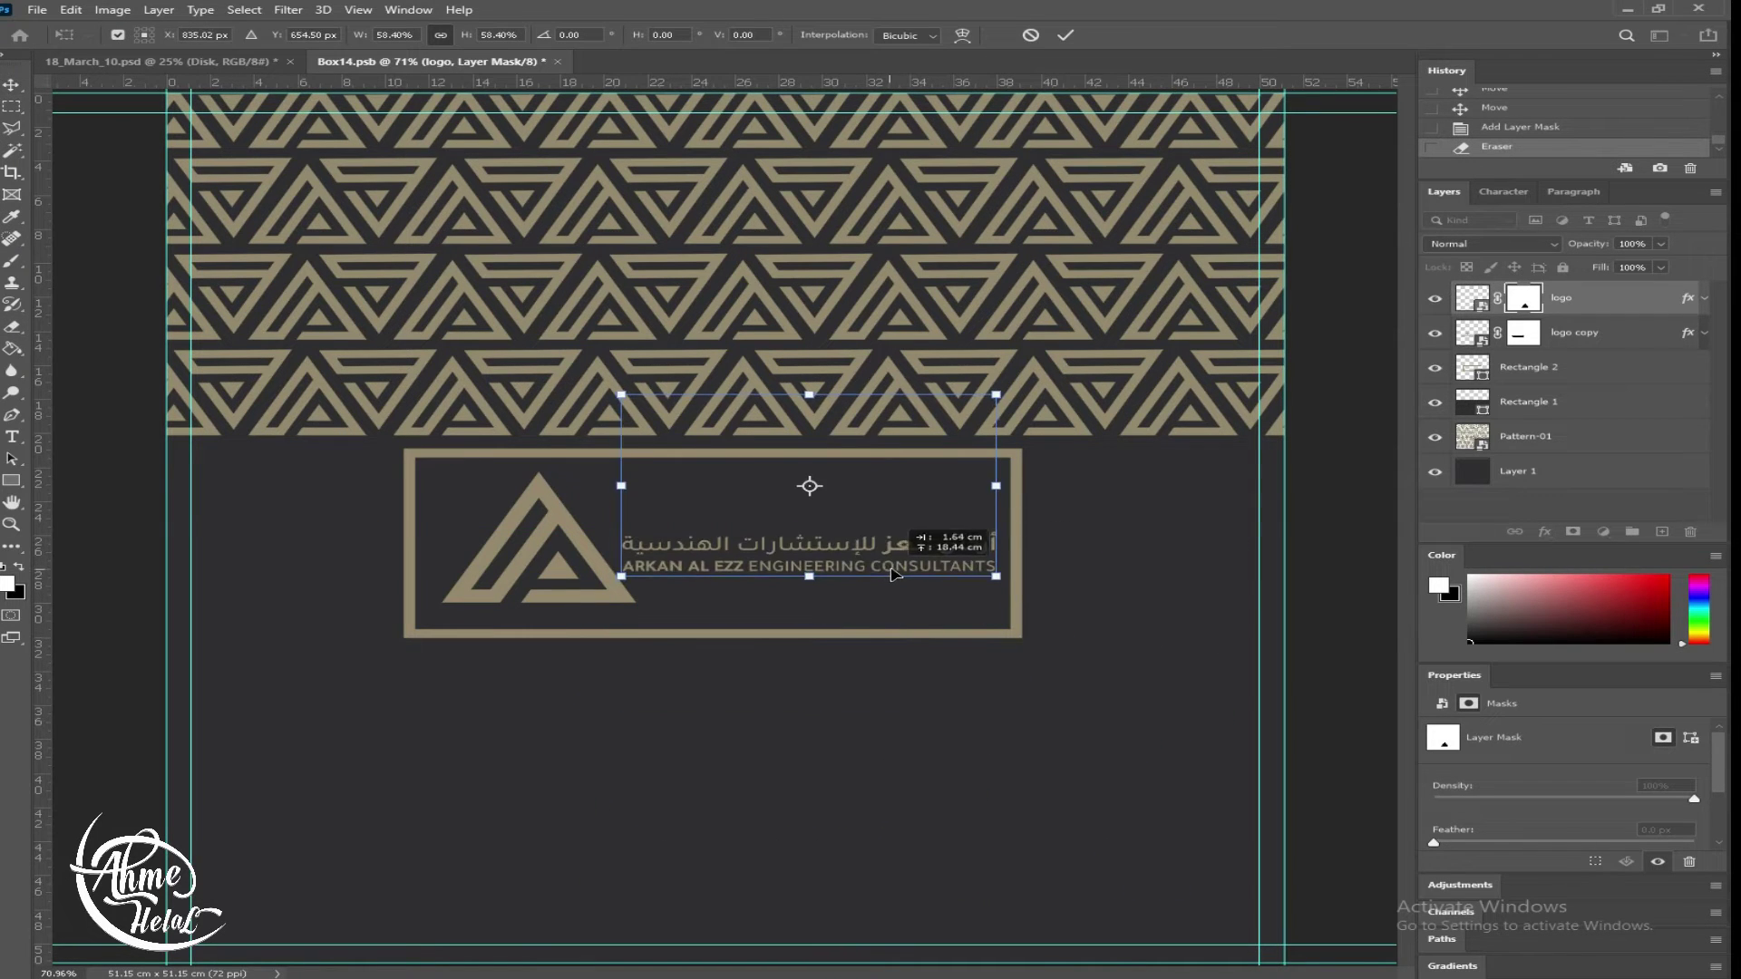
pyautogui.press('Return')
# - Resize the triangle to about 82% at the frame's left and shift the text left
pyautogui.click(573, 603)
pyautogui.press('Left')
pyautogui.moveTo(728, 656); pyautogui.dragTo(652, 622)
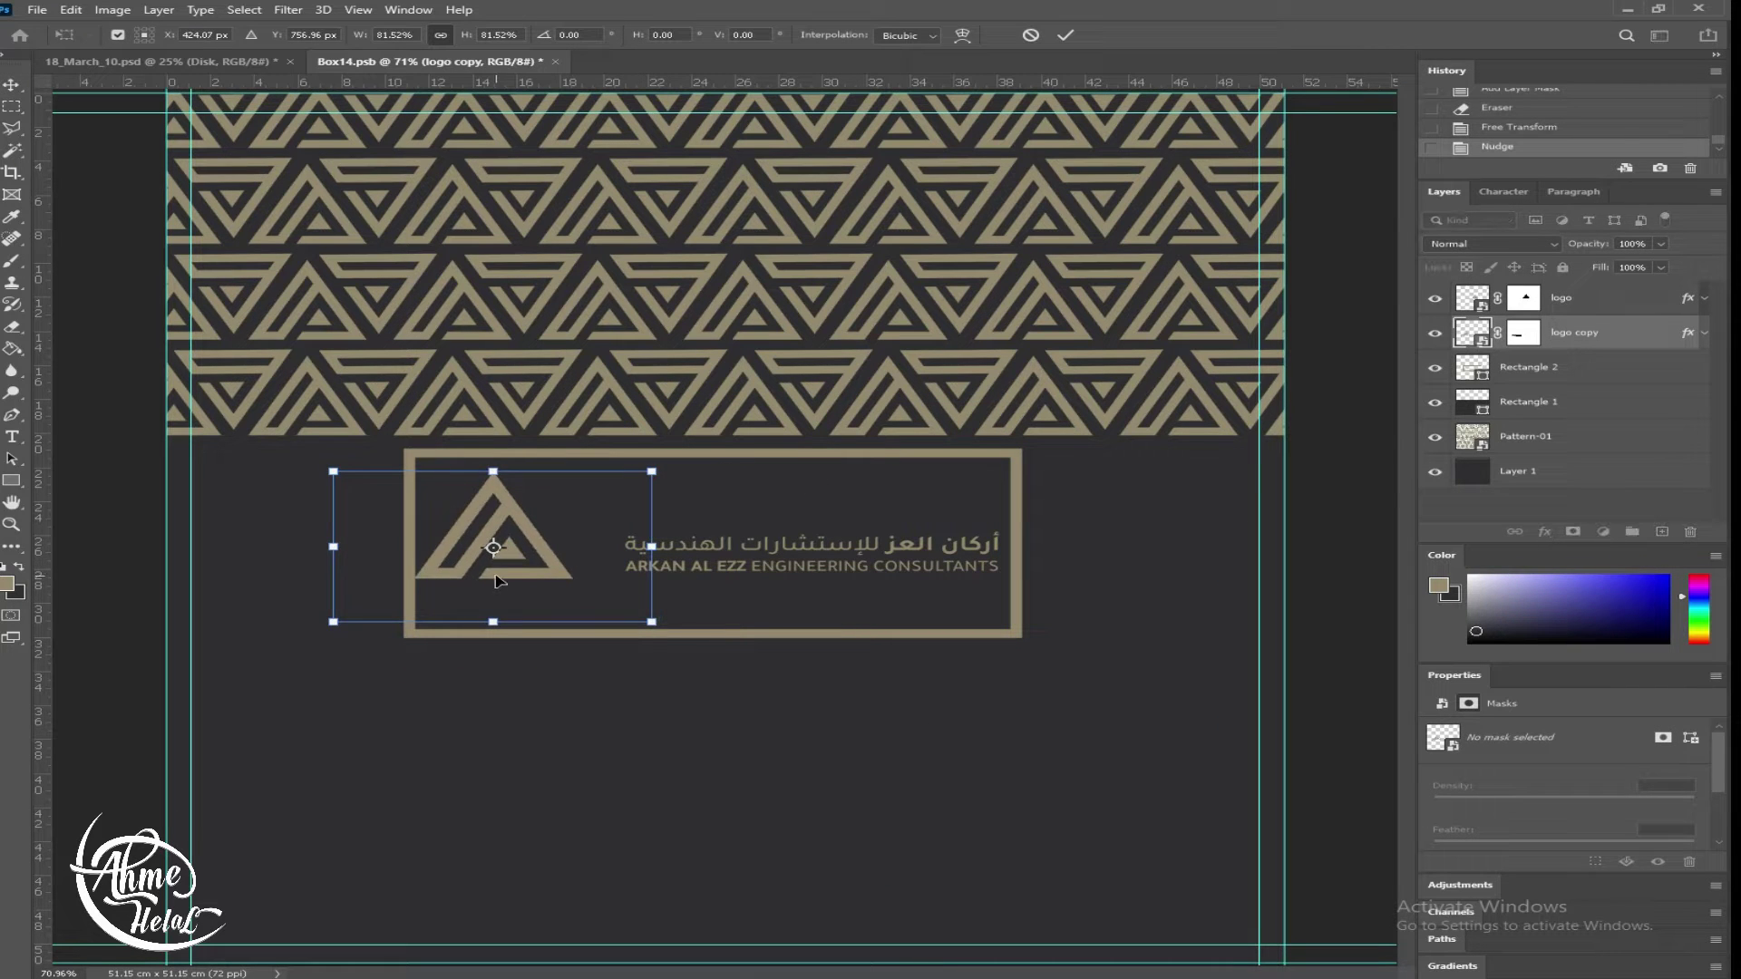
pyautogui.moveTo(496, 576); pyautogui.dragTo(522, 592)
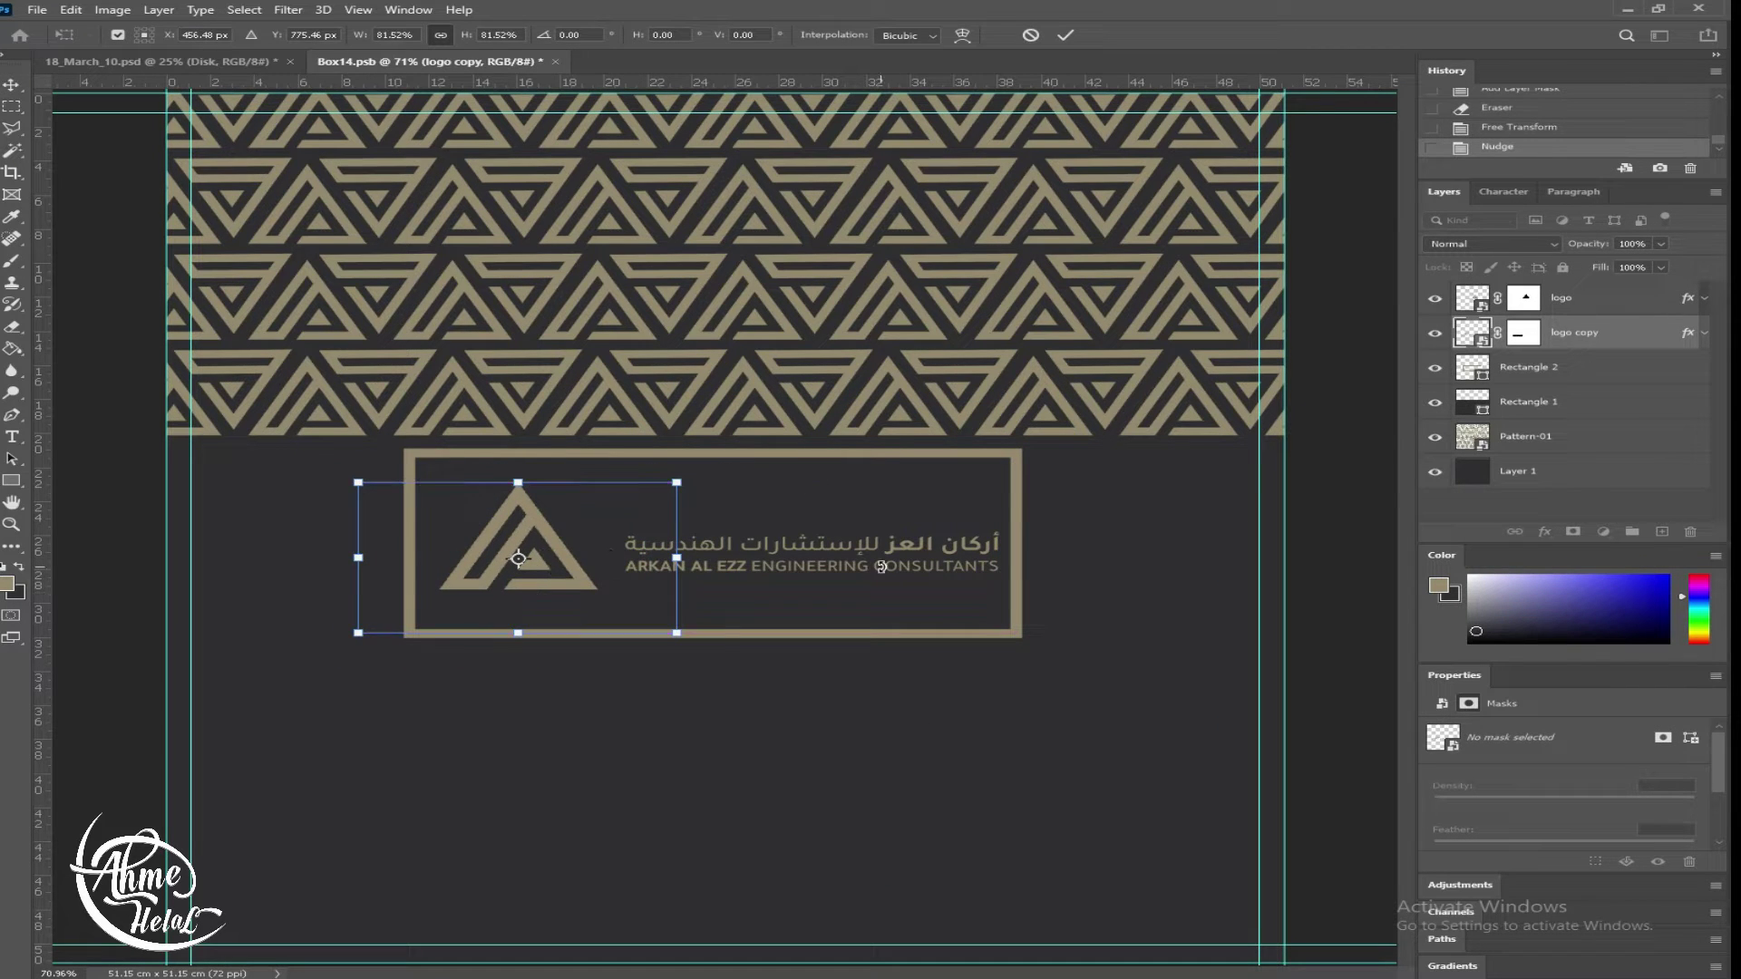
pyautogui.press('Return')
pyautogui.moveTo(902, 546); pyautogui.dragTo(885, 546)
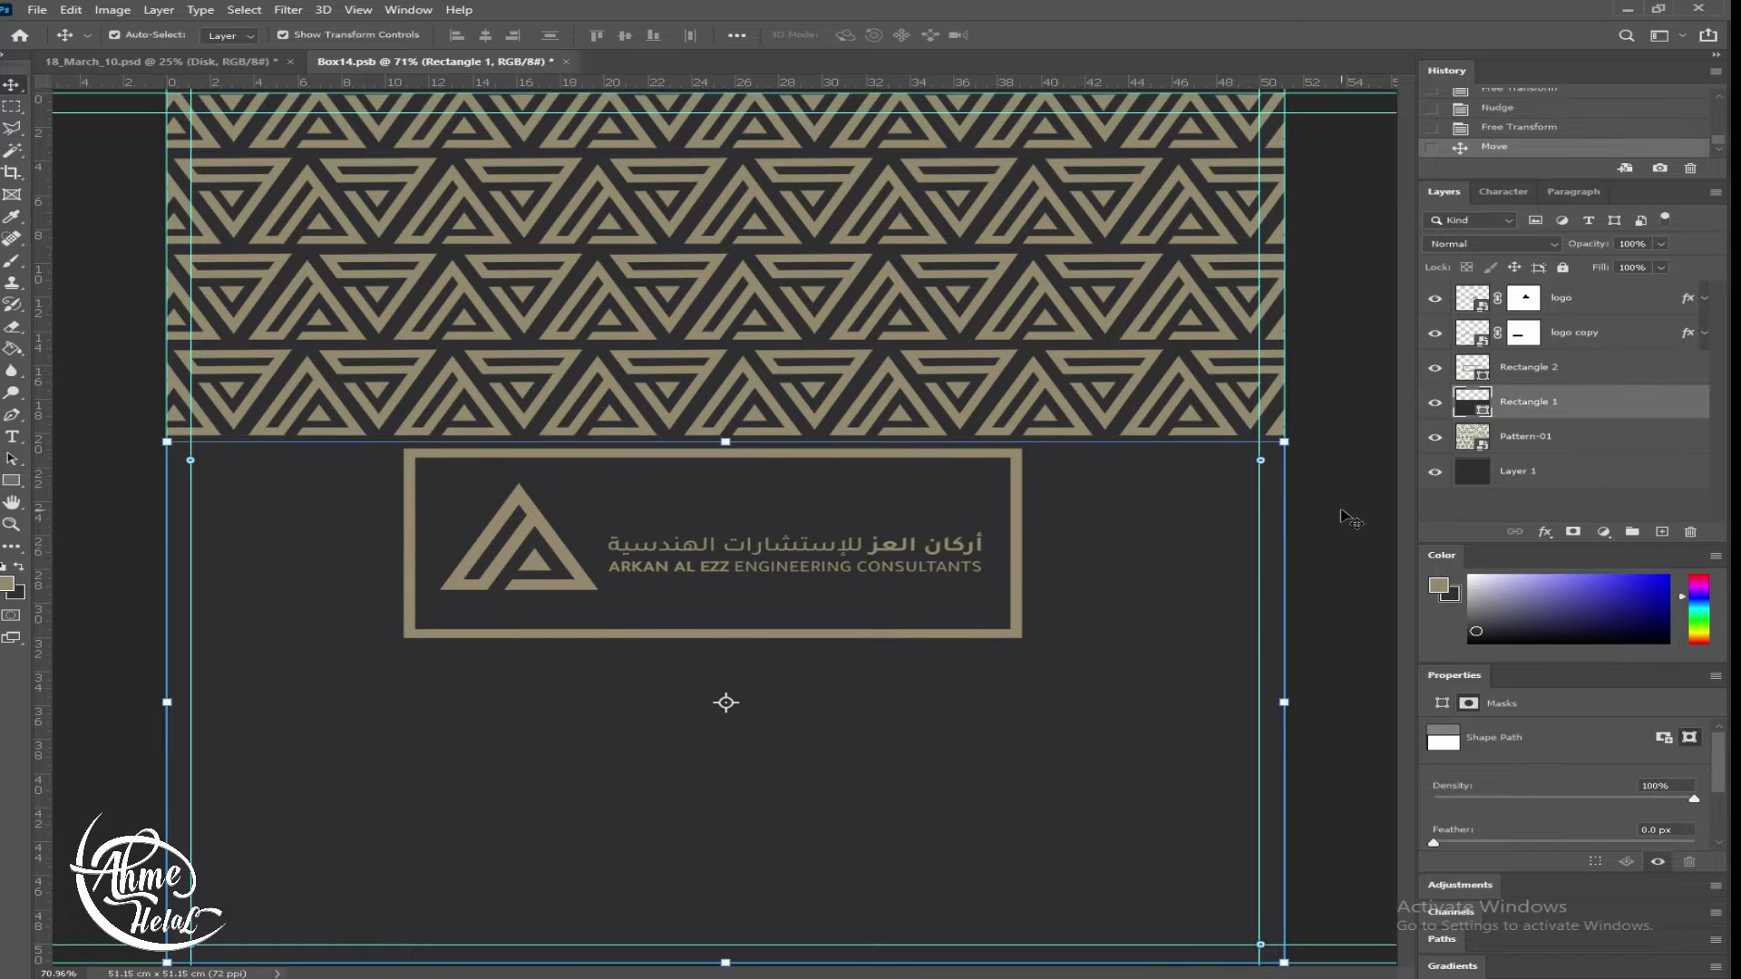
pyautogui.click(1075, 694)
pyautogui.click(803, 588)
# - Nudge the text up, then group the frame and both logo layers as Group 1
pyautogui.press('Up')
pyautogui.press('Up')
pyautogui.press('Up')
pyautogui.click(685, 671)
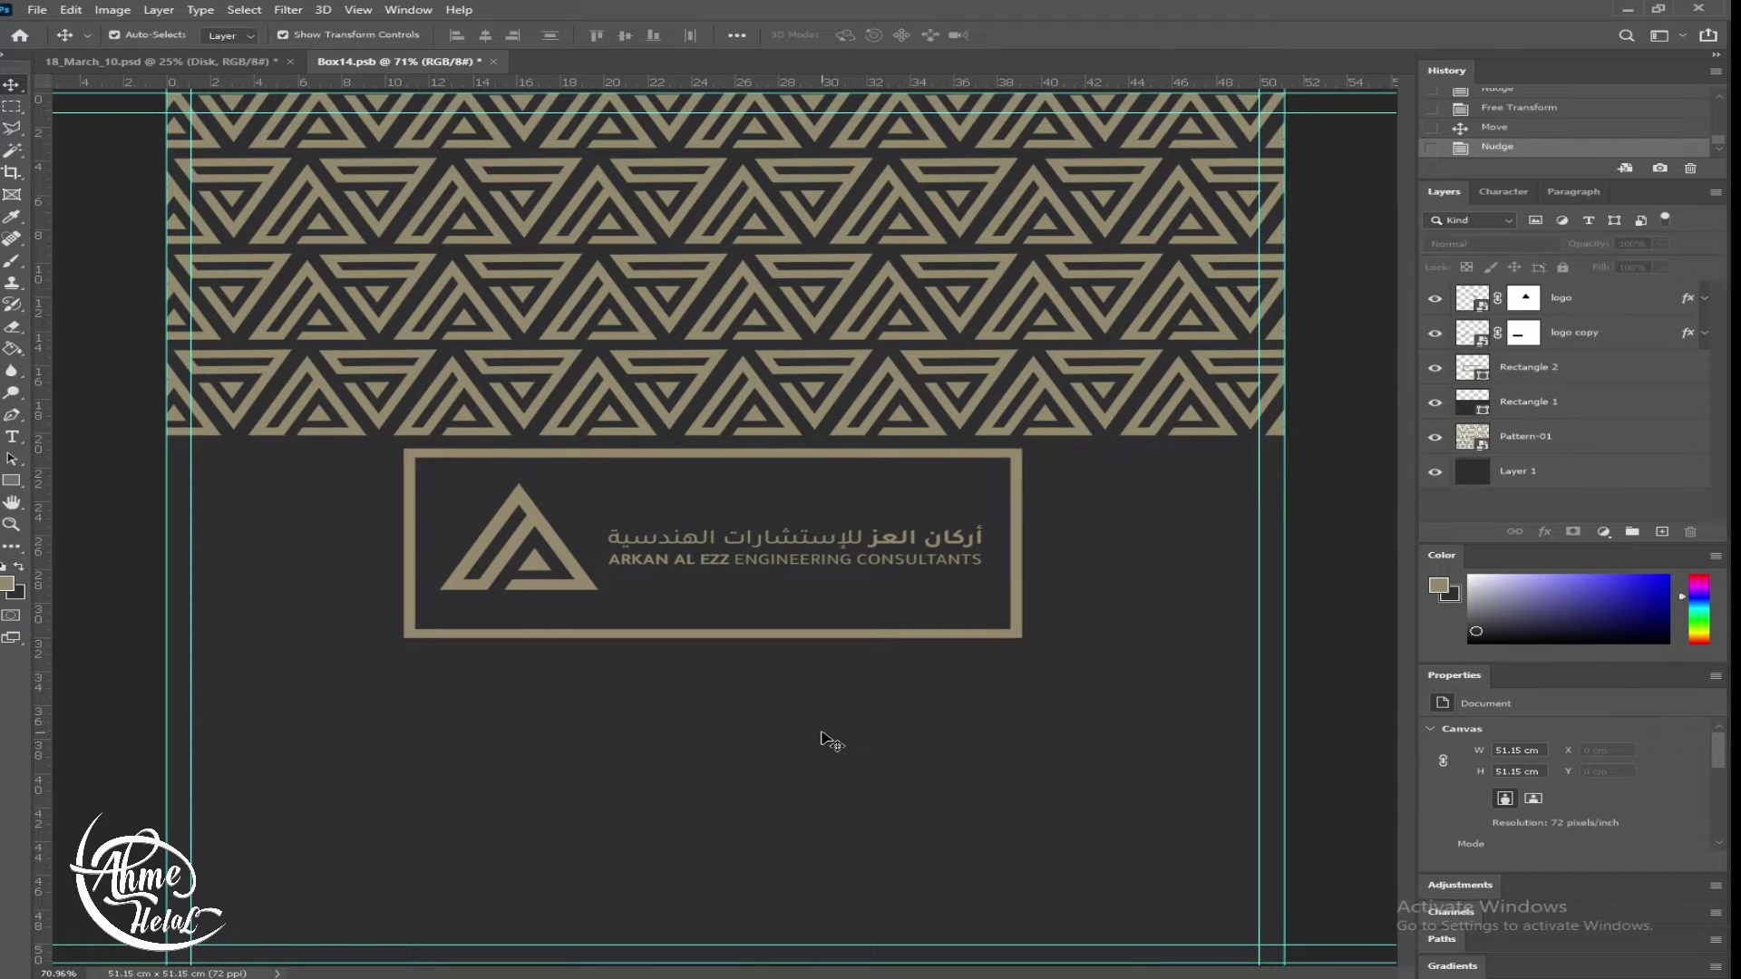
pyautogui.click(921, 639)
pyautogui.hotkey('alt', 'shift', ']')
pyautogui.hotkey('alt', 'shift', ']')
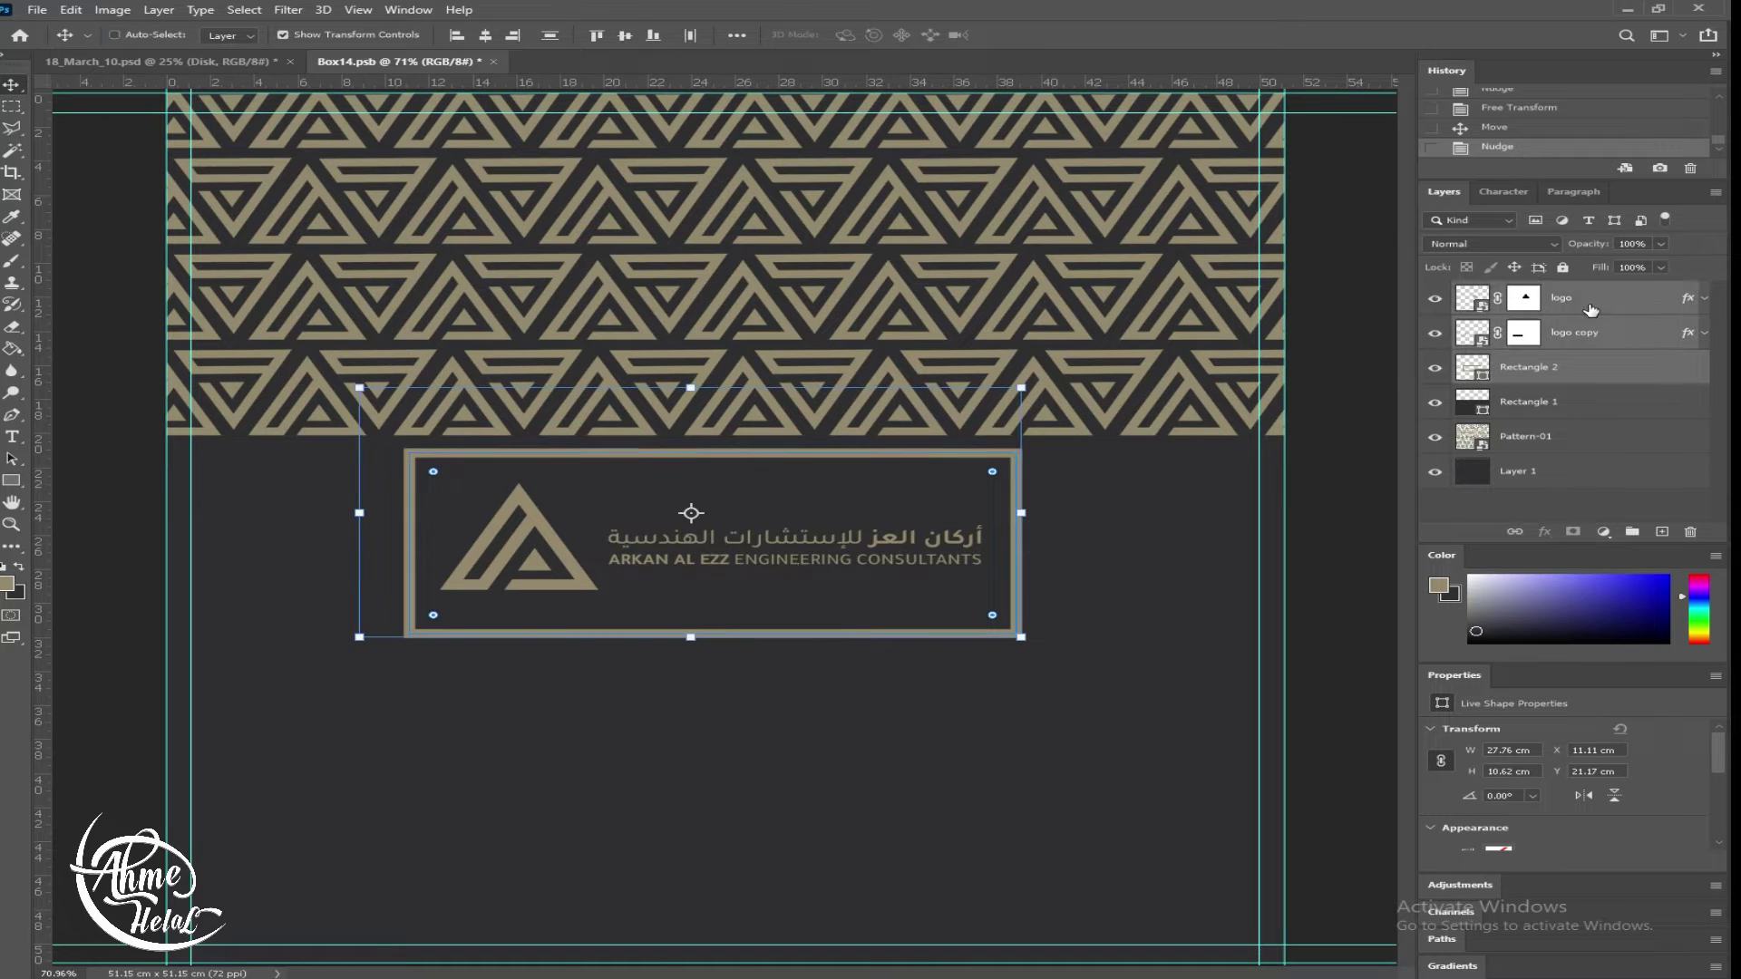
pyautogui.hotkey('ctrl', 'g')
pyautogui.moveTo(749, 560); pyautogui.dragTo(749, 561)
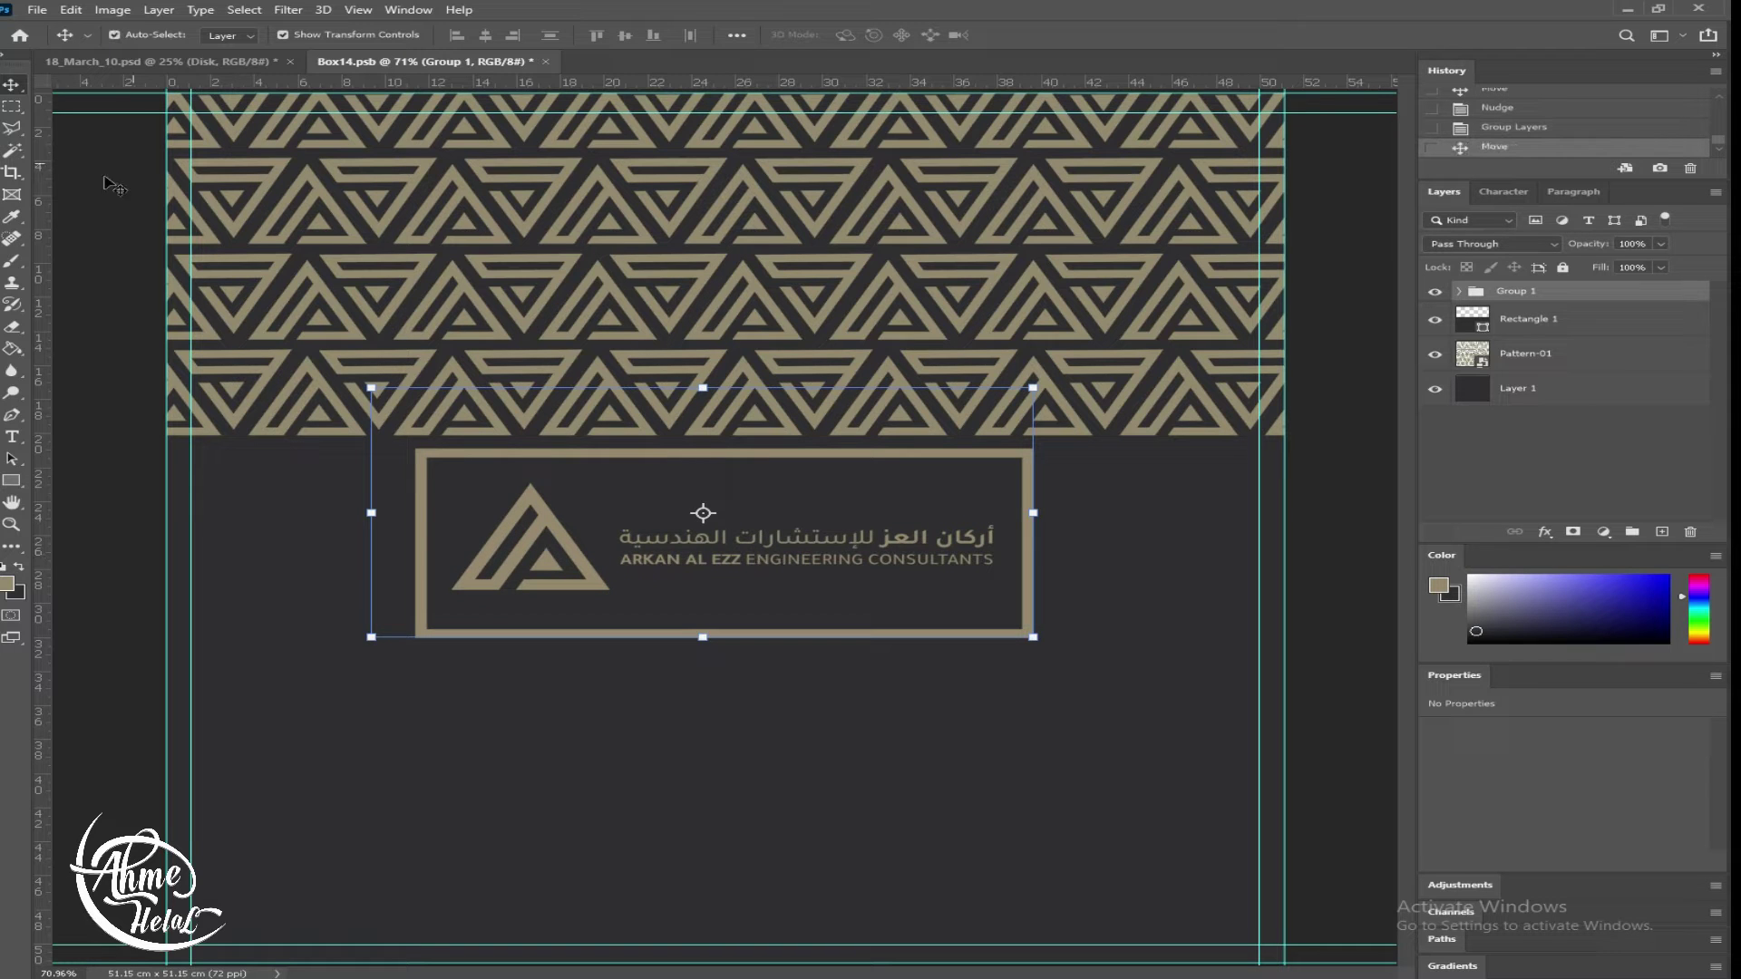
# - Add a vertical guide at the canvas centre (about 25.58 cm) and nudge the group onto it
pyautogui.moveTo(38, 224)
pyautogui.mouseDown()
pyautogui.moveTo(733, 212)
pyautogui.moveTo(715, 212)
pyautogui.mouseUp()
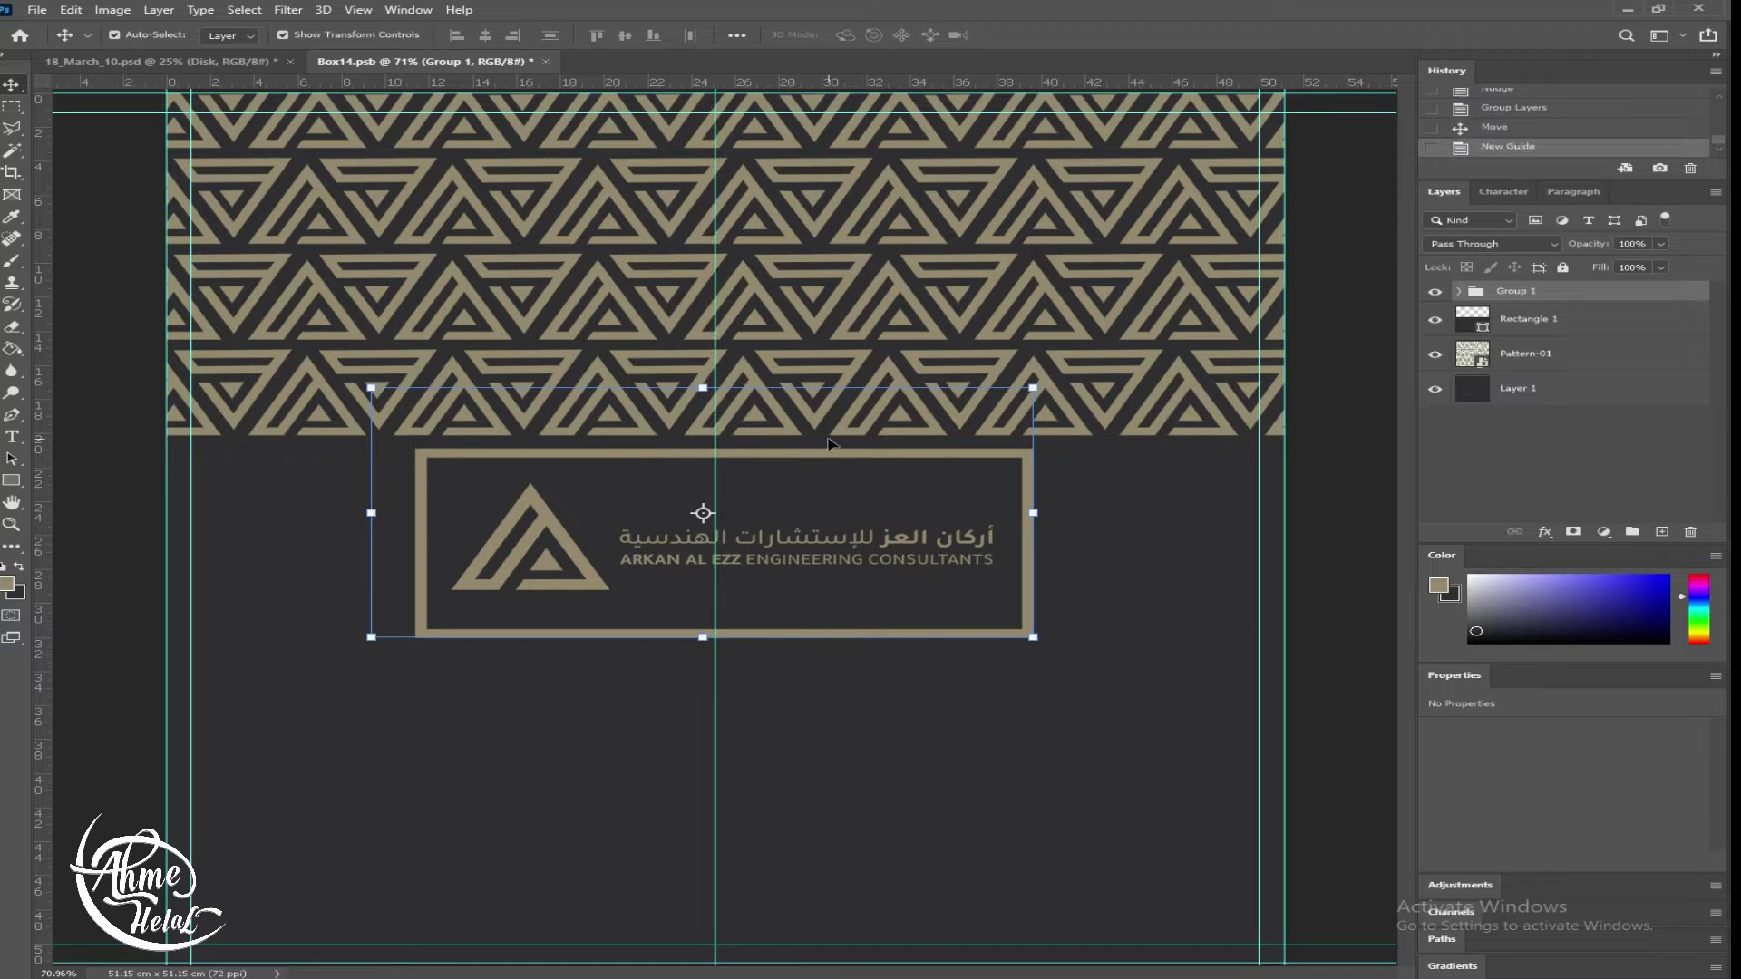
pyautogui.click(807, 557)
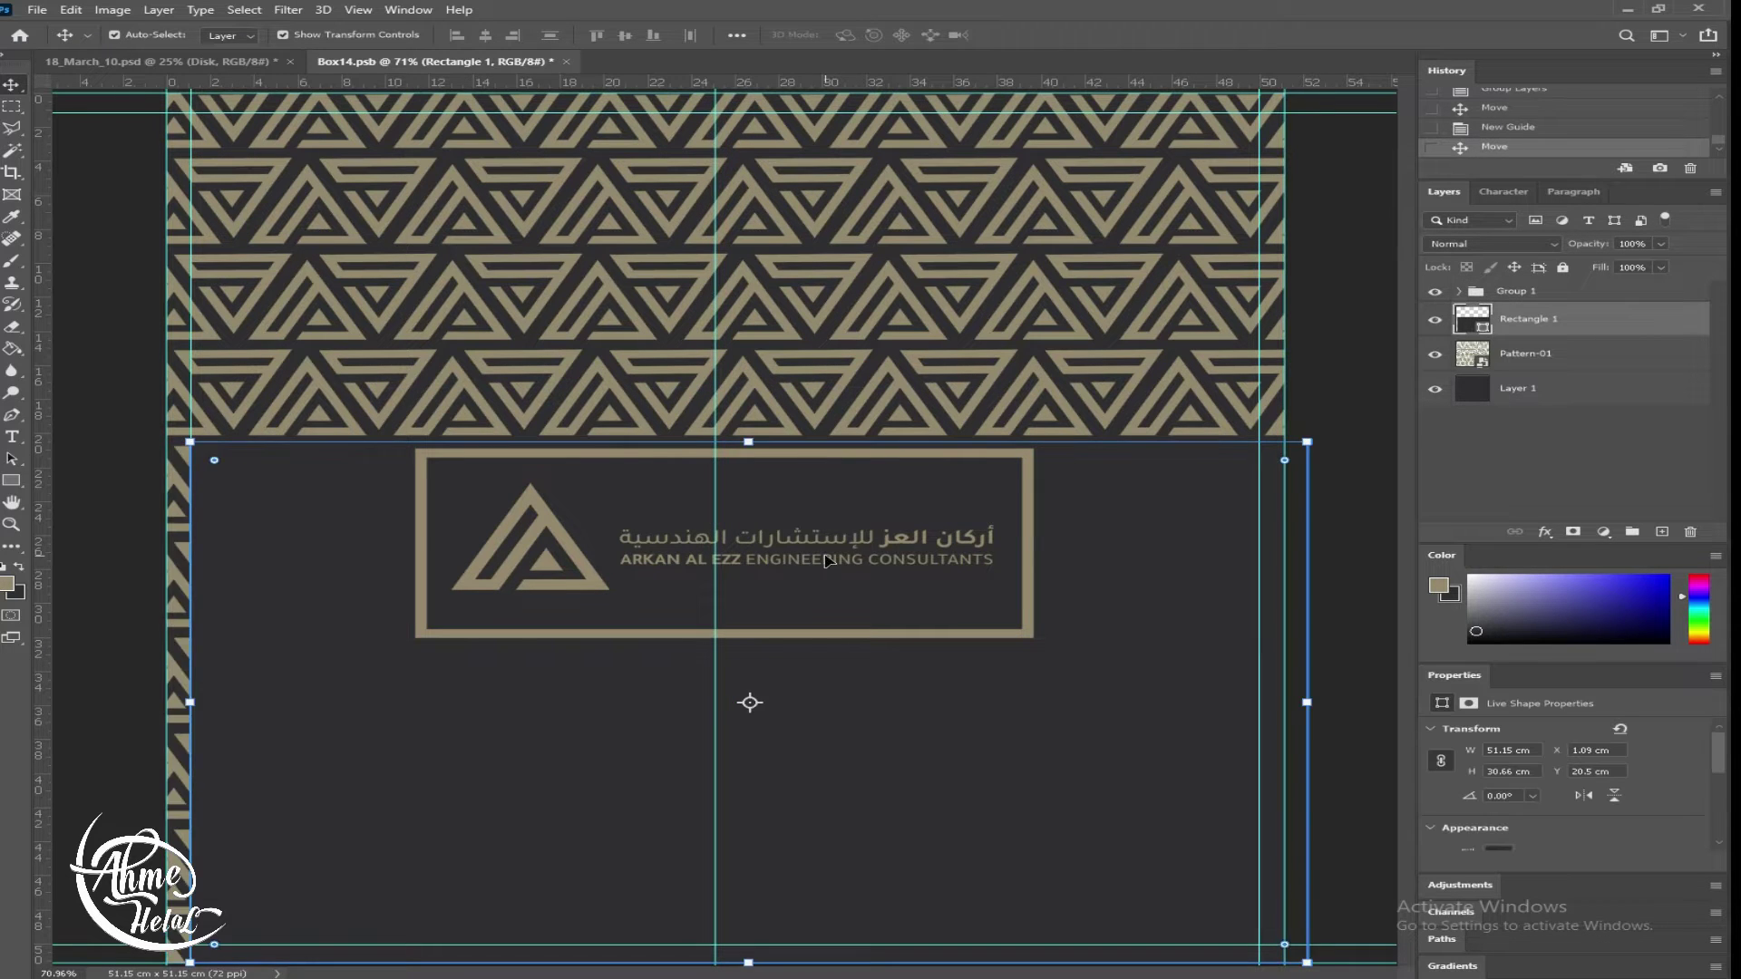
pyautogui.click(1515, 291)
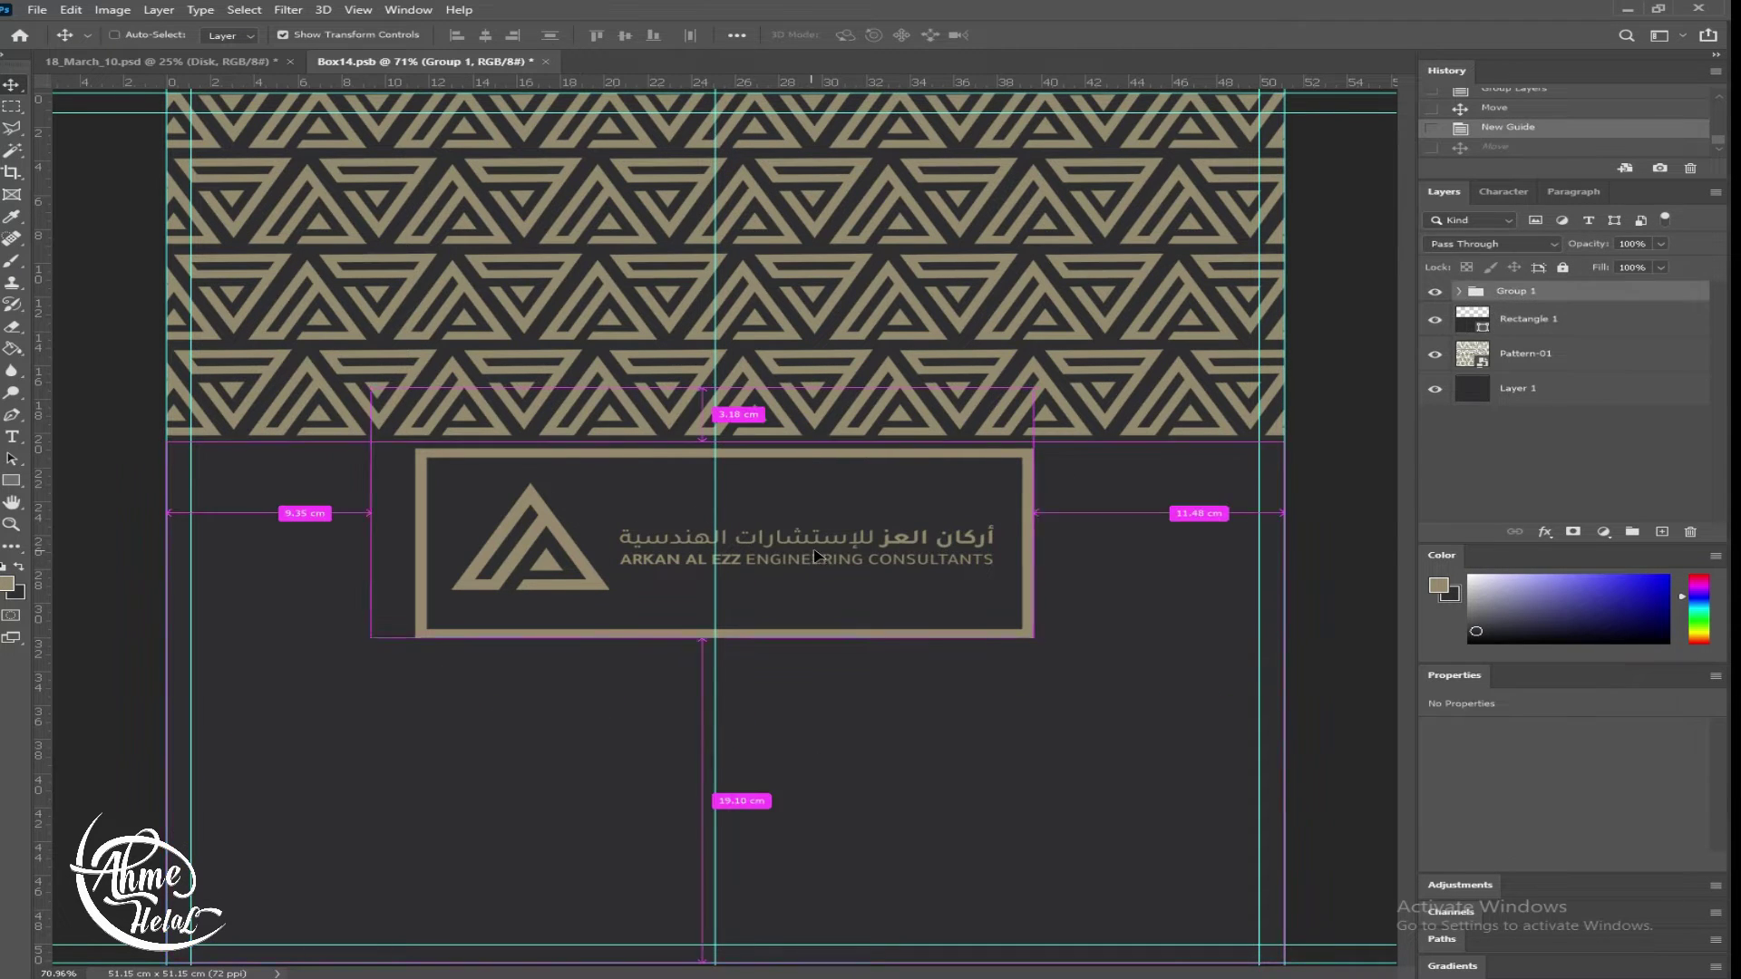
pyautogui.press('Right')
pyautogui.press('Right')
pyautogui.press('Right')
pyautogui.press('Right')
pyautogui.press('Right')
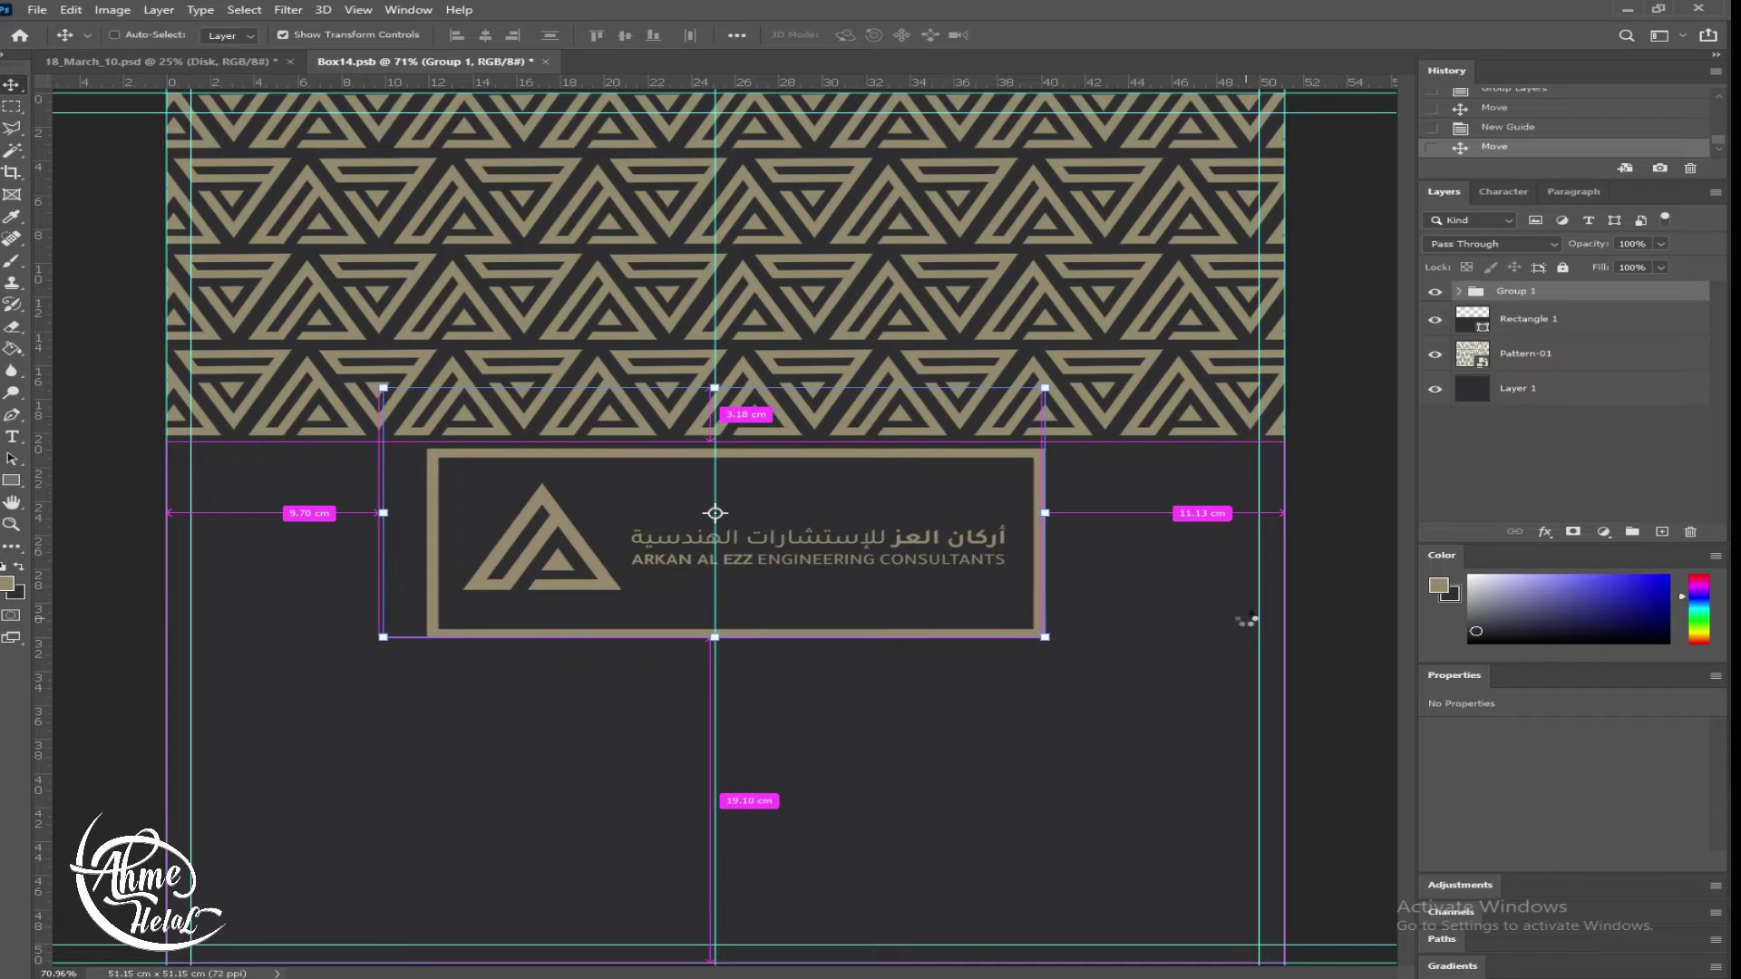
pyautogui.click(1315, 526)
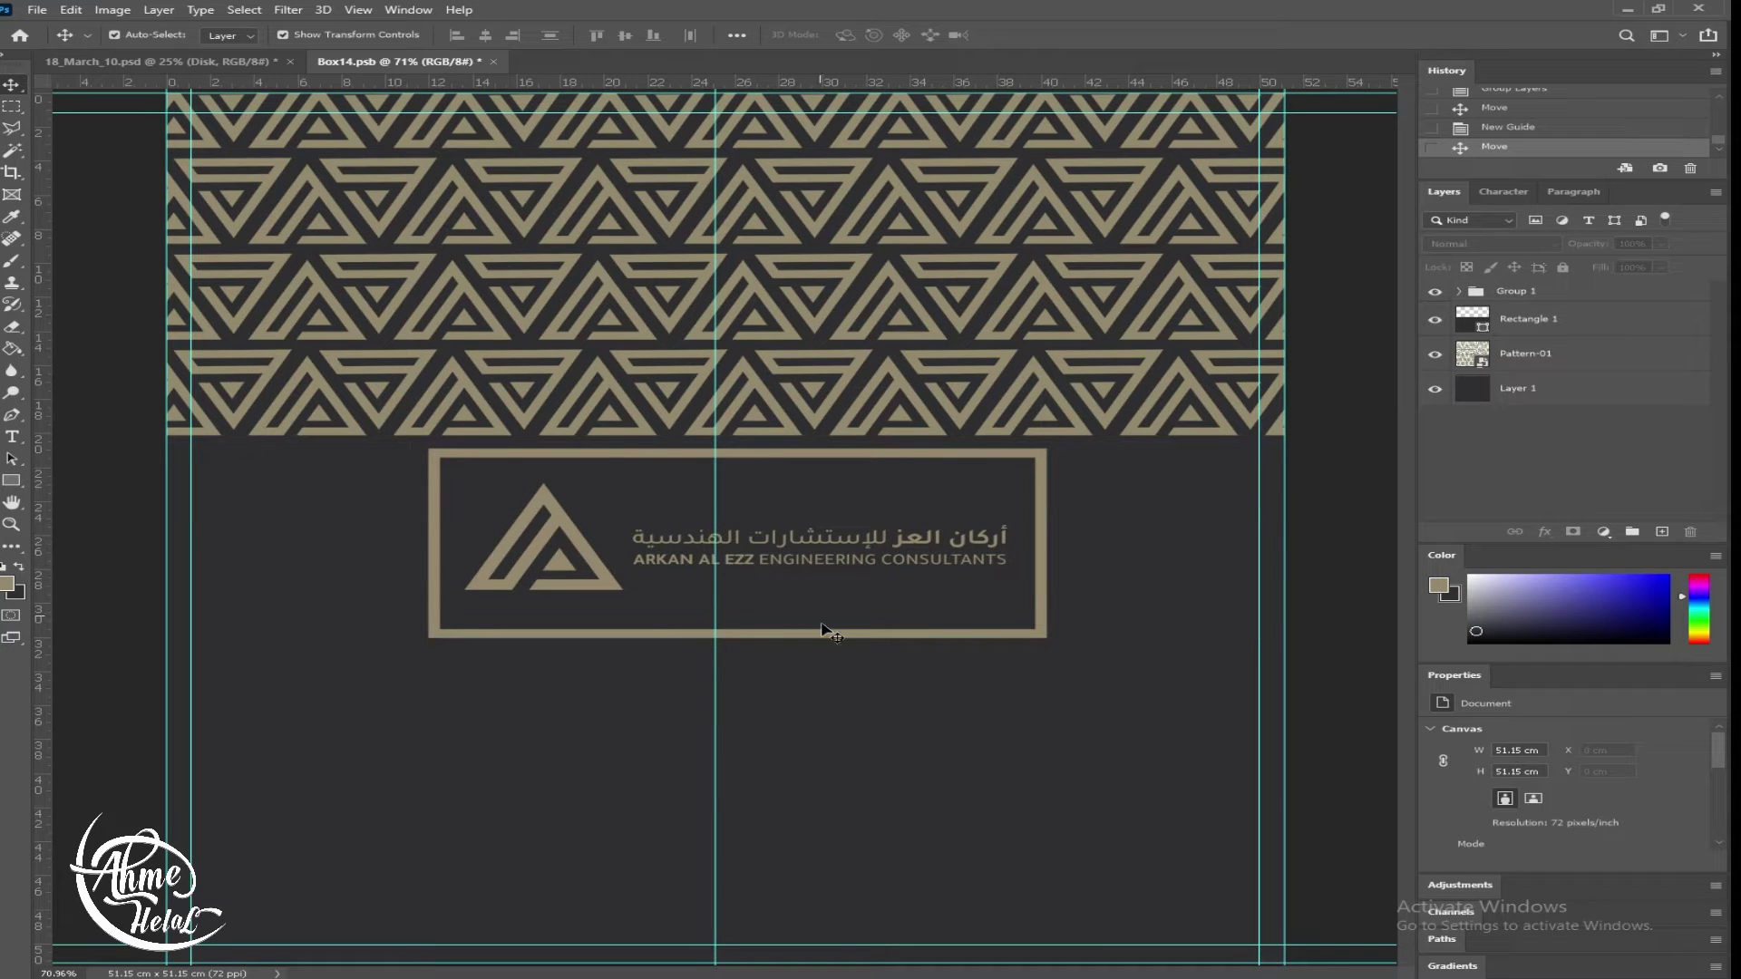
# - Place snapchat.png, shrink it below the logo frame, and give it a tan Color Overlay
pyautogui.hotkey('alt', 'Tab')
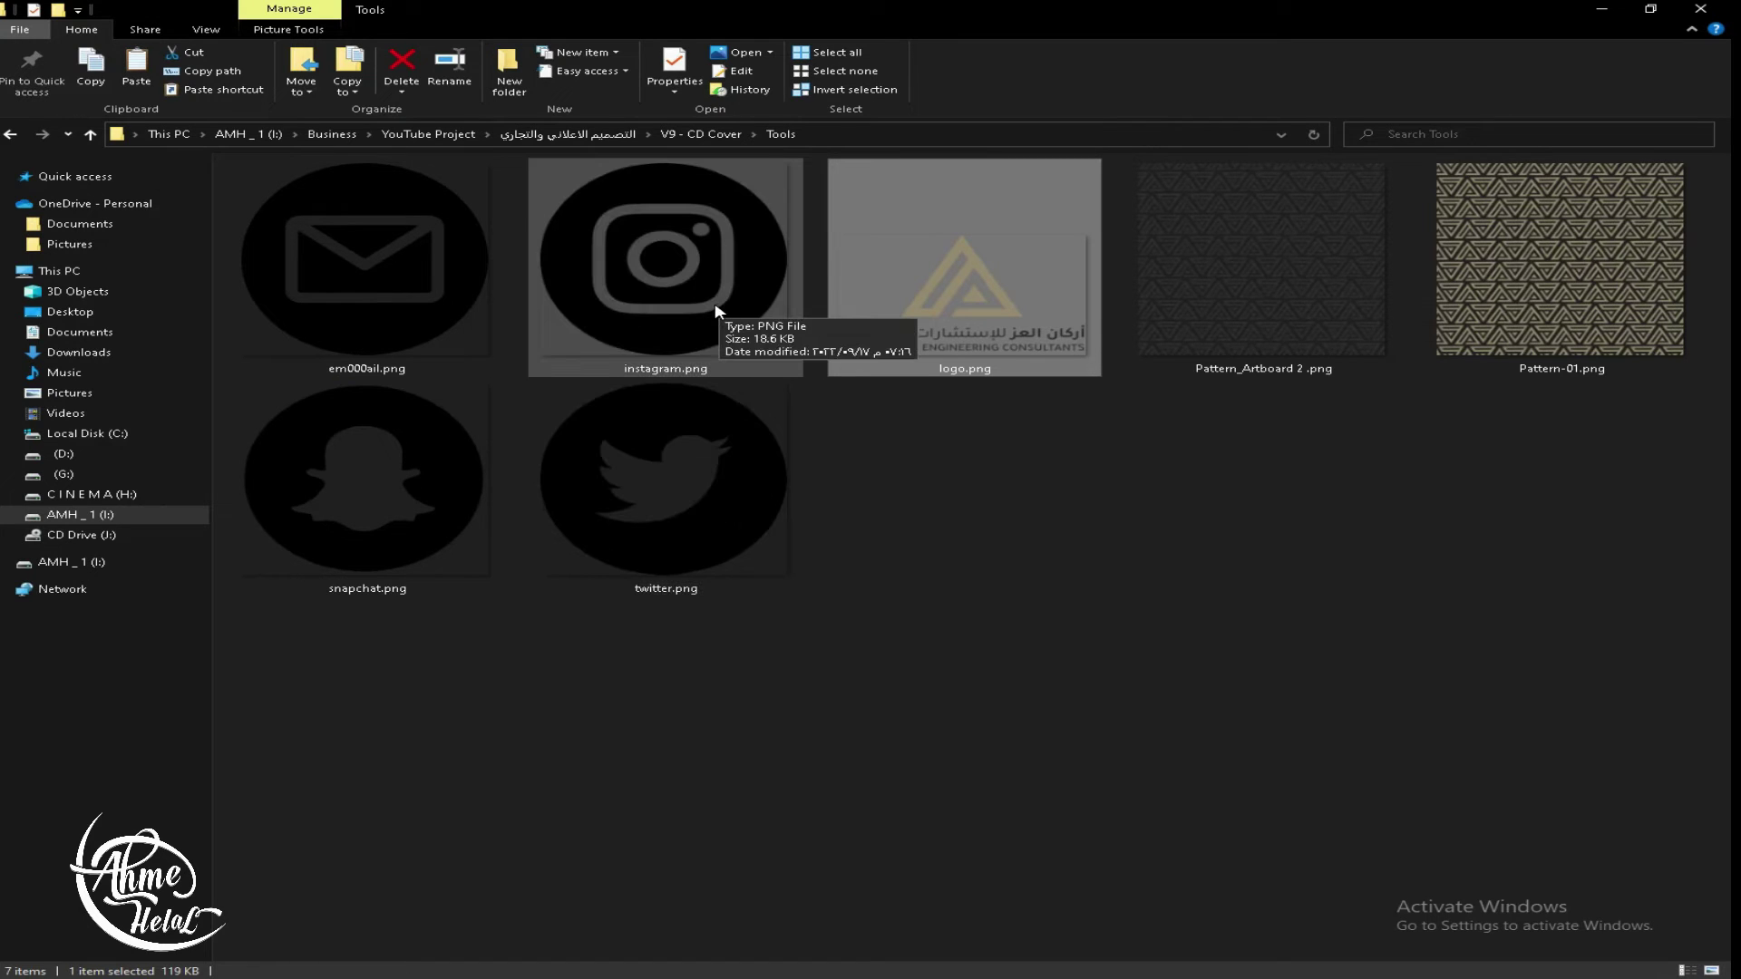
pyautogui.click(422, 501)
pyautogui.moveTo(421, 472); pyautogui.dragTo(447, 750)
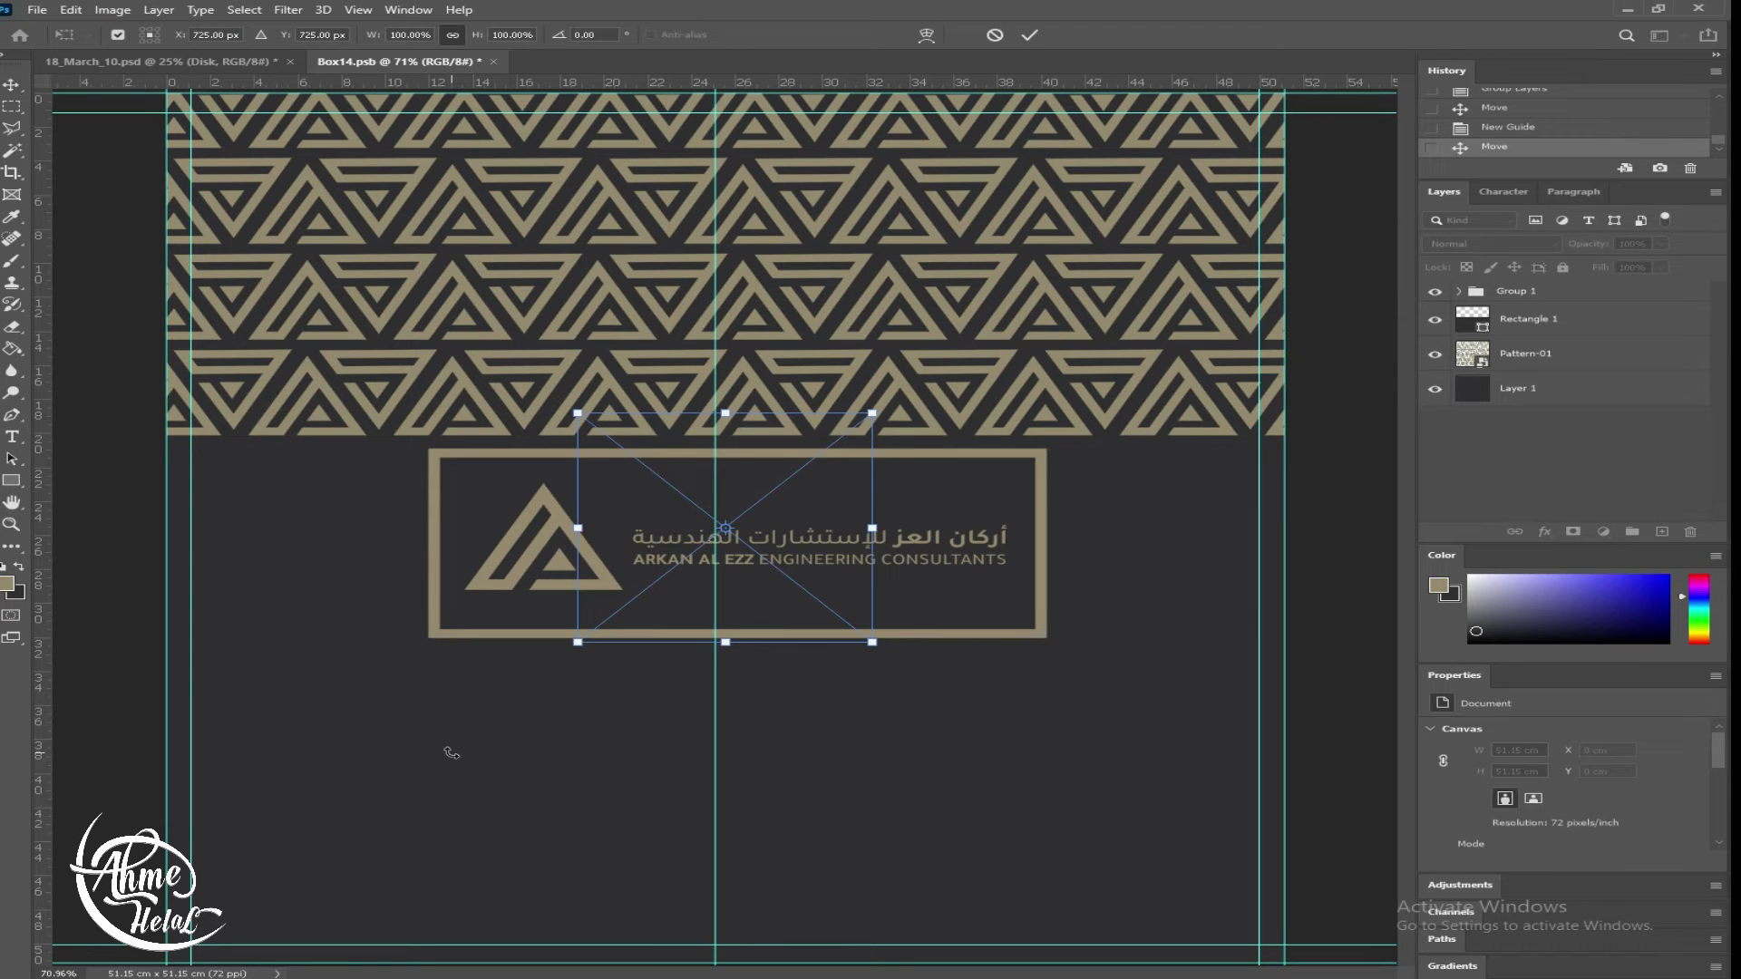
pyautogui.moveTo(656, 443)
pyautogui.mouseDown()
pyautogui.moveTo(616, 452)
pyautogui.moveTo(465, 747)
pyautogui.moveTo(373, 786)
pyautogui.mouseUp()
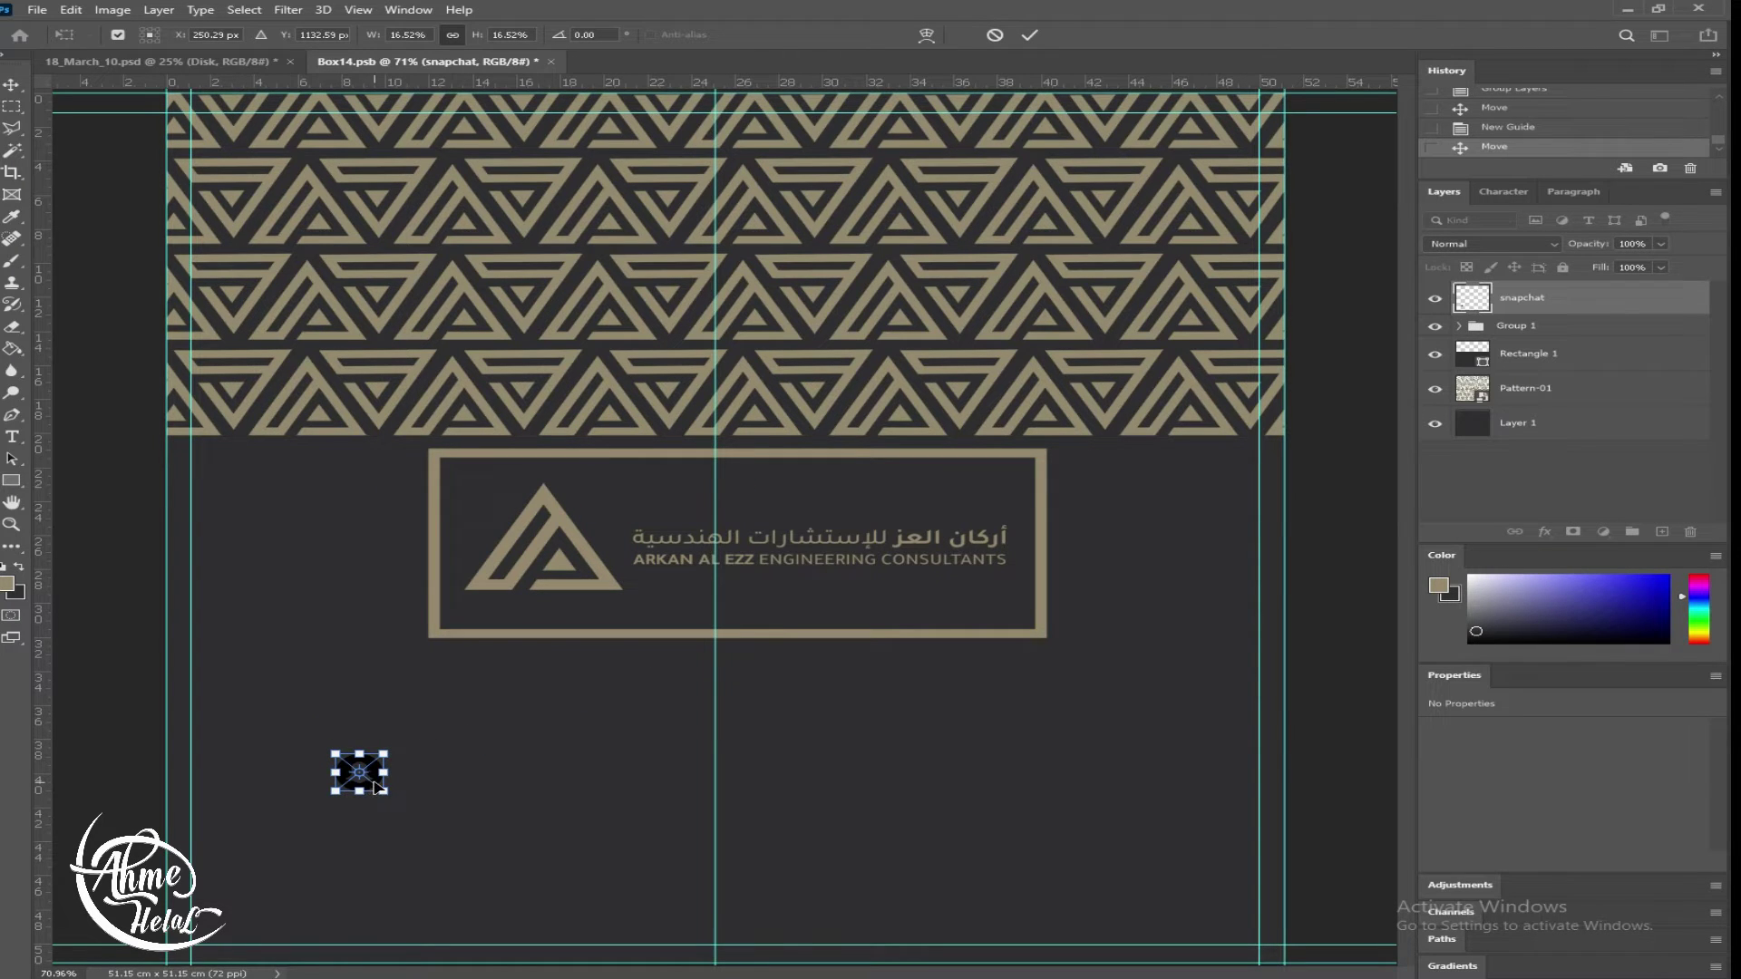
pyautogui.moveTo(370, 787); pyautogui.dragTo(549, 734)
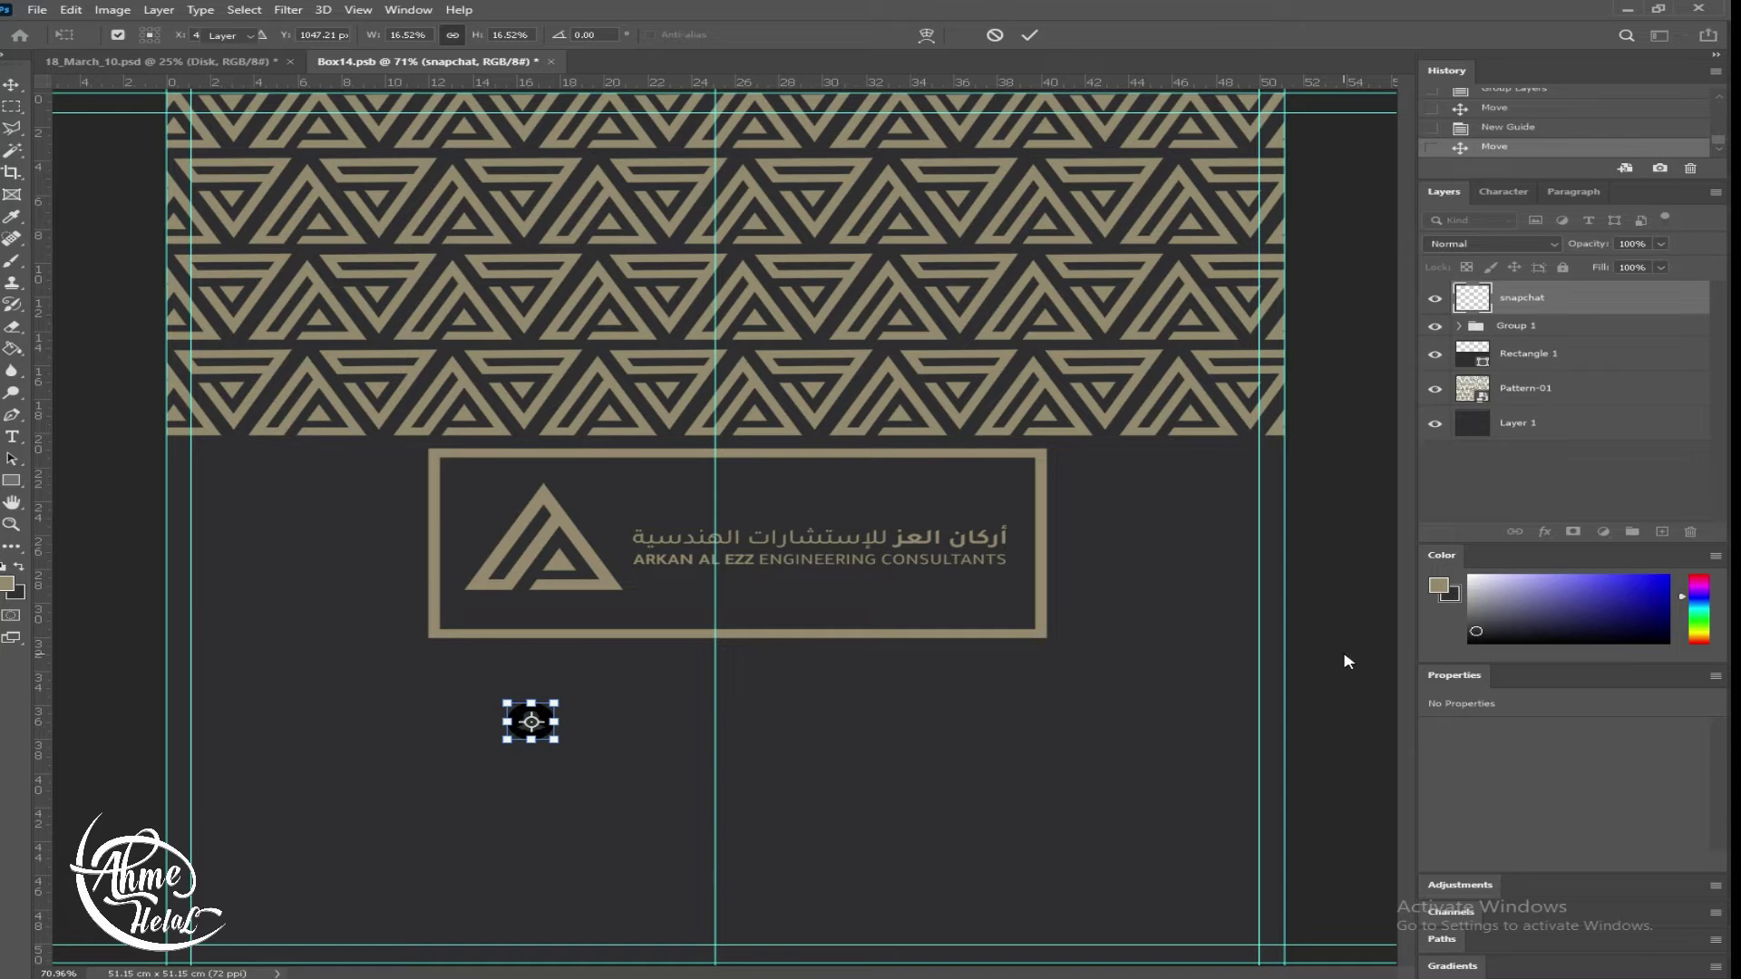
pyautogui.press('Return')
pyautogui.click(1544, 531)
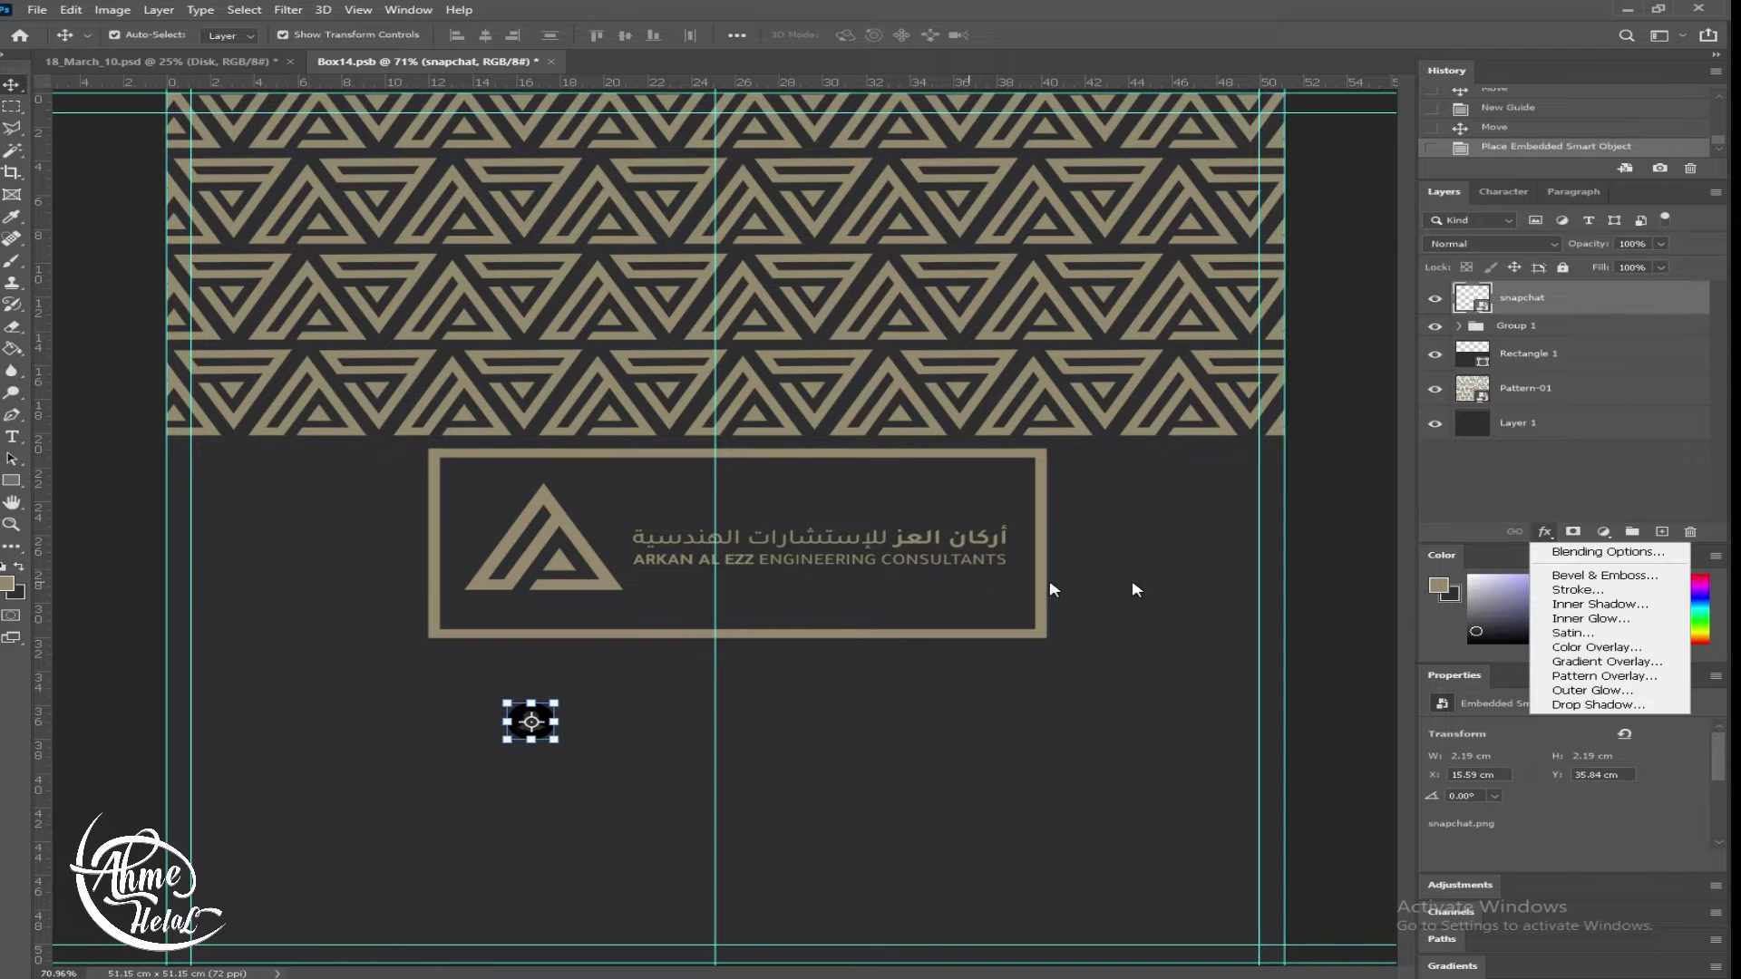
pyautogui.click(1597, 646)
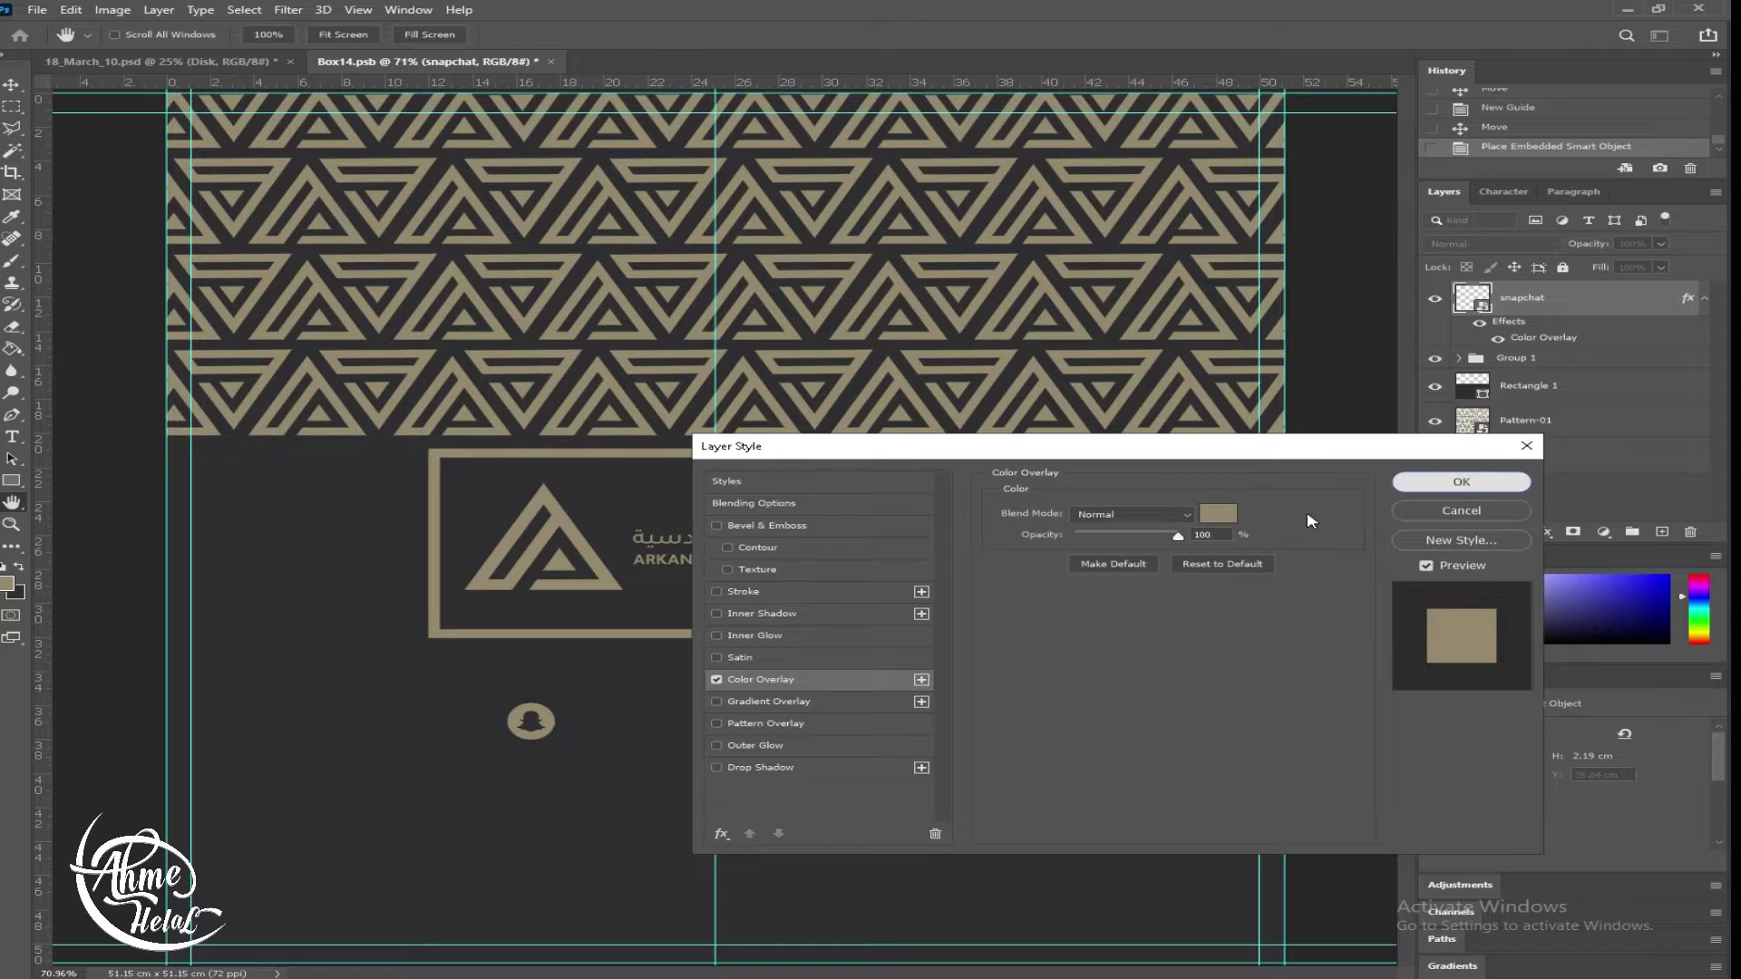
pyautogui.press('Return')
# - Place instagram.png at about 14%, copy the tan overlay onto it, and set it beside snapchat
pyautogui.hotkey('alt', 'Tab')
pyautogui.moveTo(601, 292)
pyautogui.mouseDown()
pyautogui.moveTo(712, 867)
pyautogui.moveTo(698, 946)
pyautogui.mouseUp()
pyautogui.moveTo(697, 765); pyautogui.dragTo(716, 544)
pyautogui.moveTo(921, 680)
pyautogui.mouseDown()
pyautogui.moveTo(596, 430)
pyautogui.moveTo(546, 701)
pyautogui.mouseUp()
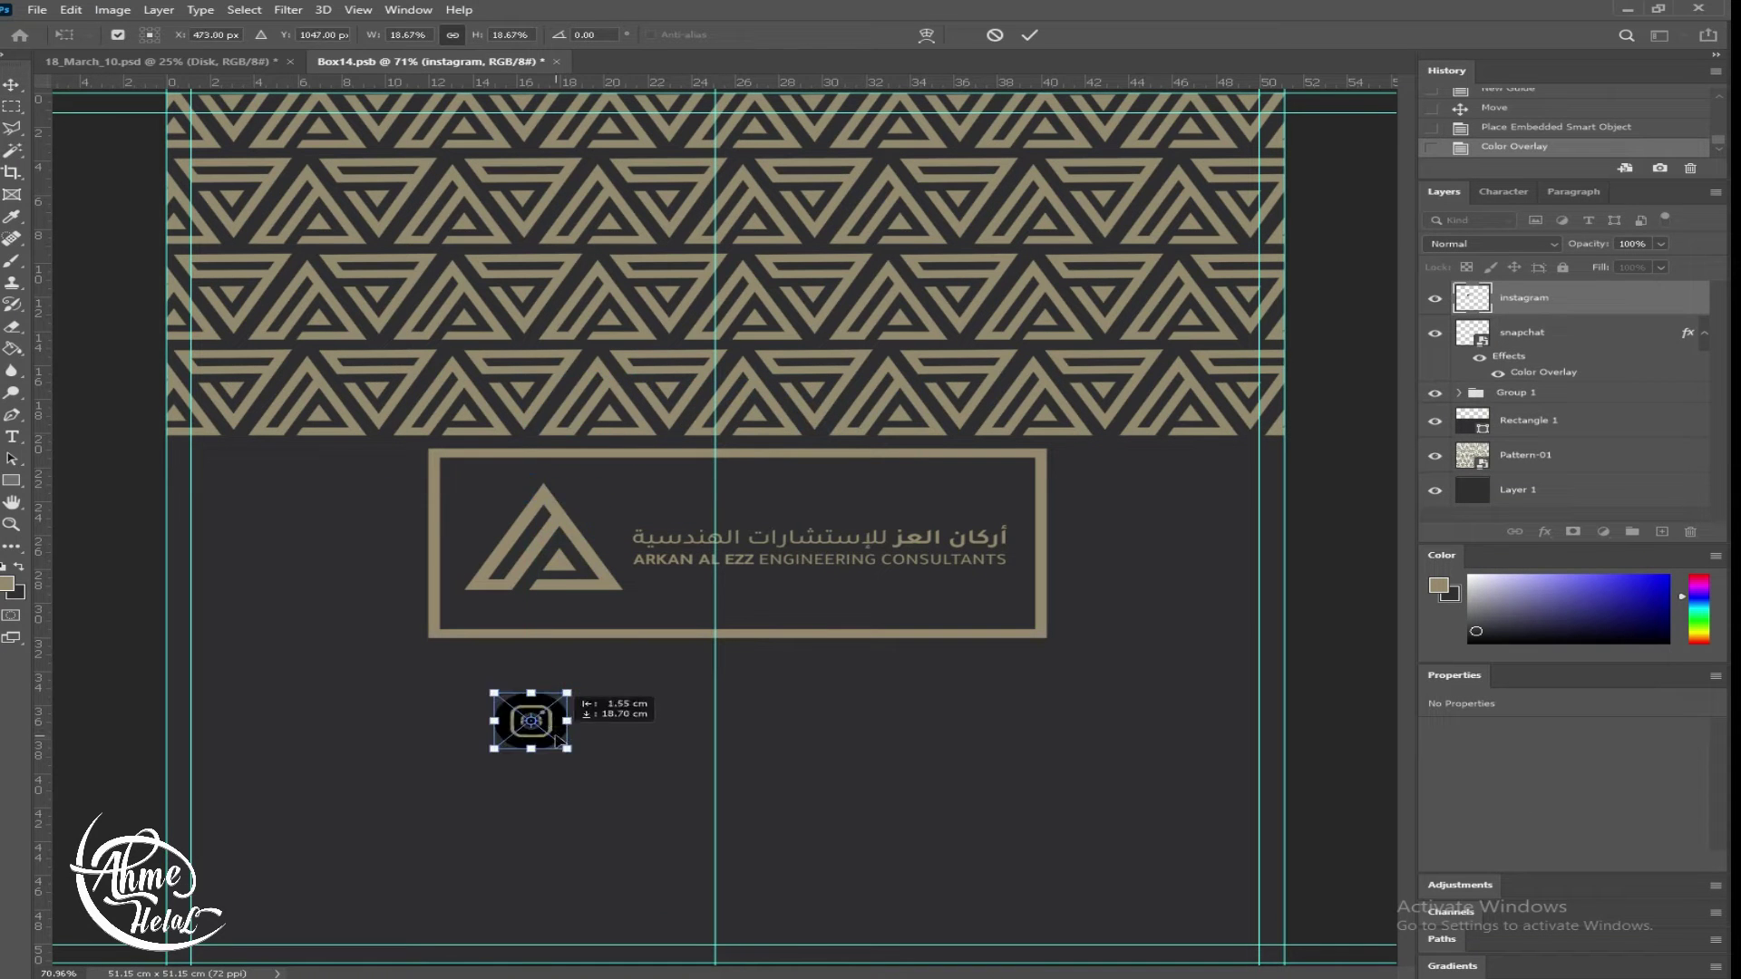
pyautogui.scroll(5, 545, 700)
pyautogui.moveTo(693, 699); pyautogui.dragTo(904, 441)
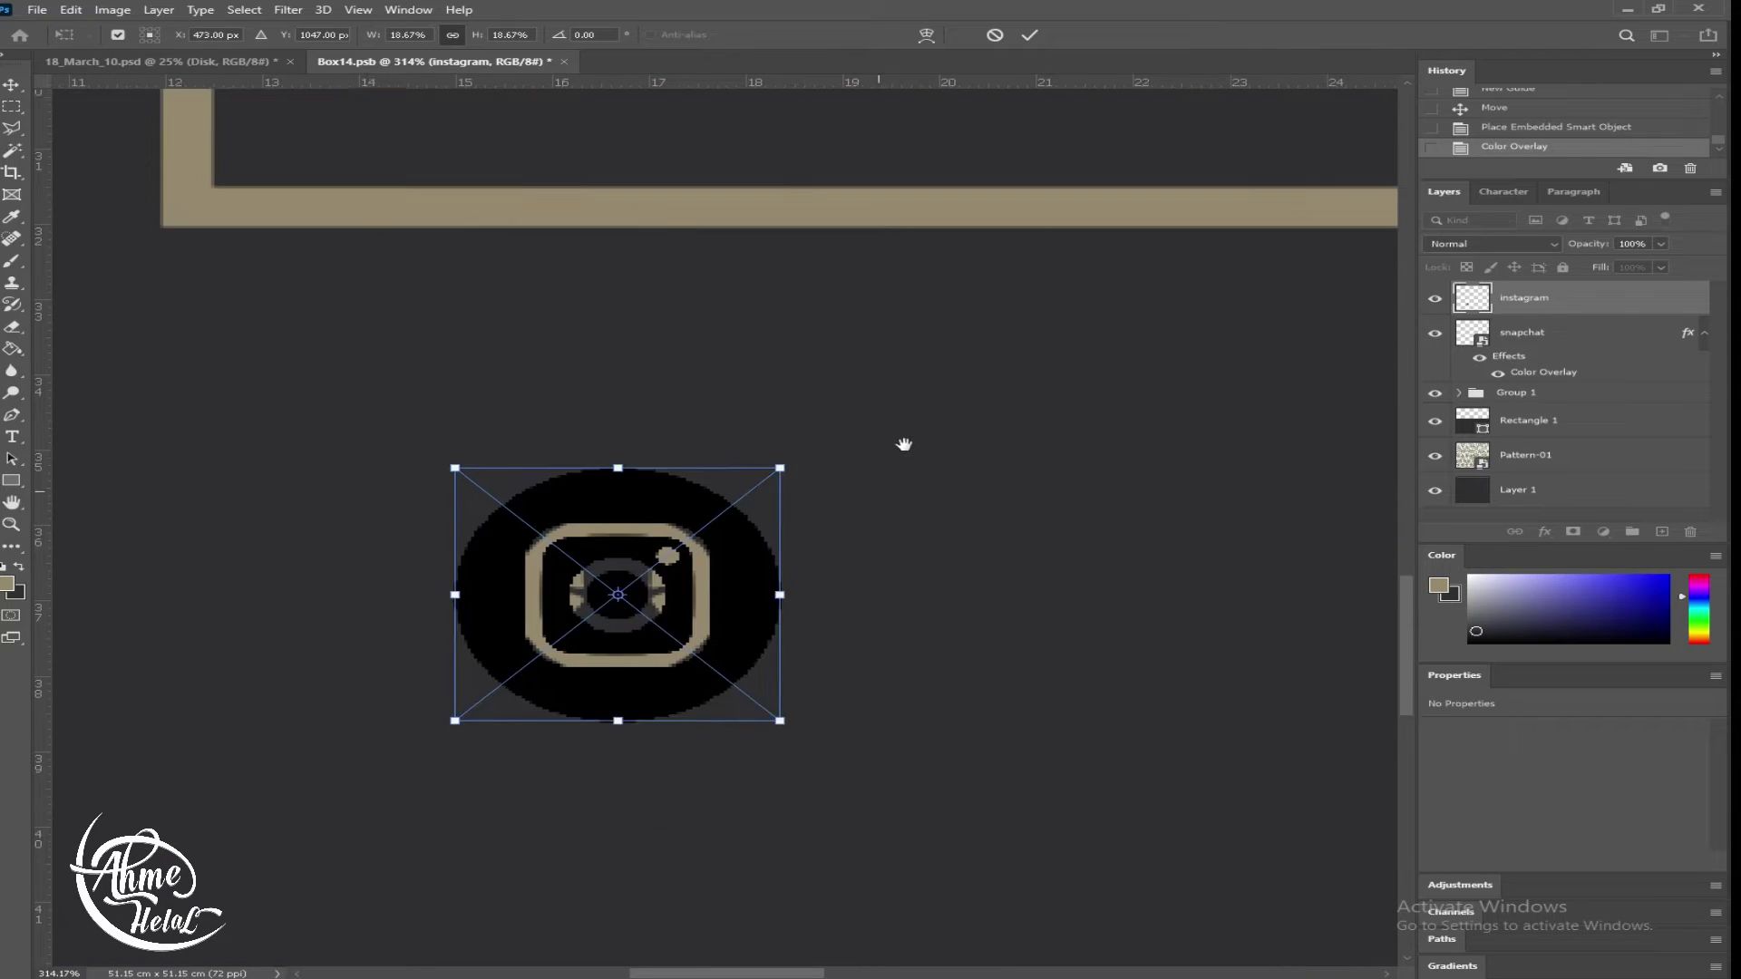
pyautogui.moveTo(844, 634)
pyautogui.mouseDown()
pyautogui.moveTo(770, 574)
pyautogui.moveTo(743, 626)
pyautogui.moveTo(789, 596)
pyautogui.mouseUp()
pyautogui.press('Return')
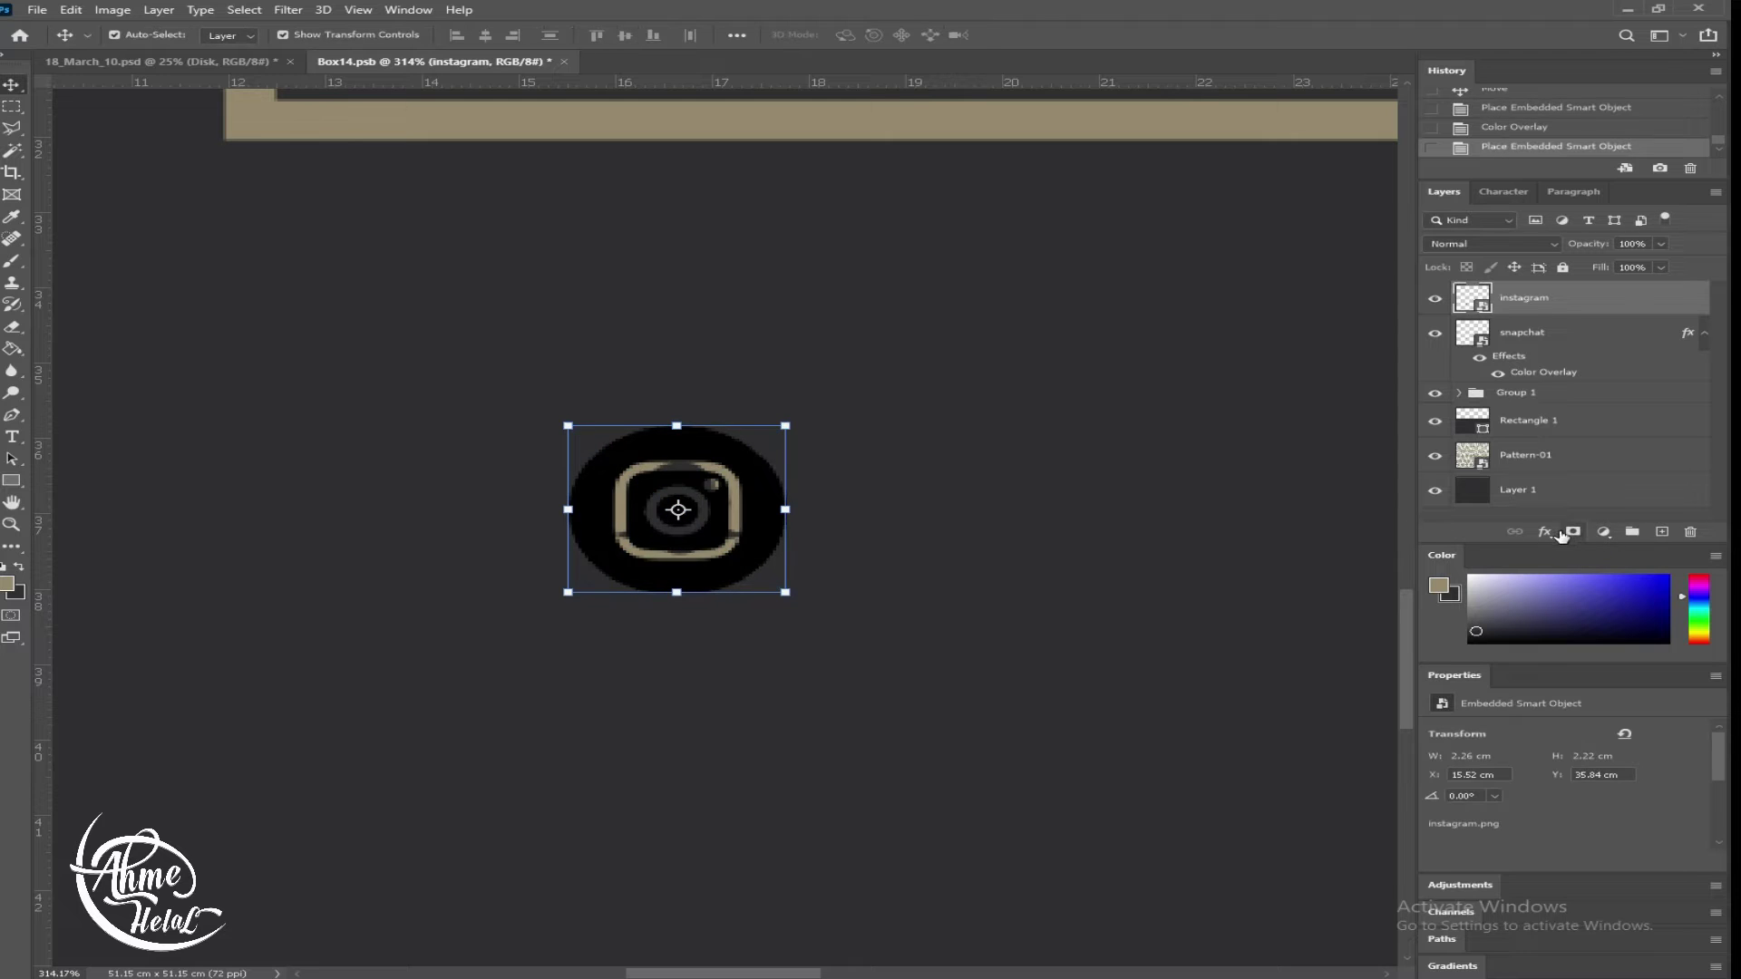
pyautogui.moveTo(1688, 337); pyautogui.dragTo(1542, 298)
pyautogui.press('Down')
pyautogui.press('Down')
pyautogui.press('Down')
pyautogui.press('Down')
pyautogui.press('Down')
pyautogui.moveTo(686, 583); pyautogui.dragTo(424, 564)
# - Place twitter.png scaled down as the top layer, positioned below the snapchat icon
pyautogui.click(1001, 560)
pyautogui.scroll(-5, 1000, 560)
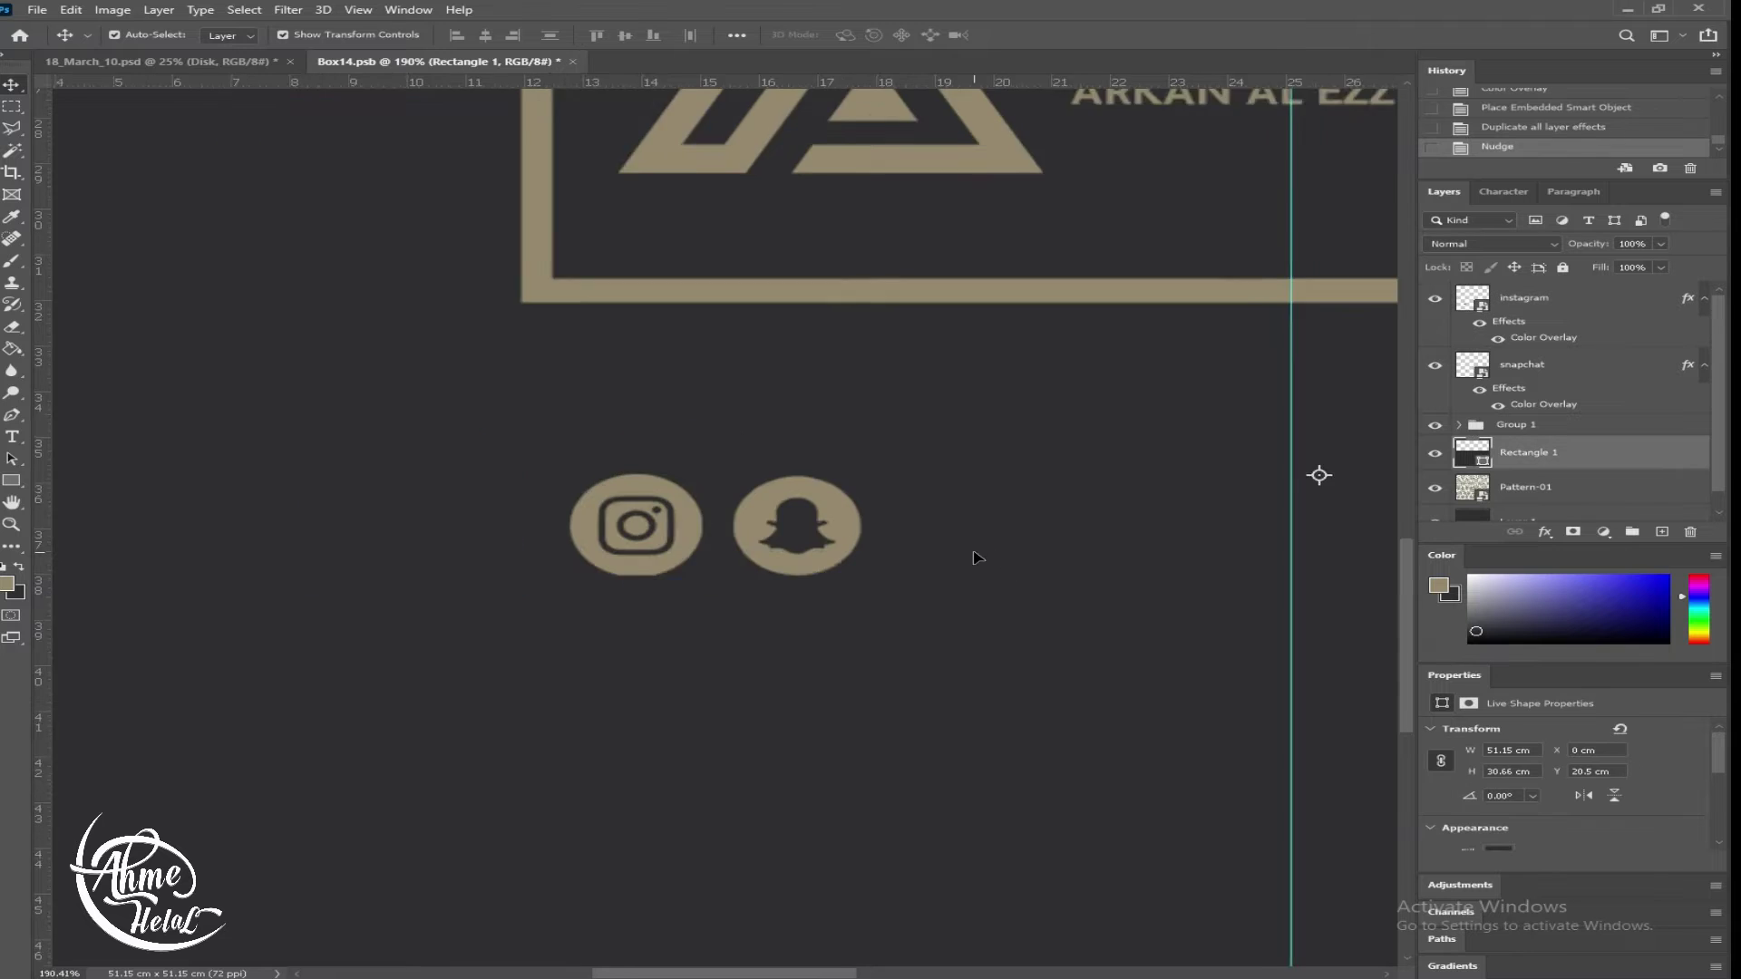
pyautogui.scroll(2, 1022, 545)
pyautogui.moveTo(623, 567); pyautogui.dragTo(593, 569)
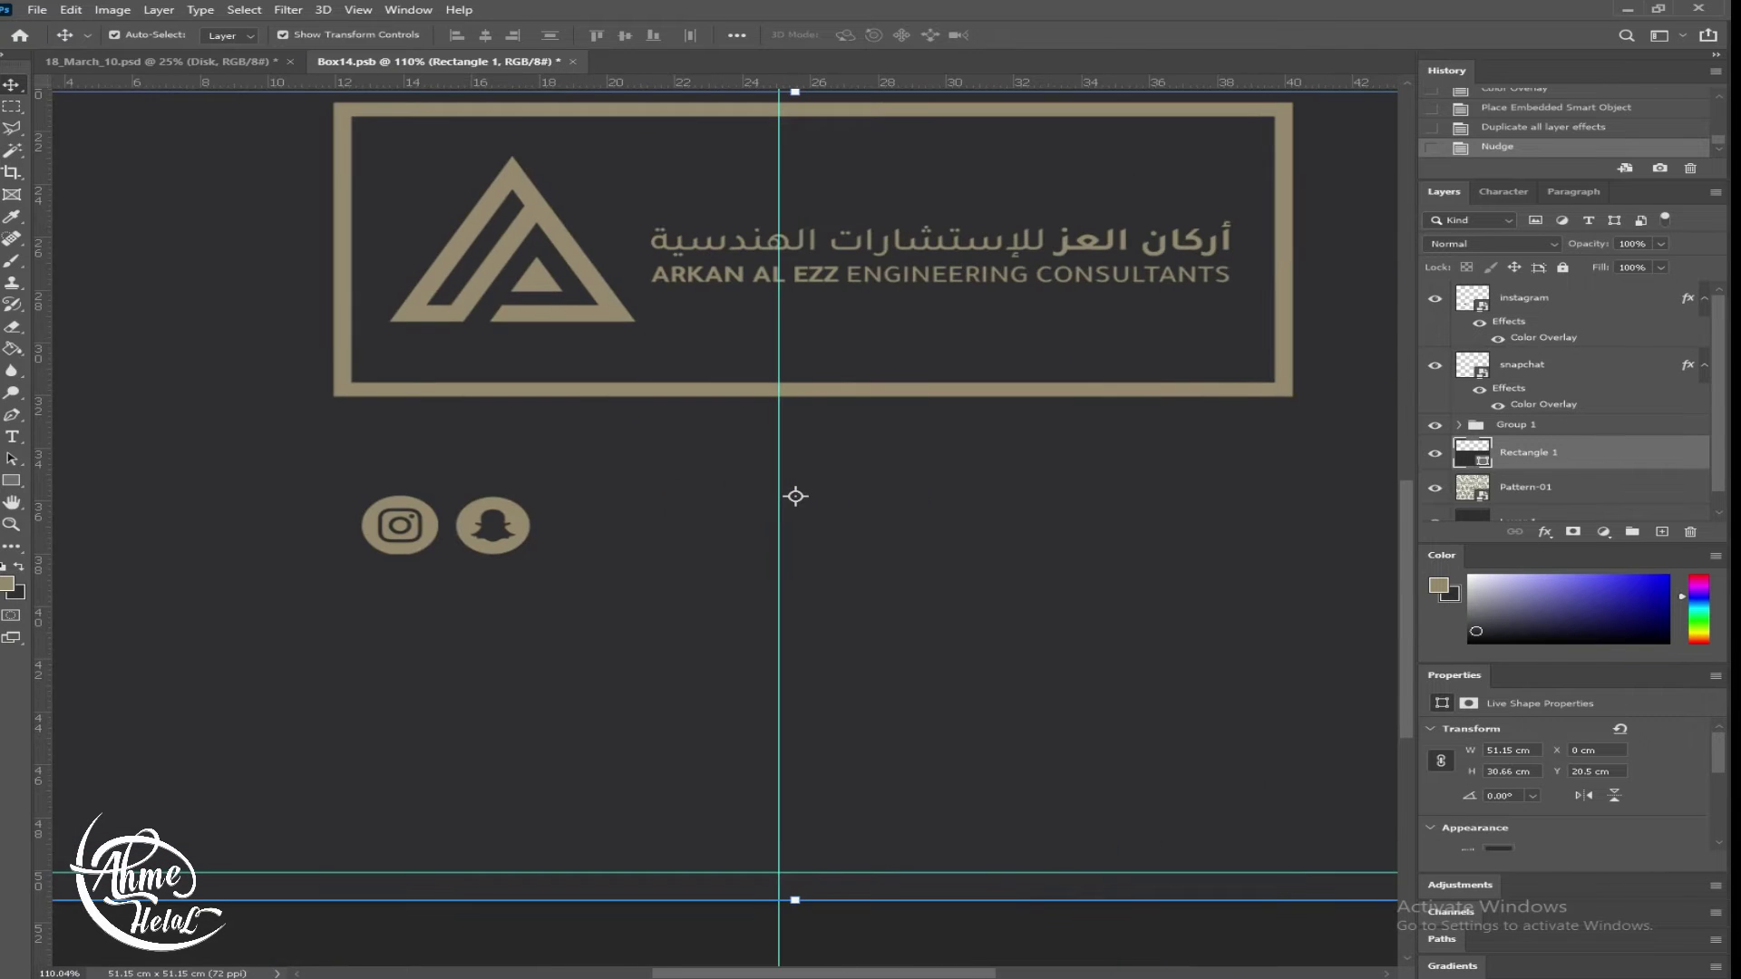
pyautogui.hotkey('alt', 'Tab')
pyautogui.moveTo(650, 416)
pyautogui.mouseDown()
pyautogui.moveTo(730, 898)
pyautogui.moveTo(494, 614)
pyautogui.mouseUp()
pyautogui.moveTo(952, 669)
pyautogui.mouseDown()
pyautogui.moveTo(633, 392)
pyautogui.moveTo(567, 363)
pyautogui.moveTo(506, 542)
pyautogui.mouseUp()
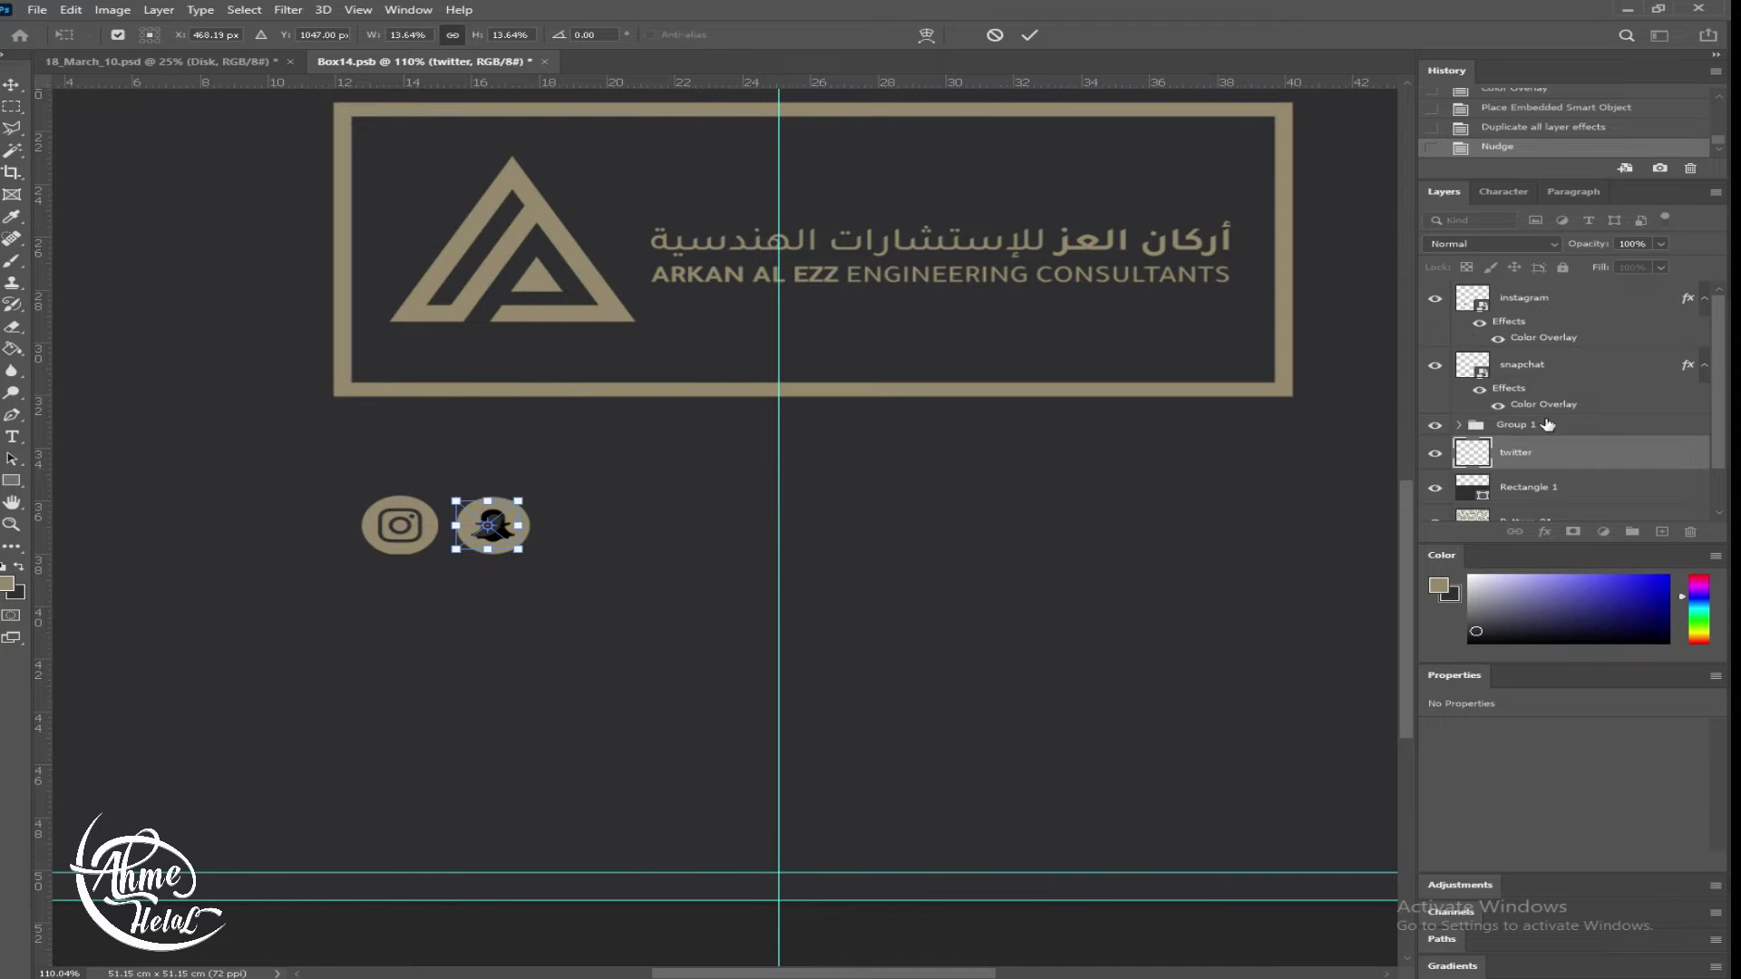
pyautogui.moveTo(1547, 424); pyautogui.dragTo(1542, 290)
pyautogui.scroll(3, 489, 531)
pyautogui.moveTo(519, 532)
pyautogui.mouseDown()
pyautogui.moveTo(574, 595)
pyautogui.moveTo(497, 708)
pyautogui.moveTo(497, 764)
pyautogui.mouseUp()
pyautogui.press('Return')
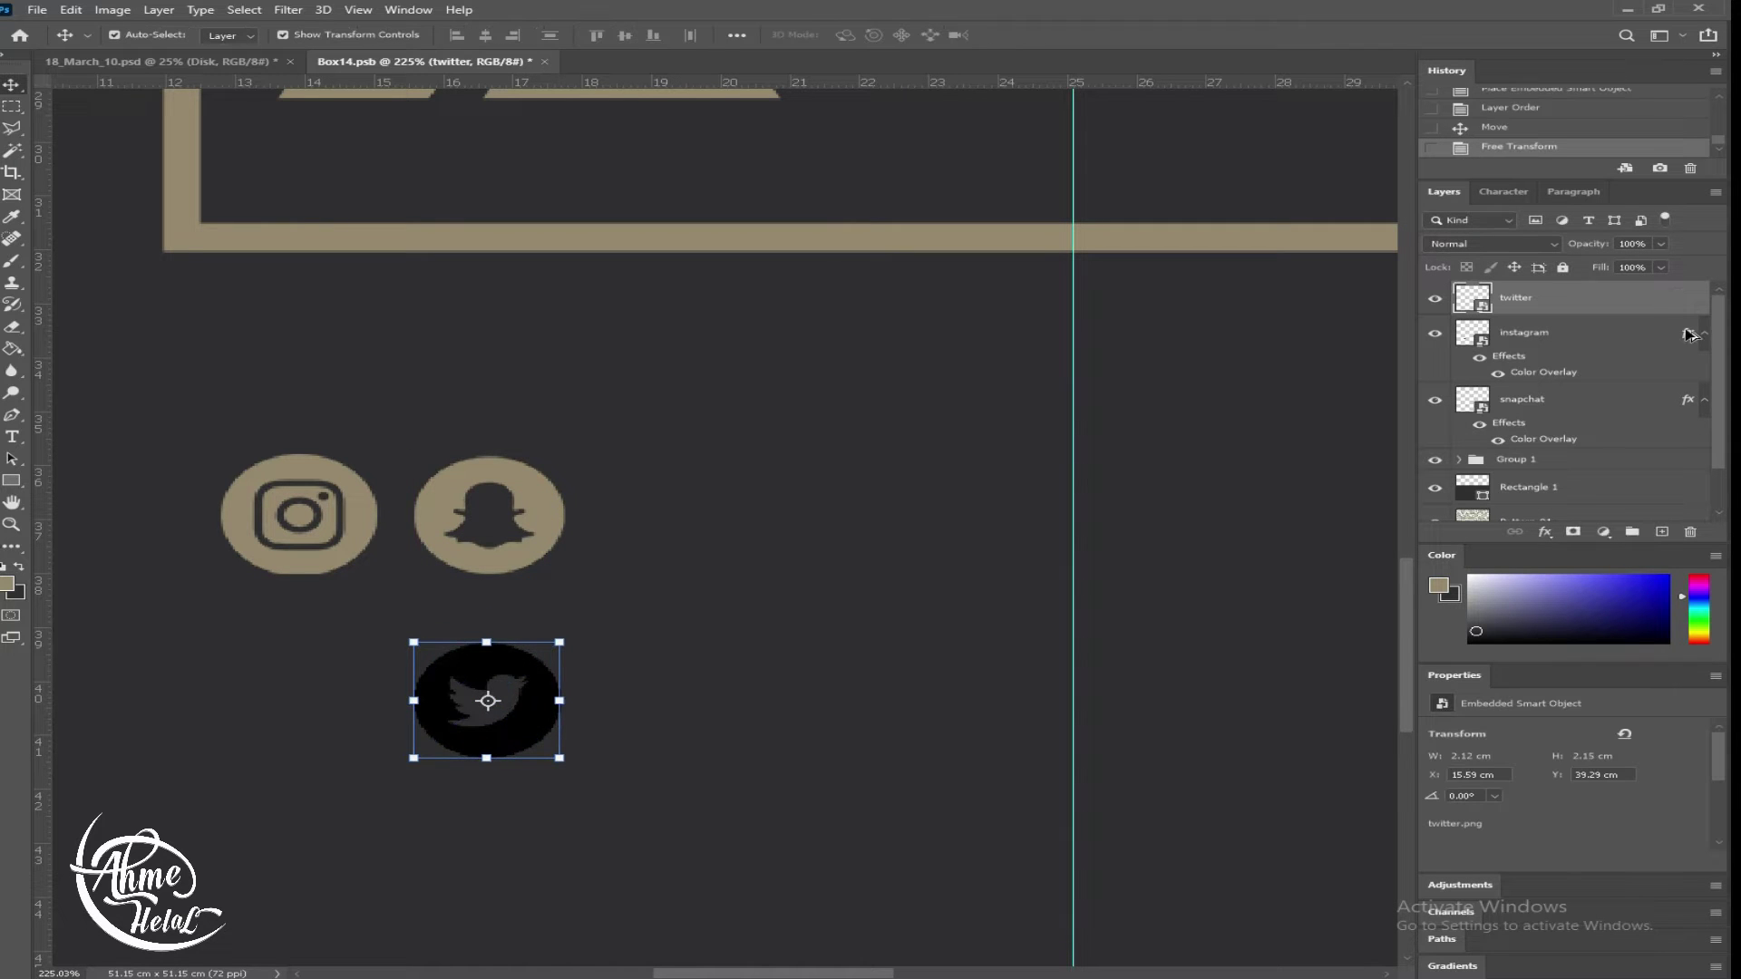
# - Copy the tan Color Overlay onto the twitter layer and collapse the effects lists
pyautogui.moveTo(1690, 336); pyautogui.dragTo(1688, 299)
pyautogui.click(1705, 299)
pyautogui.click(1705, 333)
pyautogui.click(1705, 367)
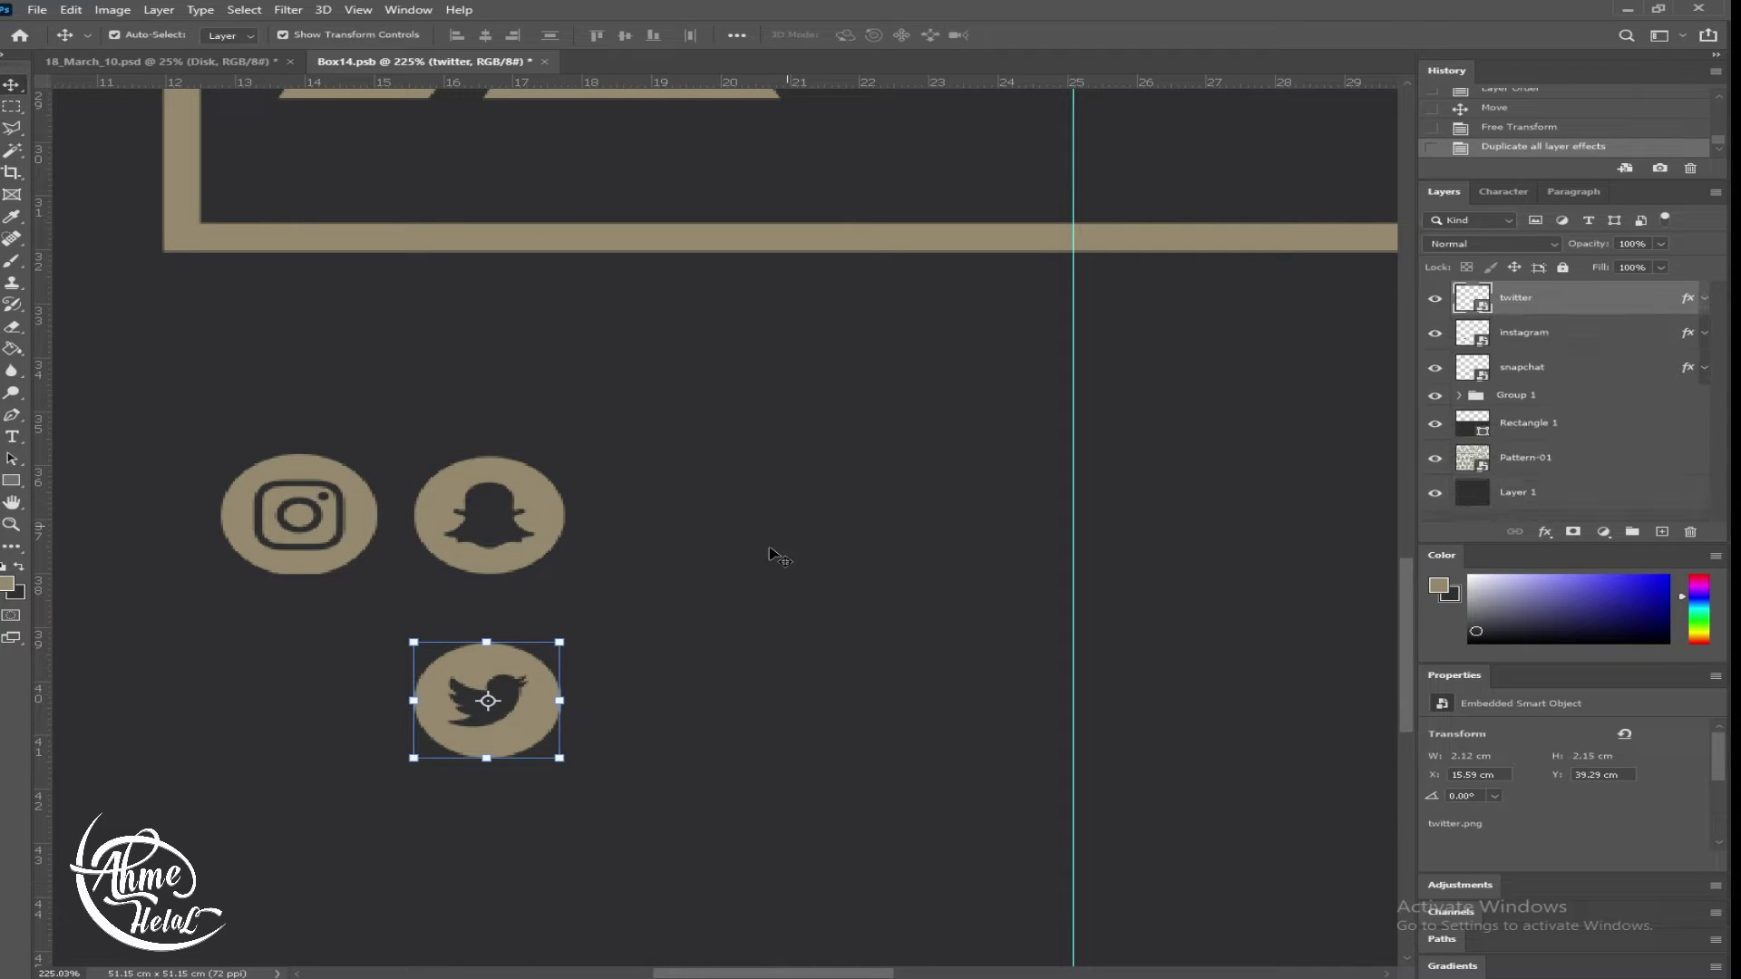
# - Add email.png below the twitter icon, scaled and aligned, with the tan Color Overlay
pyautogui.click(743, 644)
pyautogui.scroll(-2, 744, 643)
pyautogui.scroll(-1, 742, 641)
pyautogui.moveTo(866, 968)
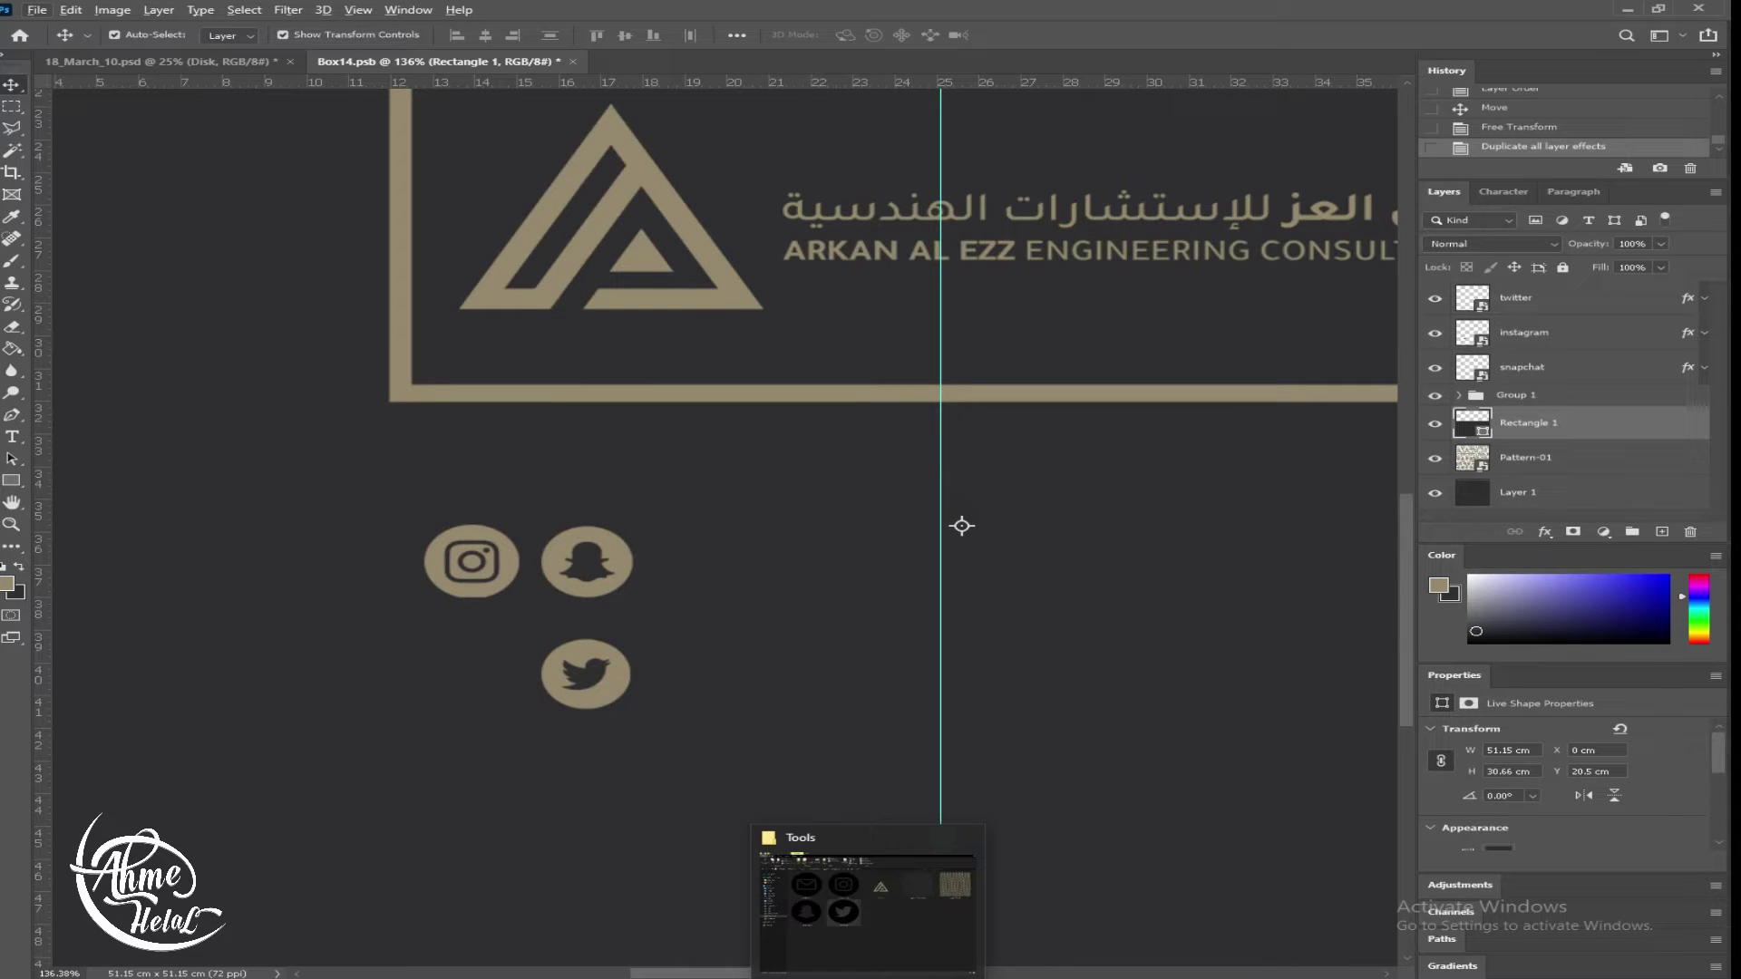
pyautogui.click(866, 902)
pyautogui.moveTo(361, 291); pyautogui.dragTo(596, 760)
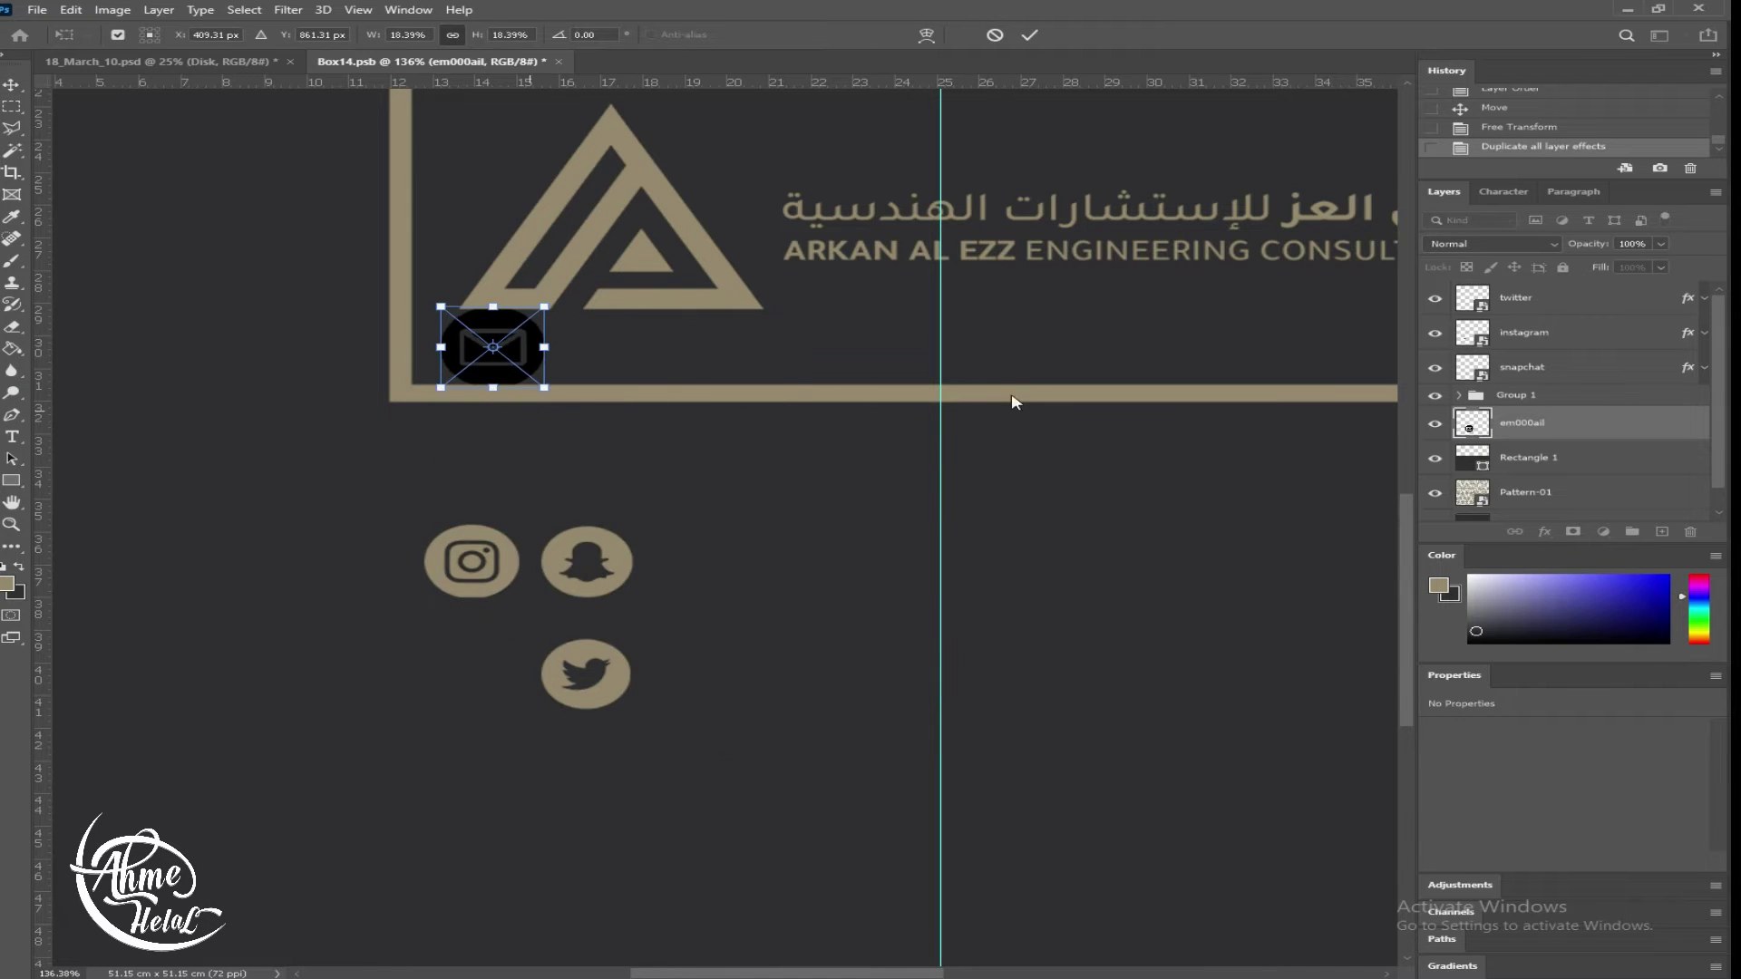
pyautogui.moveTo(1613, 338); pyautogui.dragTo(1613, 292)
pyautogui.moveTo(506, 379)
pyautogui.mouseDown()
pyautogui.moveTo(605, 705)
pyautogui.moveTo(591, 700)
pyautogui.moveTo(590, 816)
pyautogui.mouseUp()
pyautogui.hotkey('ctrl', 't')
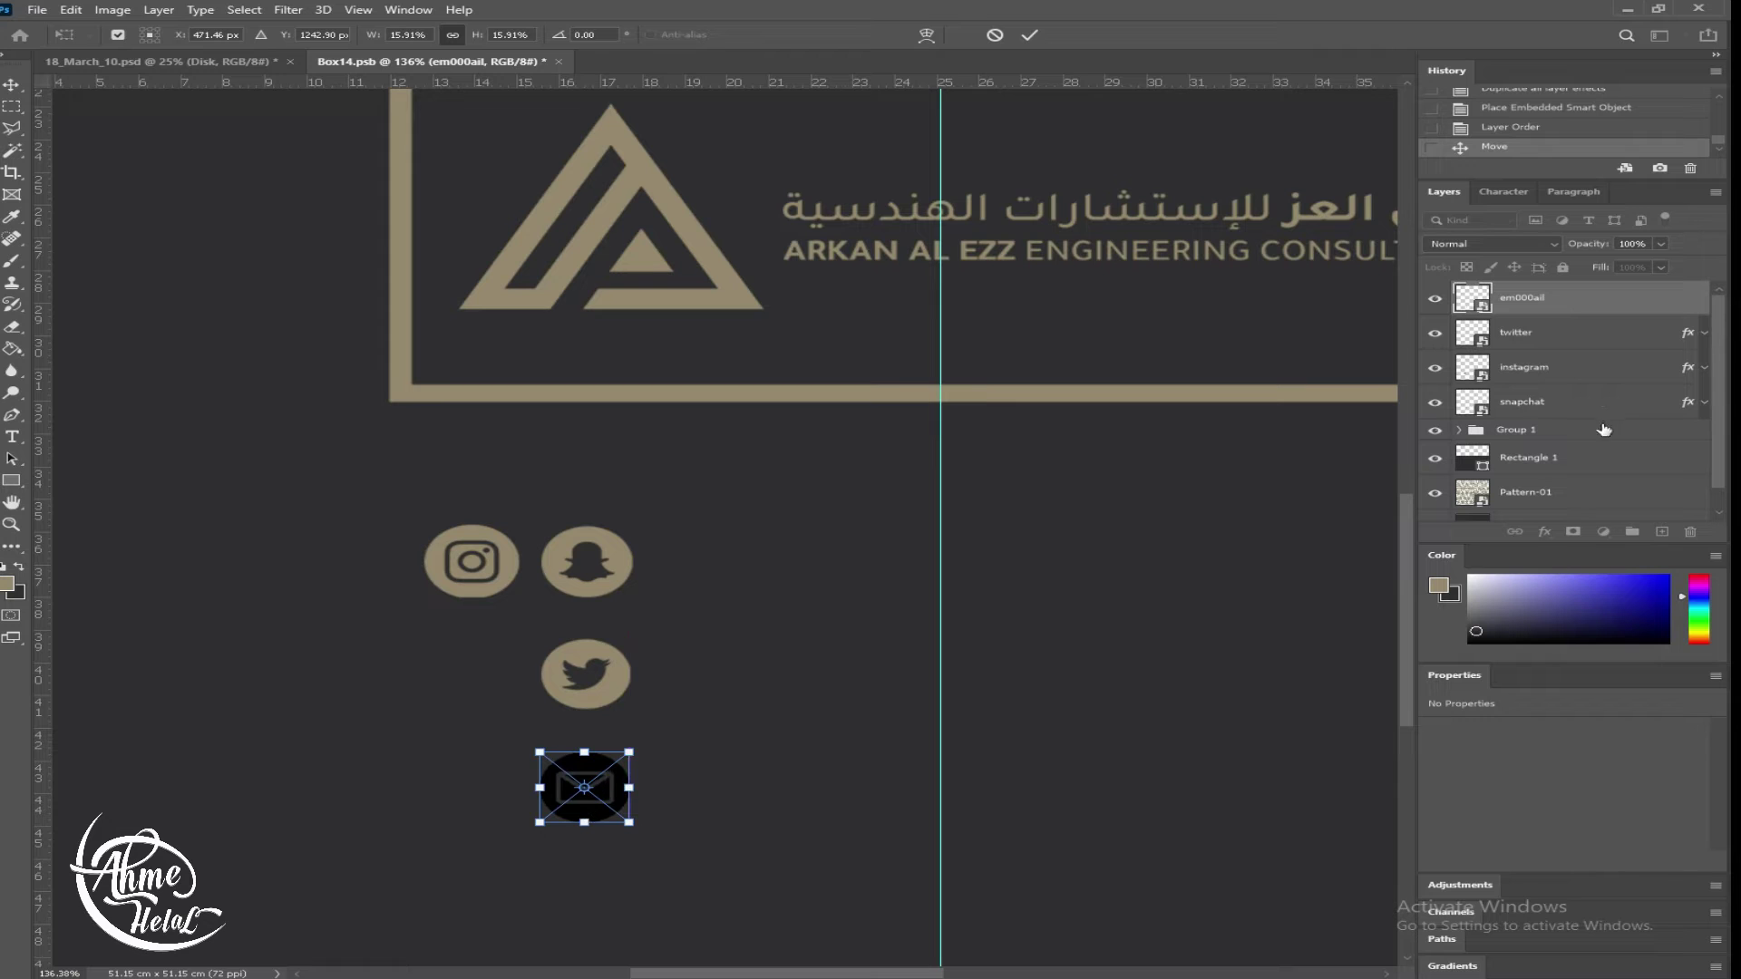
pyautogui.moveTo(1687, 336); pyautogui.dragTo(1687, 299)
pyautogui.click(904, 712)
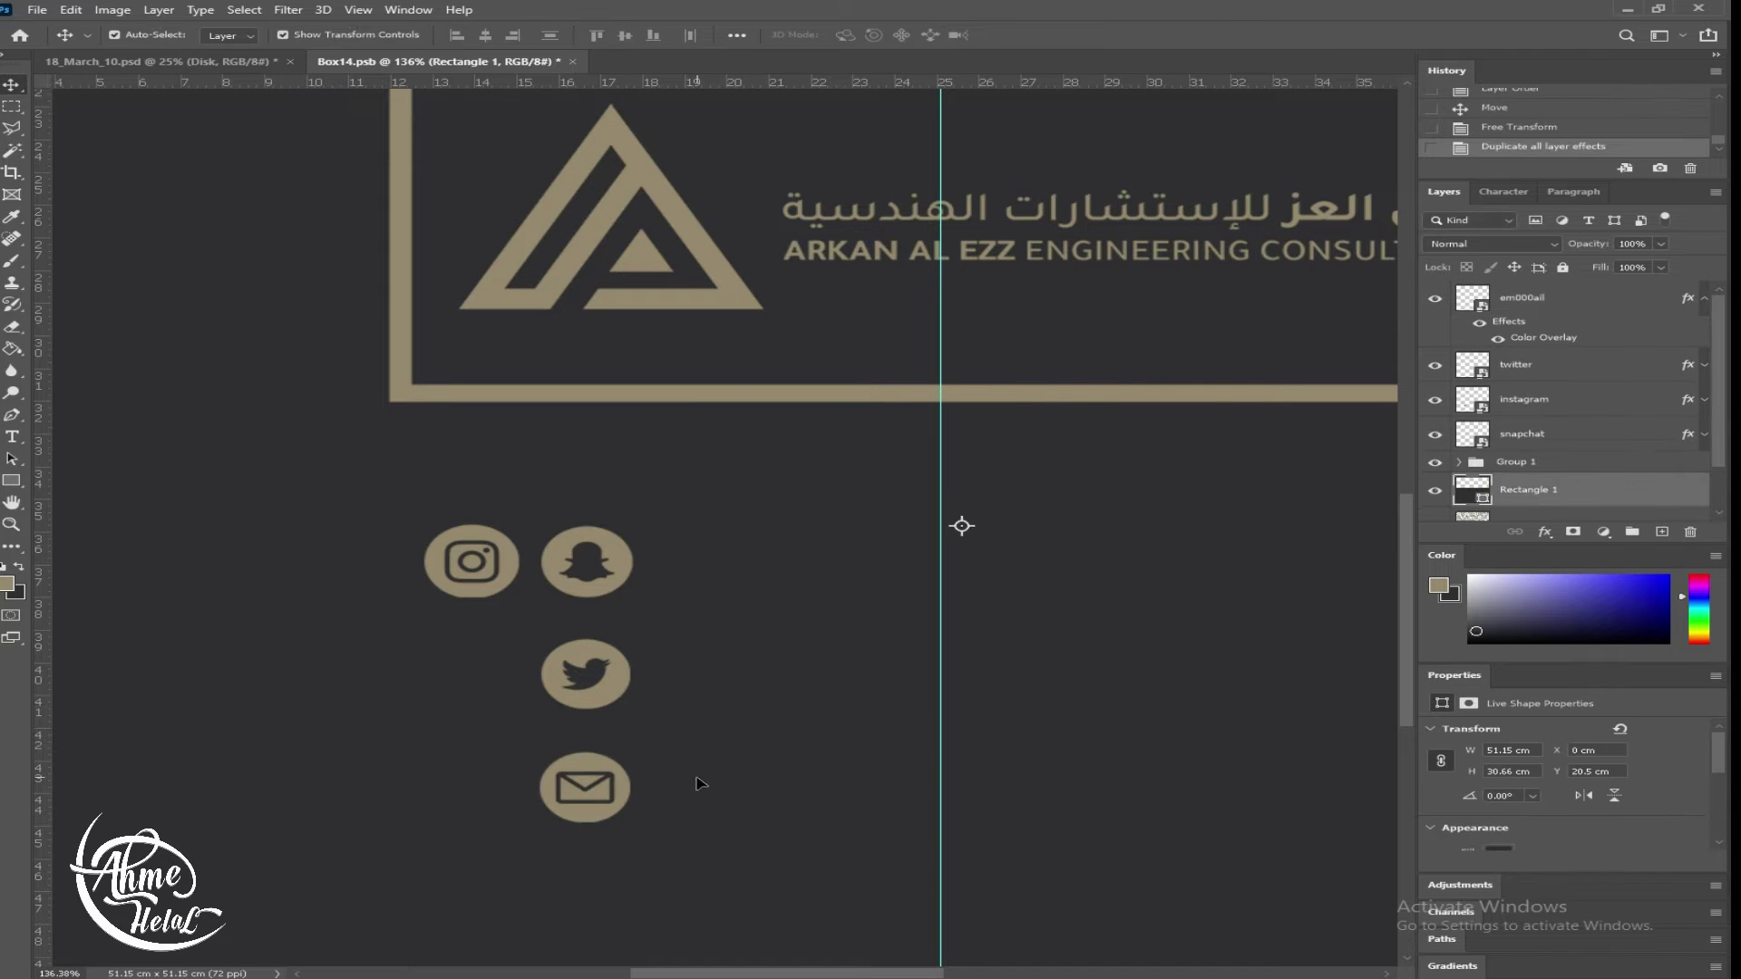
pyautogui.press('Up')
pyautogui.scroll(-1, 716, 689)
# - Add vertical guides at 16.19 cm and beside the icon column
pyautogui.scroll(-1, 738, 661)
pyautogui.moveTo(738, 661)
pyautogui.mouseDown()
pyautogui.moveTo(632, 559)
pyautogui.moveTo(562, 558)
pyautogui.mouseUp()
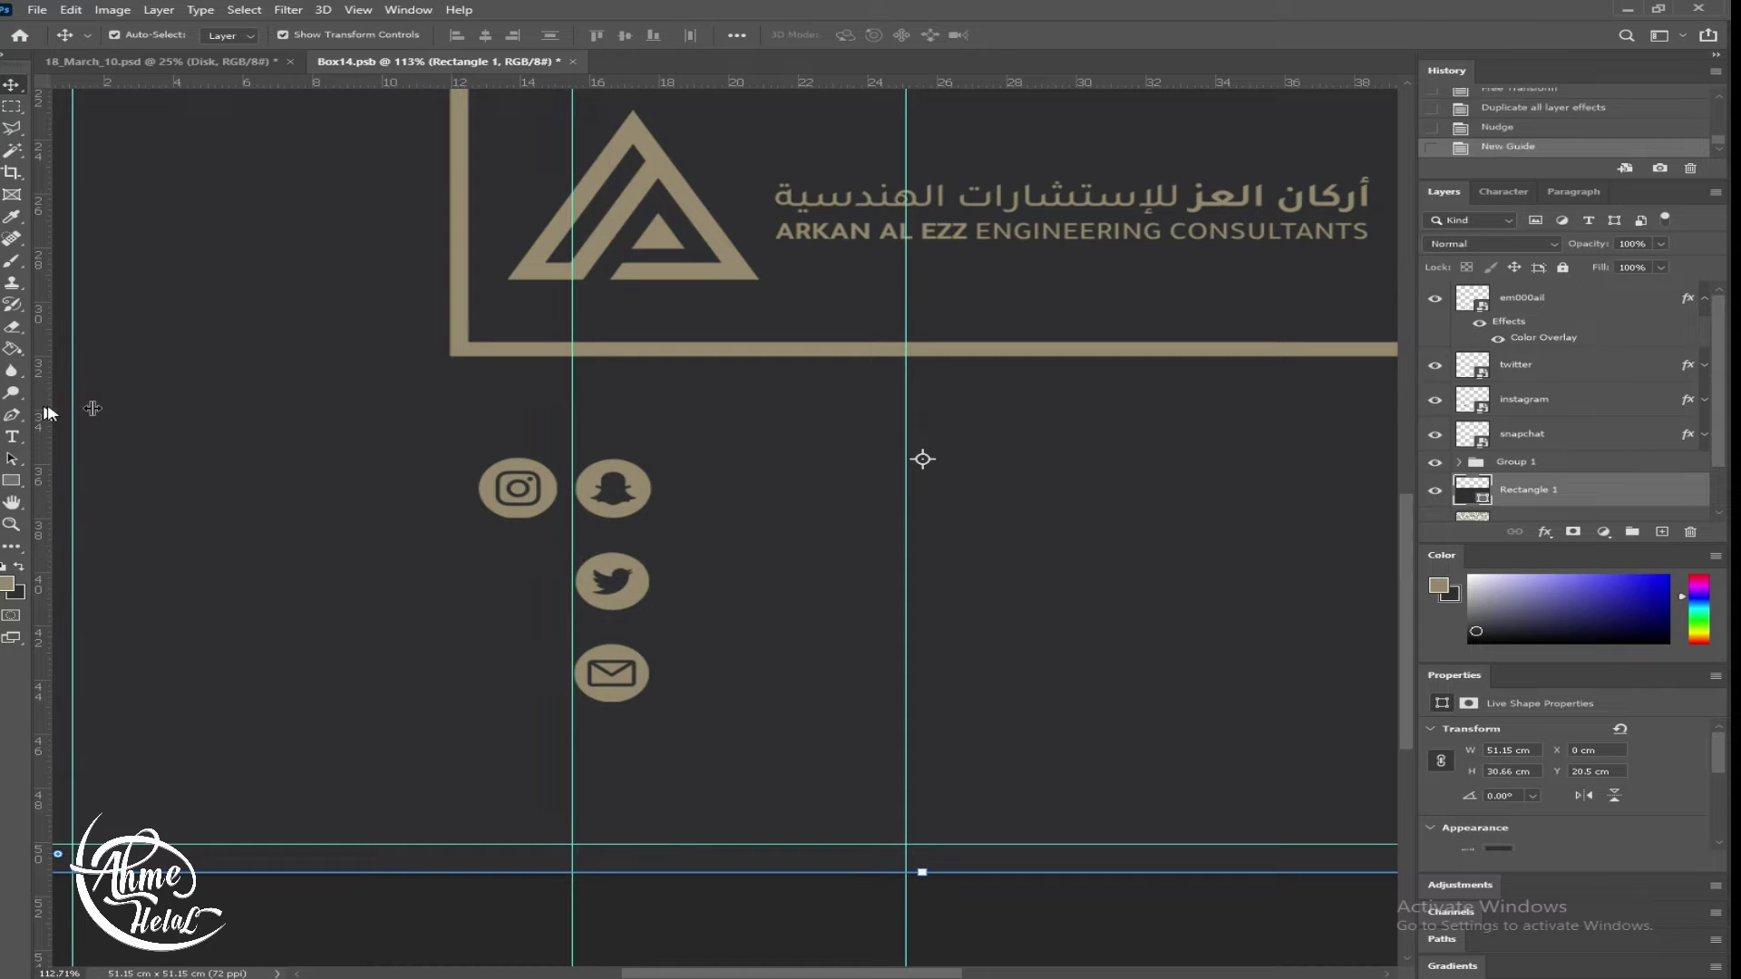
pyautogui.moveTo(47, 413); pyautogui.dragTo(650, 412)
# - Add horizontal guides through the icon rows, including 37.83 cm and below the mail icon
pyautogui.scroll(-2, 766, 535)
pyautogui.scroll(1, 769, 594)
pyautogui.scroll(3, 766, 594)
pyautogui.moveTo(1034, 711)
pyautogui.mouseDown()
pyautogui.moveTo(766, 614)
pyautogui.moveTo(967, 622)
pyautogui.mouseUp()
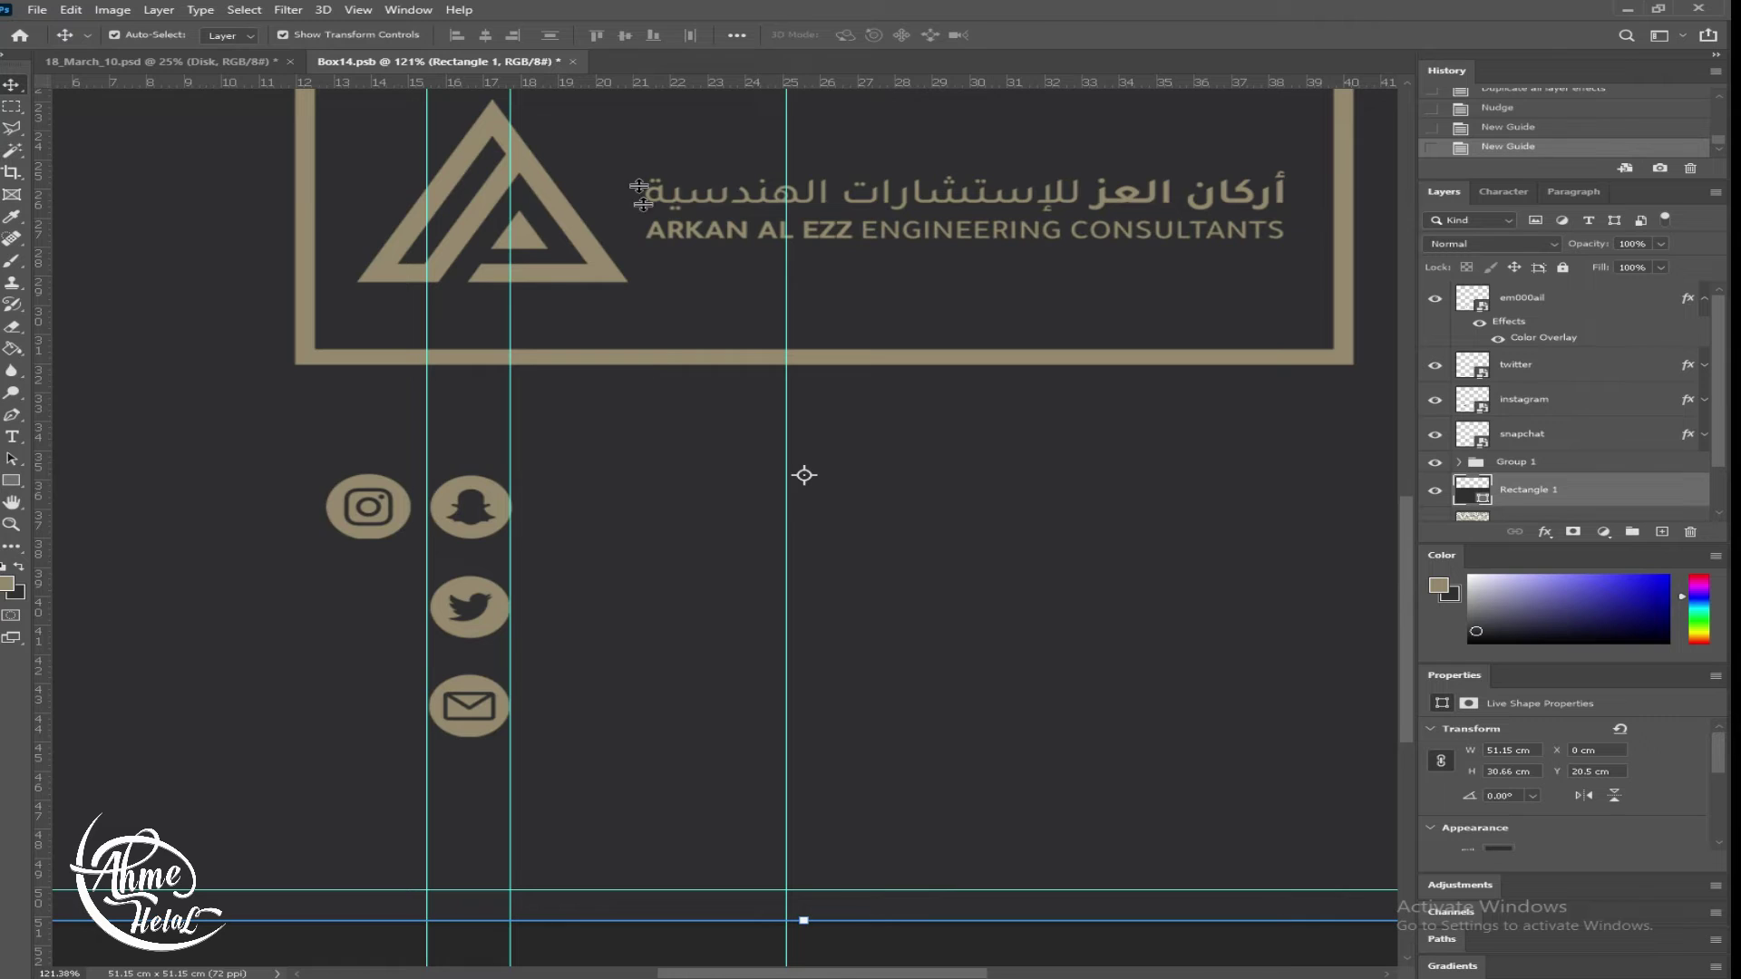
pyautogui.moveTo(640, 192); pyautogui.dragTo(649, 522)
pyautogui.moveTo(598, 82); pyautogui.dragTo(581, 619)
pyautogui.moveTo(642, 89); pyautogui.dragTo(635, 721)
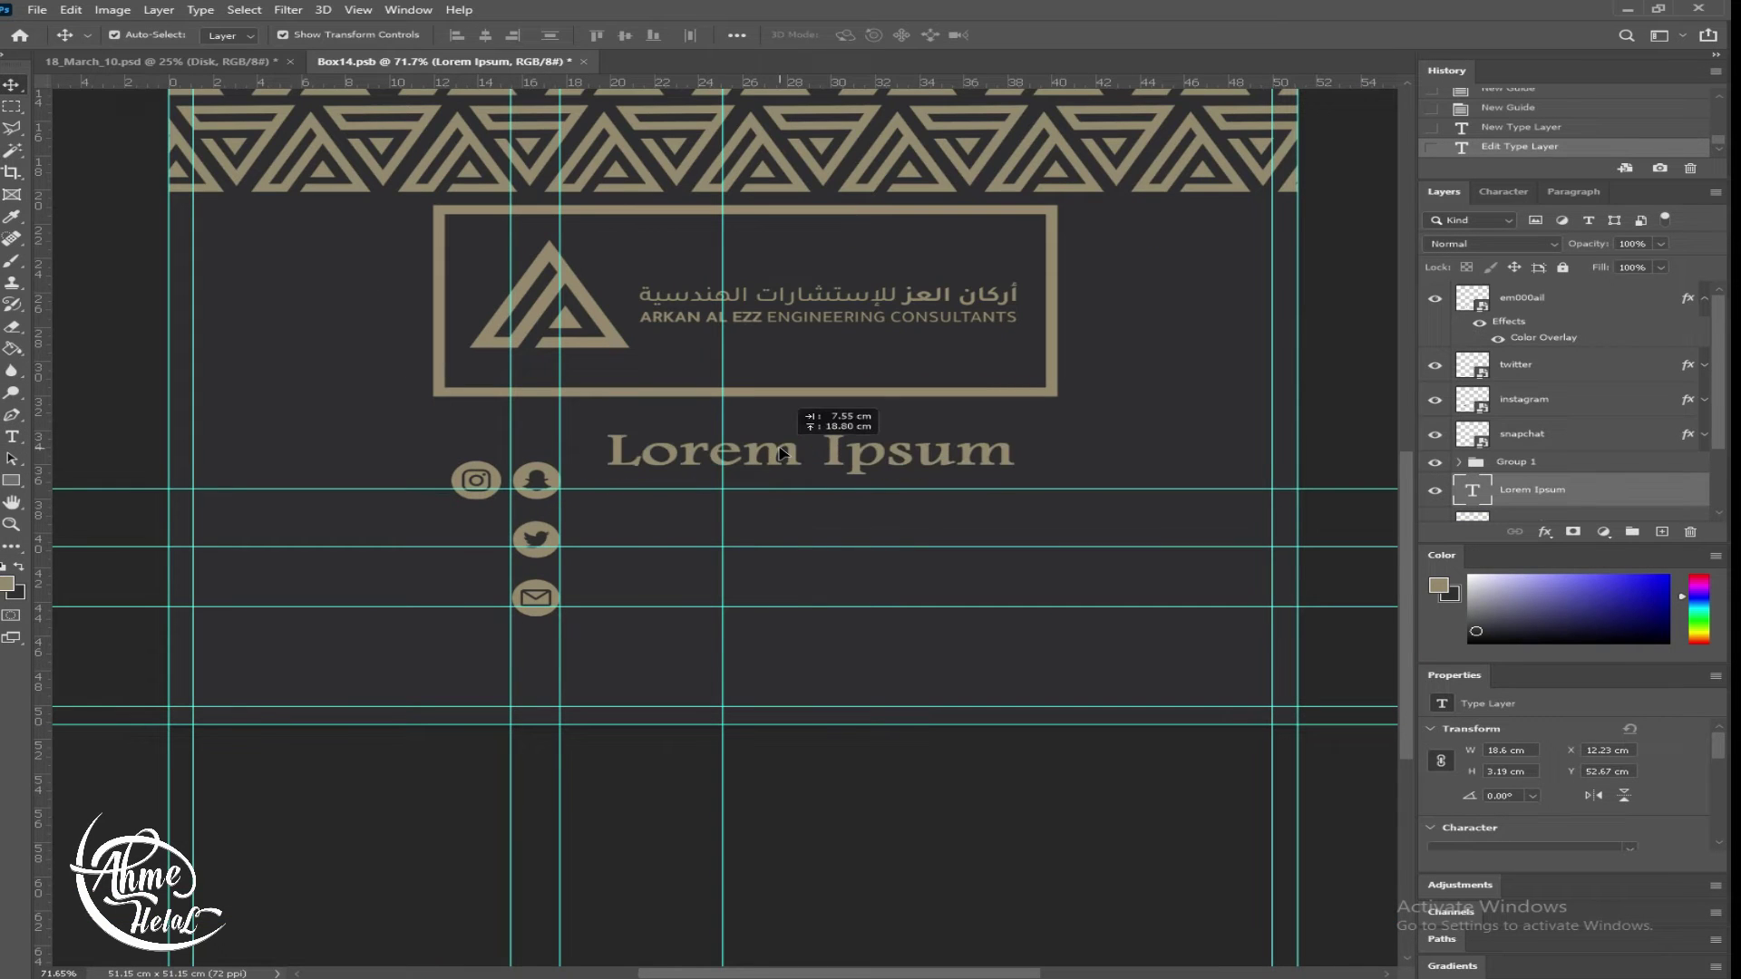
# - Replace the Lorem Ipsum text with the social-media handle set in AmmanV3 Sans
pyautogui.doubleClick(770, 452)
pyautogui.write('@Azzz.')
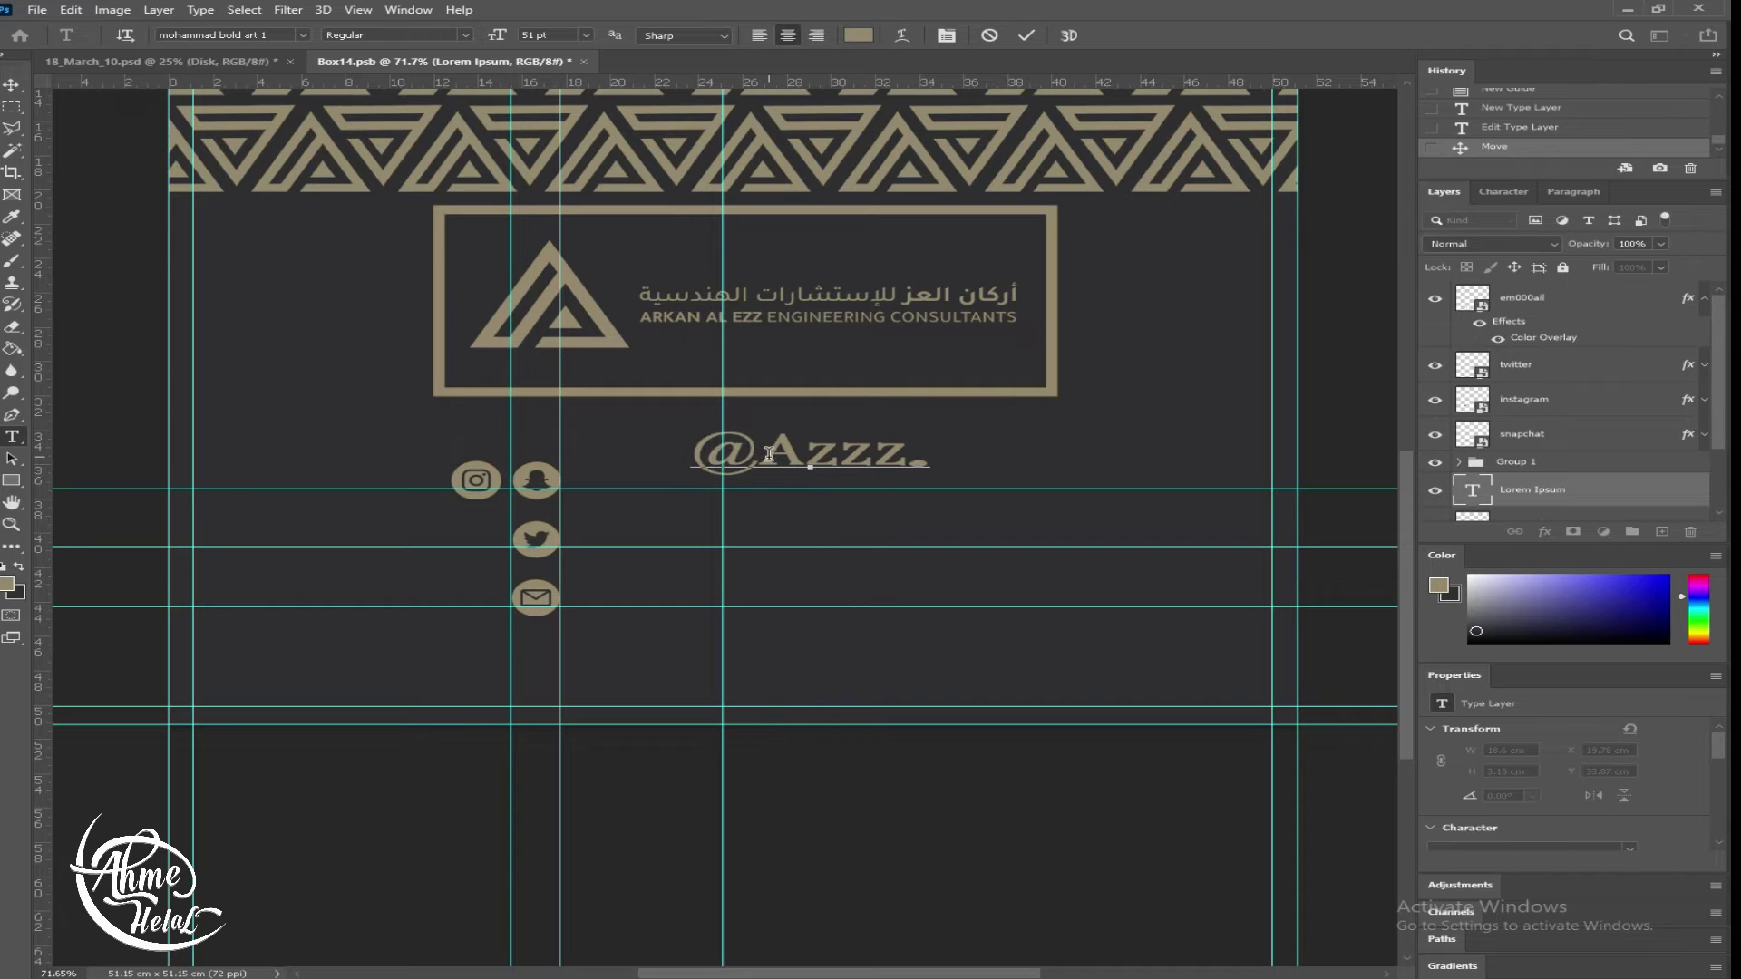
pyautogui.write('eng')
pyautogui.hotkey('ctrl', 'a')
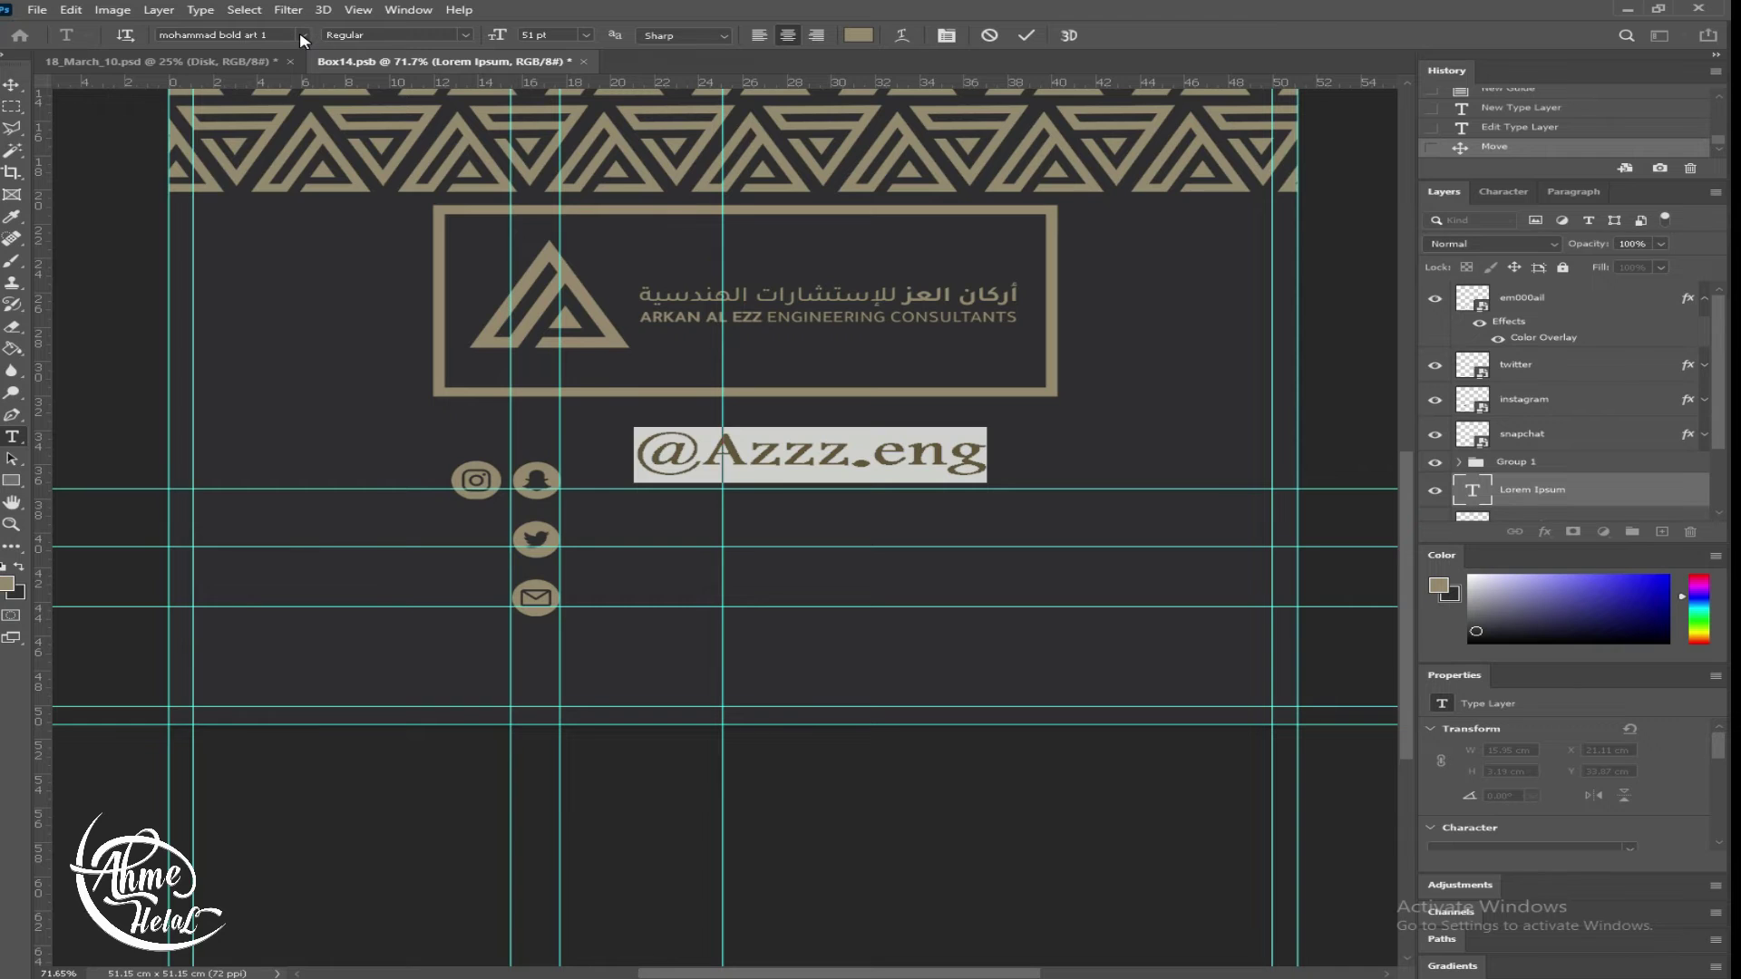
pyautogui.click(302, 36)
pyautogui.write('ag')
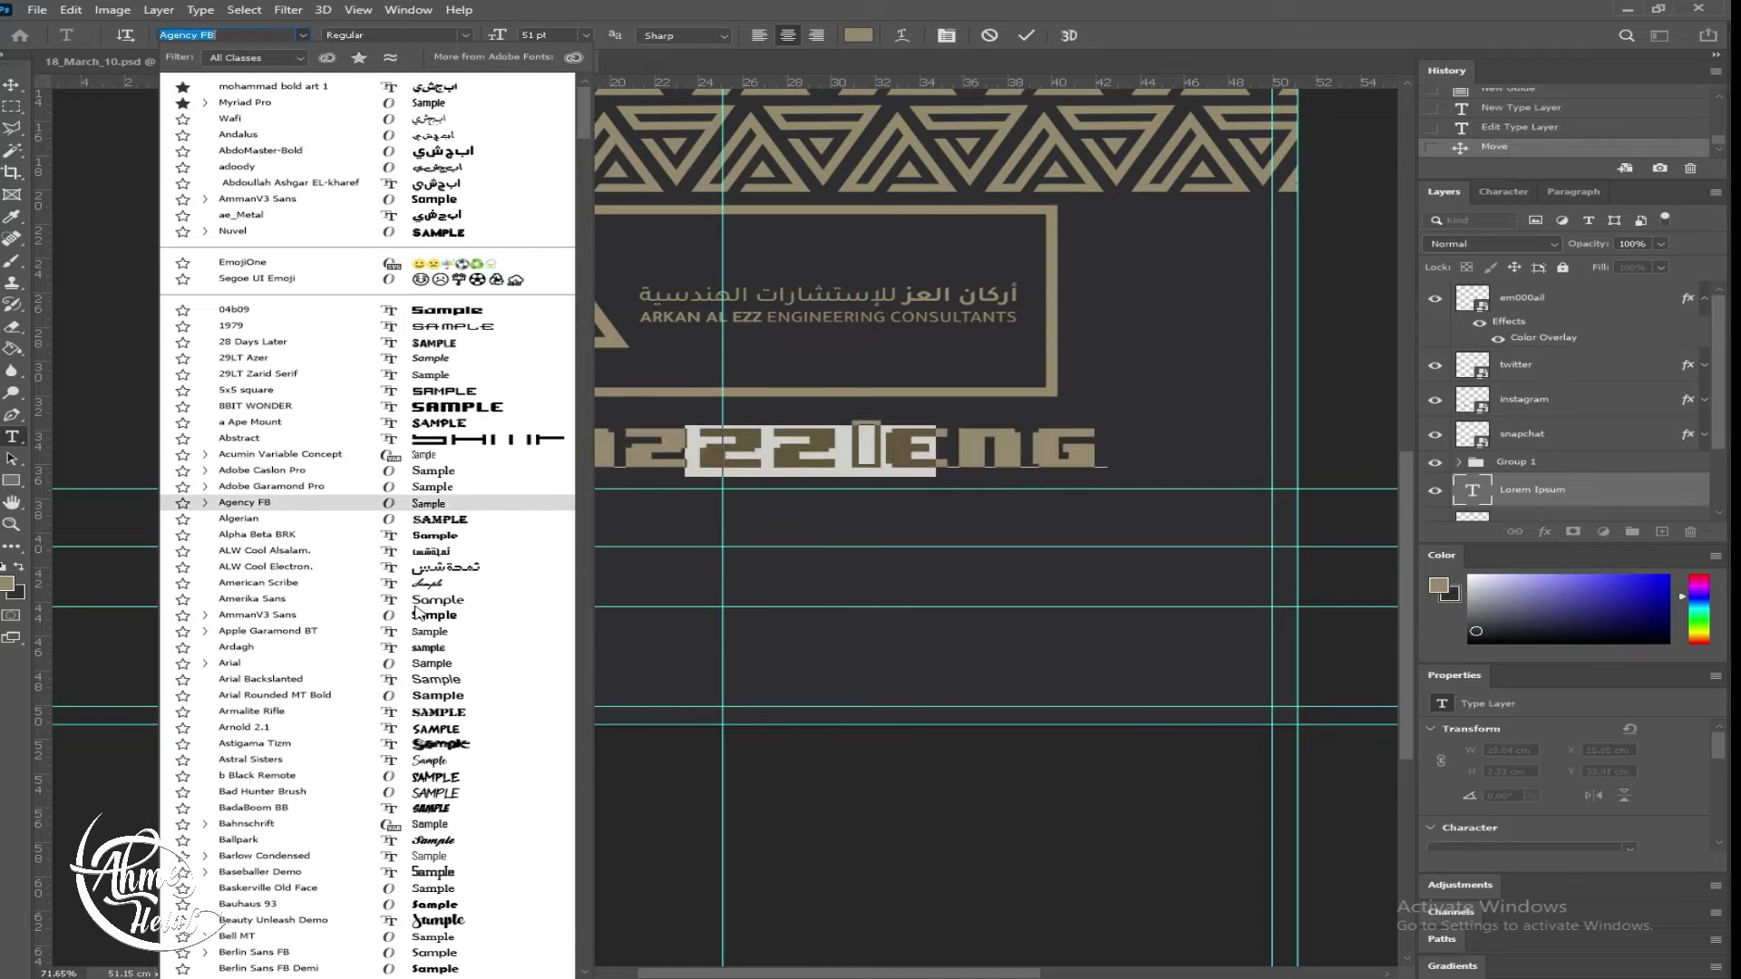
pyautogui.click(421, 621)
pyautogui.click(381, 33)
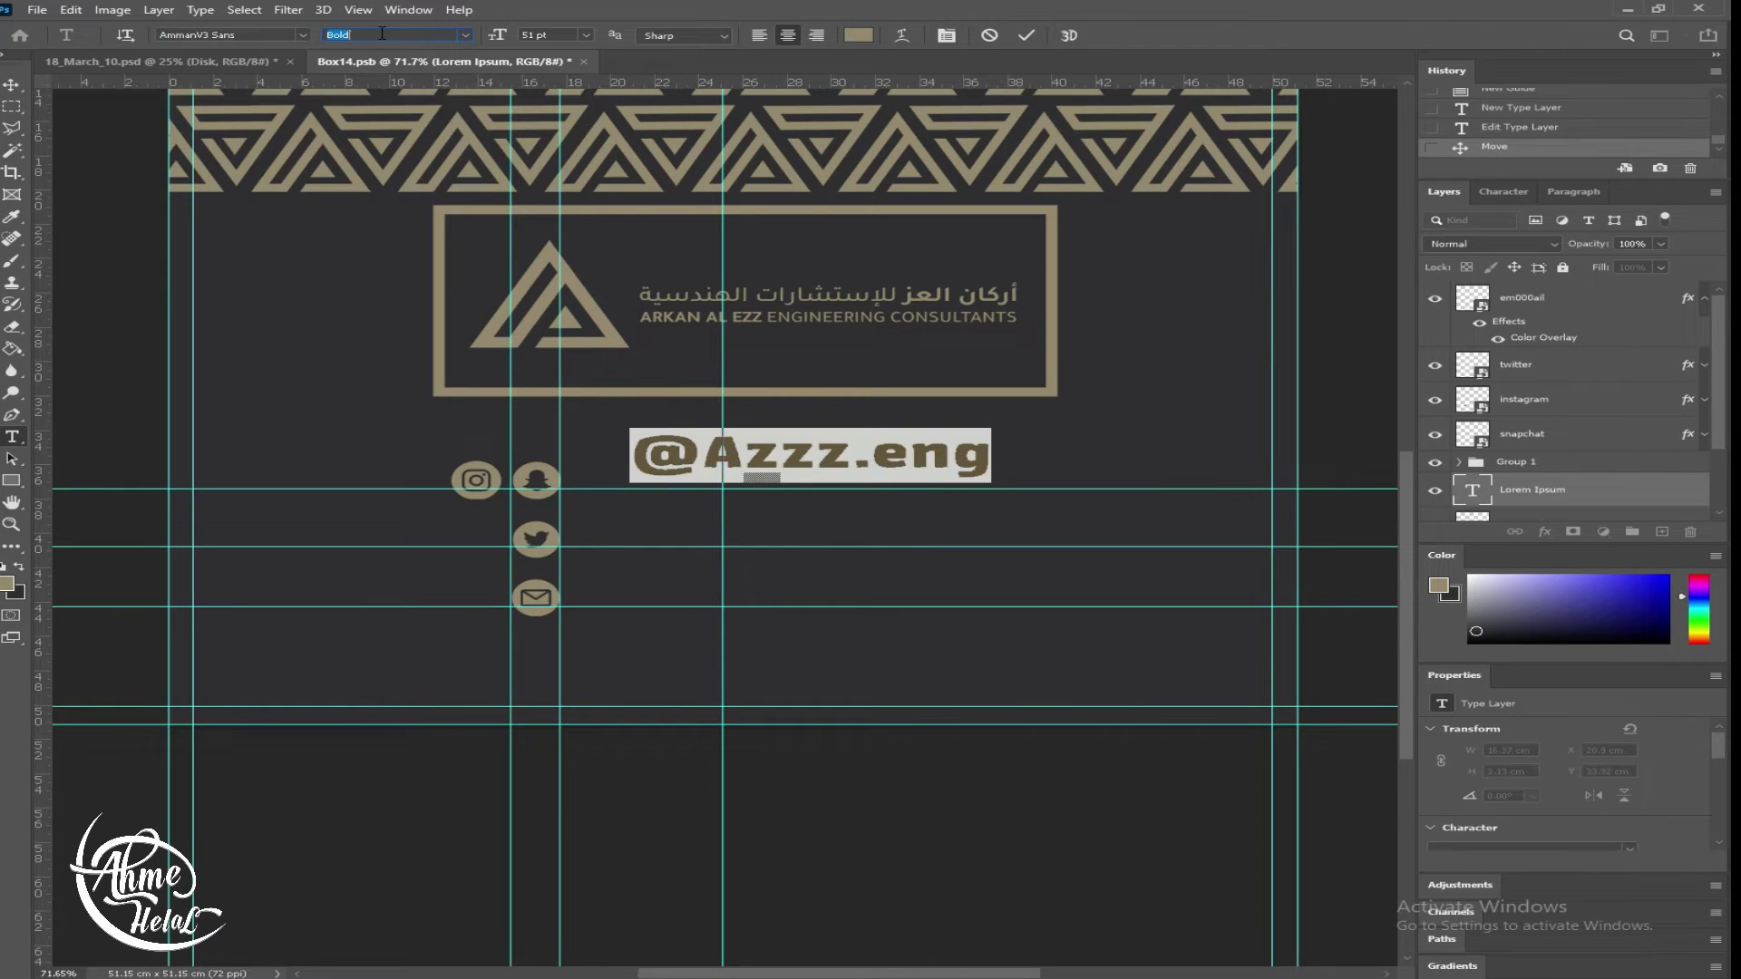
pyautogui.click(462, 37)
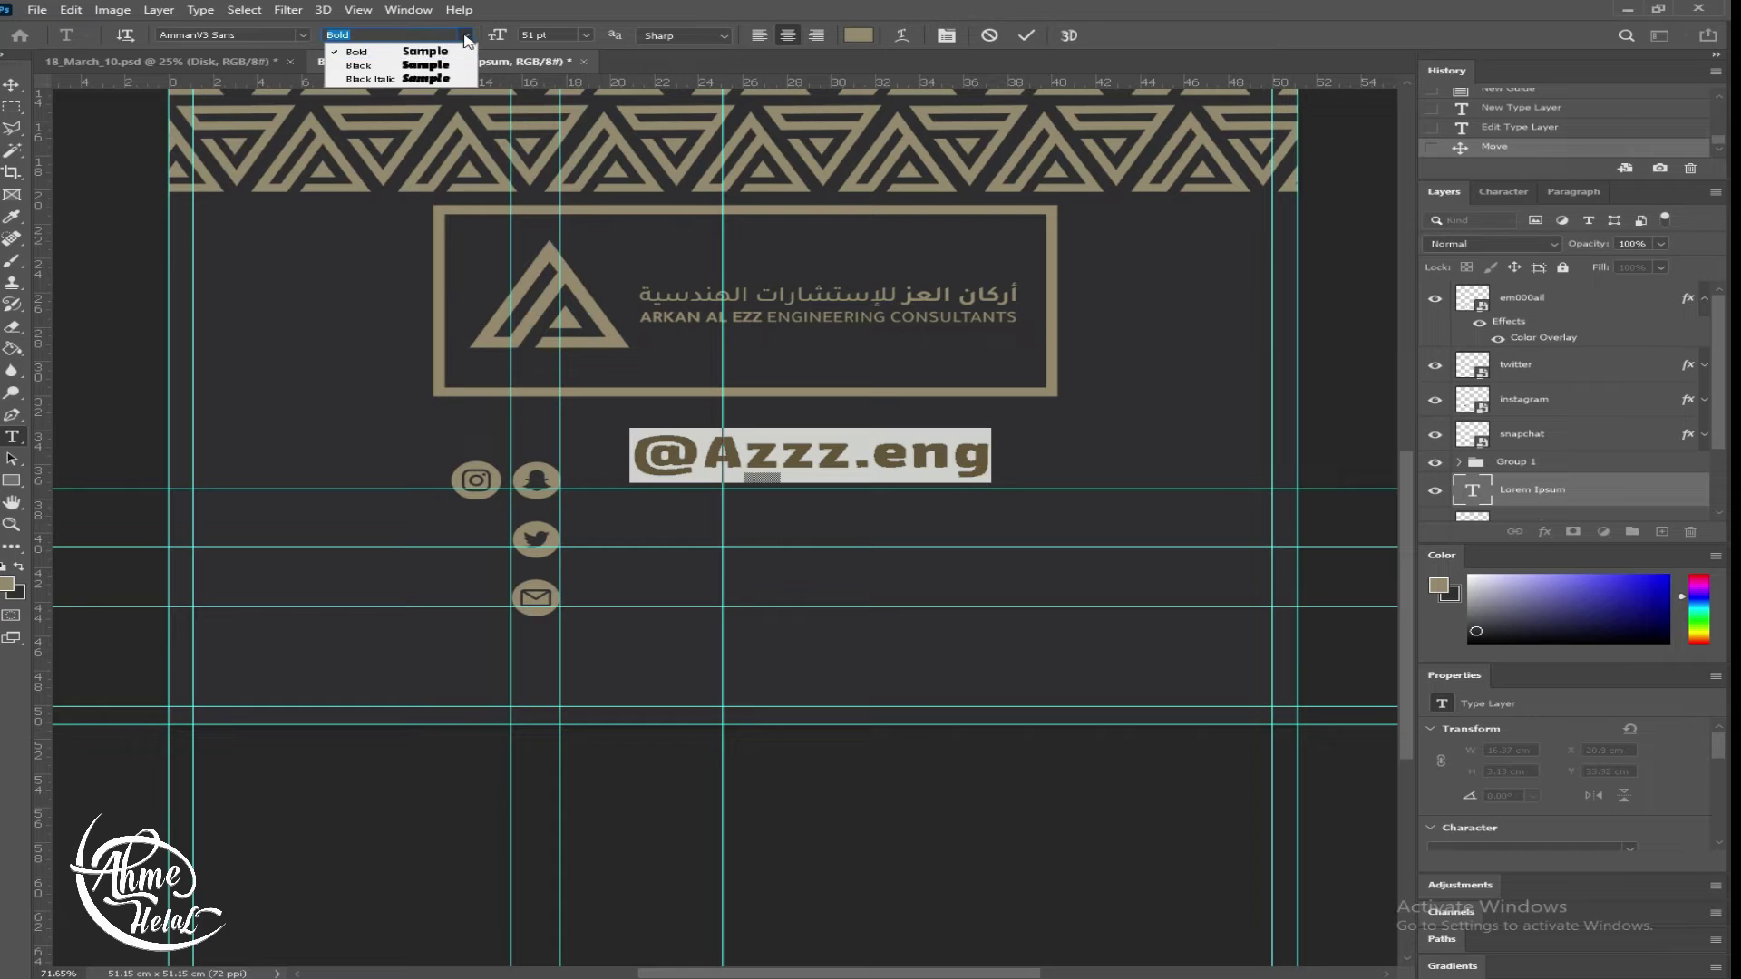
pyautogui.hotkey('ctrl', 'Return')
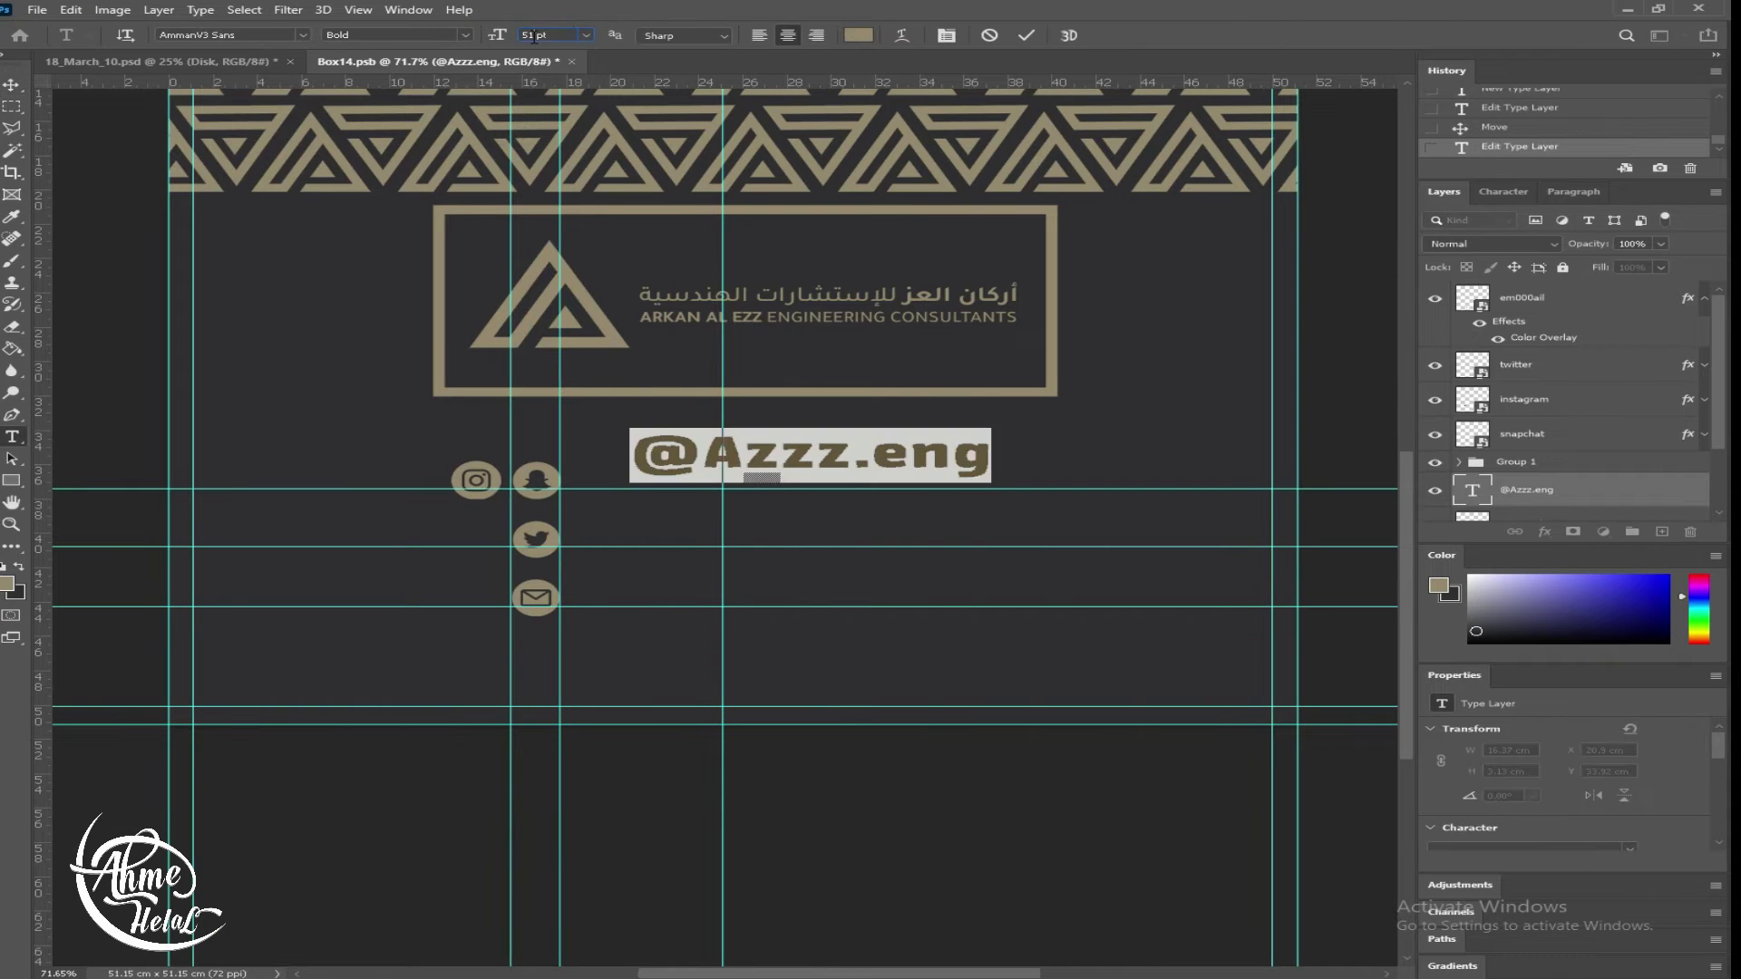
# - Move the handle text beside the Instagram and Snapchat icons
pyautogui.scroll(-2, 534, 36)
pyautogui.scroll(-3, 534, 36)
pyautogui.scroll(-20, 534, 36)
pyautogui.scroll(6, 534, 36)
pyautogui.scroll(1, 534, 37)
pyautogui.scroll(2, 535, 36)
pyautogui.scroll(1, 534, 36)
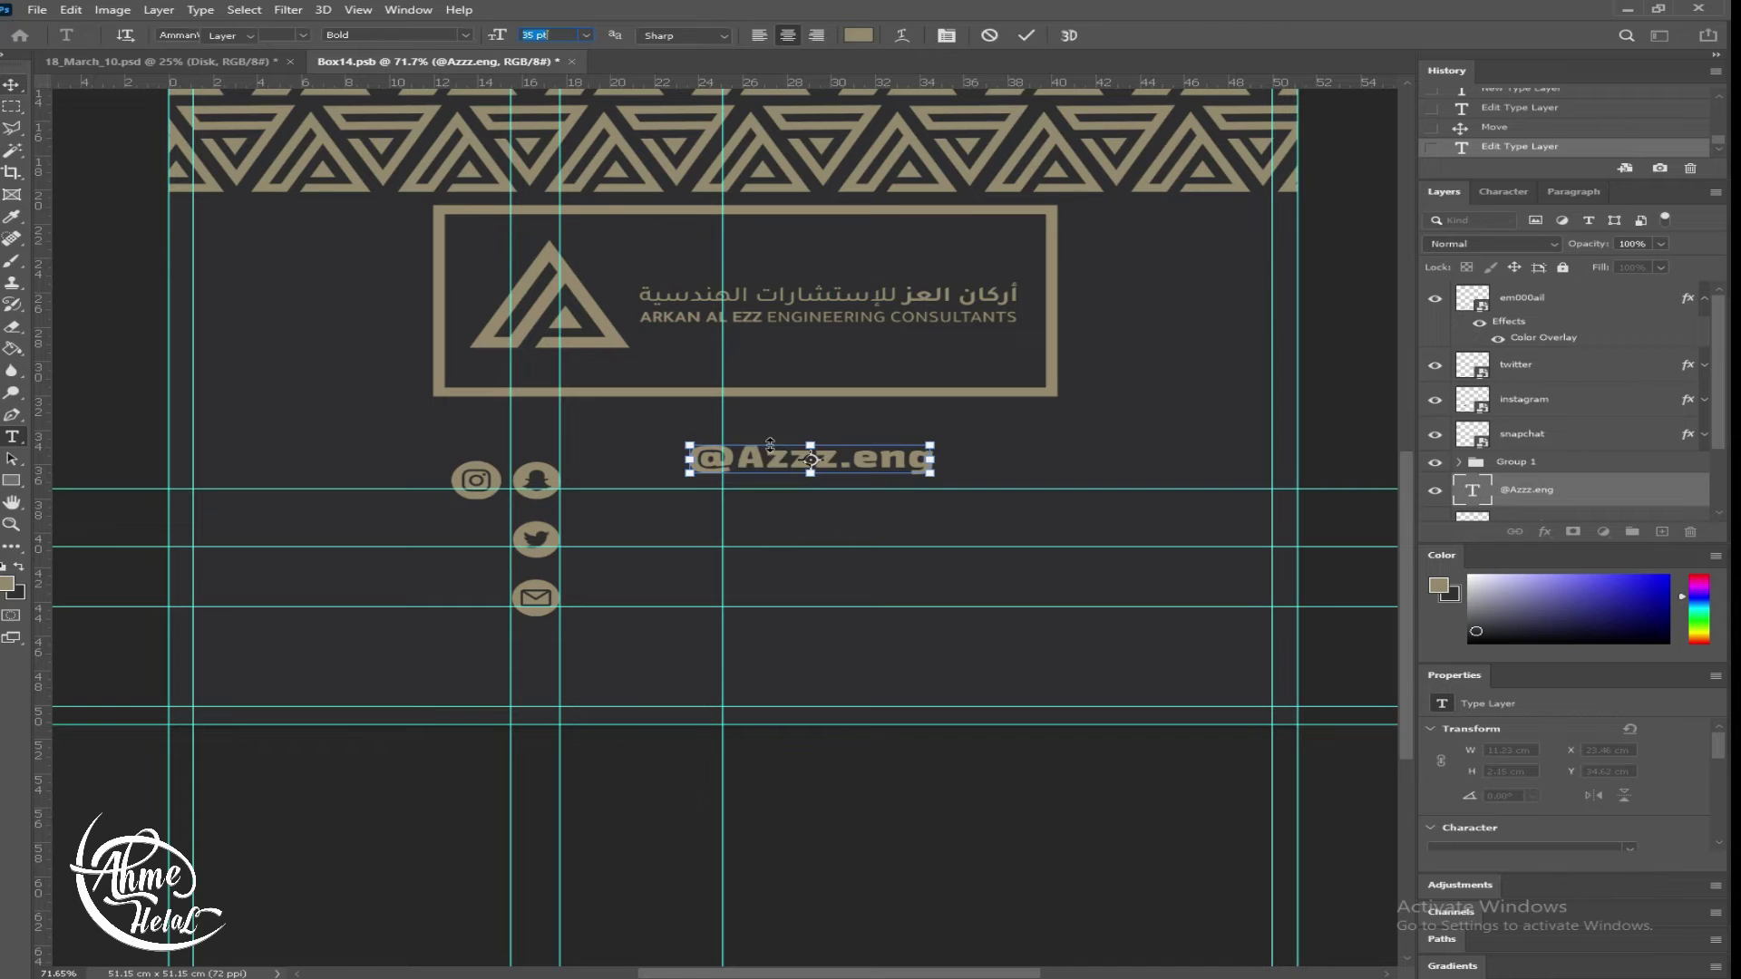
pyautogui.press('v')
pyautogui.moveTo(762, 470); pyautogui.dragTo(650, 499)
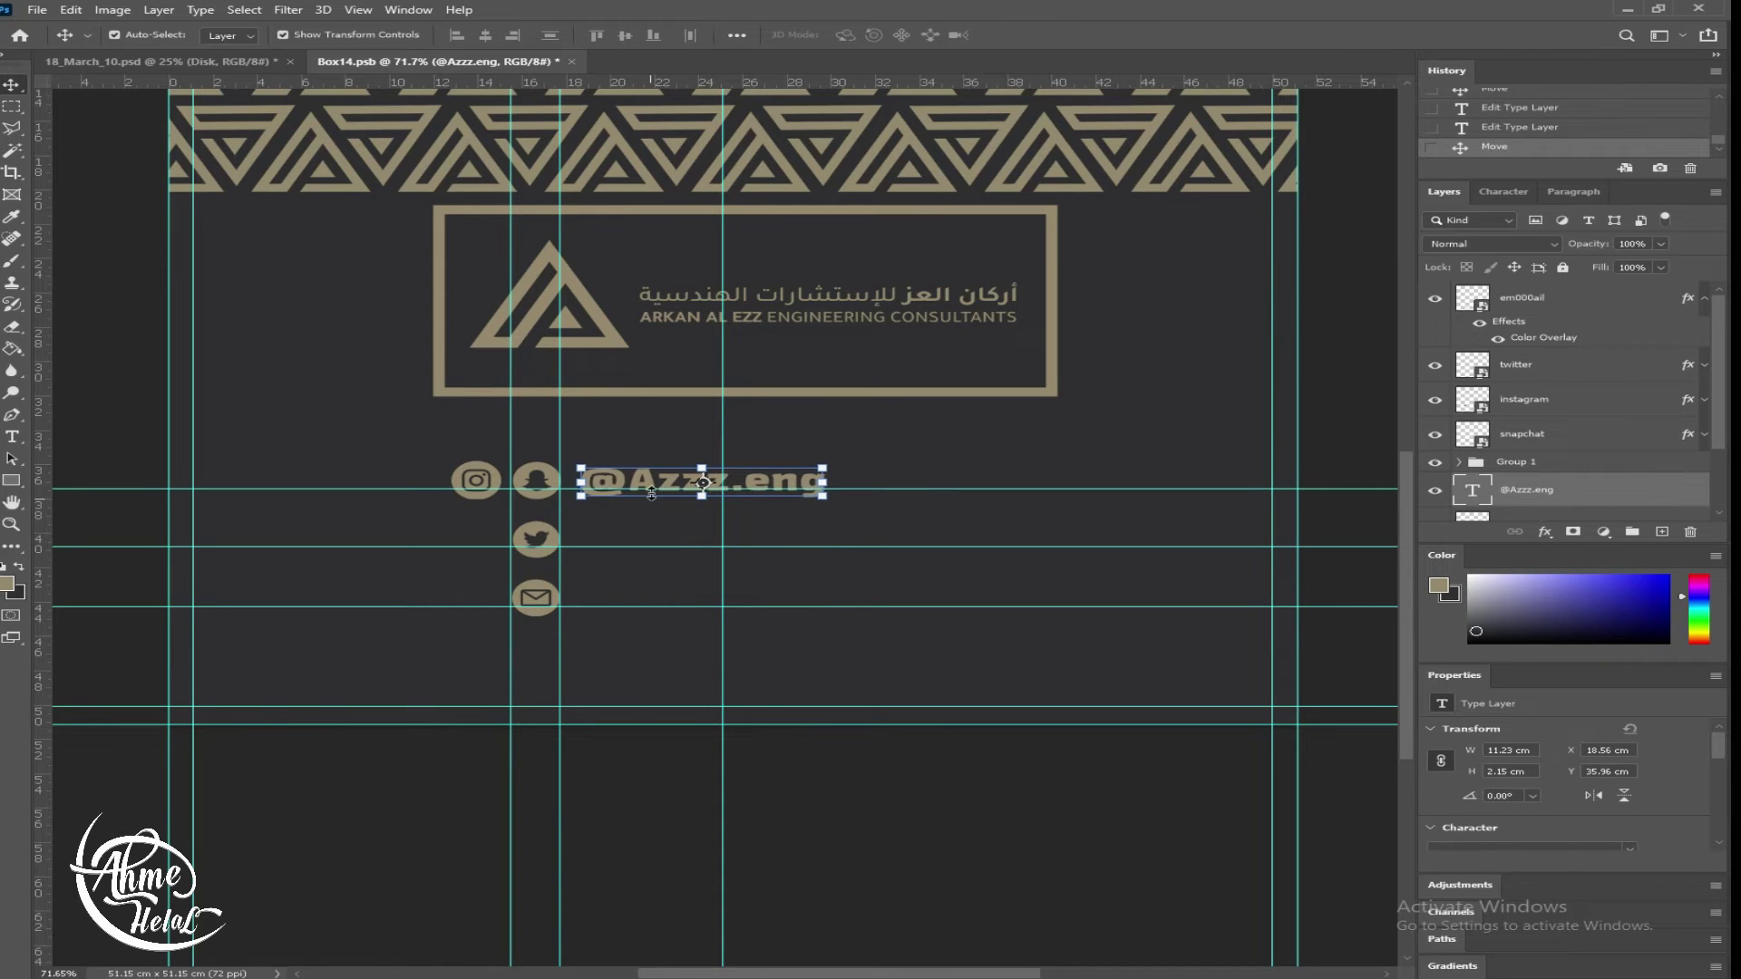
# - Duplicate the handle beside the bird icon, drop its @ sign, and align it with the first
pyautogui.click(731, 462)
pyautogui.moveTo(653, 484); pyautogui.dragTo(656, 542)
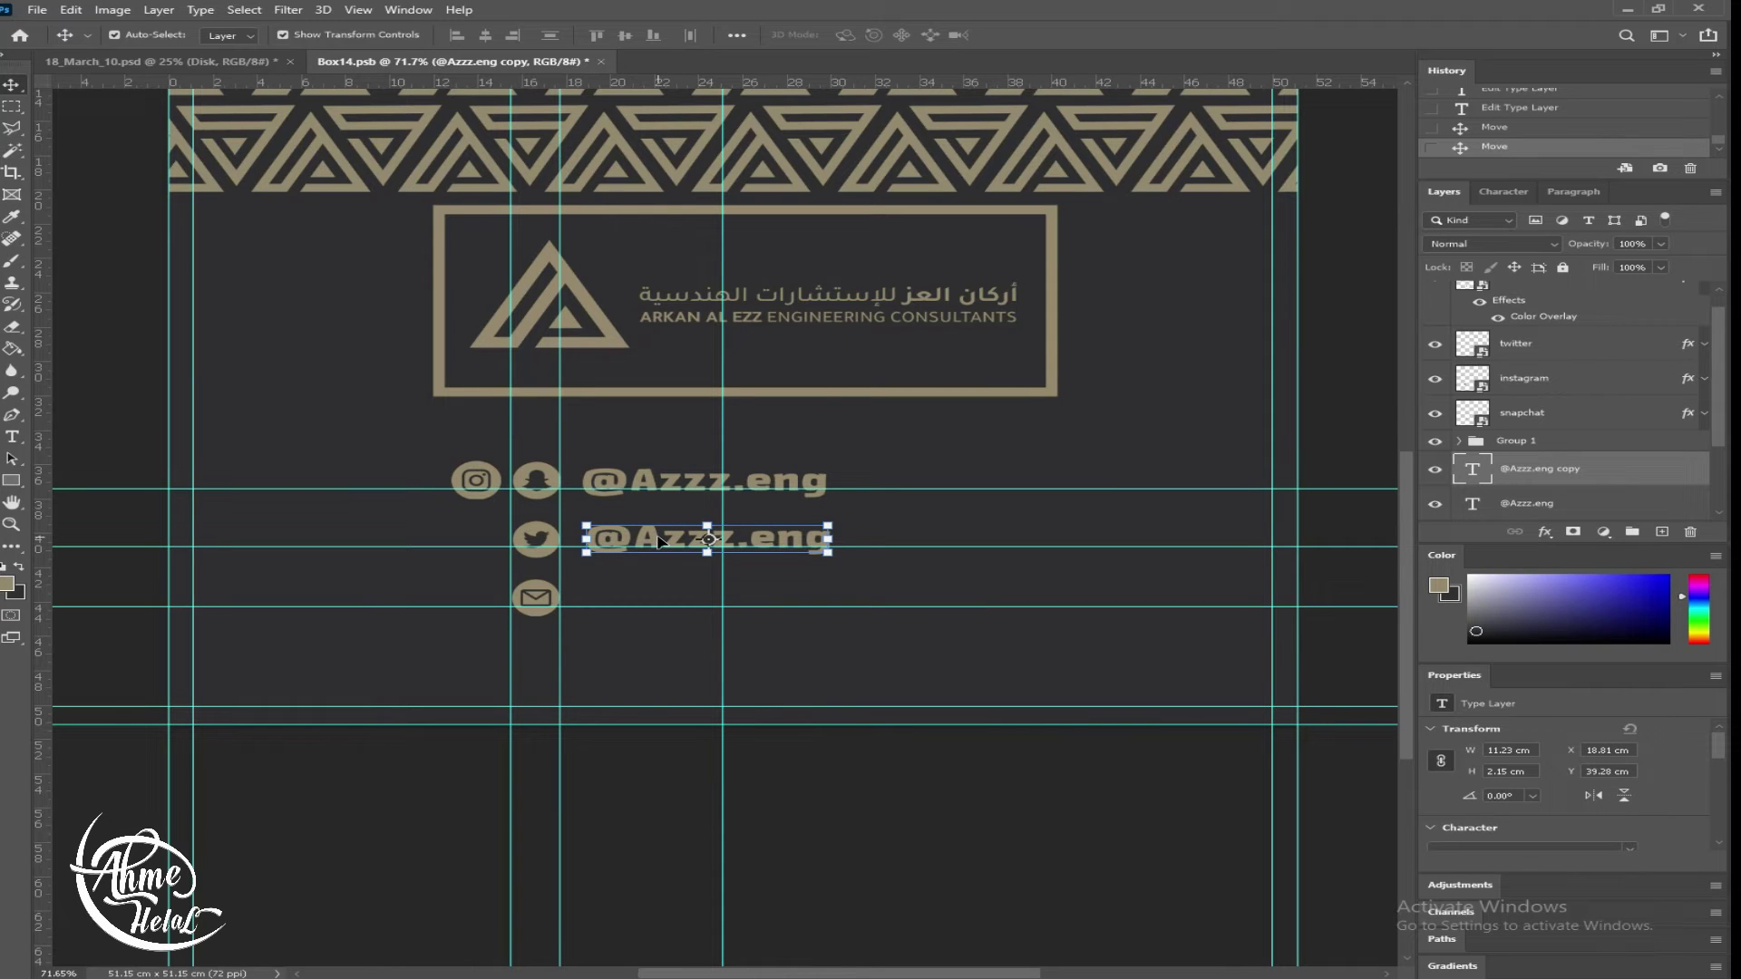
pyautogui.doubleClick(658, 542)
pyautogui.click(608, 538)
pyautogui.press('BackSpace')
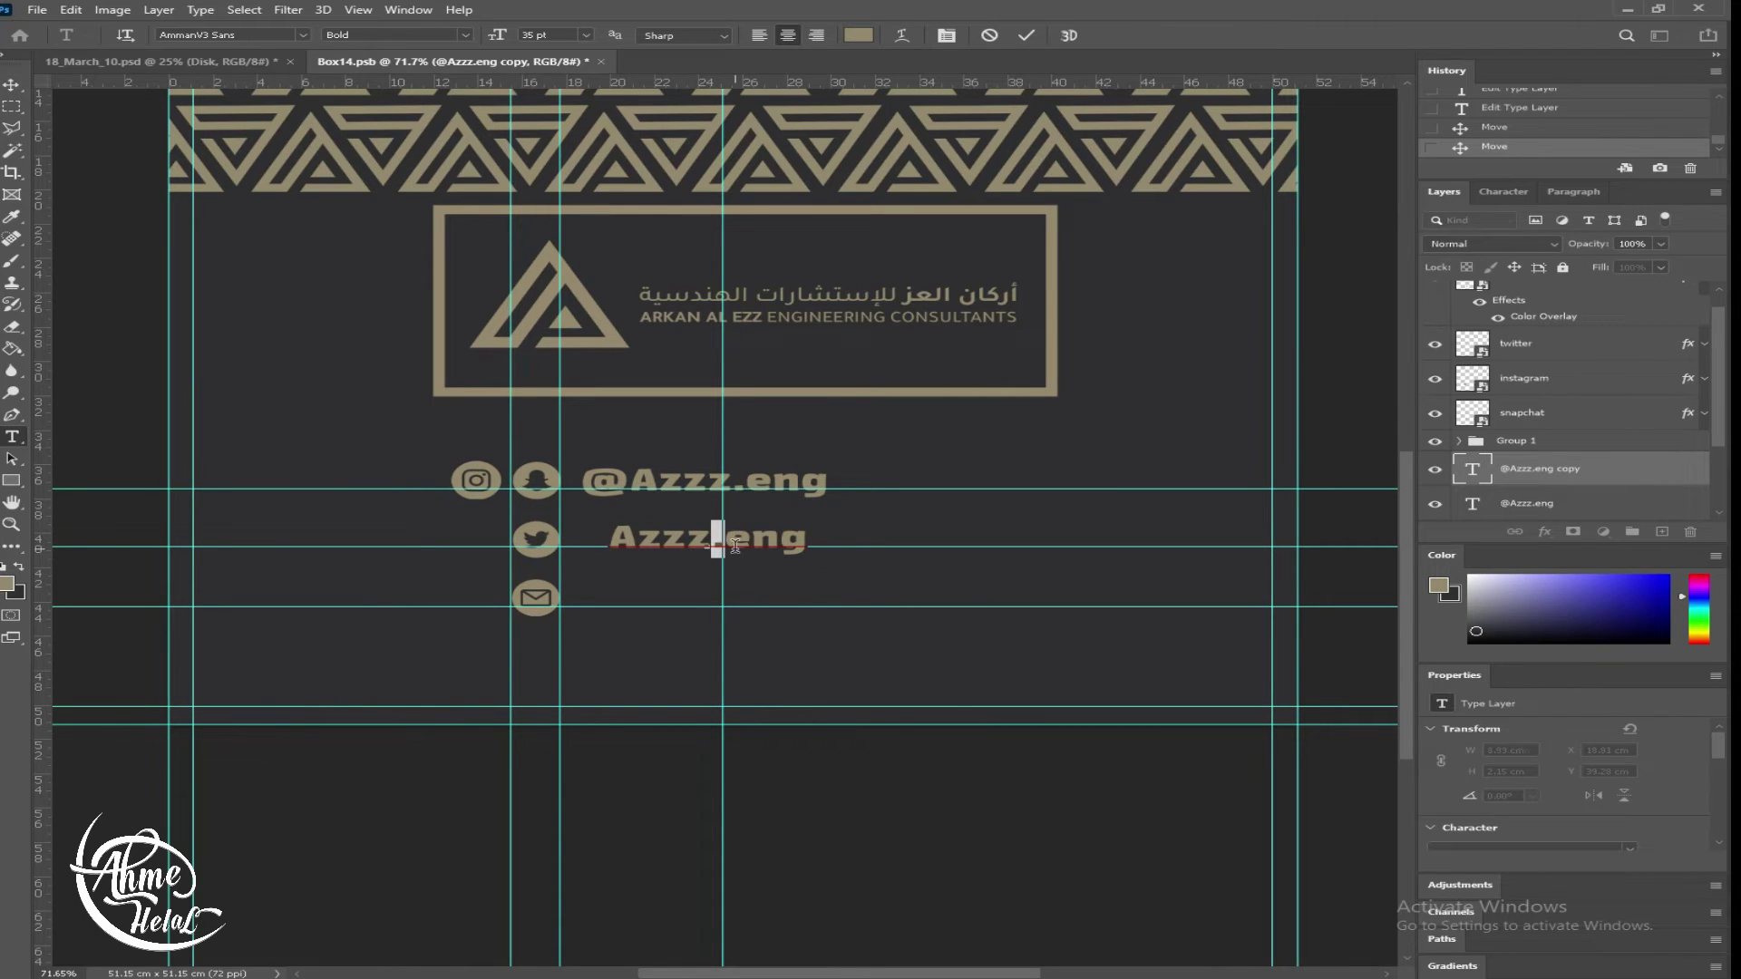
pyautogui.write('_')
pyautogui.hotkey('ctrl', 'Return')
pyautogui.hotkey('ctrl', 't')
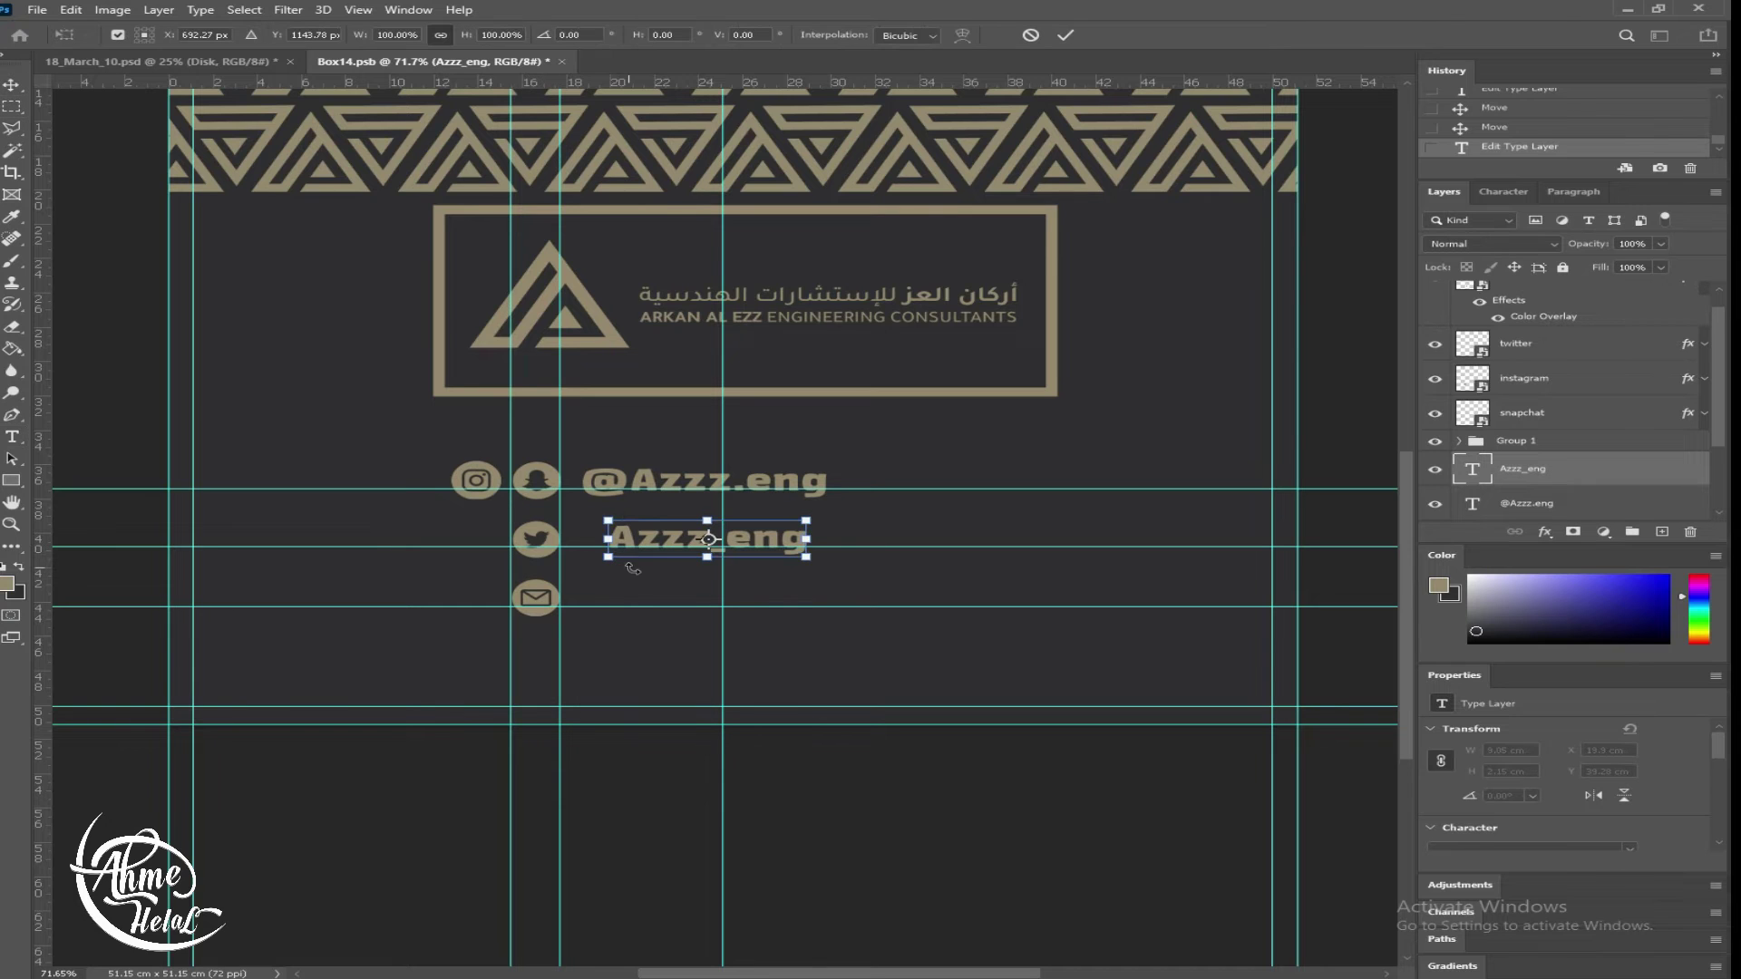
pyautogui.press('Return')
pyautogui.moveTo(680, 540)
pyautogui.mouseDown()
pyautogui.moveTo(655, 540)
pyautogui.moveTo(632, 599)
pyautogui.mouseUp()
pyautogui.click(657, 581)
# - Change the envelope-row copy to the e-mail address and line it up with the handles
pyautogui.doubleClick(632, 596)
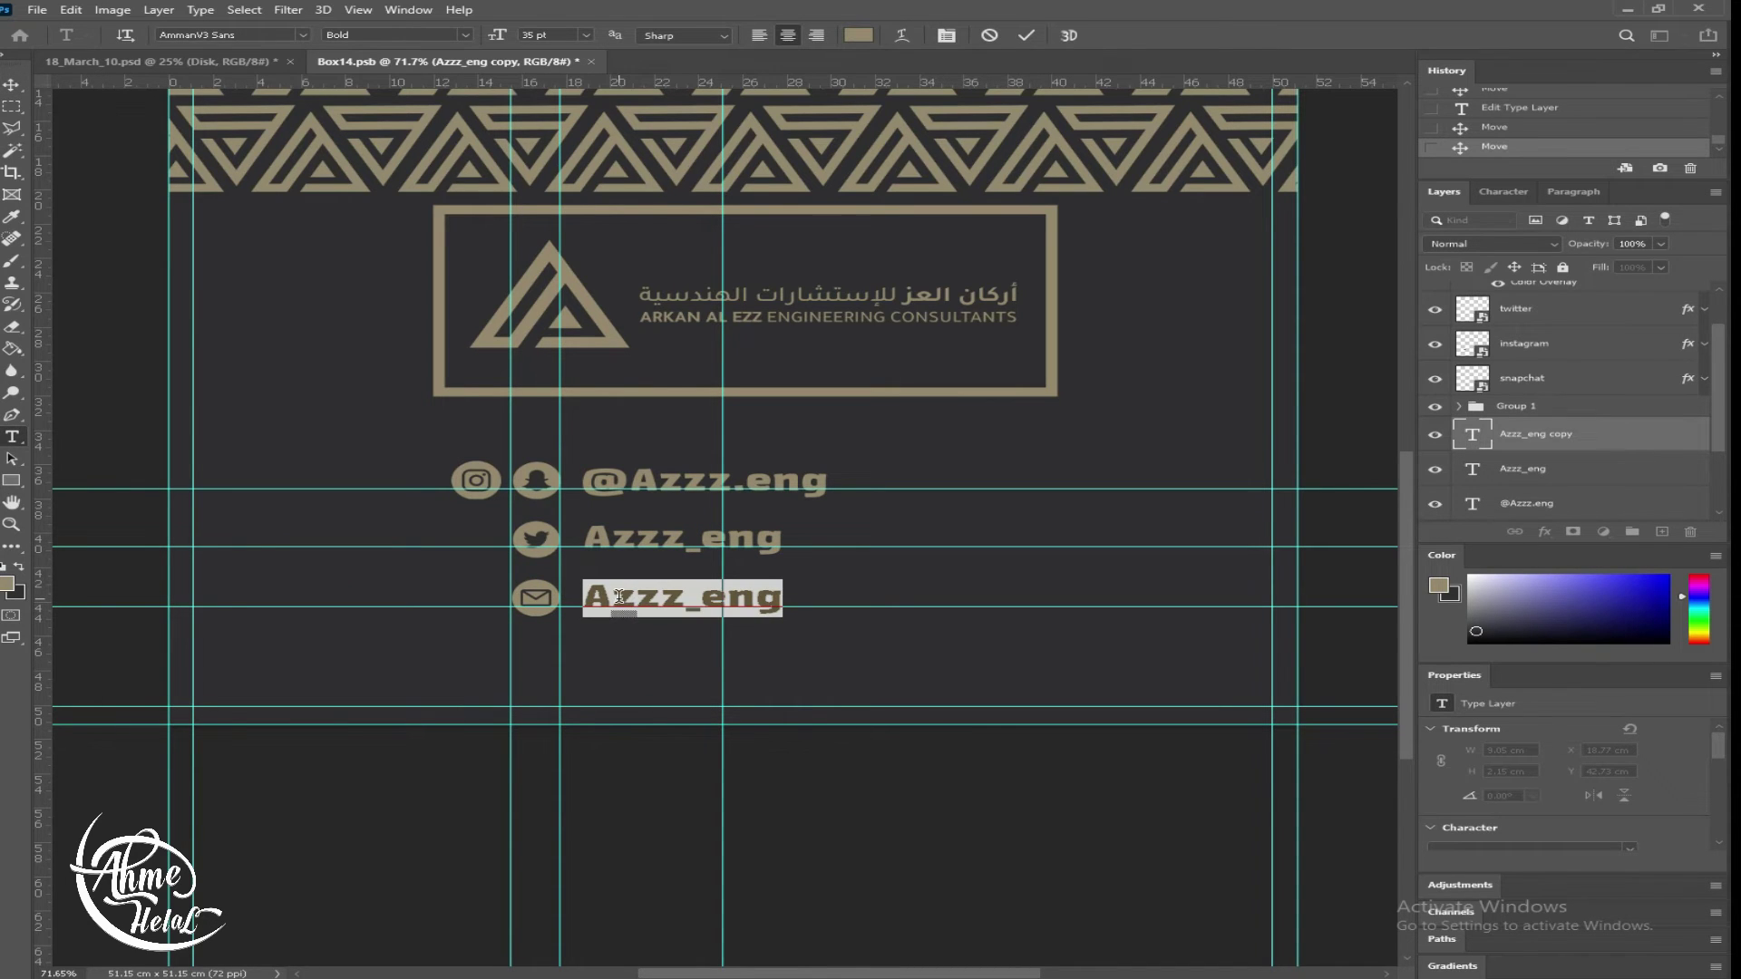
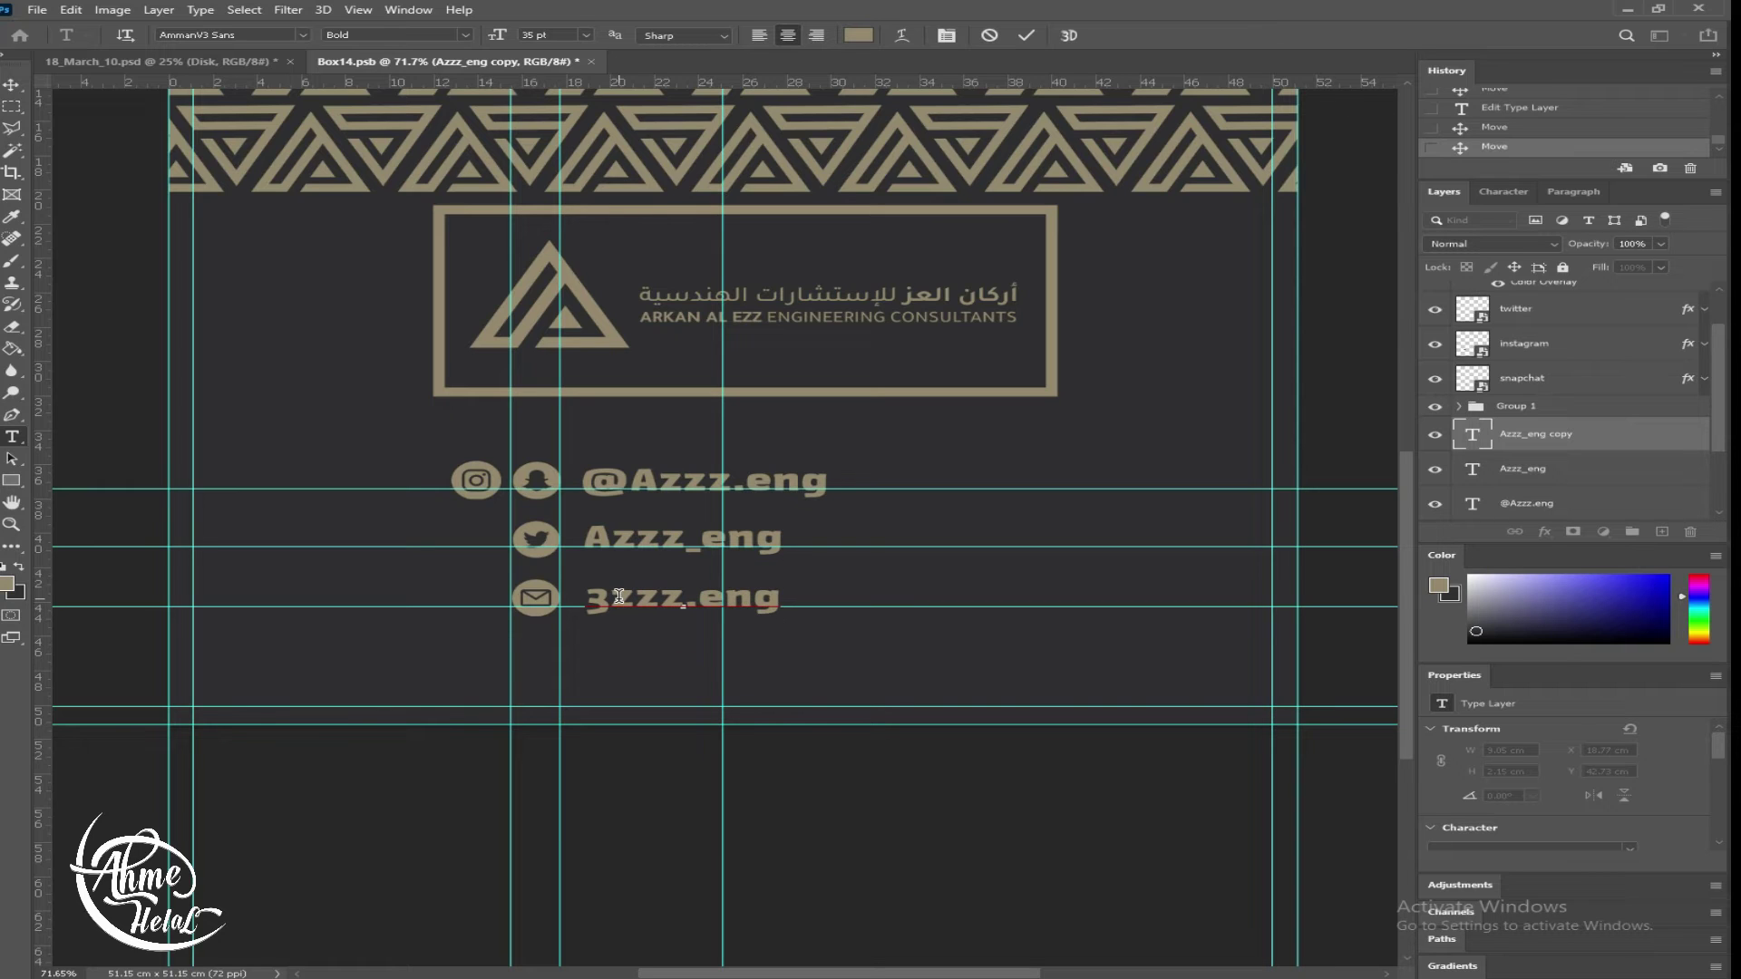
pyautogui.click(12, 84)
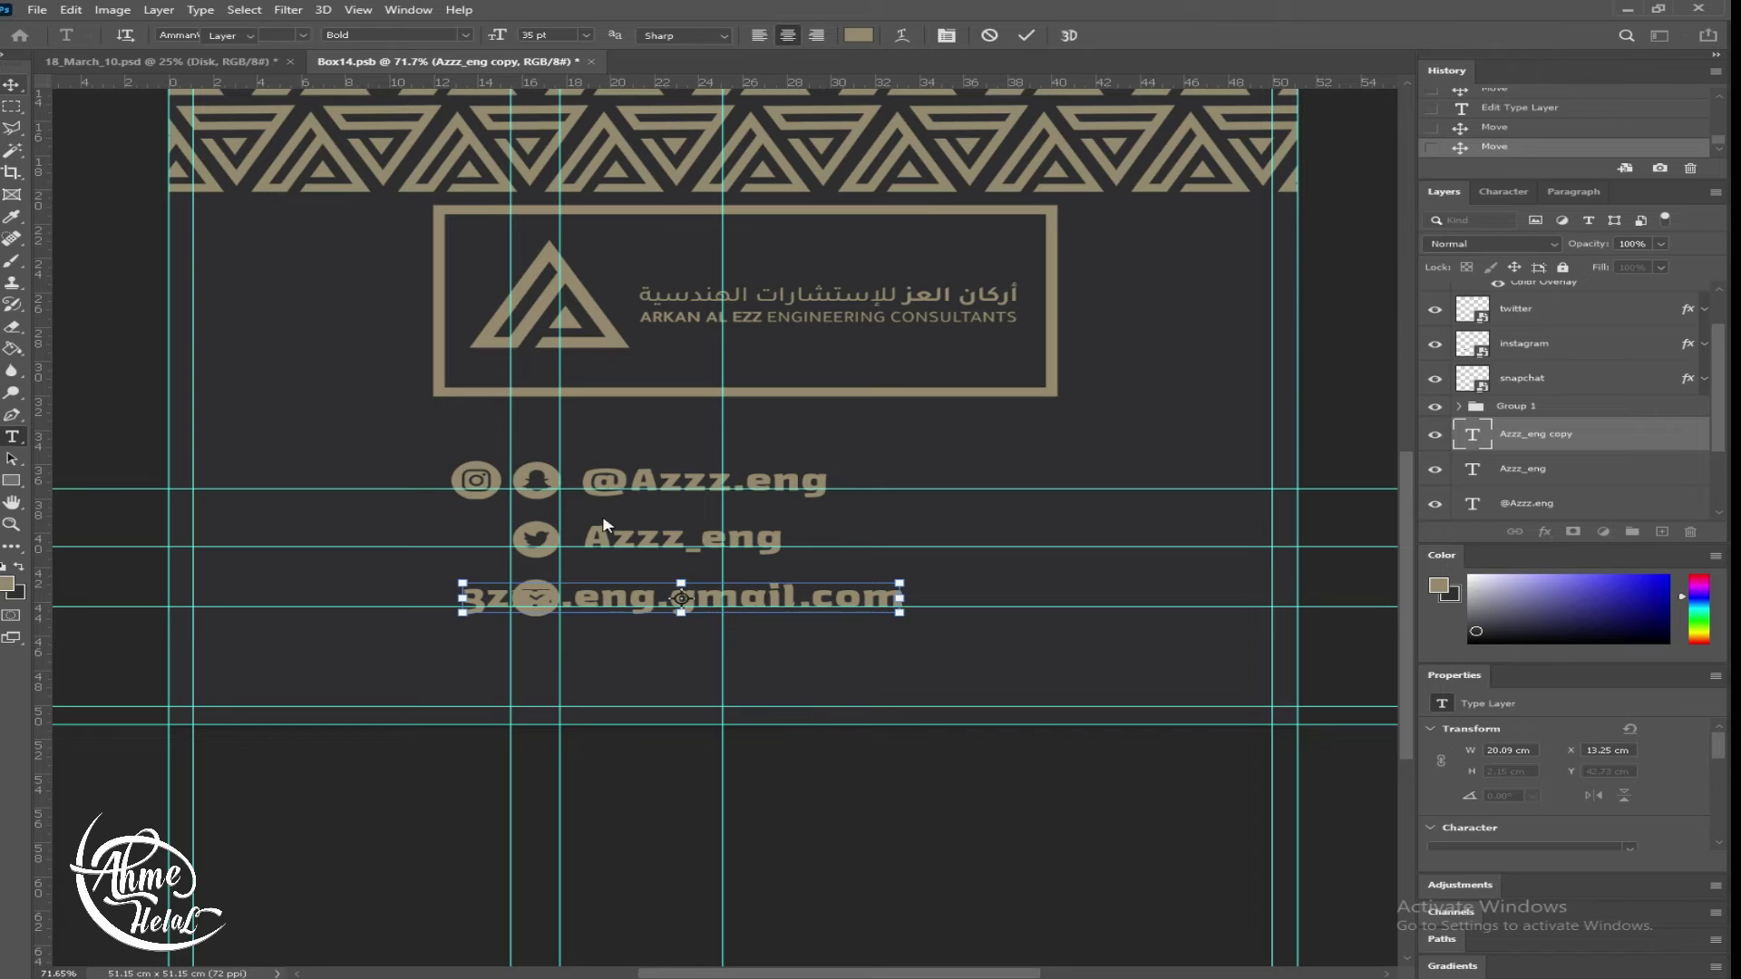
pyautogui.moveTo(749, 600); pyautogui.dragTo(863, 596)
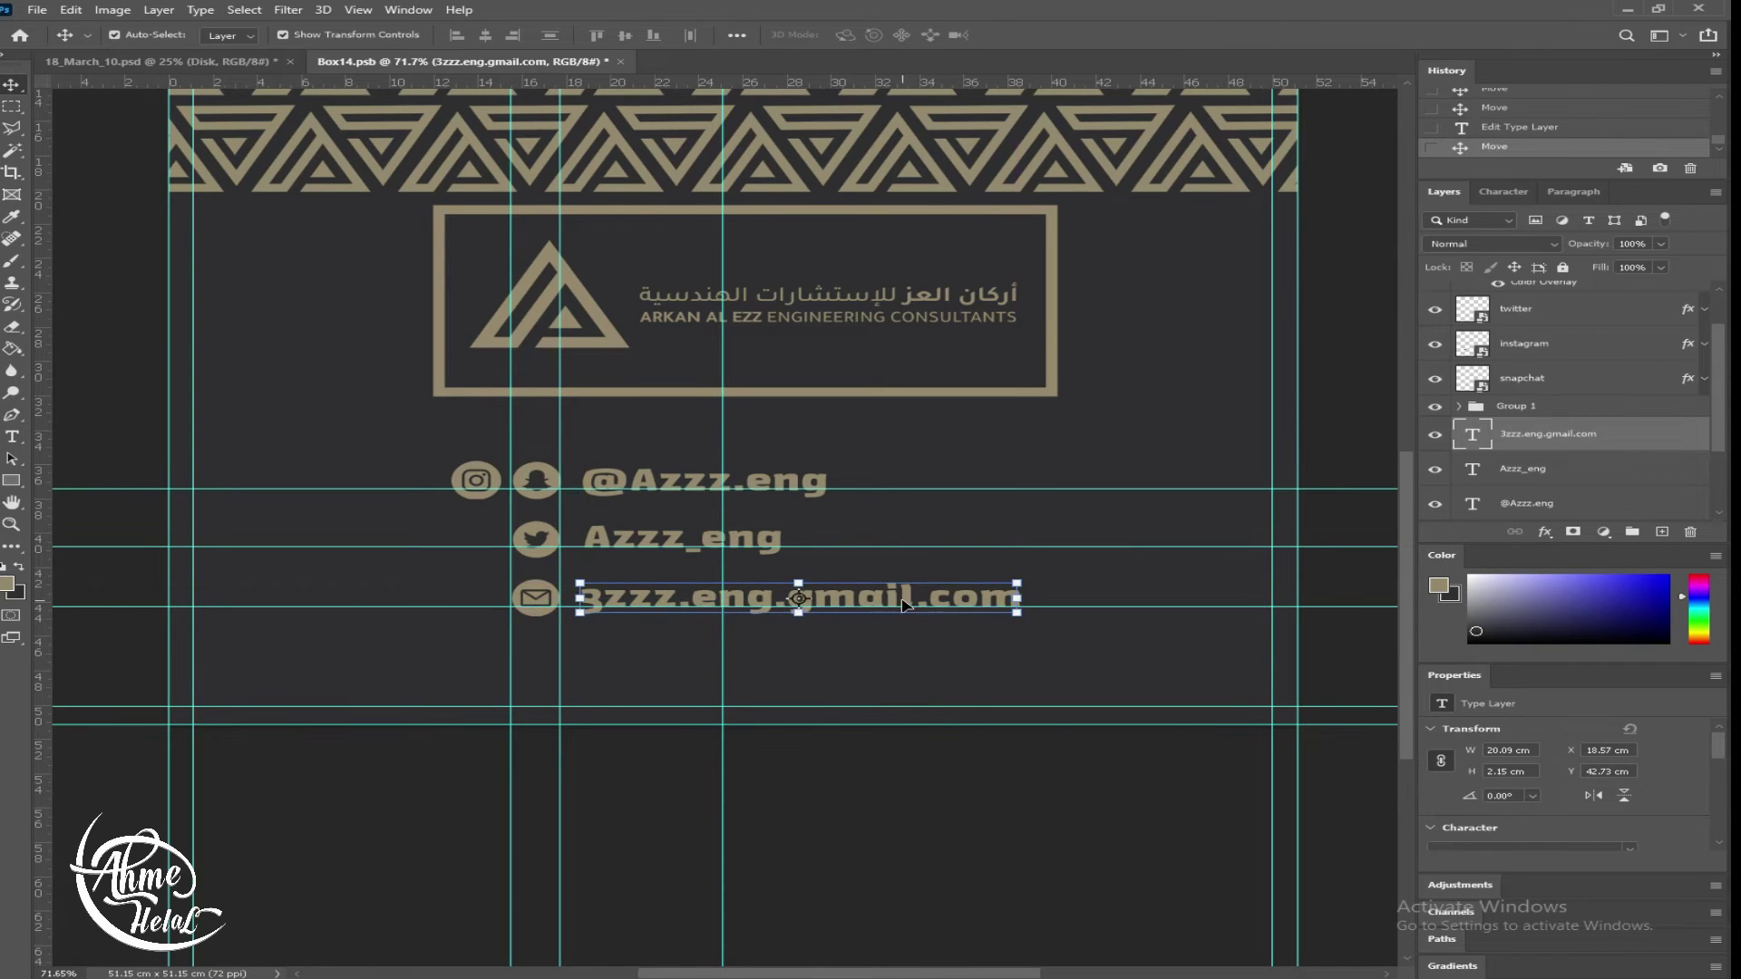
pyautogui.click(811, 730)
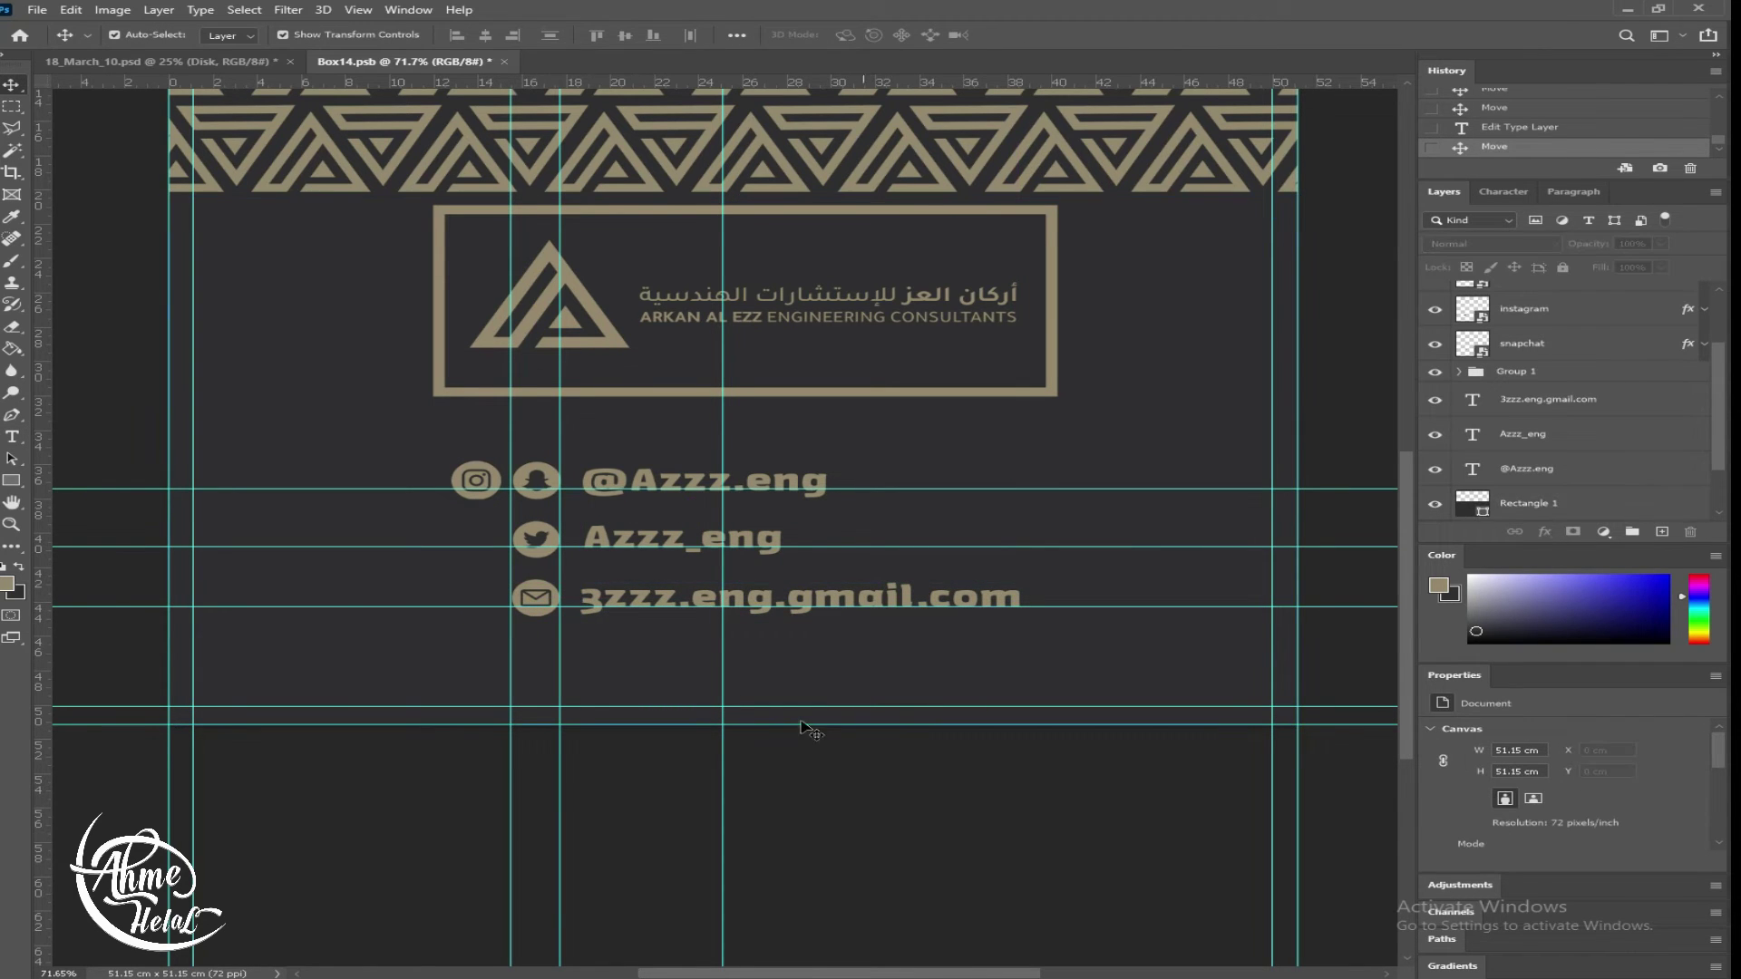
# - Reopen the e-mail text to check its font, leaving it unchanged
pyautogui.doubleClick(610, 603)
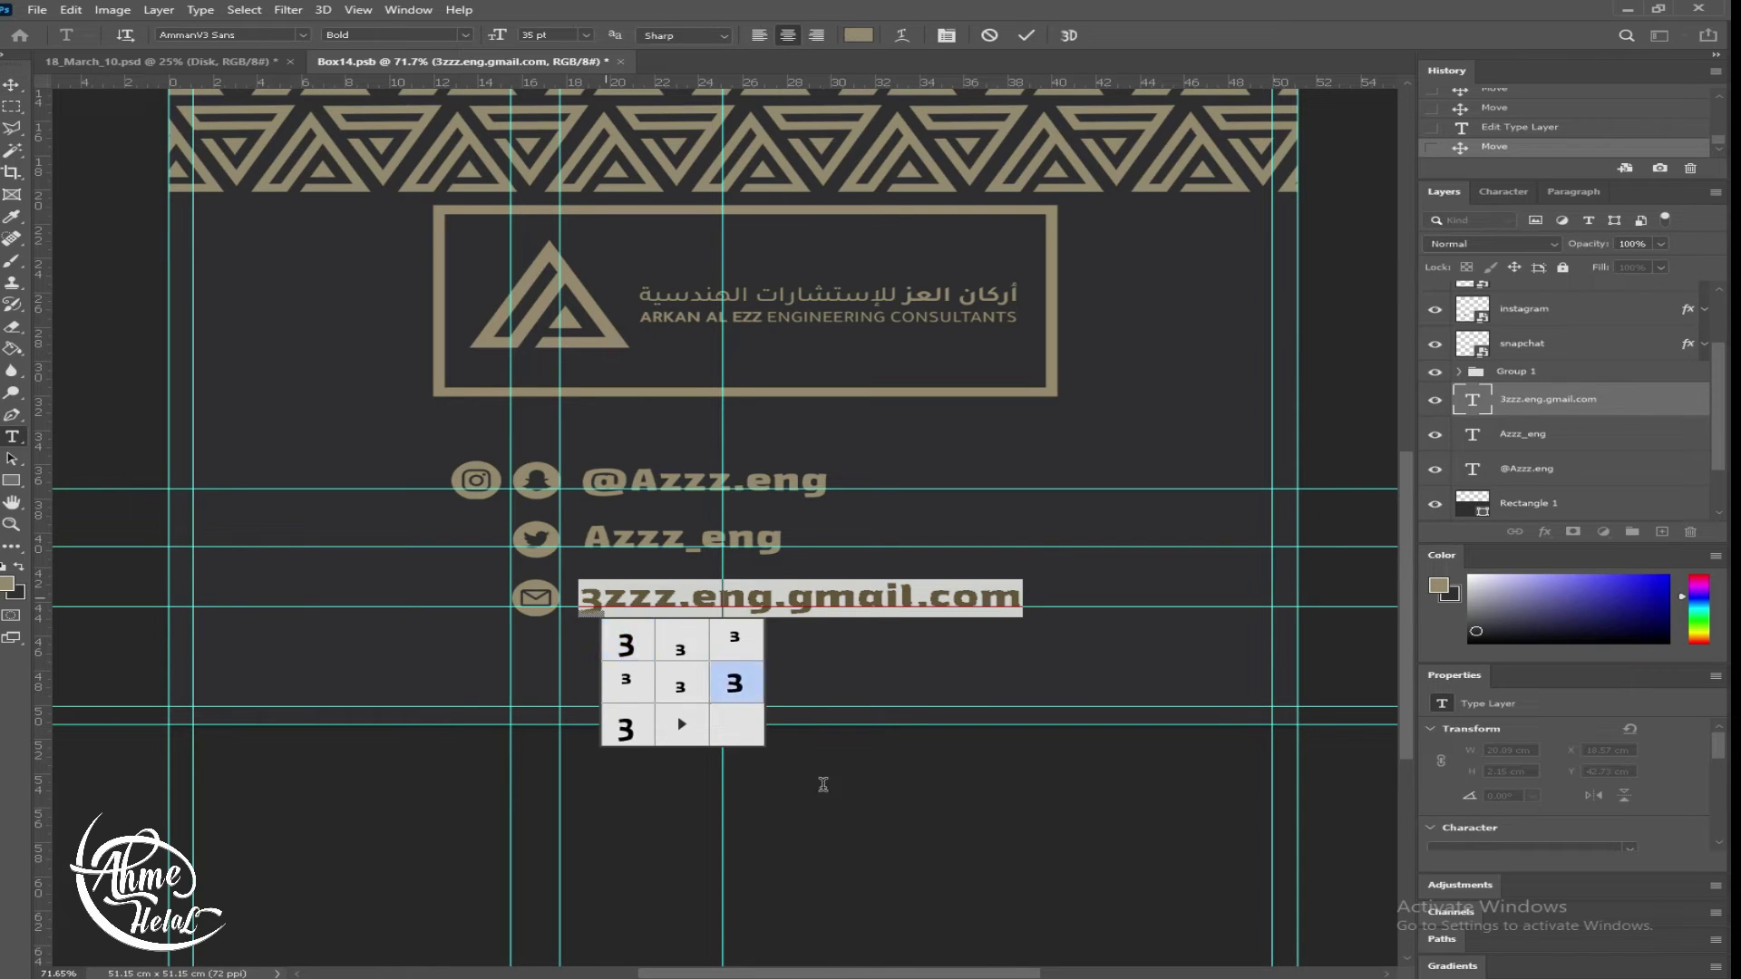
pyautogui.hotkey('ctrl', 'Return')
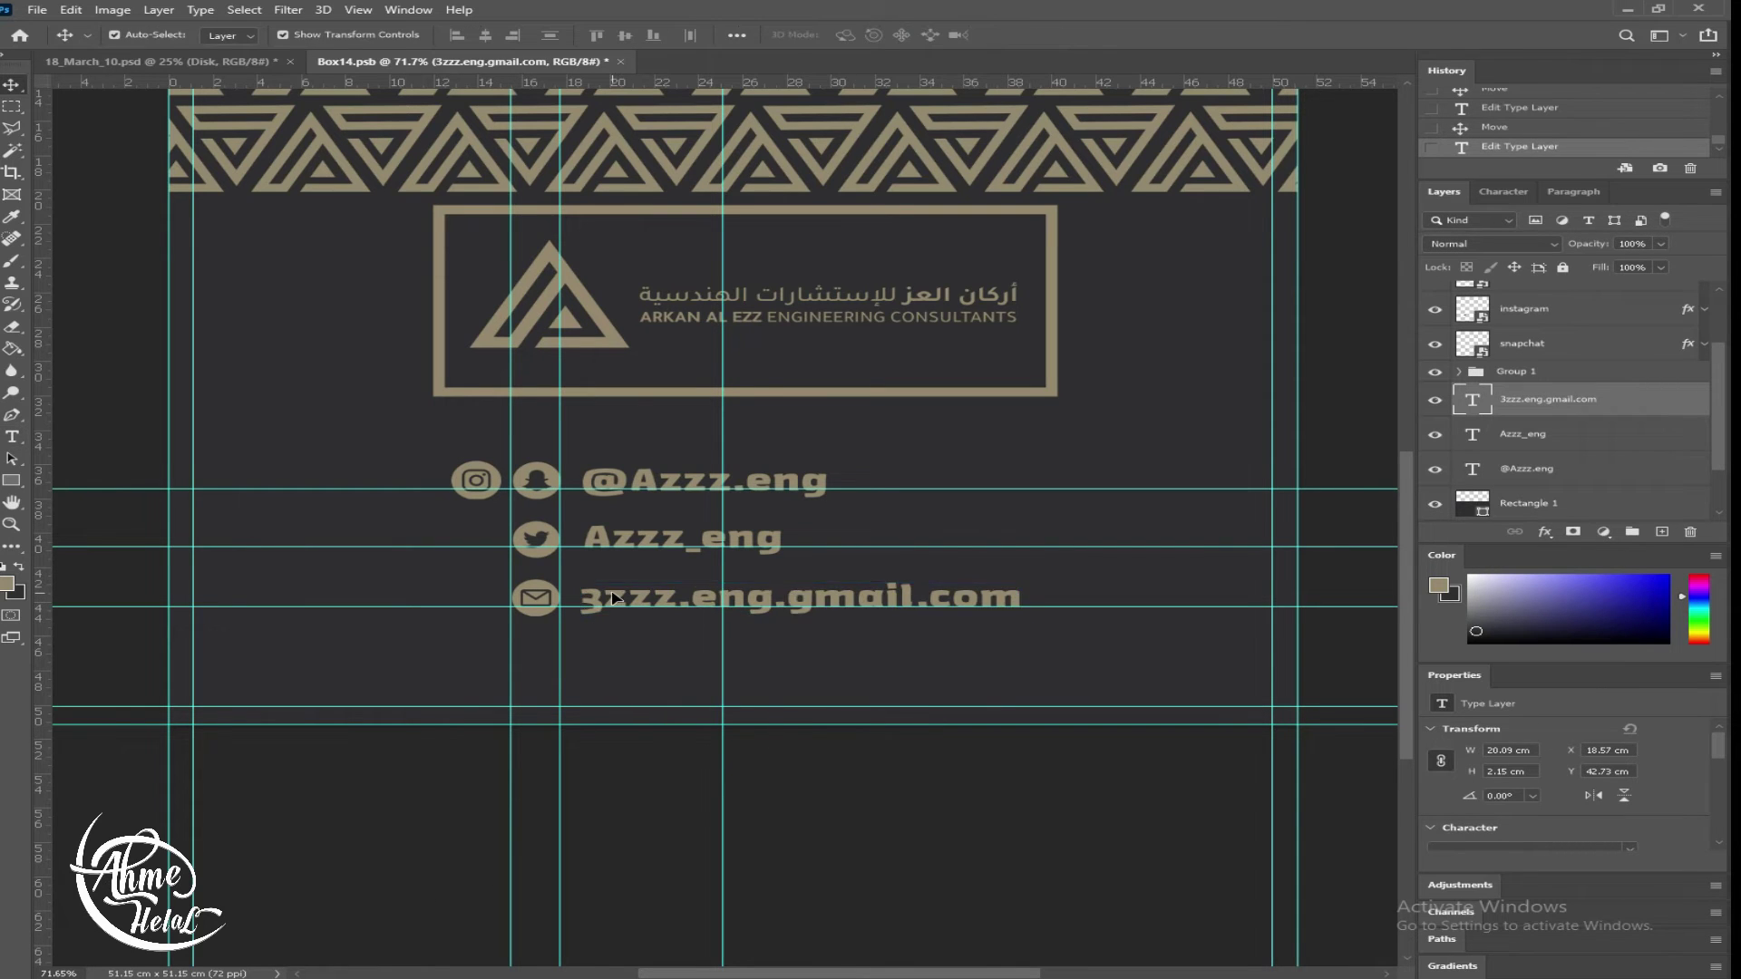
pyautogui.moveTo(582, 600); pyautogui.dragTo(599, 599)
pyautogui.click(641, 601)
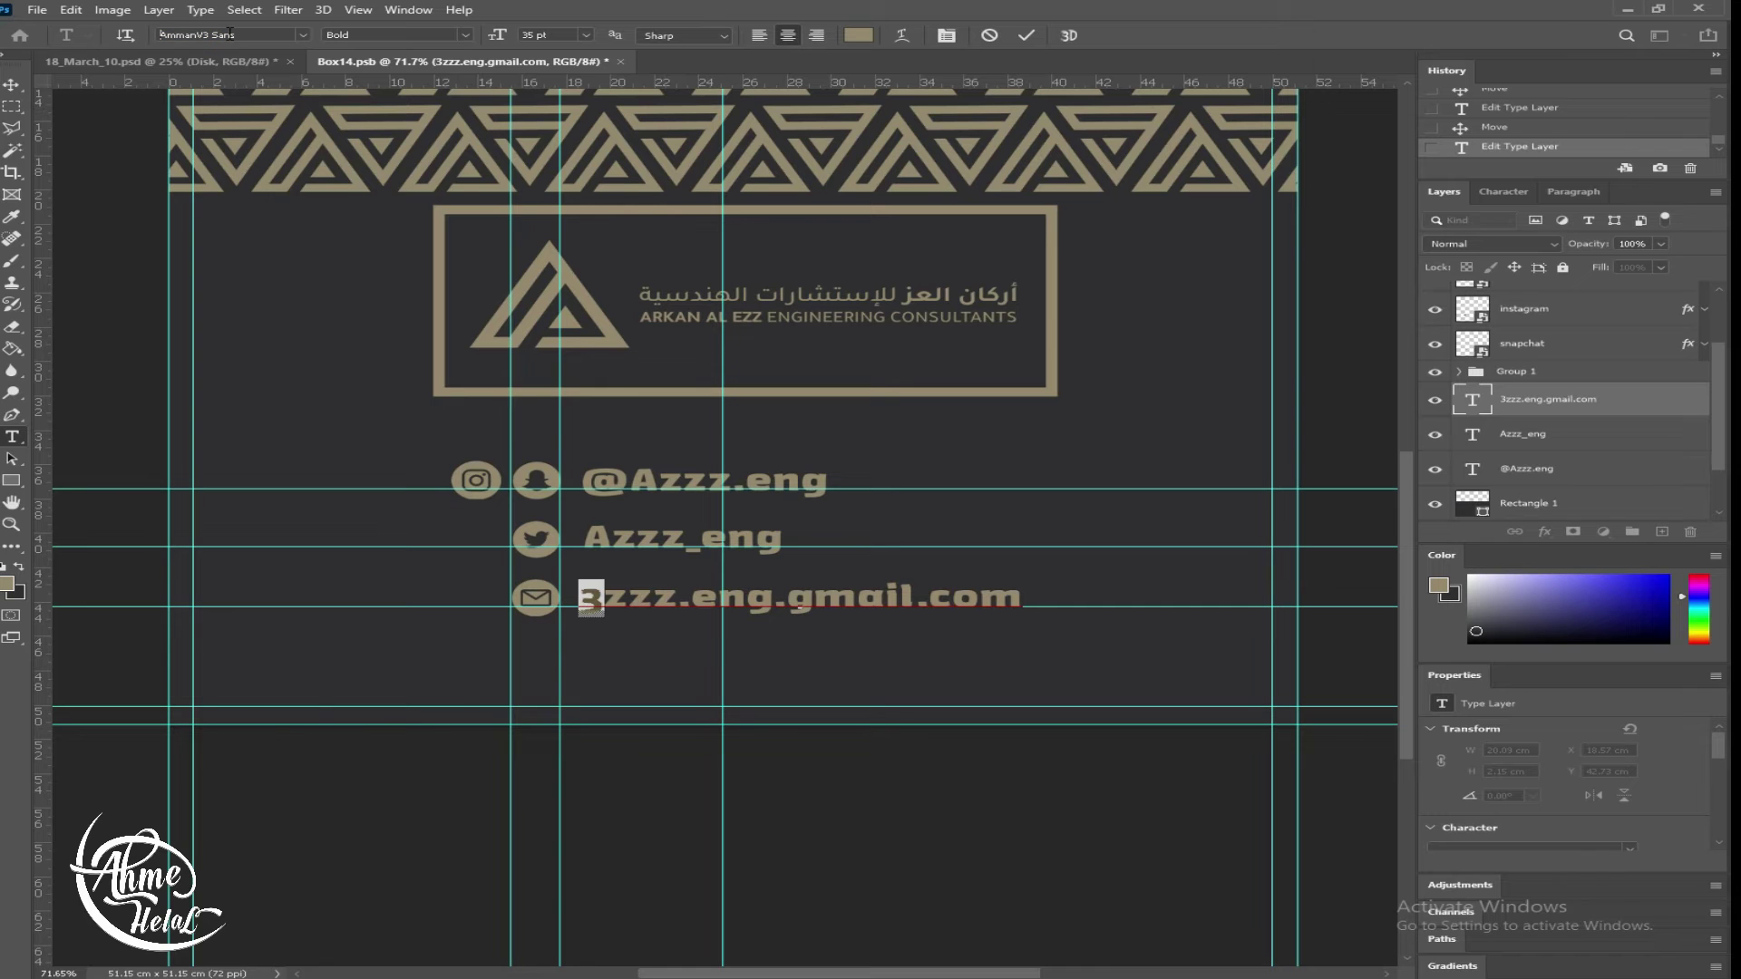
pyautogui.click(302, 34)
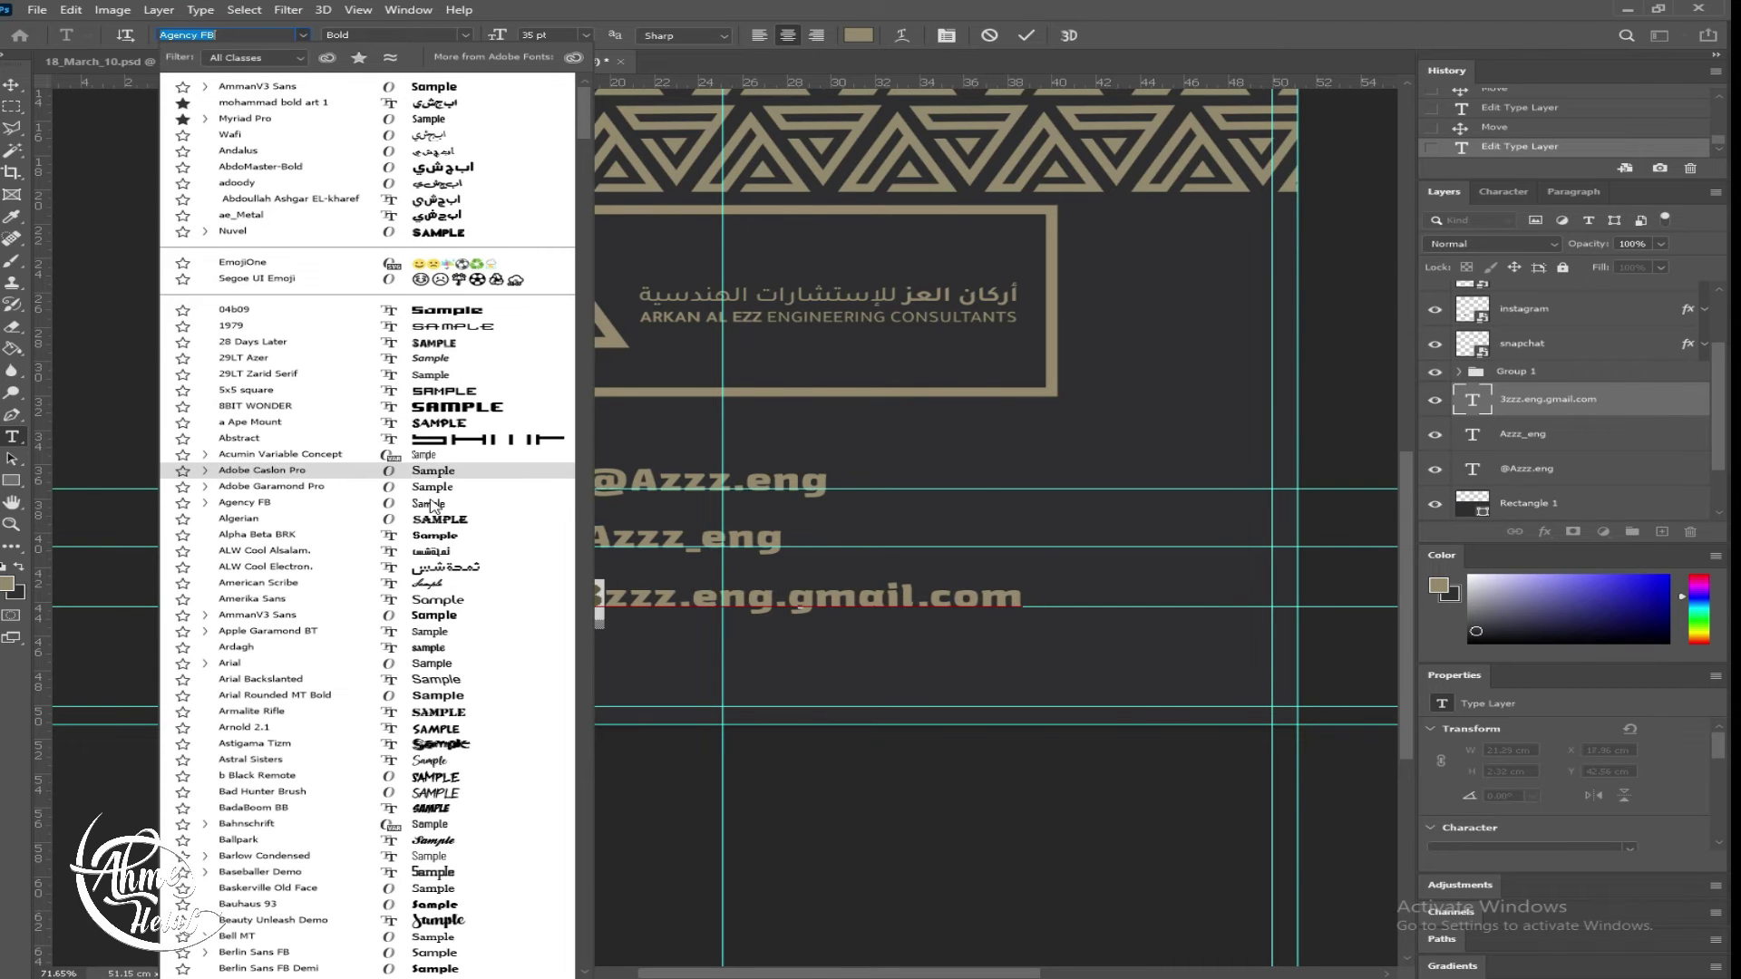
pyautogui.press('Escape')
pyautogui.click(13, 85)
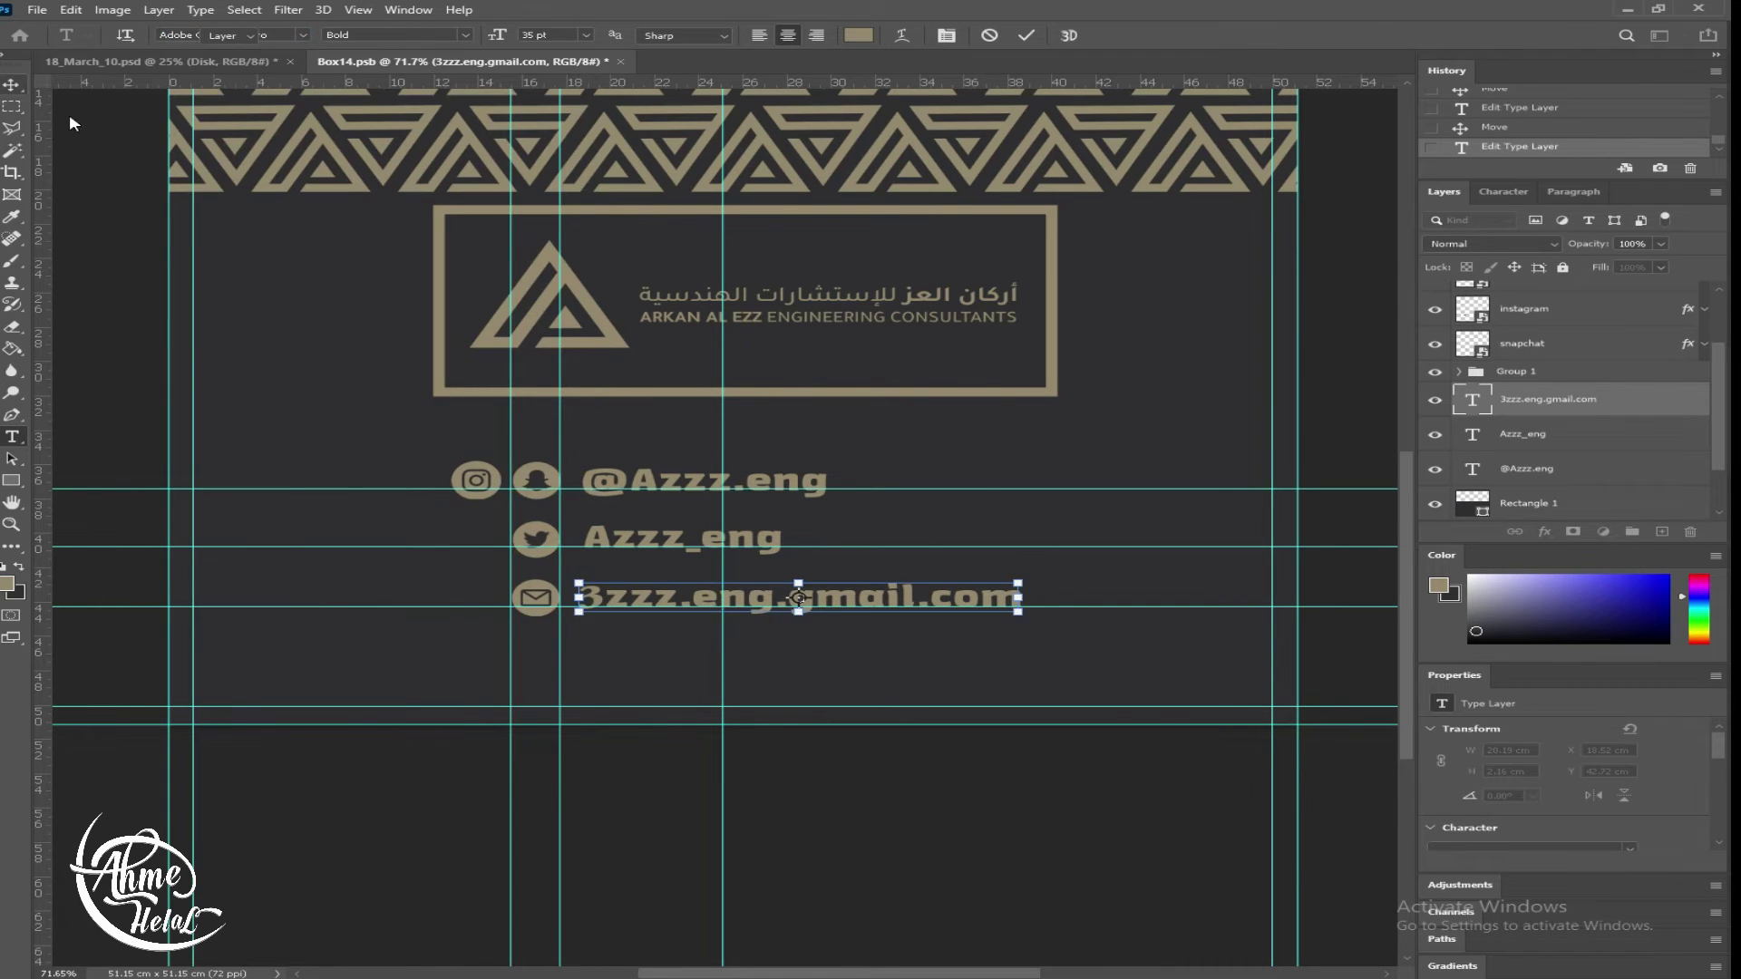
pyautogui.click(661, 797)
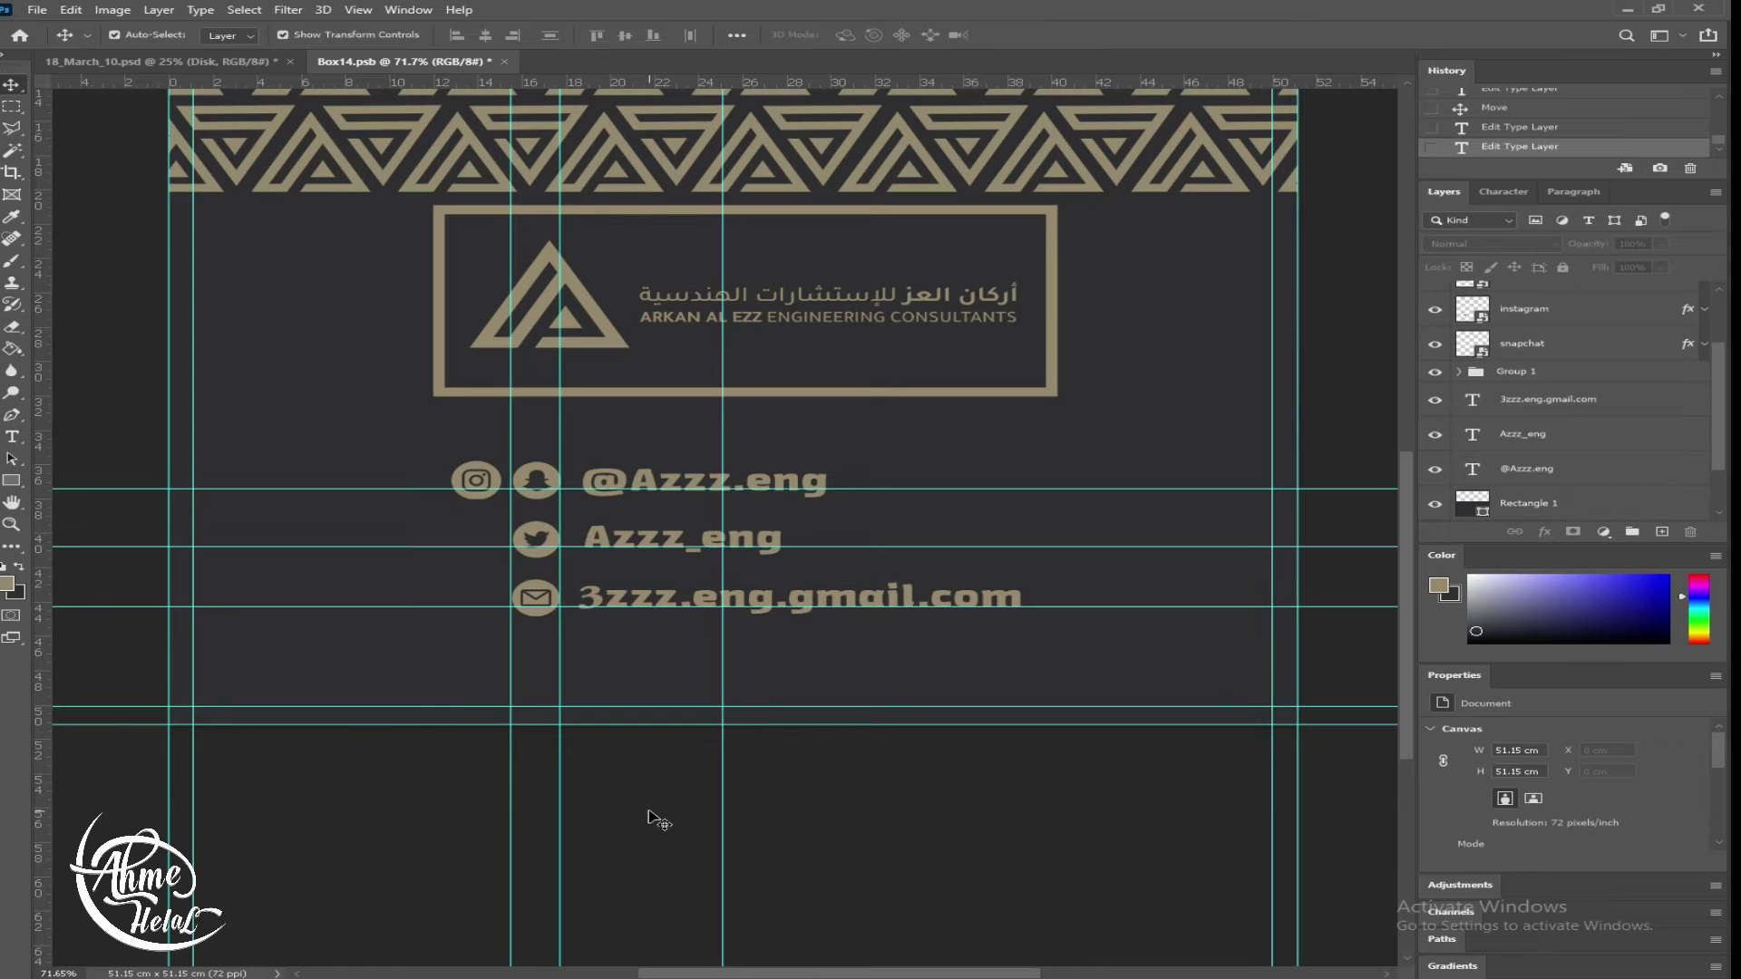
# - Group the four contact icon layers and three text layers into Group 2
pyautogui.scroll(6, 816, 672)
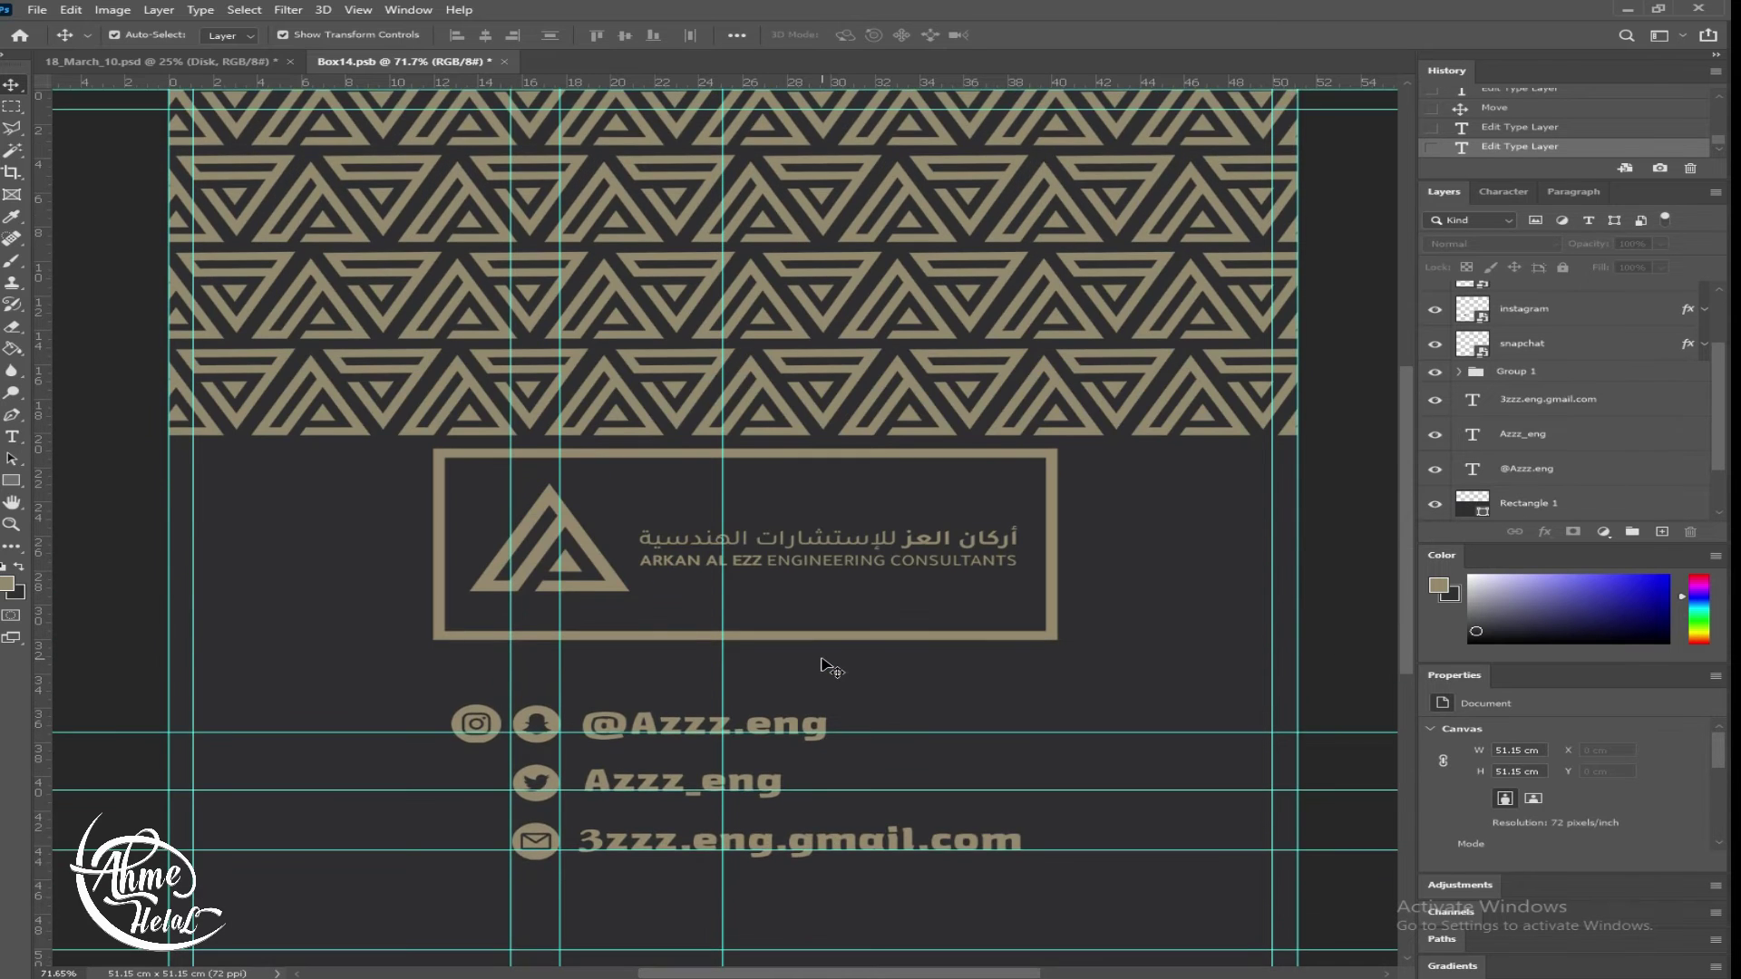
pyautogui.scroll(-3, 828, 668)
pyautogui.scroll(2, 1543, 419)
pyautogui.click(1704, 300)
pyautogui.click(1643, 302)
pyautogui.hotkey('ctrl', '0')
pyautogui.keyDown('ctrl'); pyautogui.click(1592, 333); pyautogui.keyUp('ctrl')
pyautogui.keyDown('ctrl'); pyautogui.click(1578, 367); pyautogui.keyUp('ctrl')
pyautogui.keyDown('ctrl'); pyautogui.click(1568, 402); pyautogui.keyUp('ctrl')
pyautogui.scroll(-3, 1565, 399)
pyautogui.keyDown('ctrl'); pyautogui.click(1562, 356); pyautogui.keyUp('ctrl')
pyautogui.keyDown('shift'); pyautogui.click(1564, 424); pyautogui.keyUp('shift')
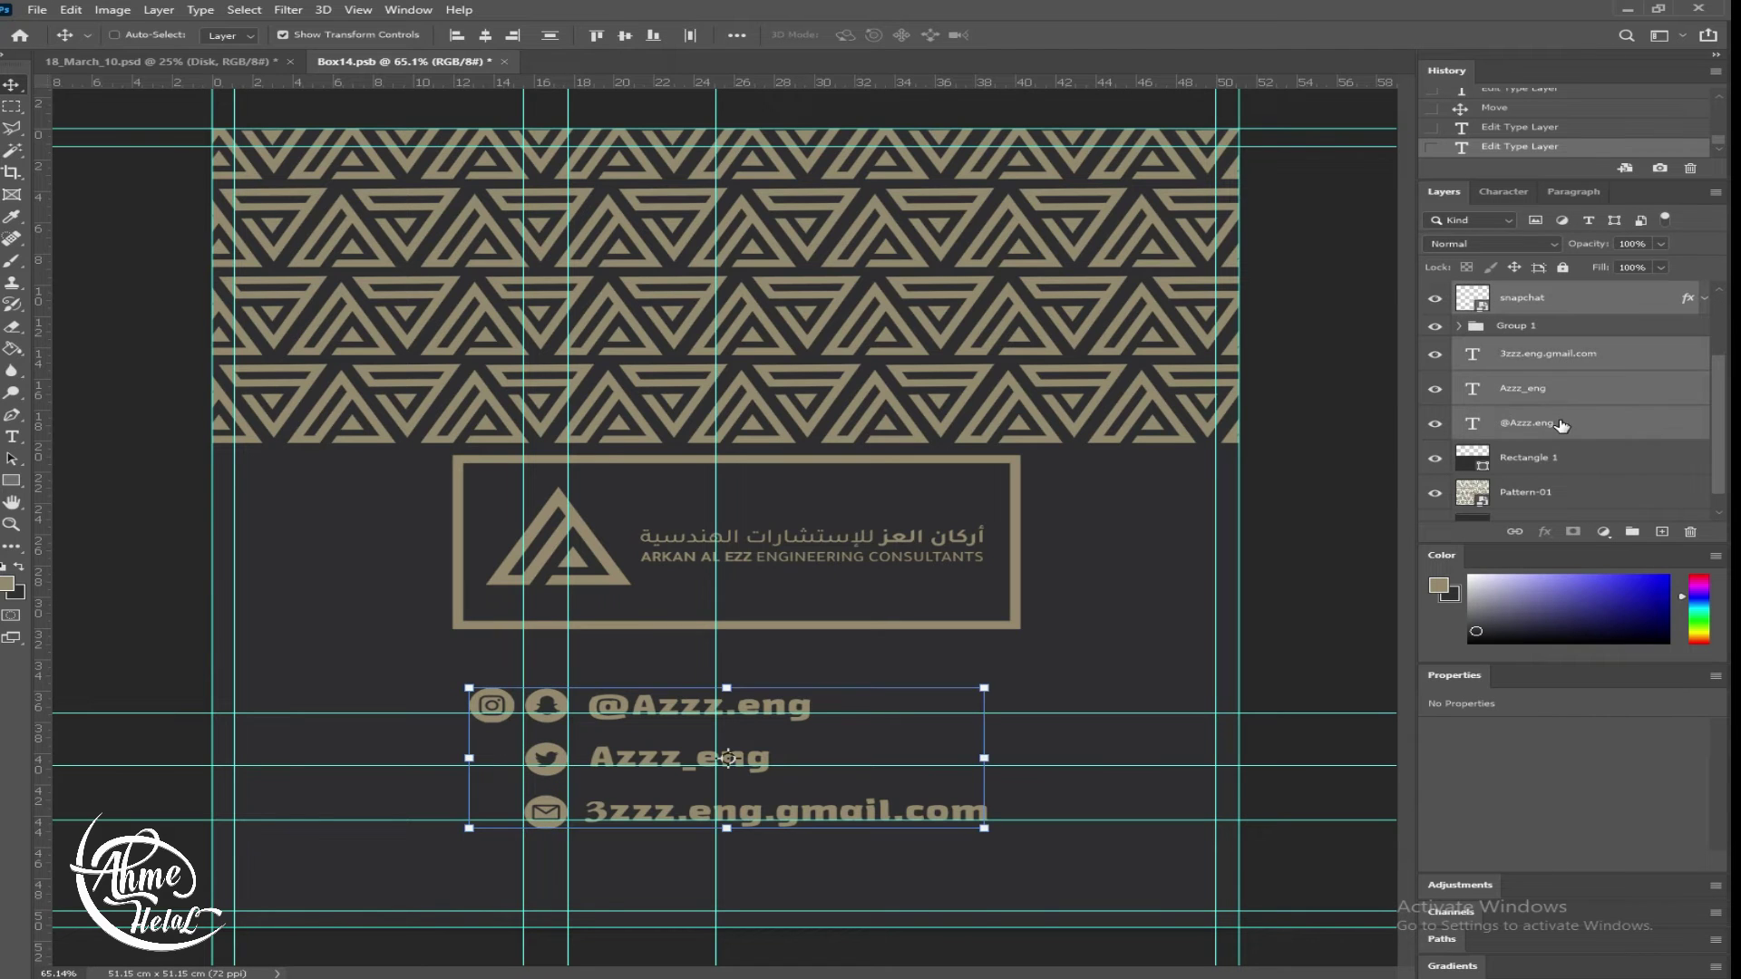
pyautogui.hotkey('ctrl', 'g')
# - Shift the contact group slightly right and pause the background music
pyautogui.moveTo(627, 749); pyautogui.dragTo(650, 756)
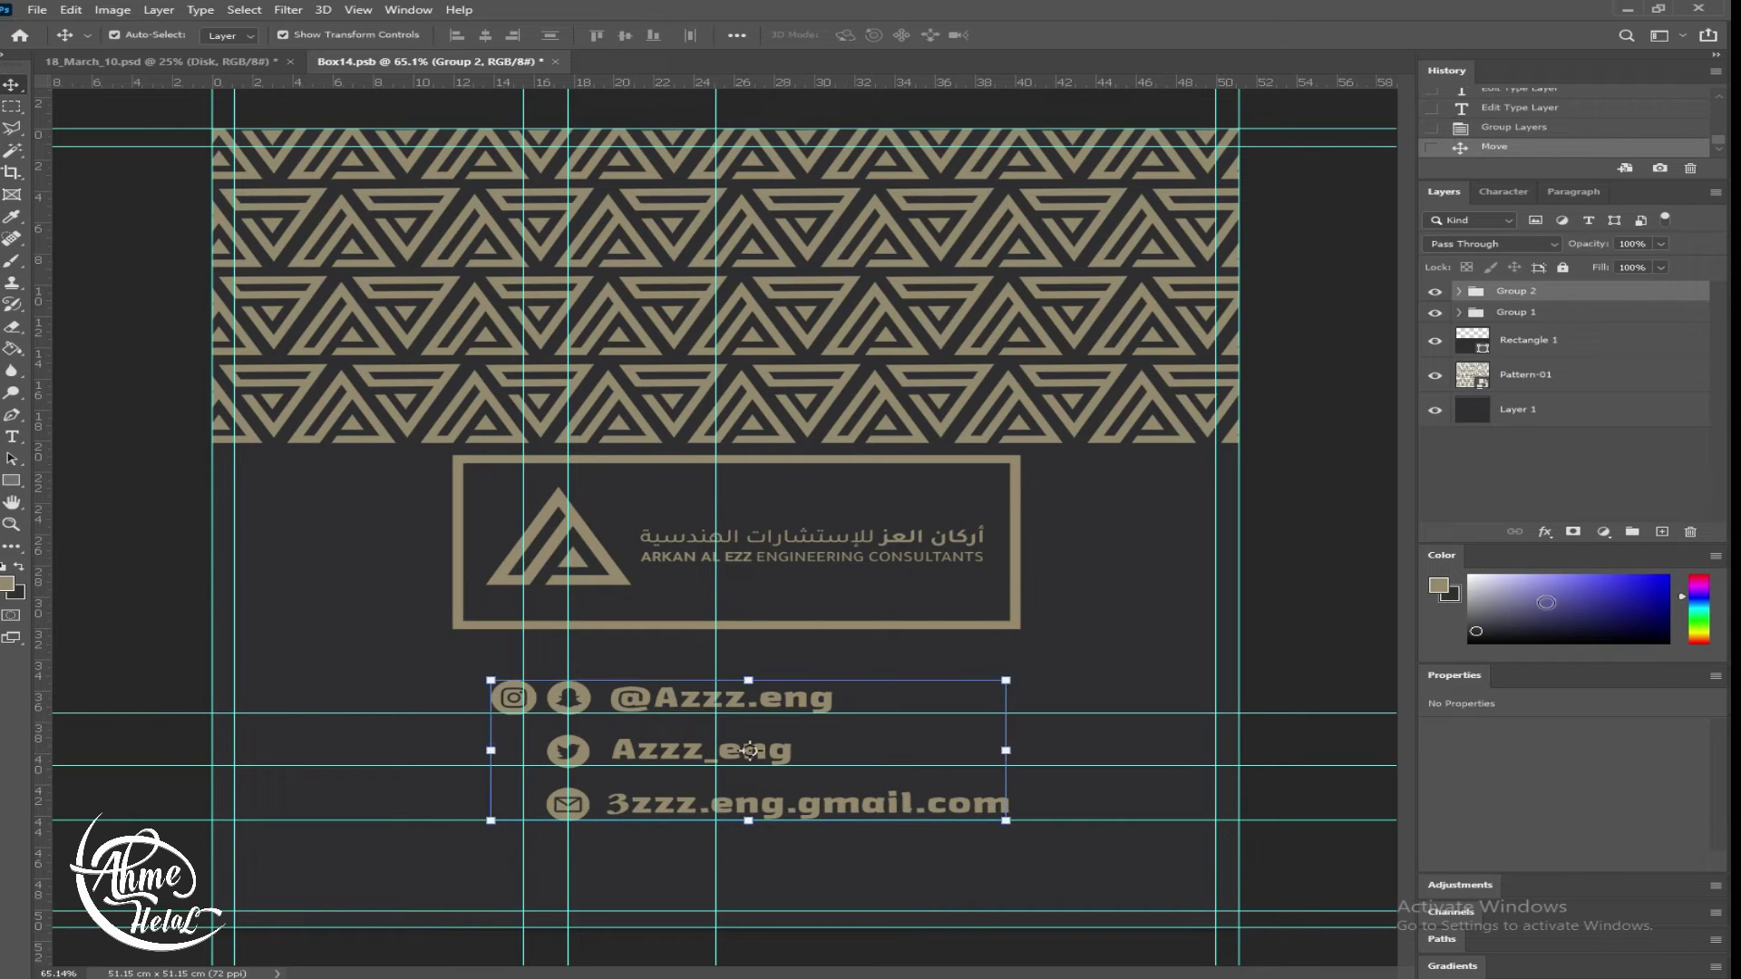
pyautogui.keyDown('ctrl'); pyautogui.click(1333, 577); pyautogui.keyUp('ctrl')
pyautogui.hotkey('alt', 'Tab')
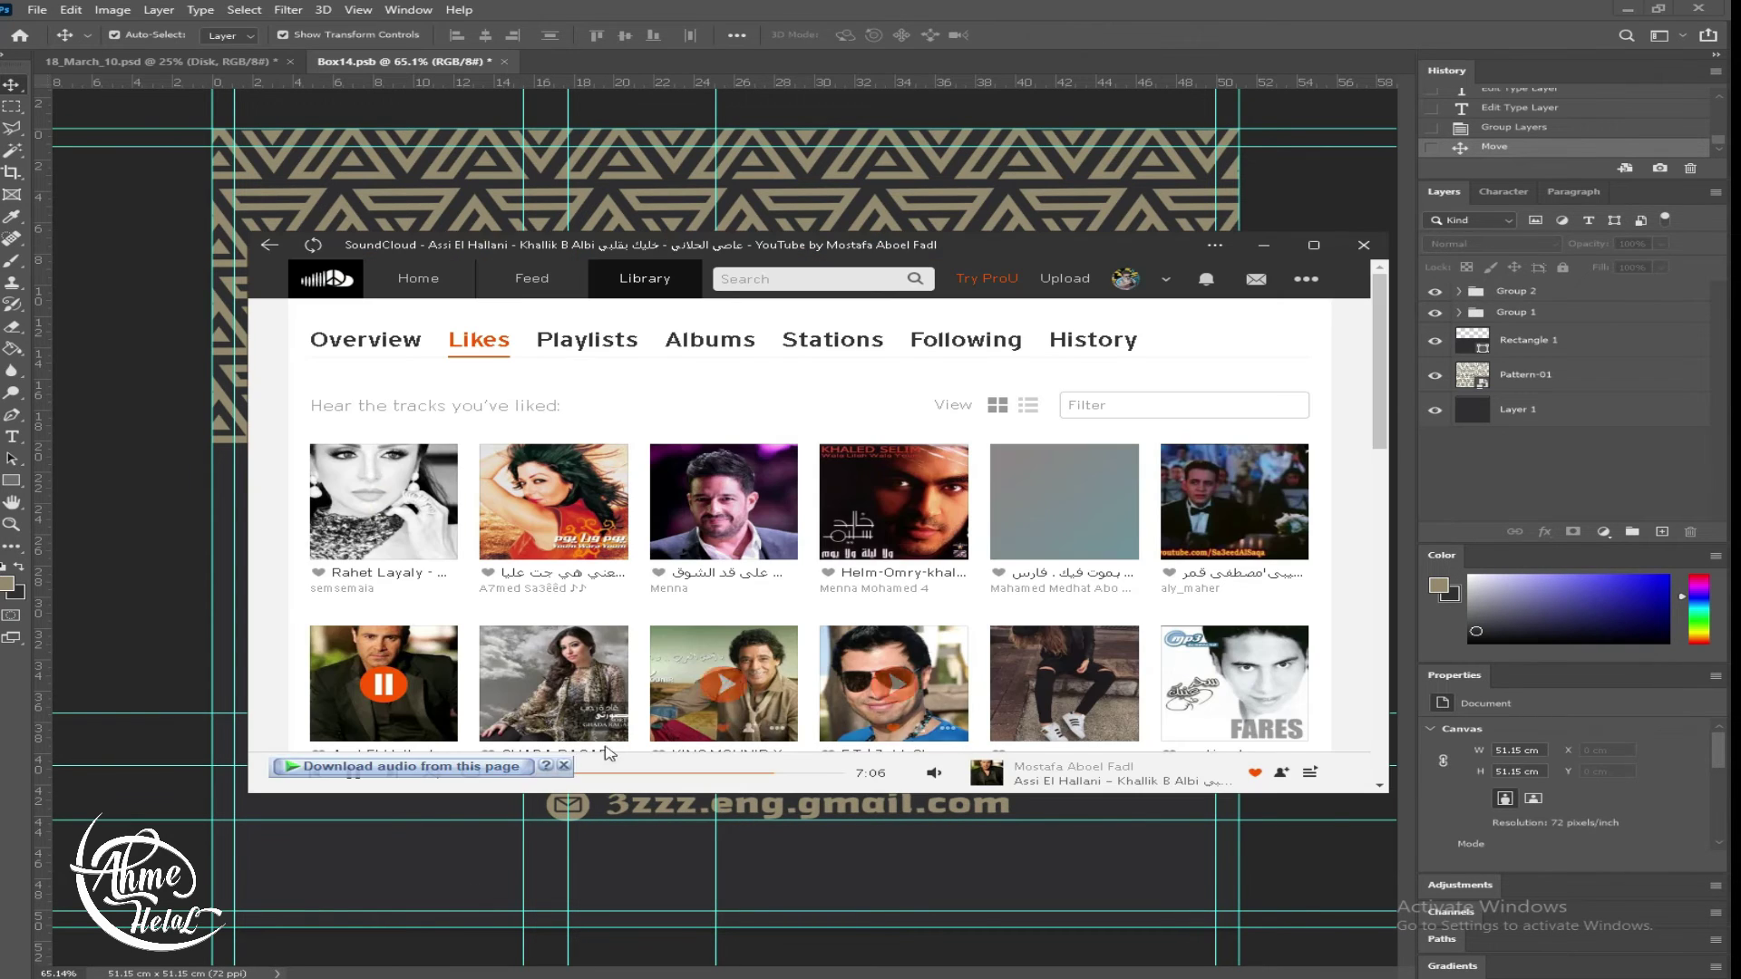
pyautogui.click(355, 772)
pyautogui.click(1282, 234)
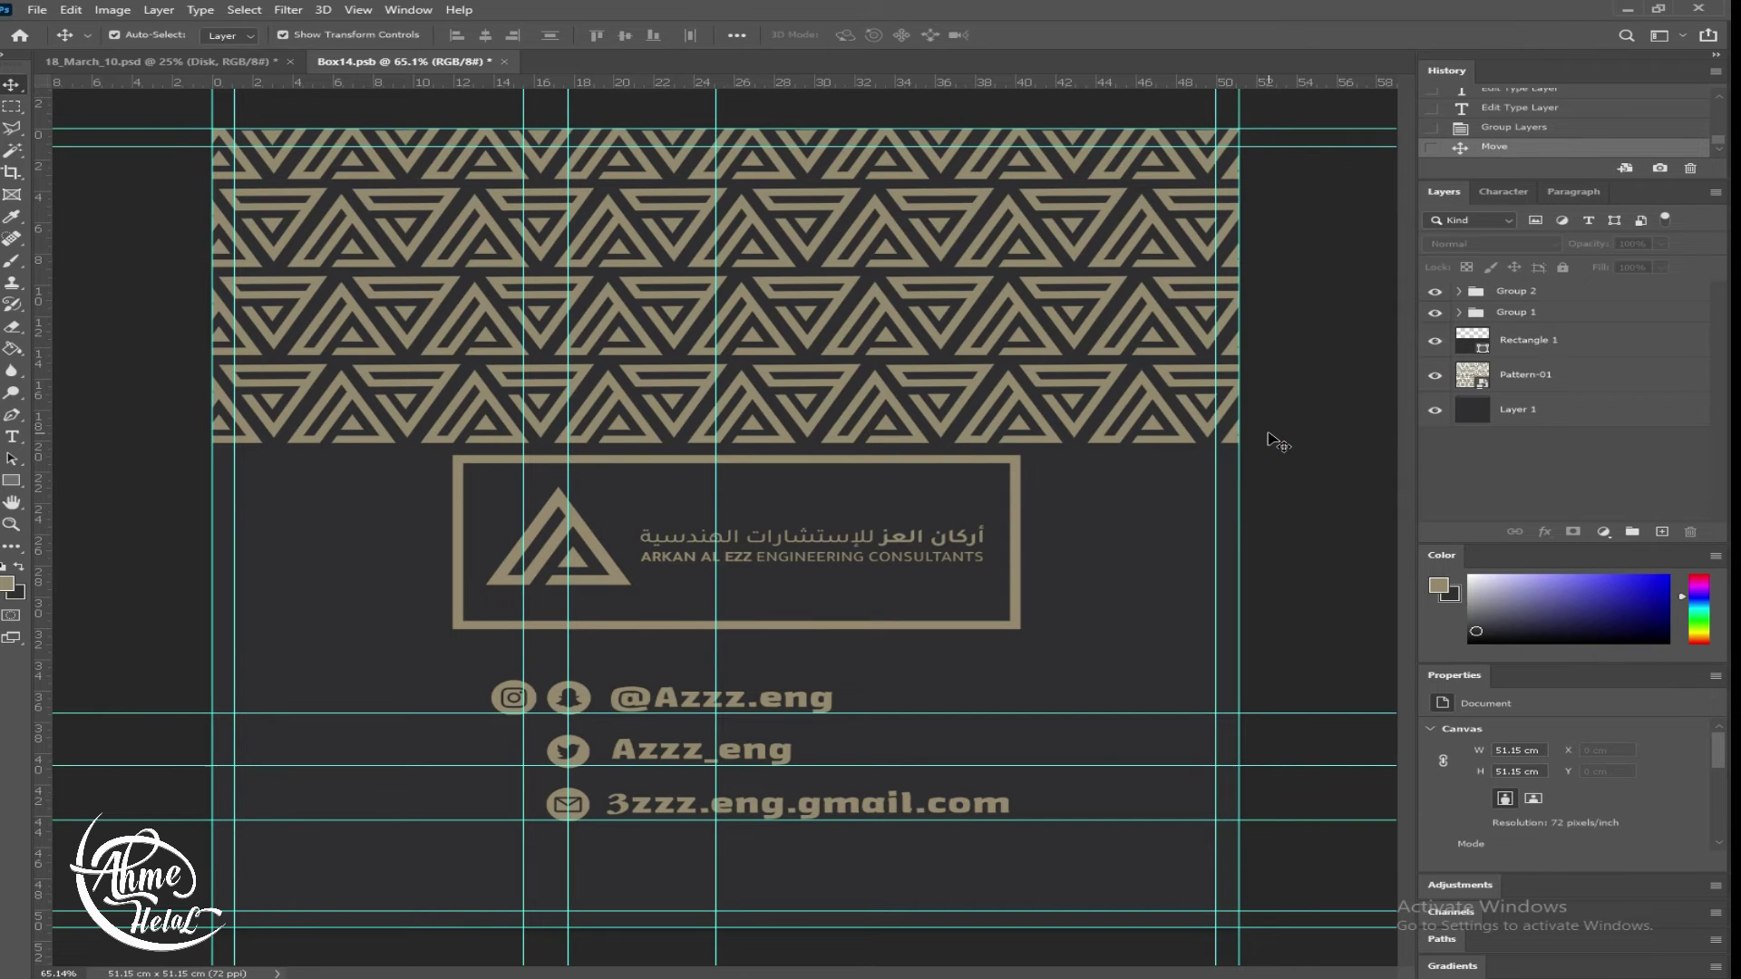
pyautogui.scroll(-2, 1279, 443)
pyautogui.scroll(-1, 1279, 443)
pyautogui.scroll(2, 1211, 485)
pyautogui.scroll(-1, 1213, 447)
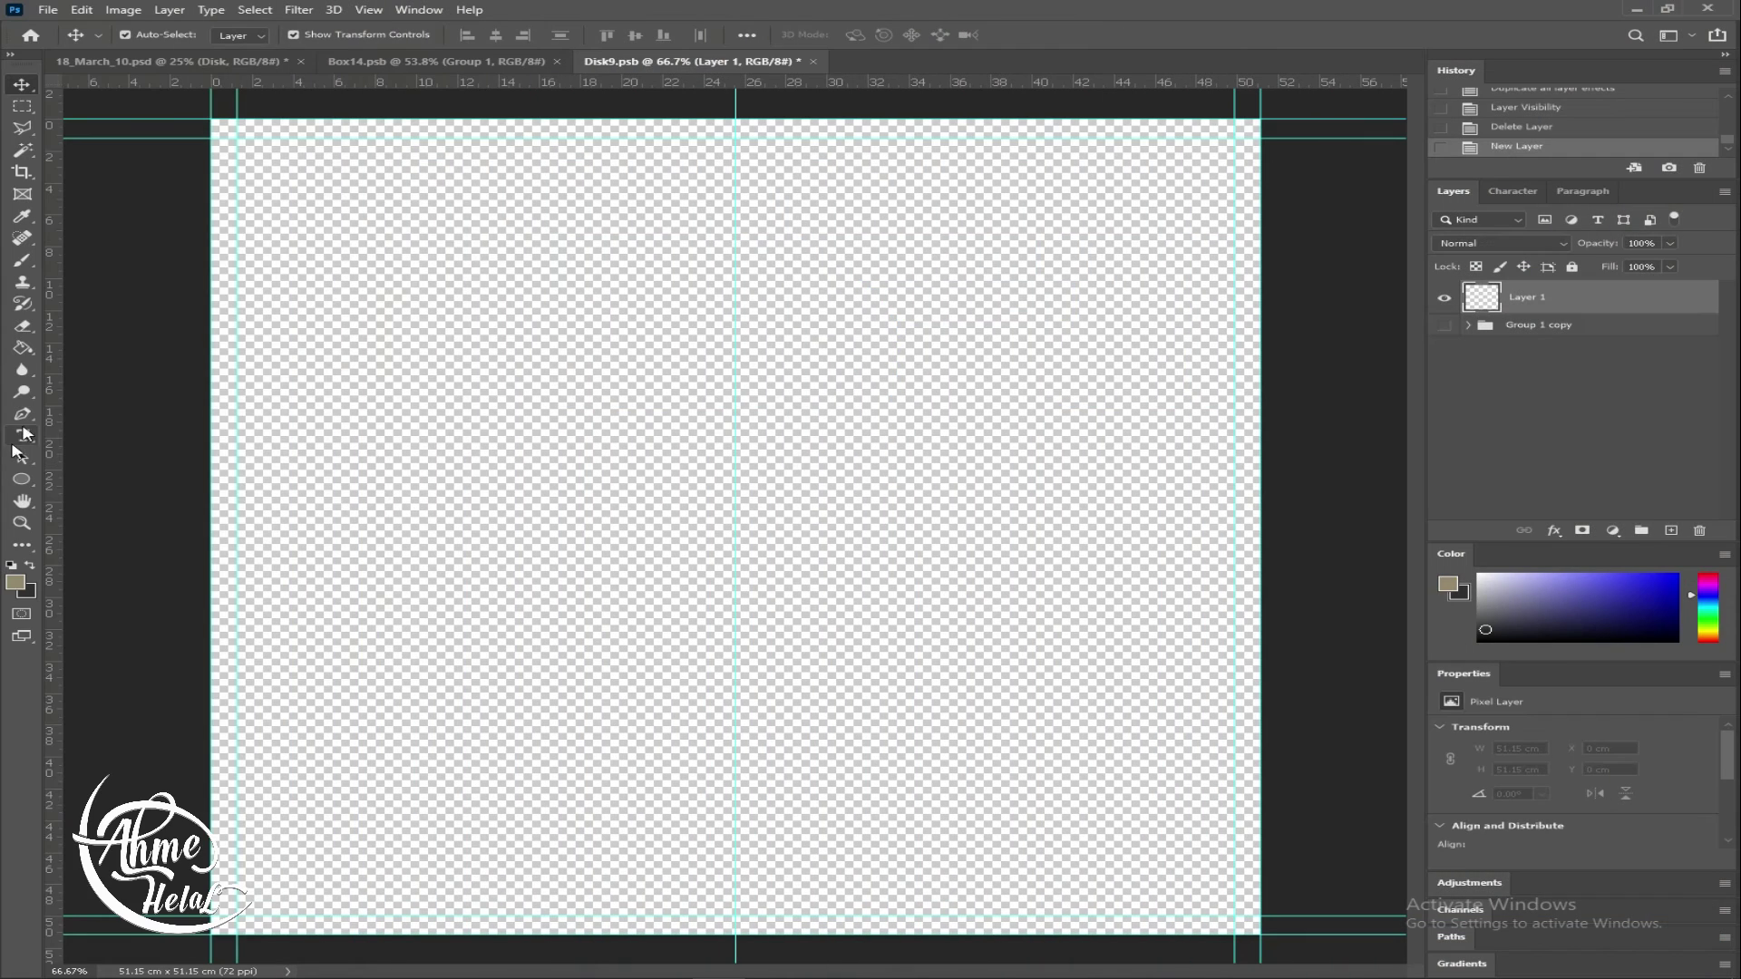
# - Fill the disk canvas with tan and place it beneath the now-visible logo group
pyautogui.press('g')
pyautogui.click(1052, 656)
pyautogui.moveTo(1579, 299); pyautogui.dragTo(1579, 343)
pyautogui.click(1445, 290)
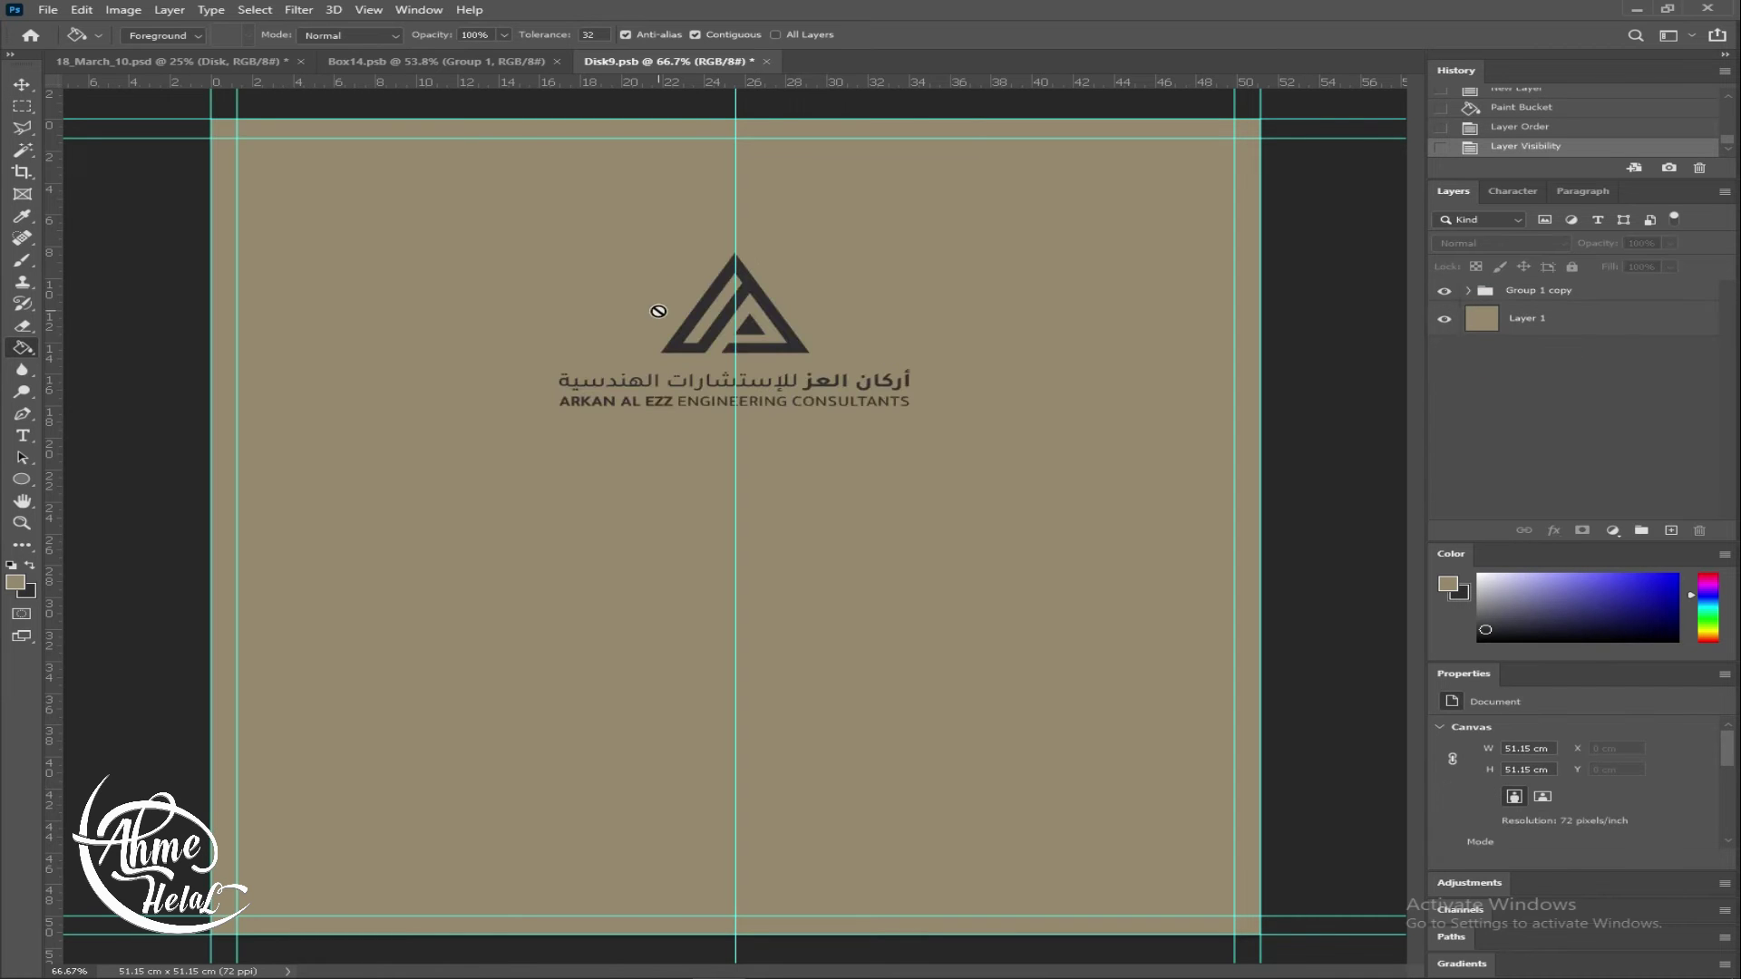
# - Draw a large dark-outlined circle across the disk, then delete it
pyautogui.click(22, 479)
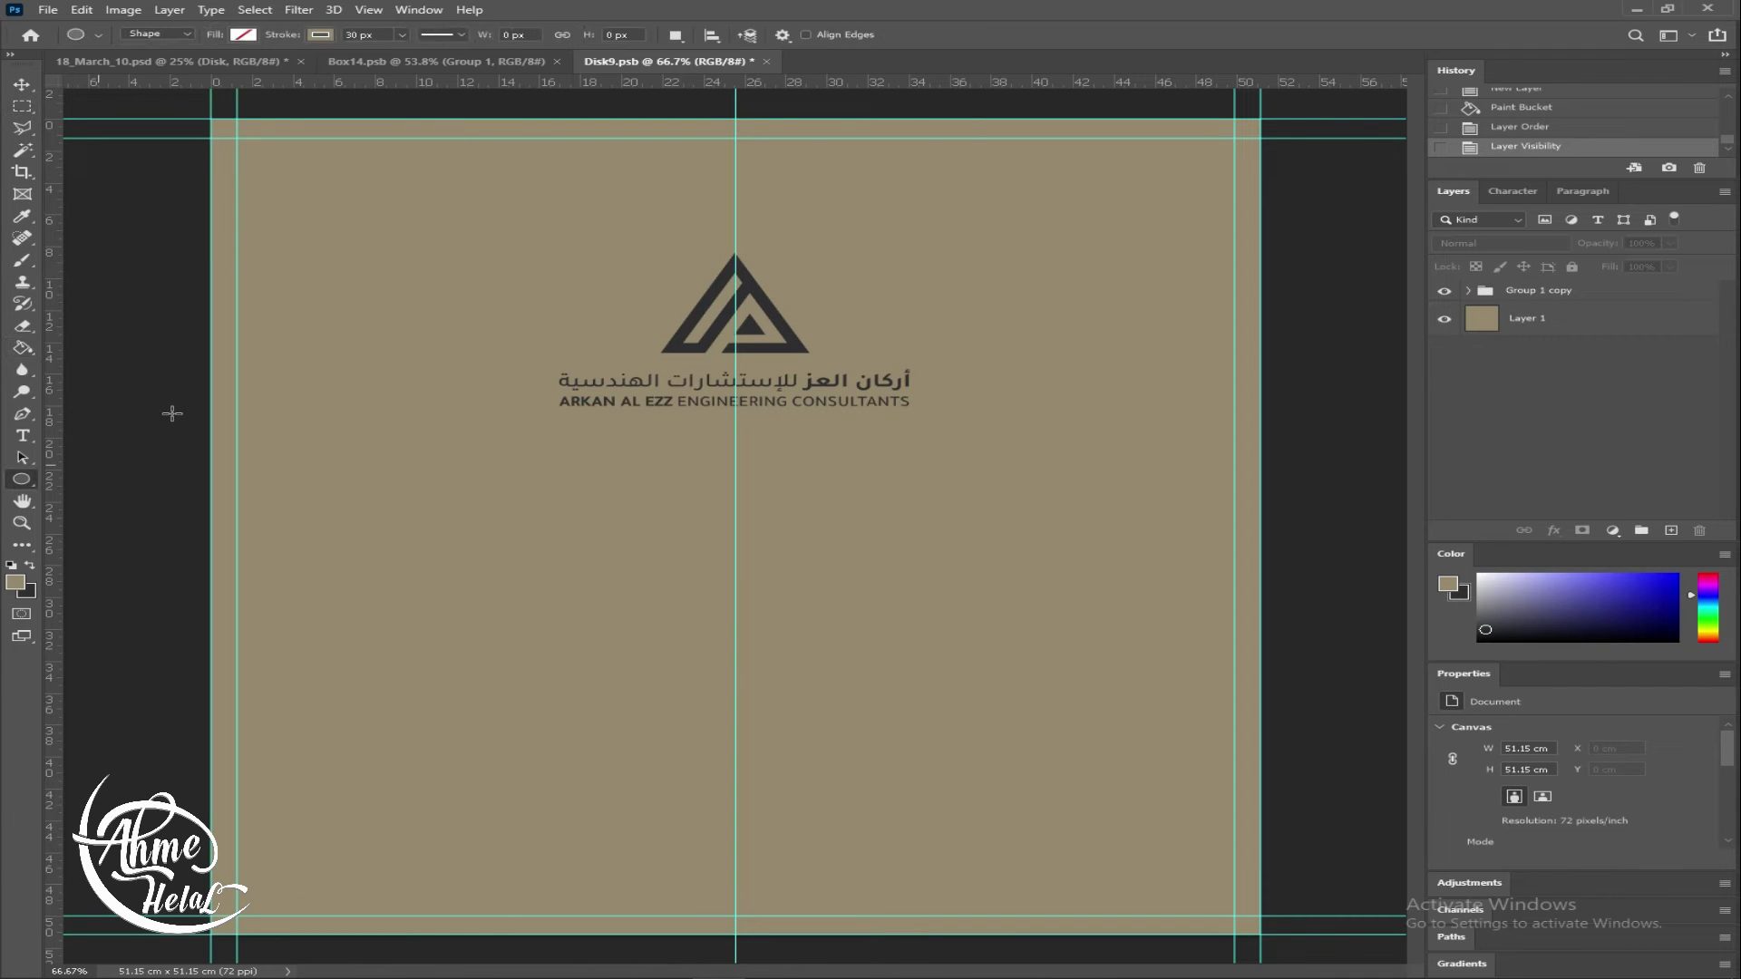
pyautogui.click(319, 35)
pyautogui.moveTo(299, 192); pyautogui.dragTo(1197, 898)
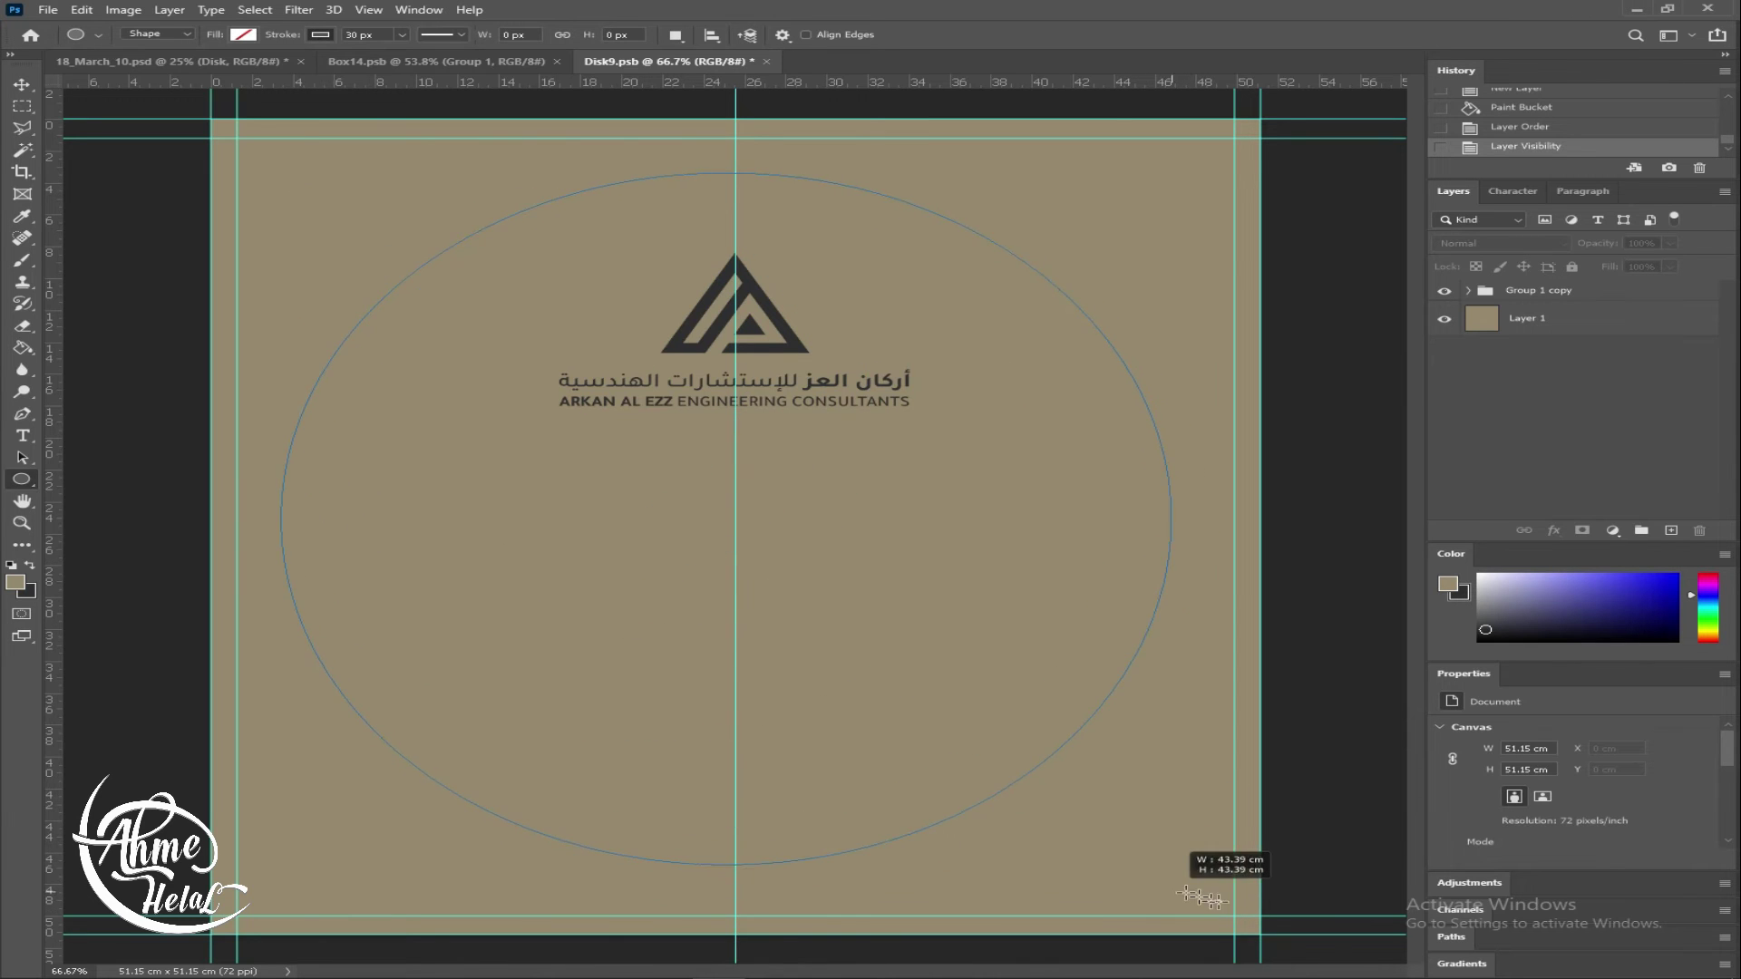
pyautogui.moveTo(1197, 898); pyautogui.dragTo(1193, 896)
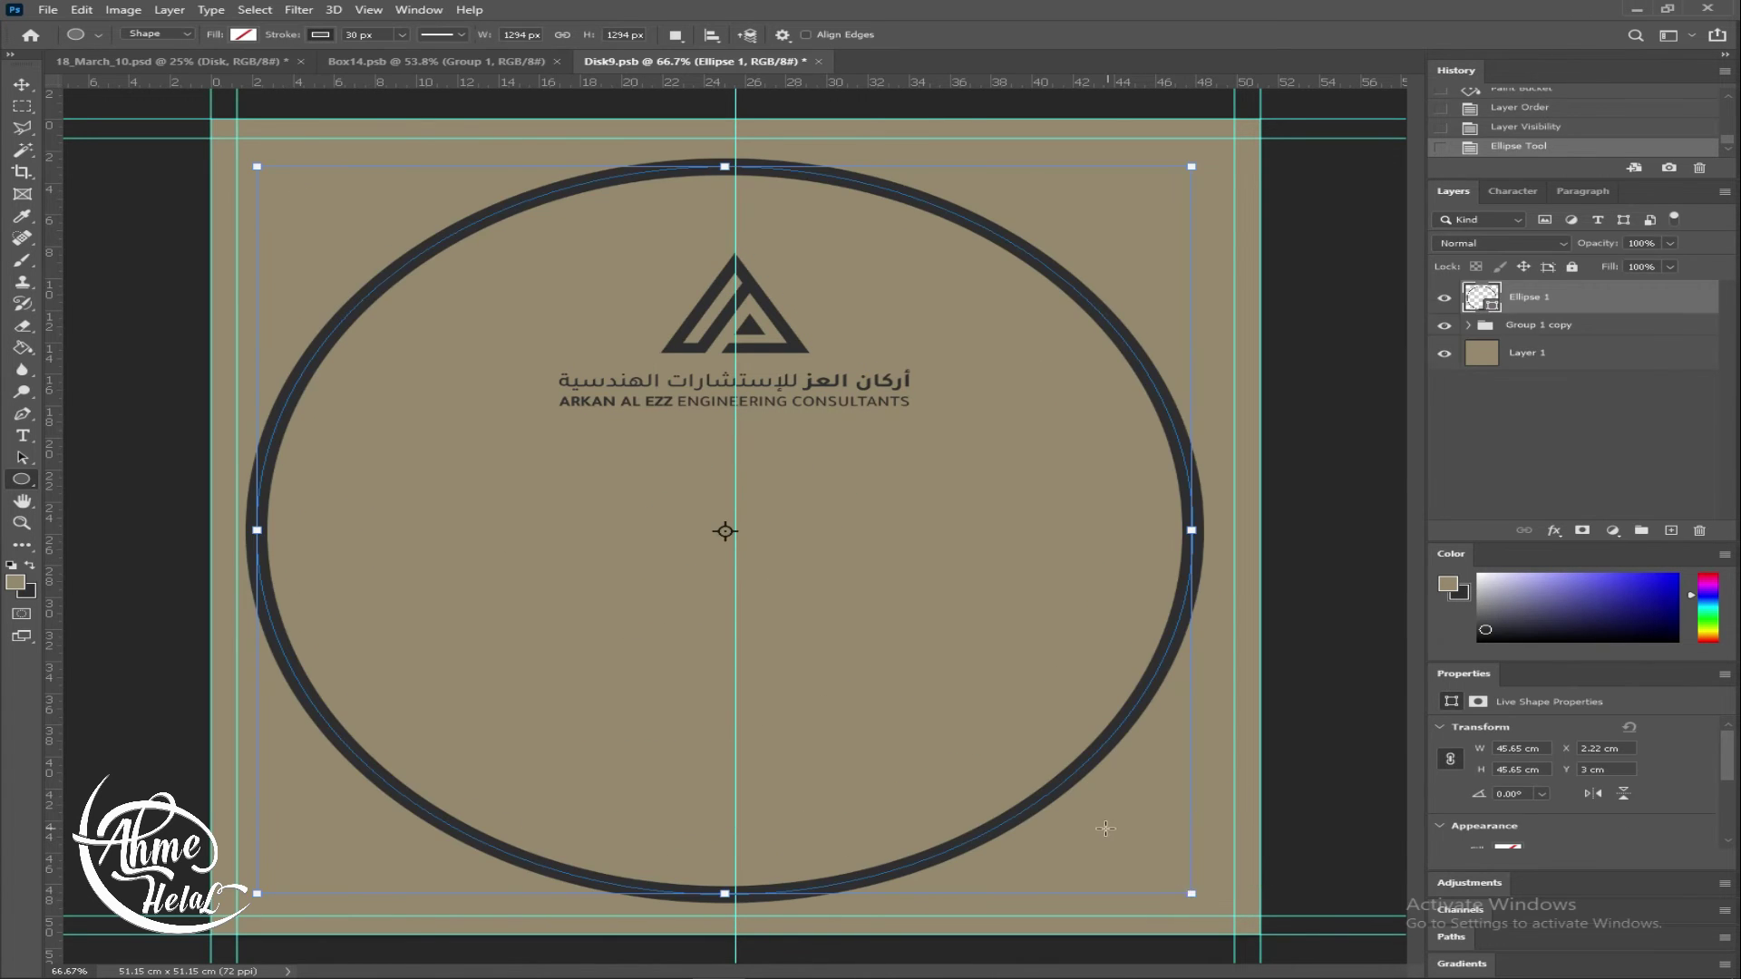
pyautogui.press('Delete')
# - Hide the logo group and fetch the pattern image from the Tools folder
pyautogui.click(26, 89)
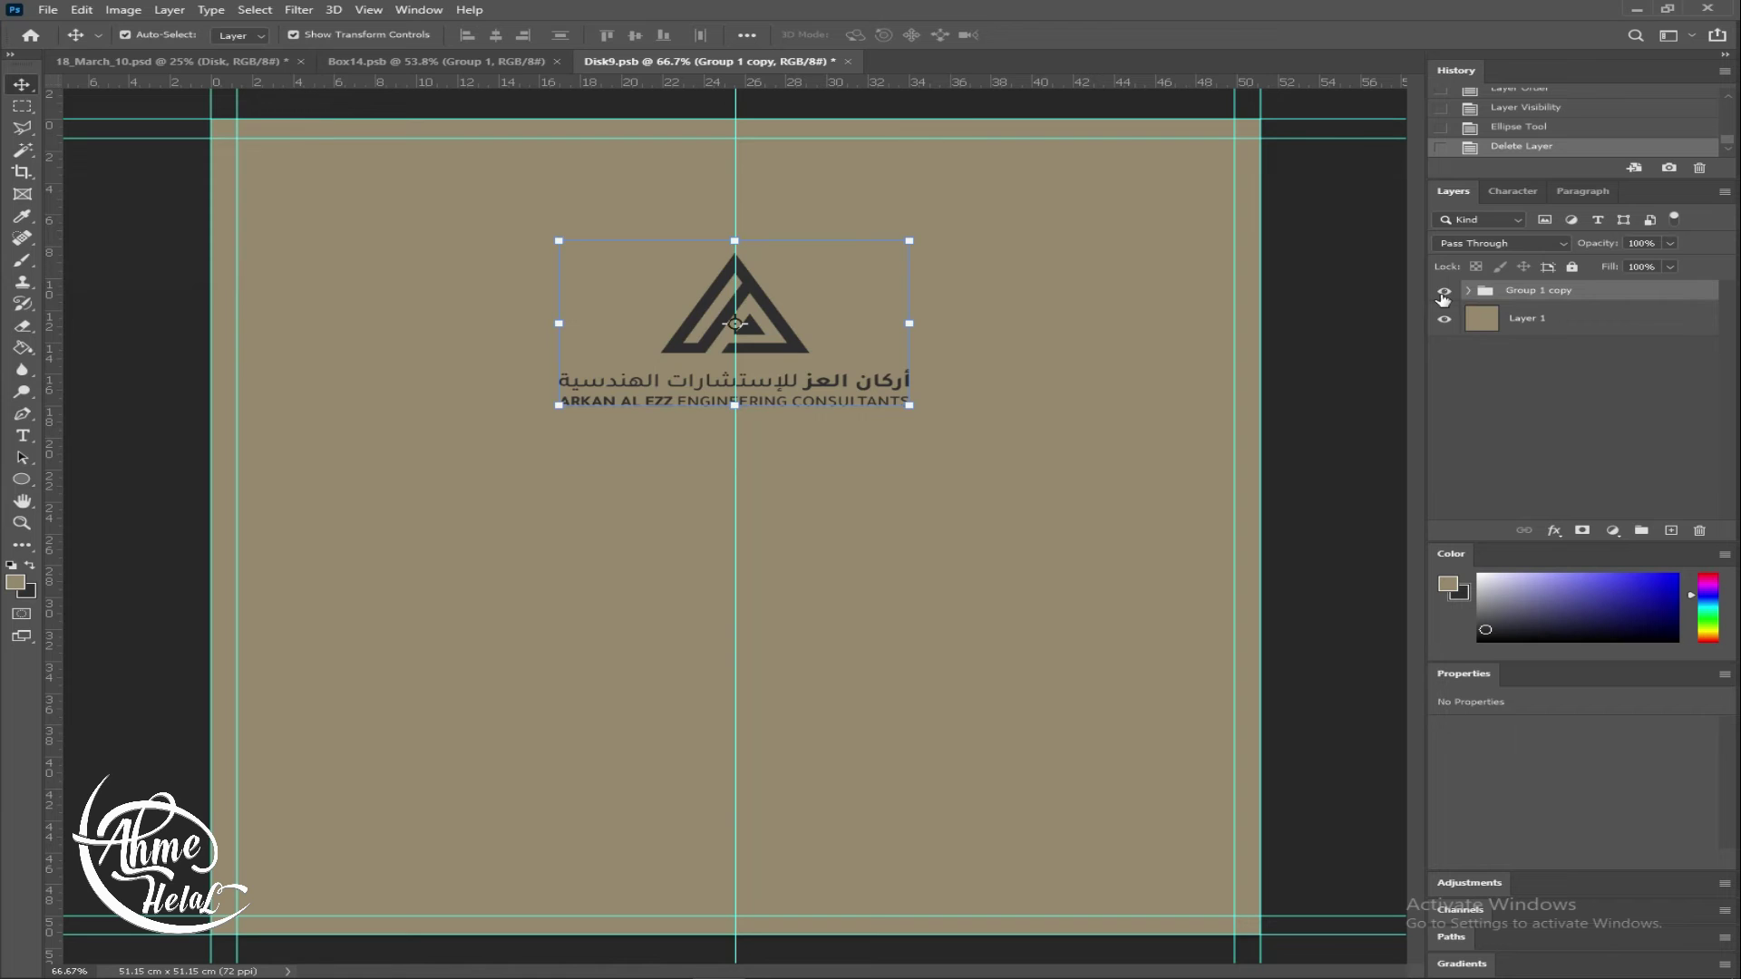
pyautogui.click(1444, 292)
pyautogui.moveTo(878, 969)
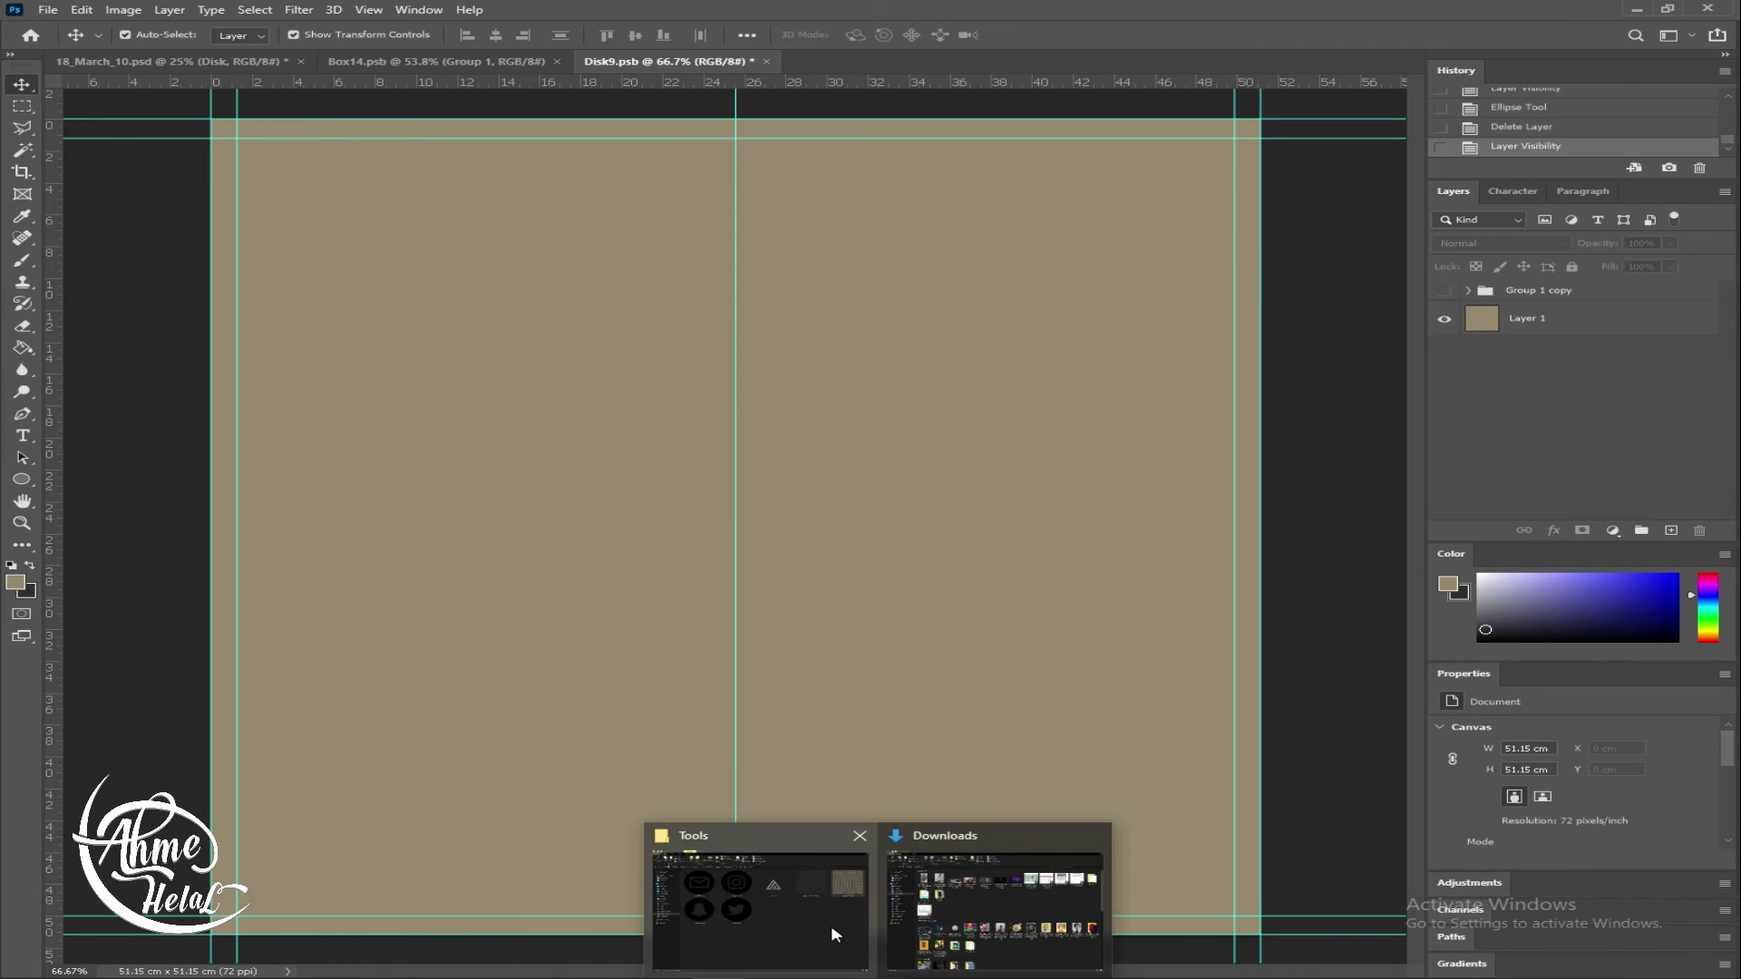
pyautogui.click(920, 844)
pyautogui.click(726, 953)
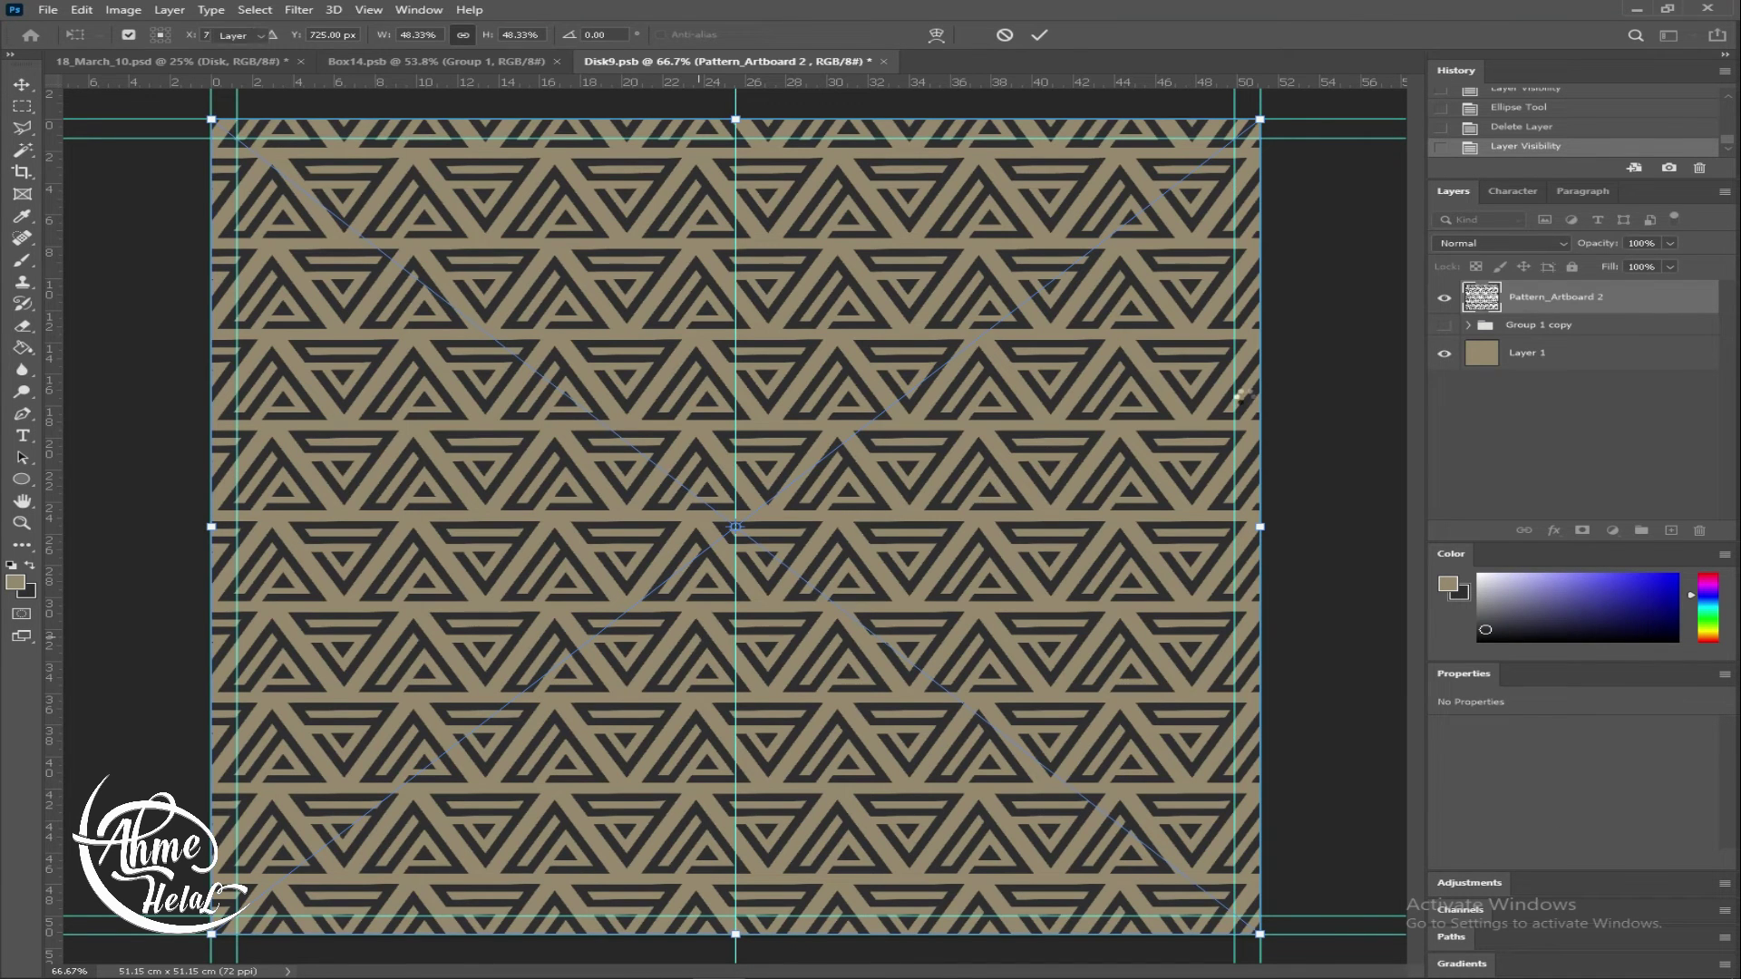
# - Commit the triangle pattern, move it below the logo group, and begin a large circle
pyautogui.press('Return')
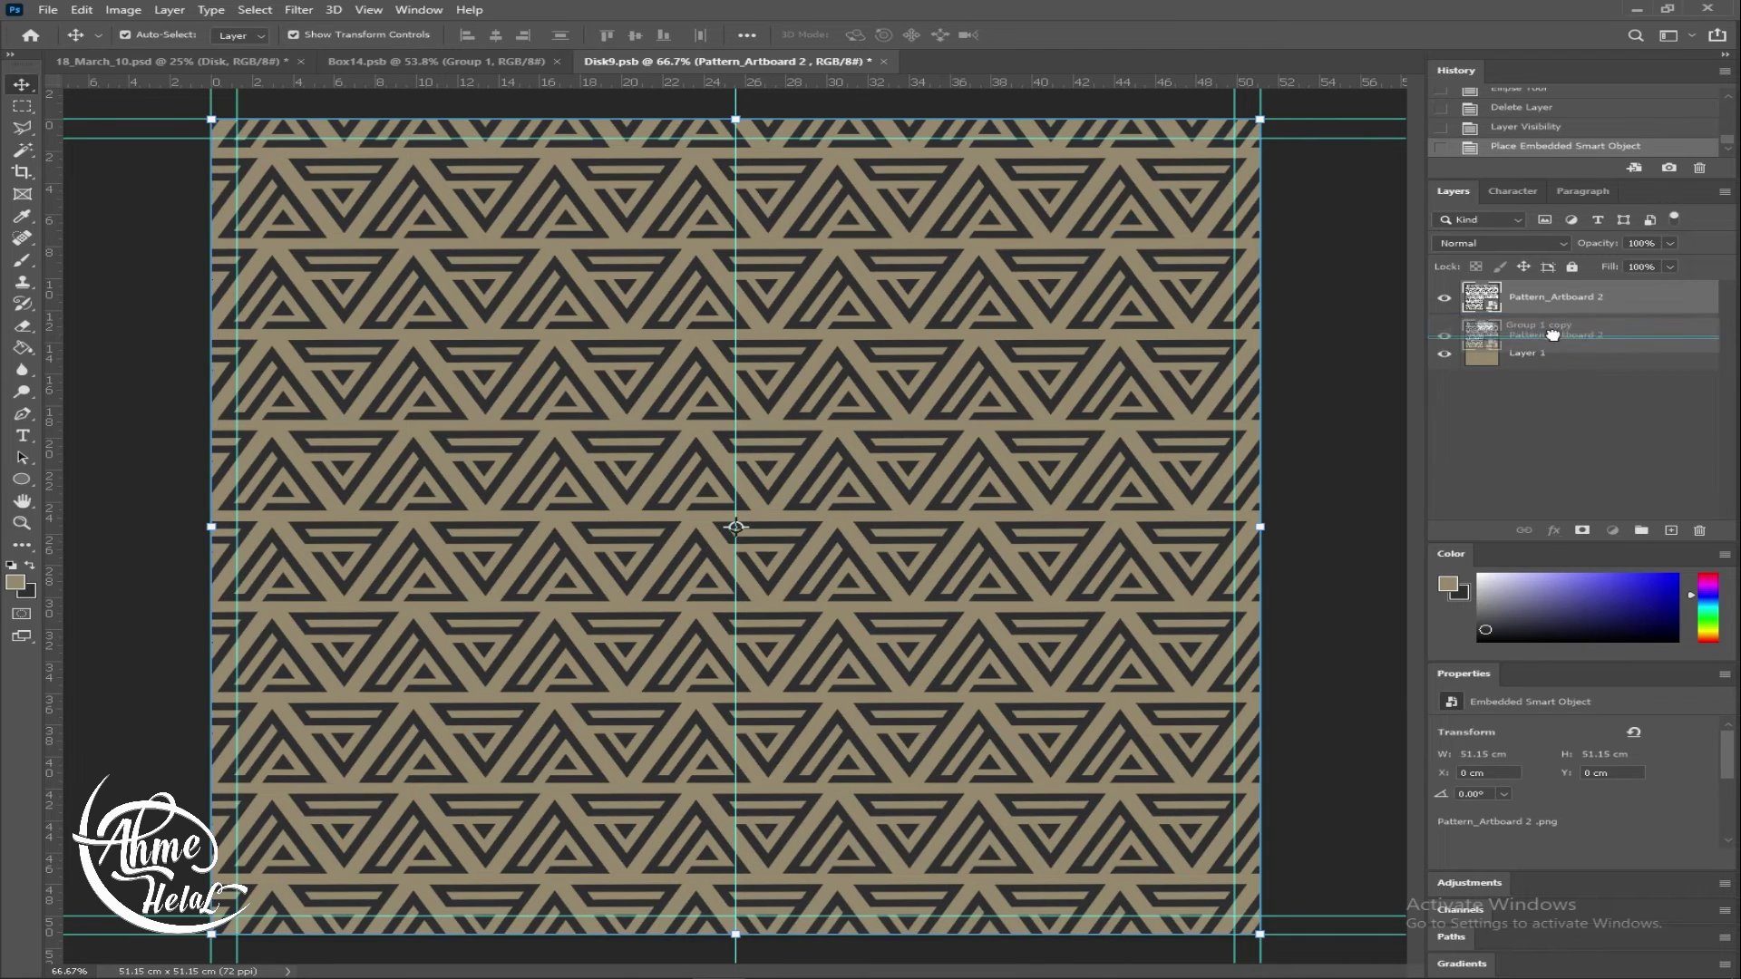
pyautogui.moveTo(1555, 302); pyautogui.dragTo(1554, 339)
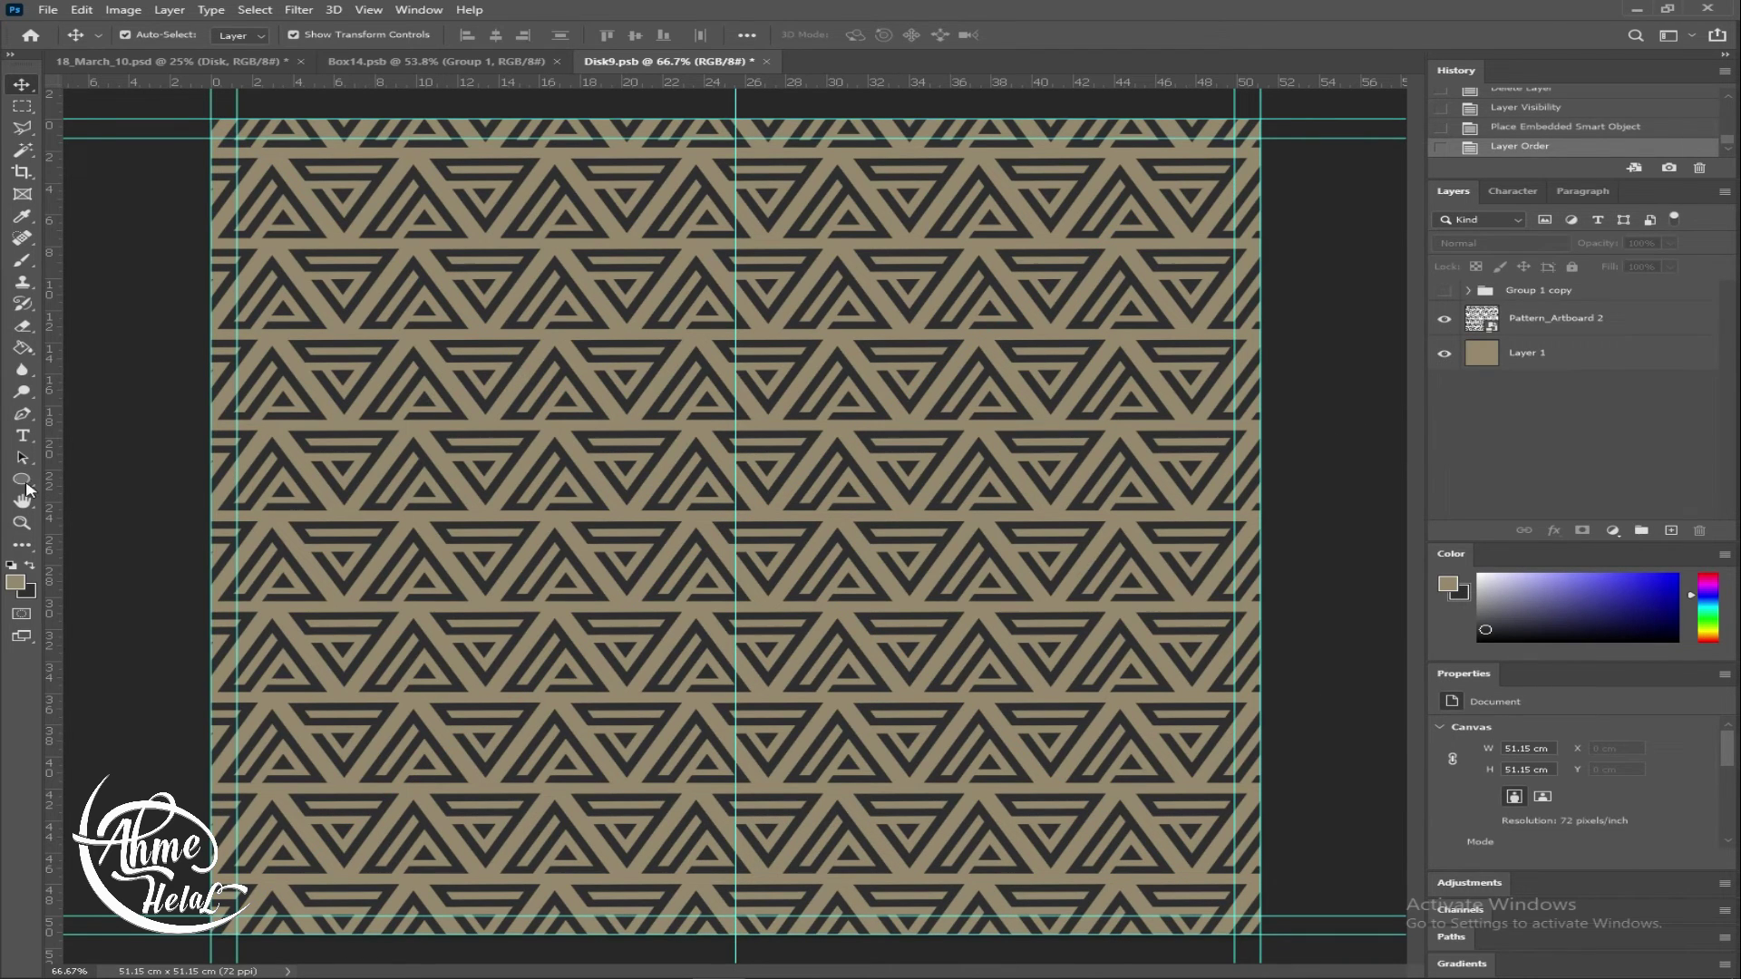
pyautogui.click(24, 481)
pyautogui.moveTo(409, 237)
pyautogui.mouseDown()
pyautogui.moveTo(1139, 875)
pyautogui.moveTo(1138, 913)
pyautogui.mouseUp()
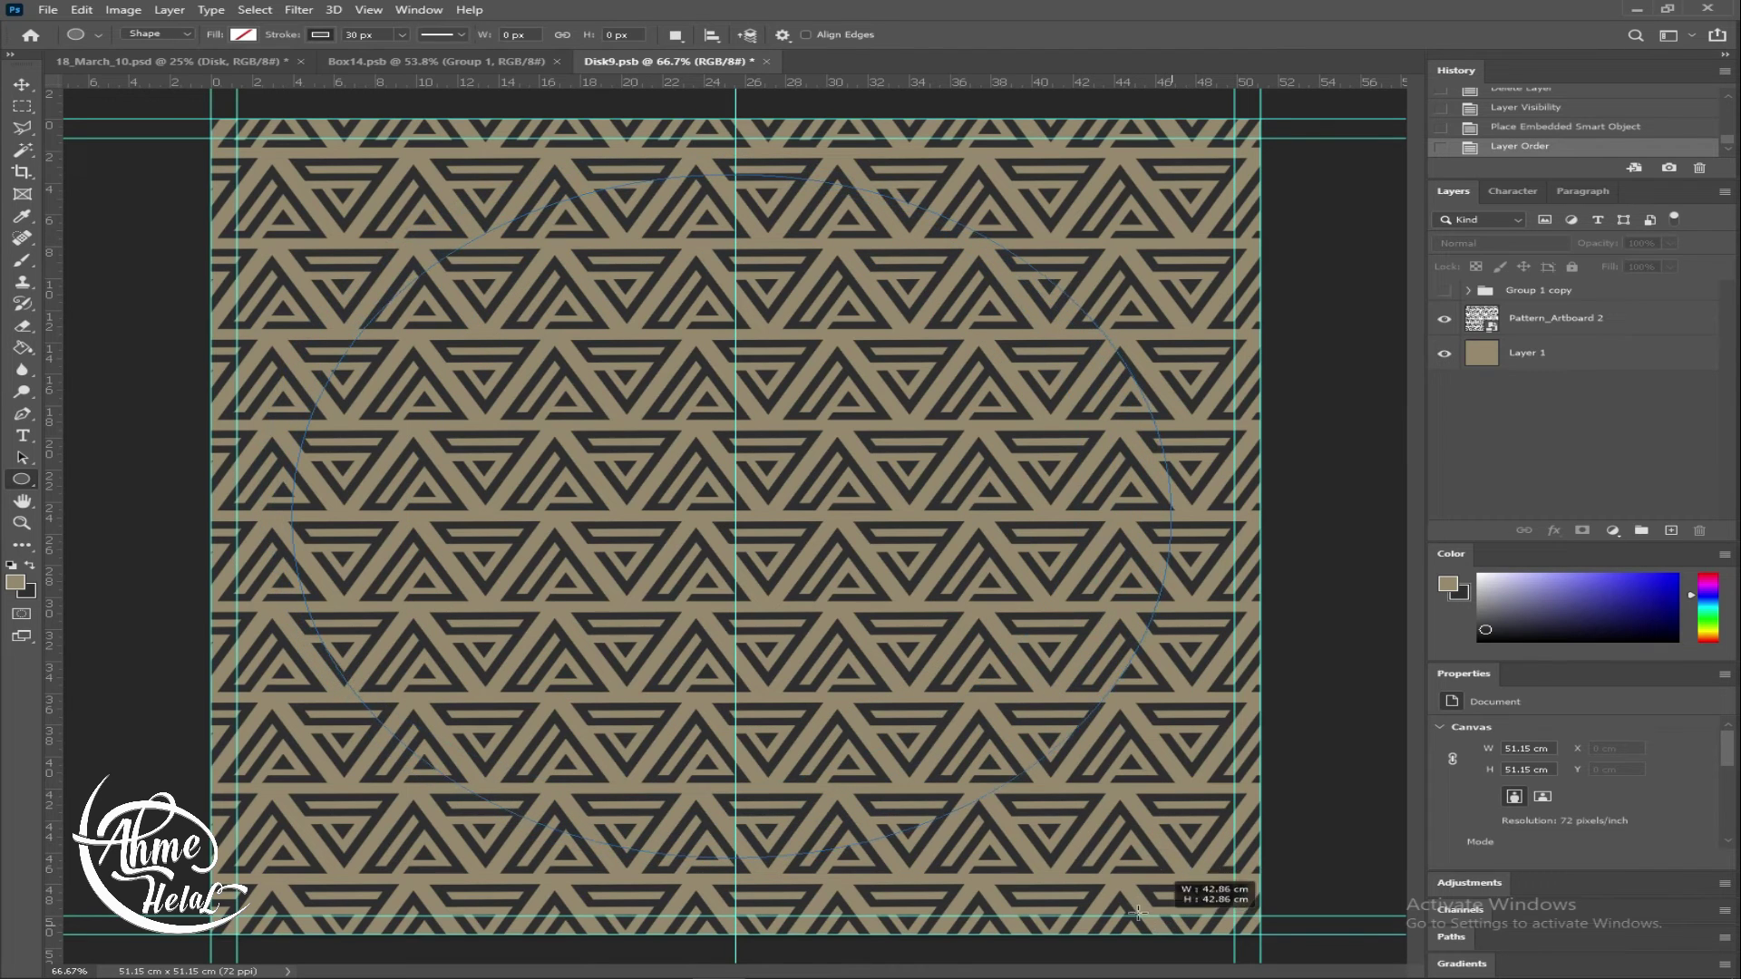
# - Make the large circle borderless with tan fill, then enlarge and nudge it into place
pyautogui.moveTo(1138, 914); pyautogui.dragTo(1142, 826)
pyautogui.click(243, 34)
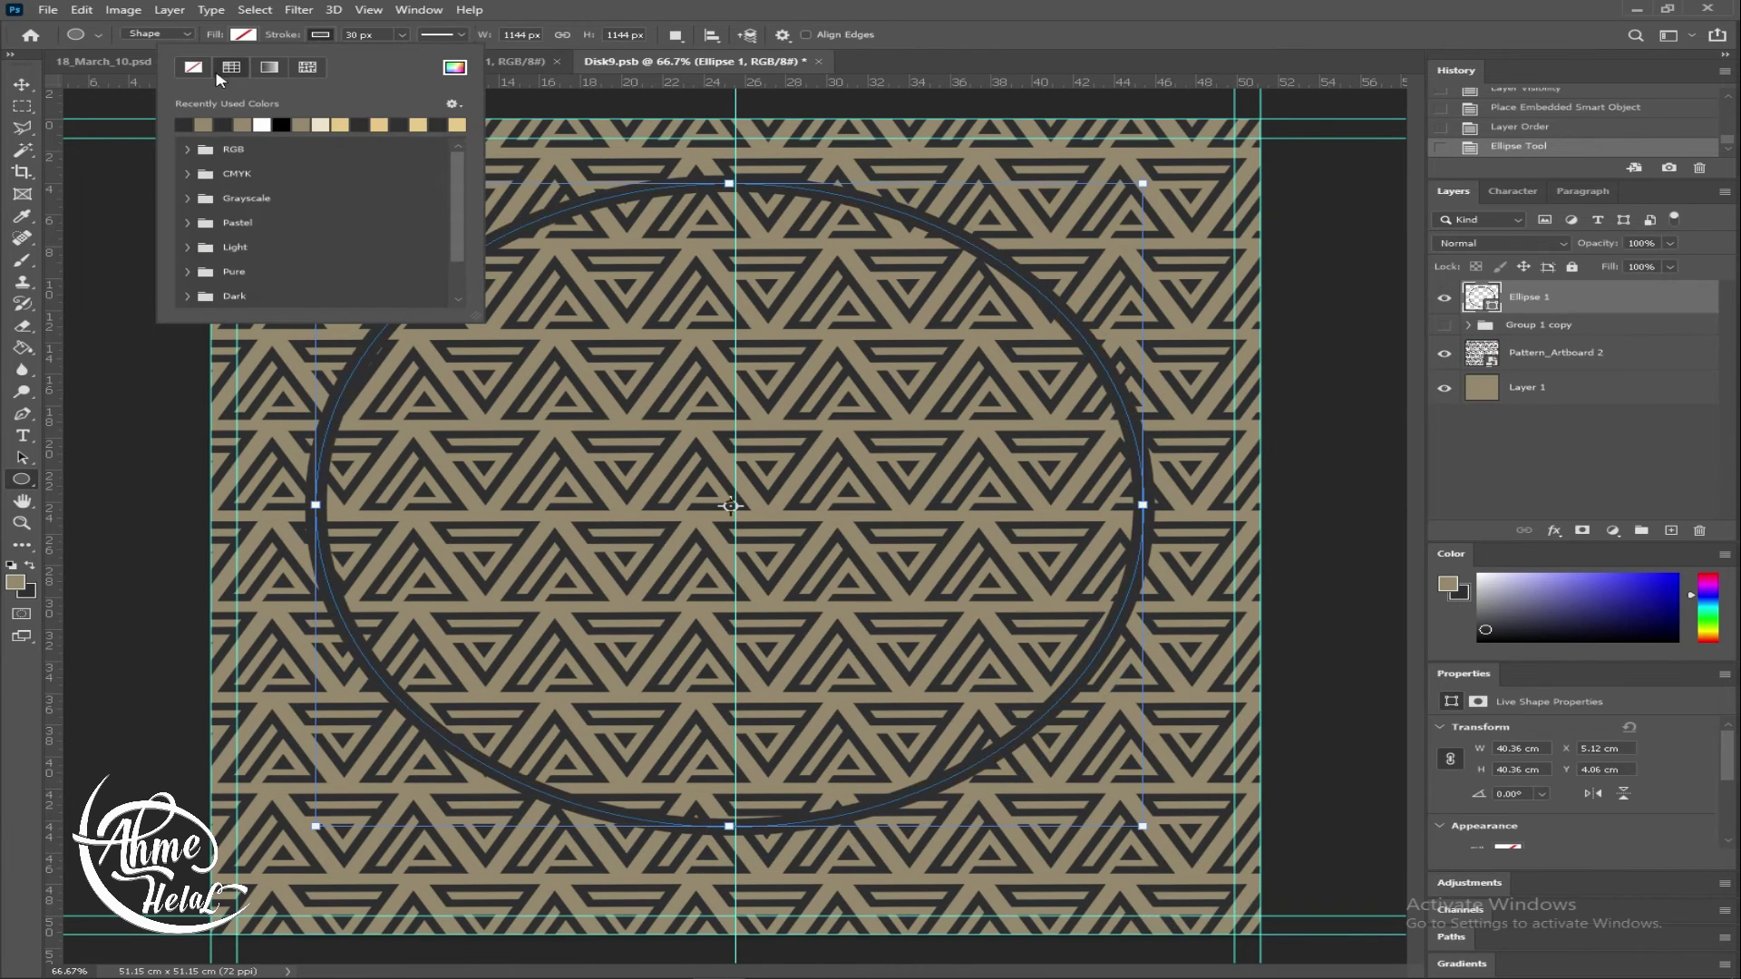
pyautogui.click(193, 68)
pyautogui.click(168, 122)
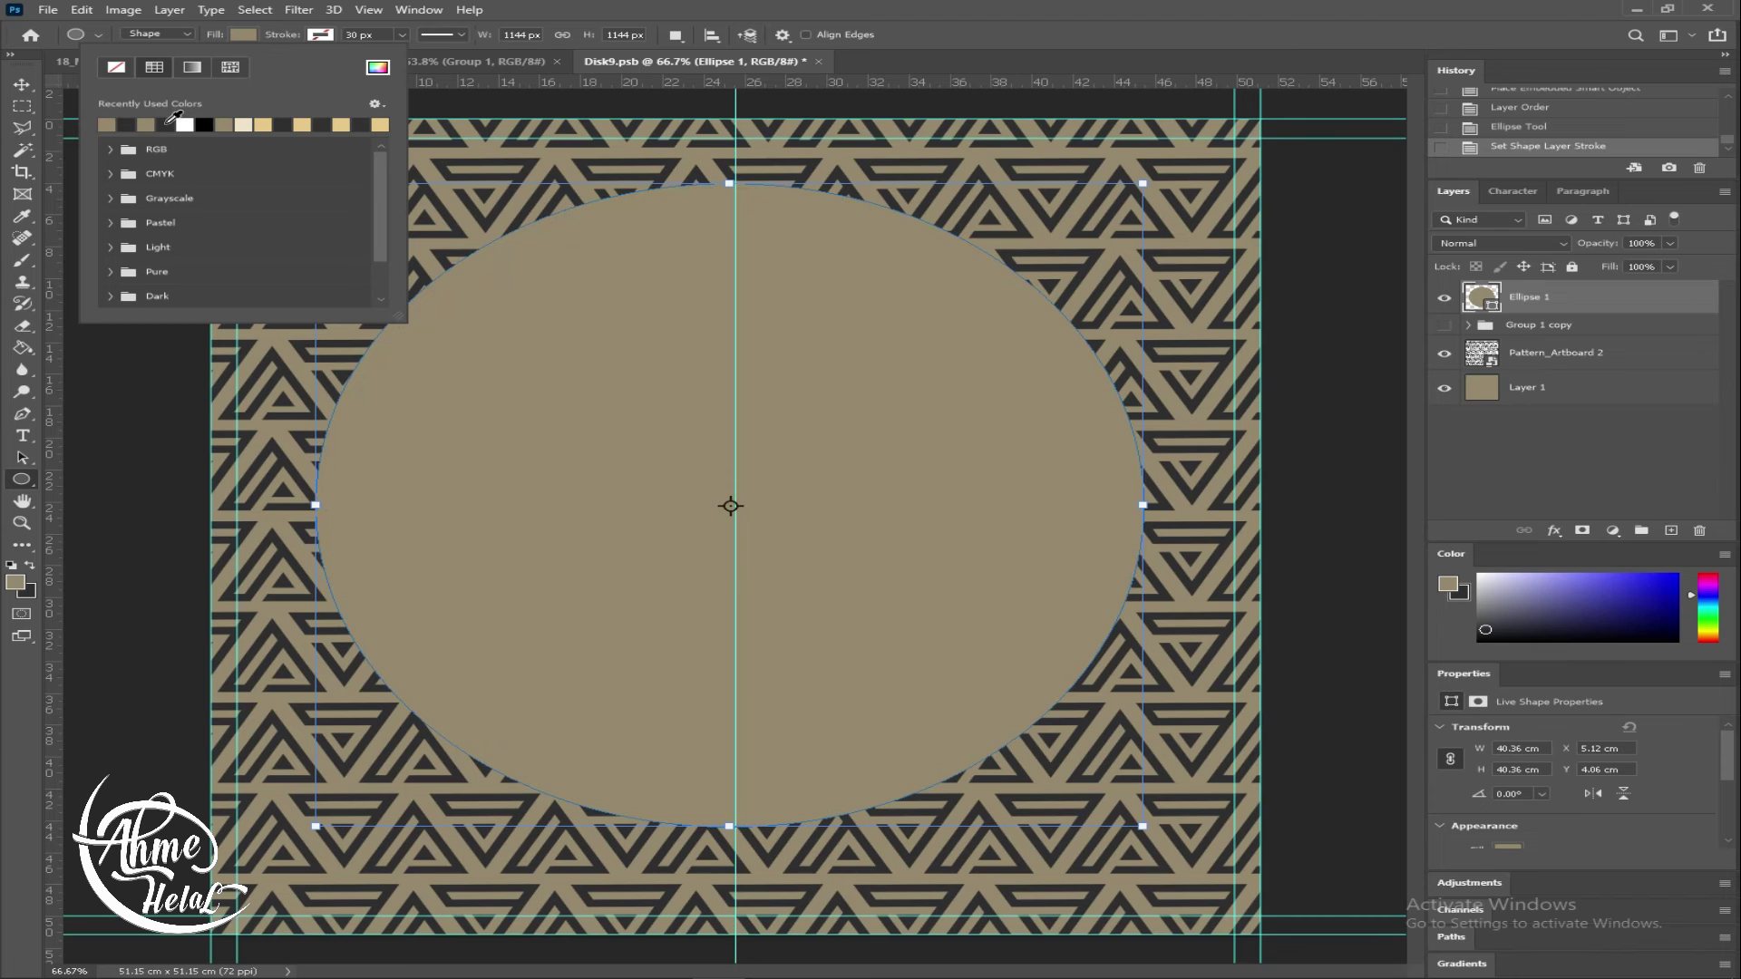
pyautogui.click(249, 38)
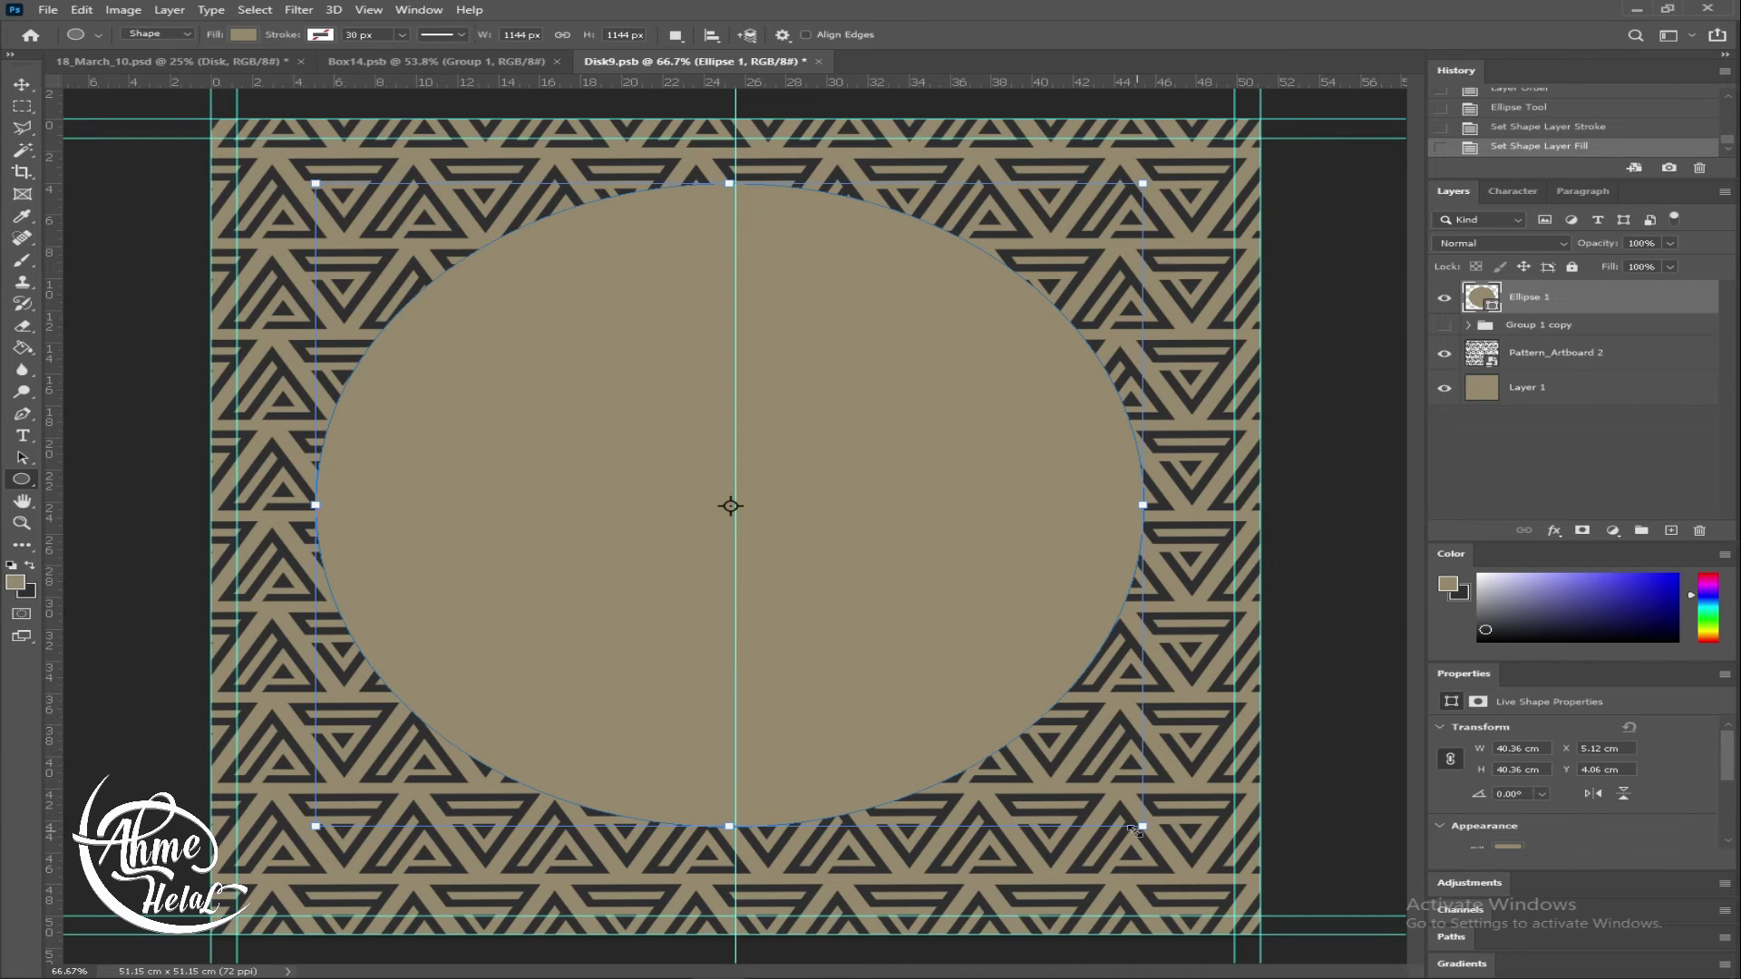
pyautogui.moveTo(1141, 827); pyautogui.dragTo(1186, 894)
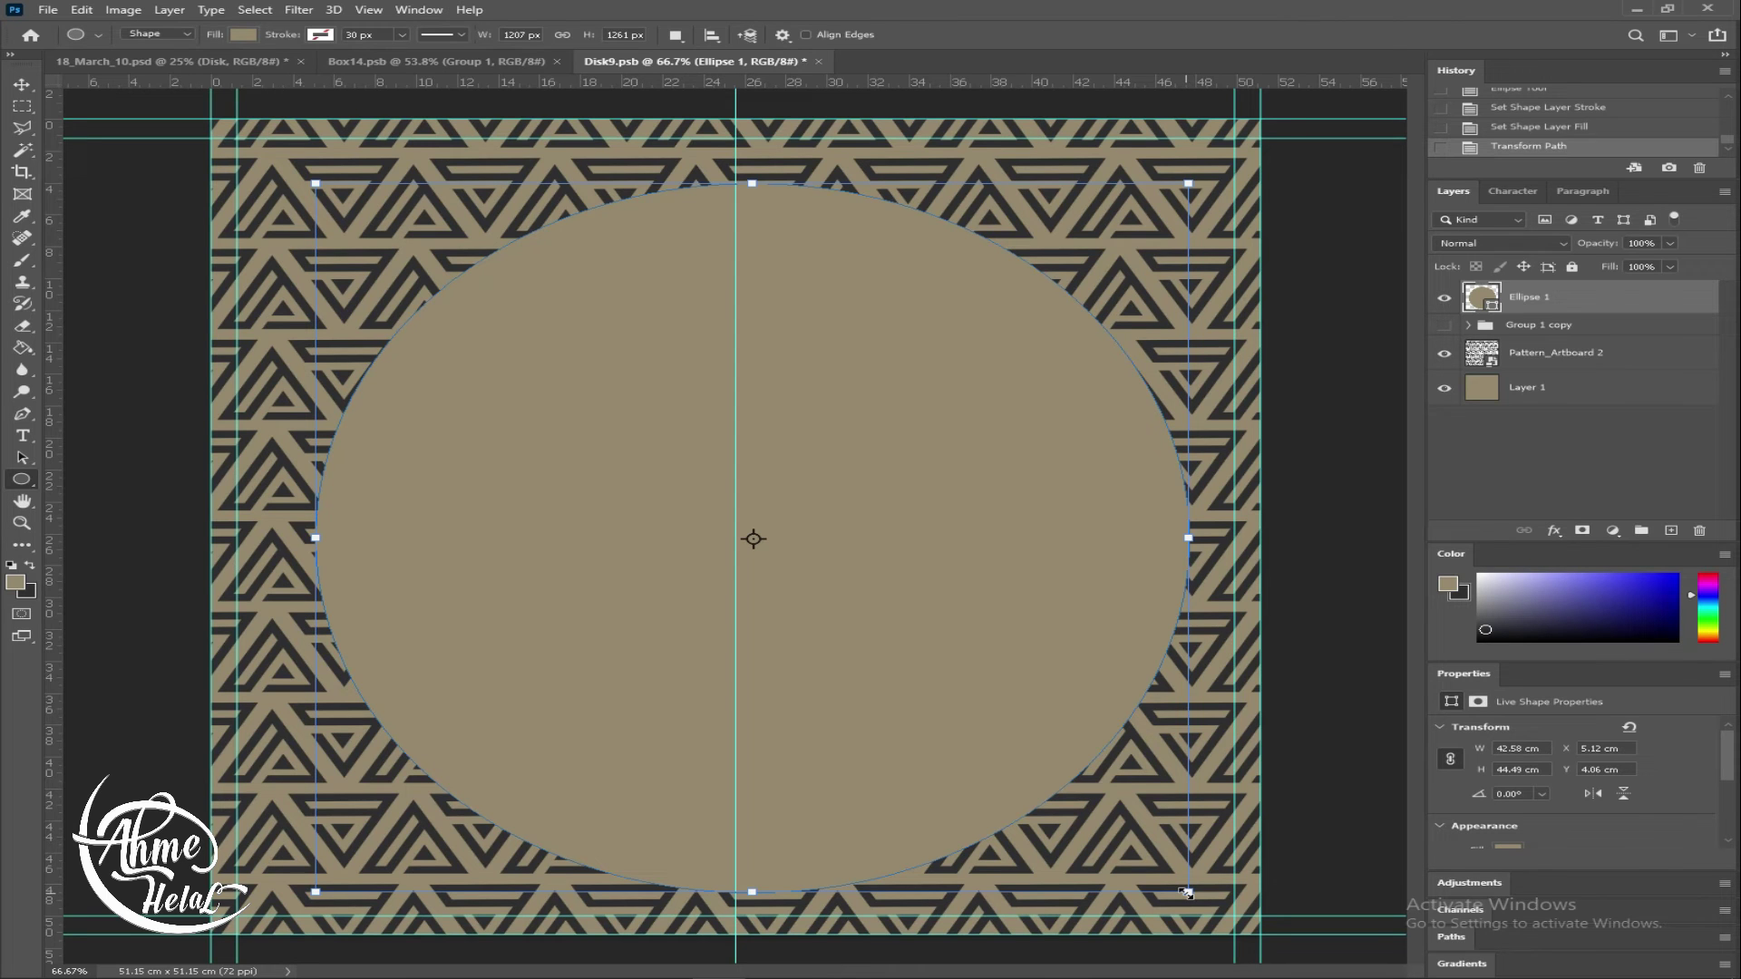
pyautogui.press('v')
pyautogui.hotkey('shift', 'Left')
pyautogui.hotkey('shift', 'Left')
pyautogui.moveTo(918, 528); pyautogui.dragTo(920, 522)
# - Show the logo group and move it above the tan circle
pyautogui.click(1444, 325)
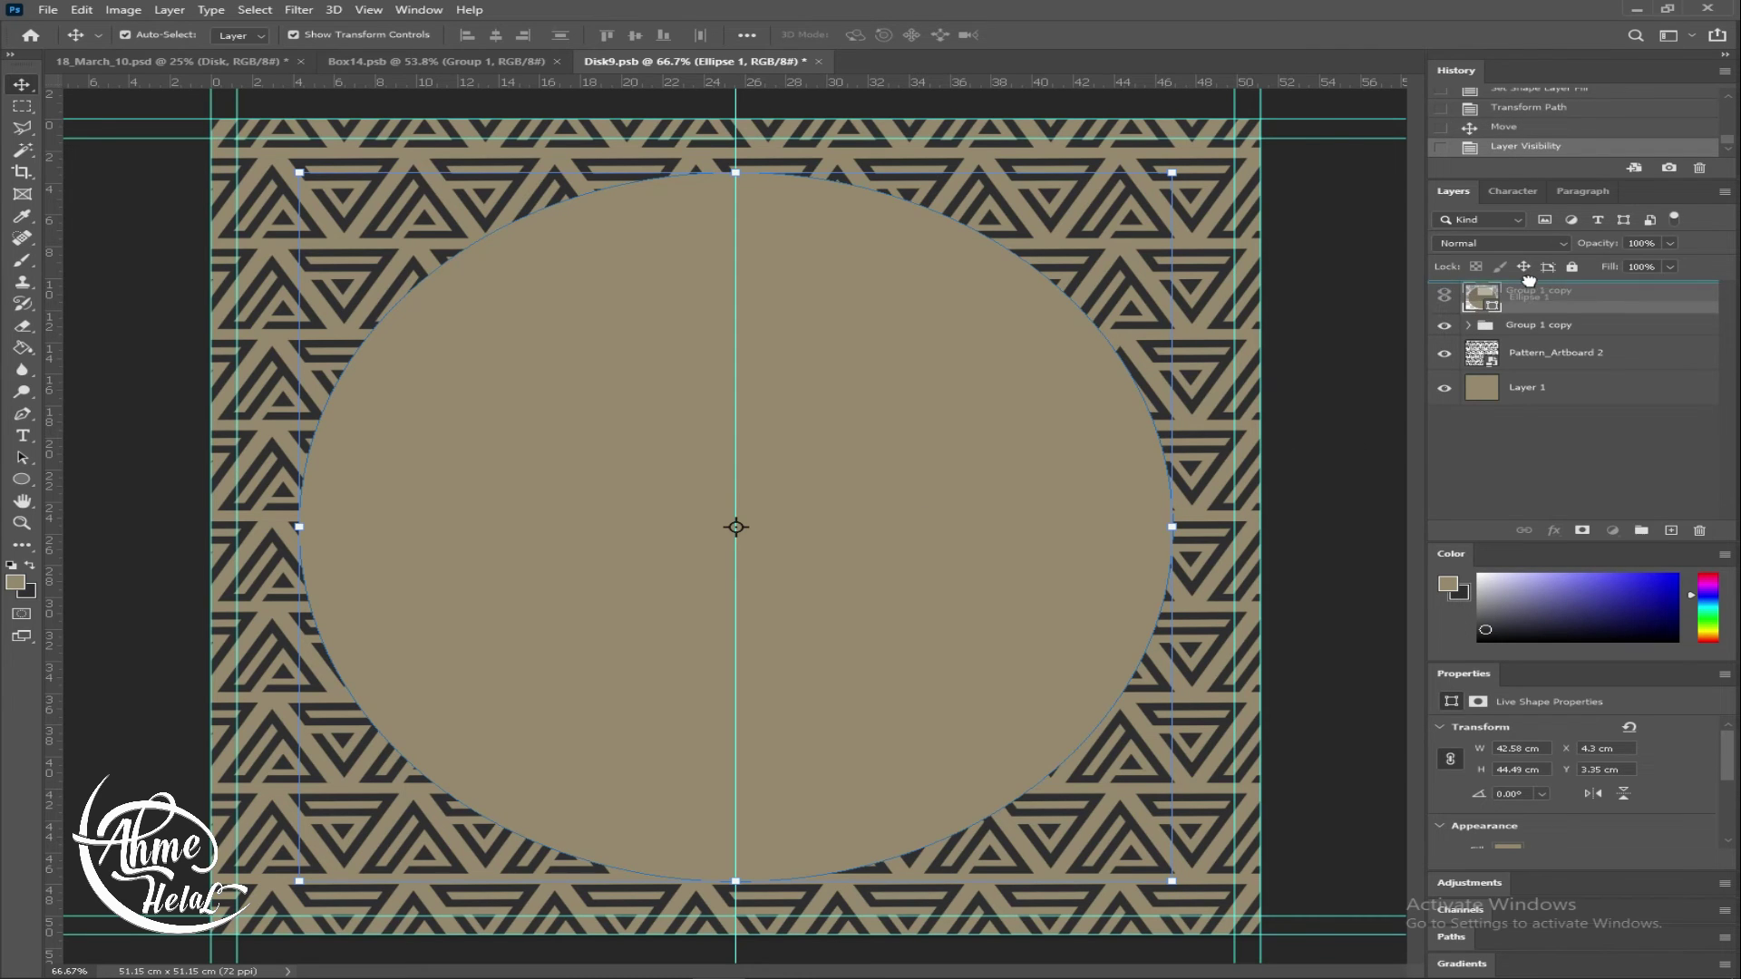
pyautogui.moveTo(1533, 325); pyautogui.dragTo(1533, 285)
pyautogui.click(1320, 436)
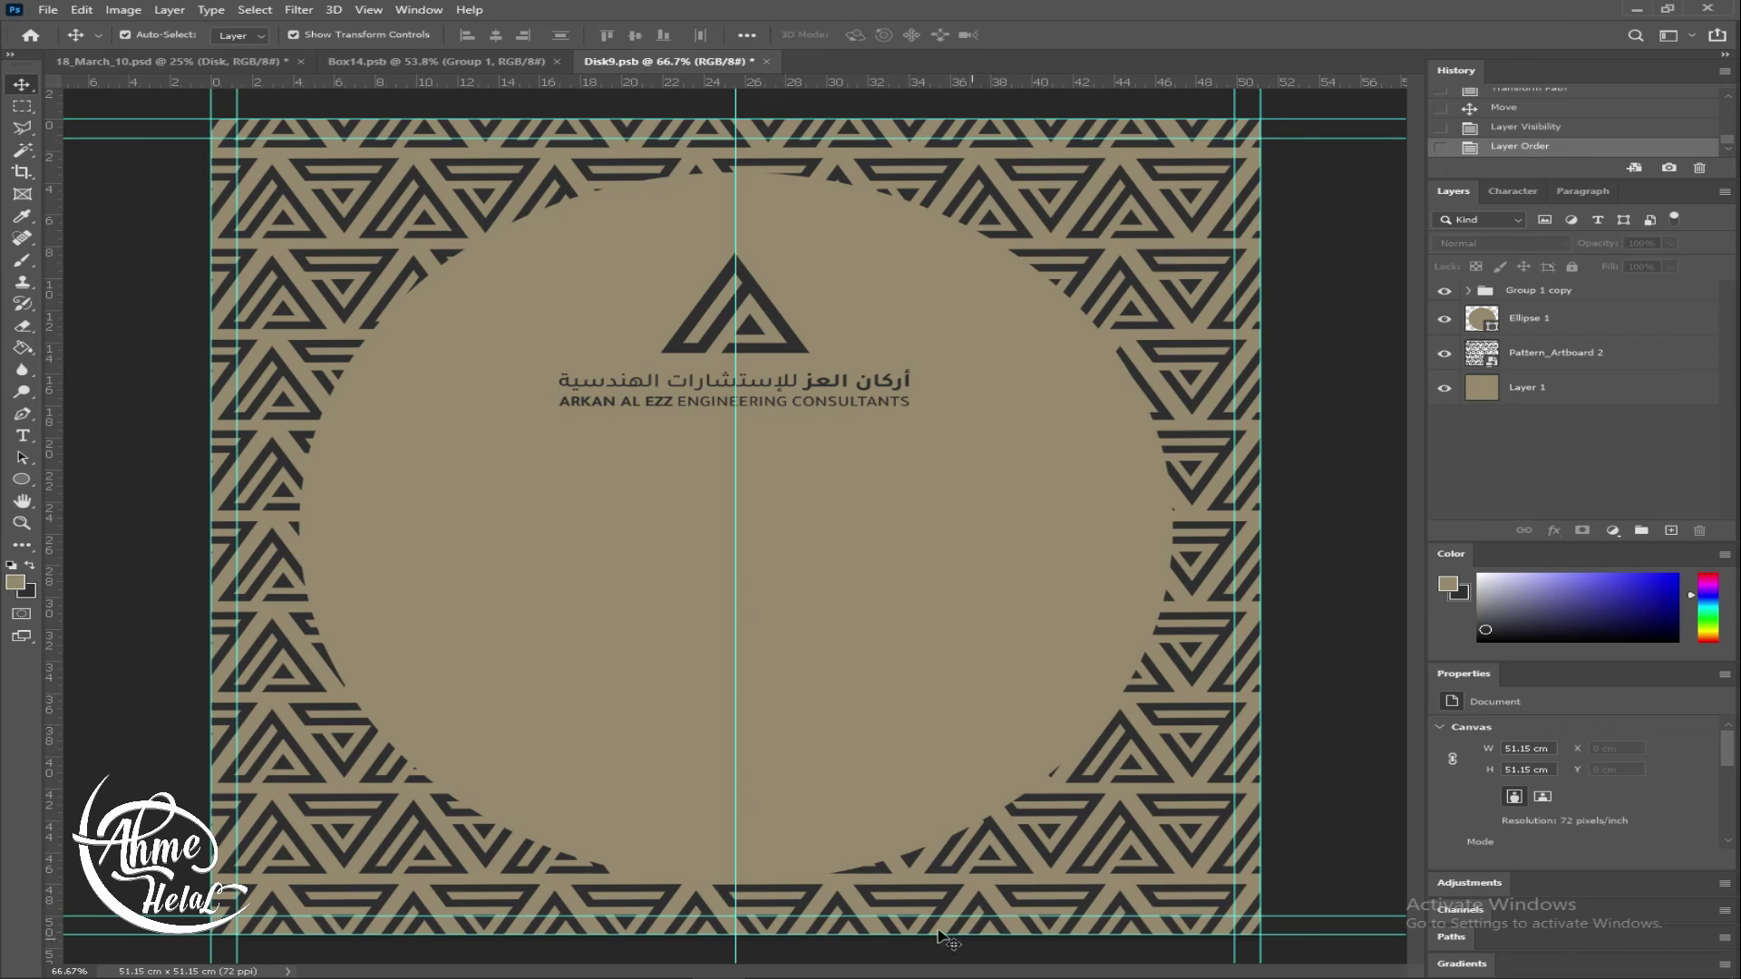
# - Copy Group 2 from Box14 into Disk9, overlay it dark, and move it into the circle's lower half
pyautogui.click(423, 62)
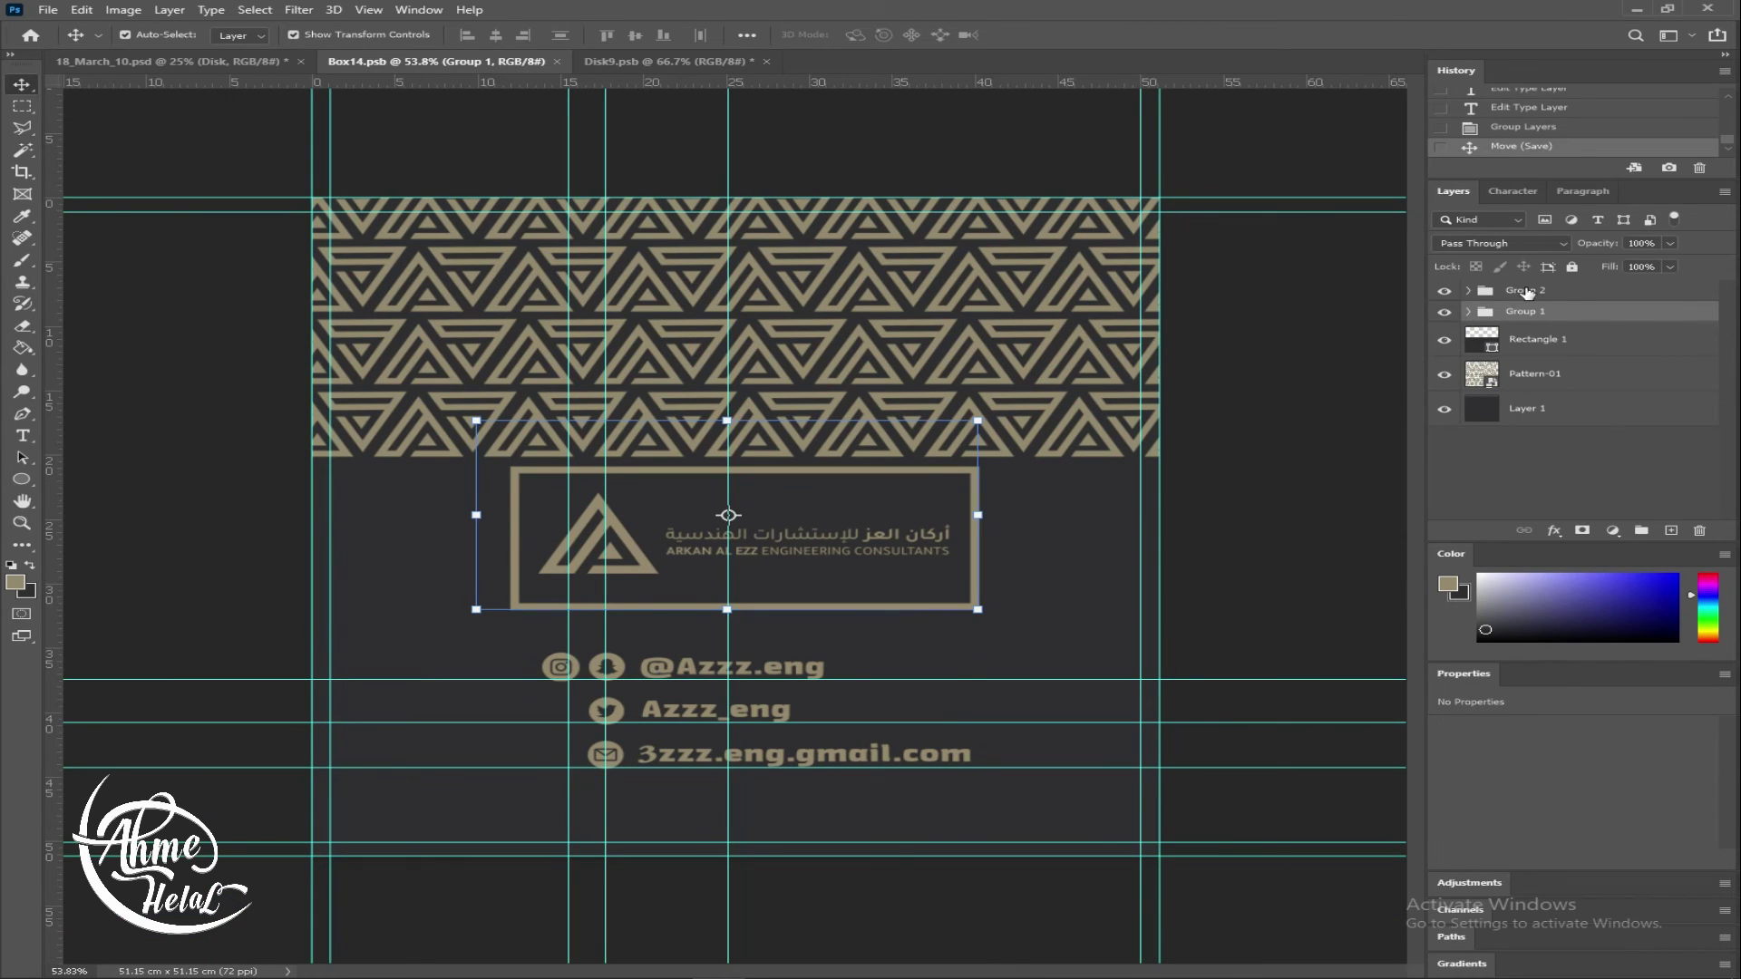
pyautogui.click(1527, 293)
pyautogui.moveTo(649, 723)
pyautogui.mouseDown()
pyautogui.moveTo(714, 757)
pyautogui.moveTo(708, 716)
pyautogui.mouseUp()
pyautogui.click(1555, 531)
pyautogui.click(1594, 645)
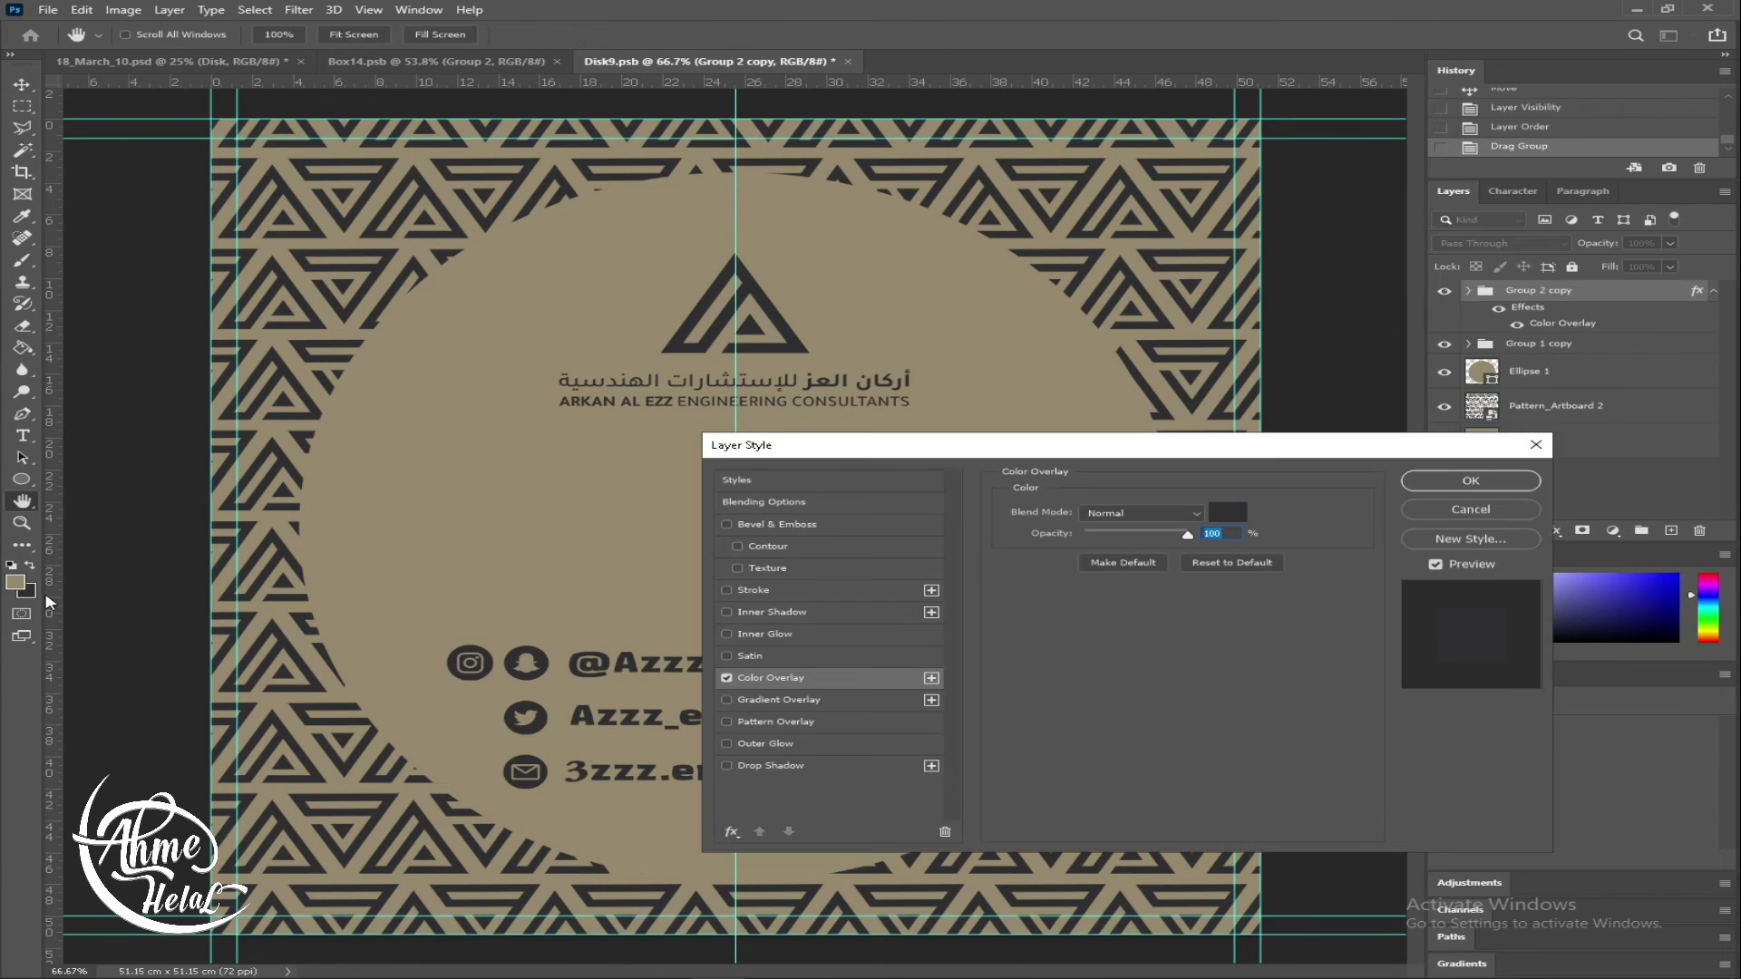
pyautogui.click(1471, 481)
pyautogui.moveTo(635, 663); pyautogui.dragTo(686, 627)
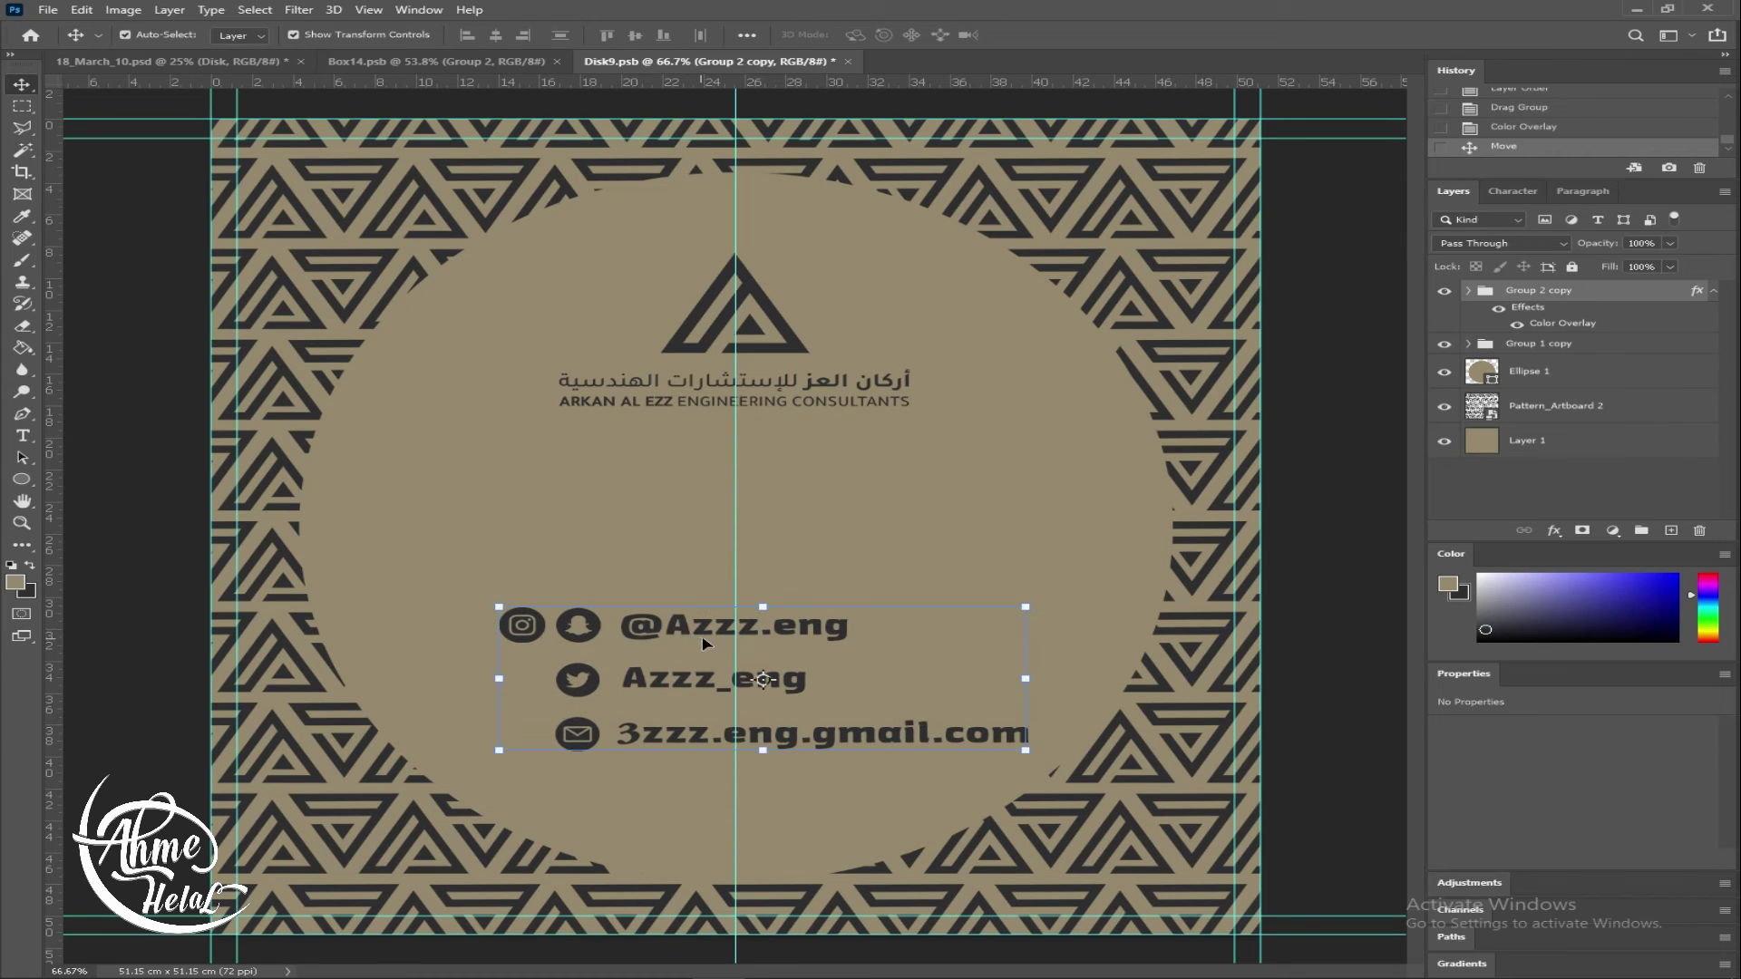
pyautogui.click(253, 102)
# - Draw a circle inside the tan disk with a 10 px outline, nudged right to centre it
pyautogui.press('u')
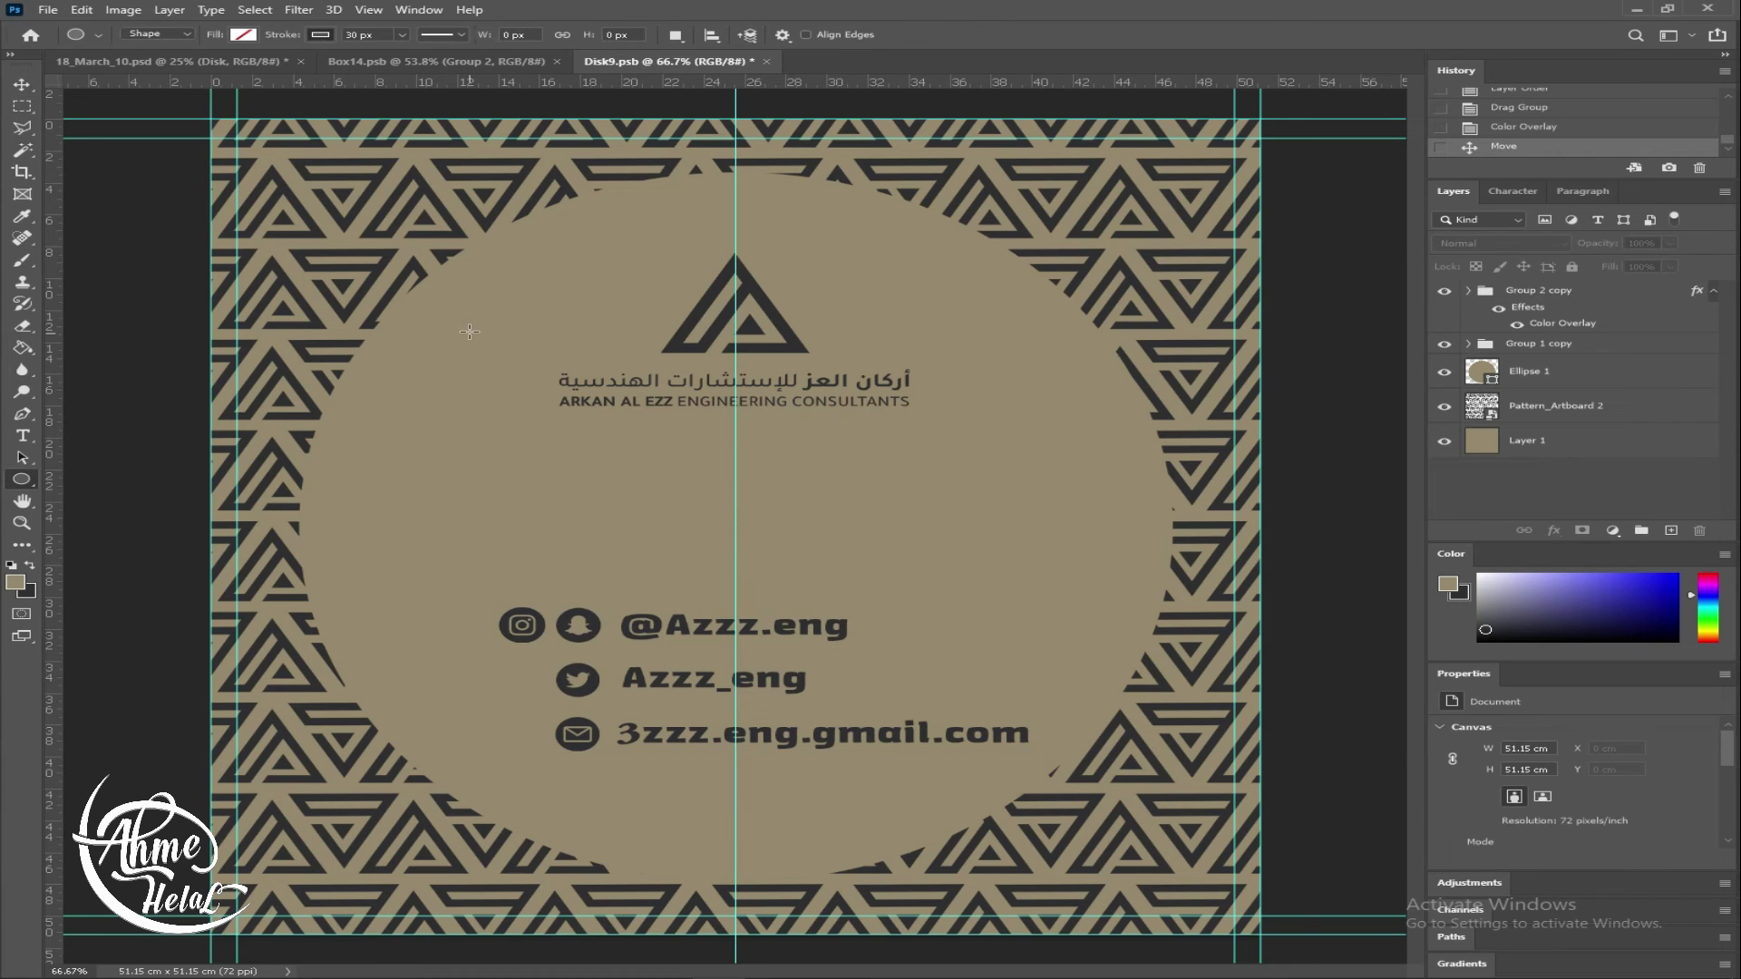
pyautogui.moveTo(663, 457)
pyautogui.mouseDown()
pyautogui.moveTo(993, 726)
pyautogui.moveTo(1174, 915)
pyautogui.moveTo(1147, 890)
pyautogui.mouseUp()
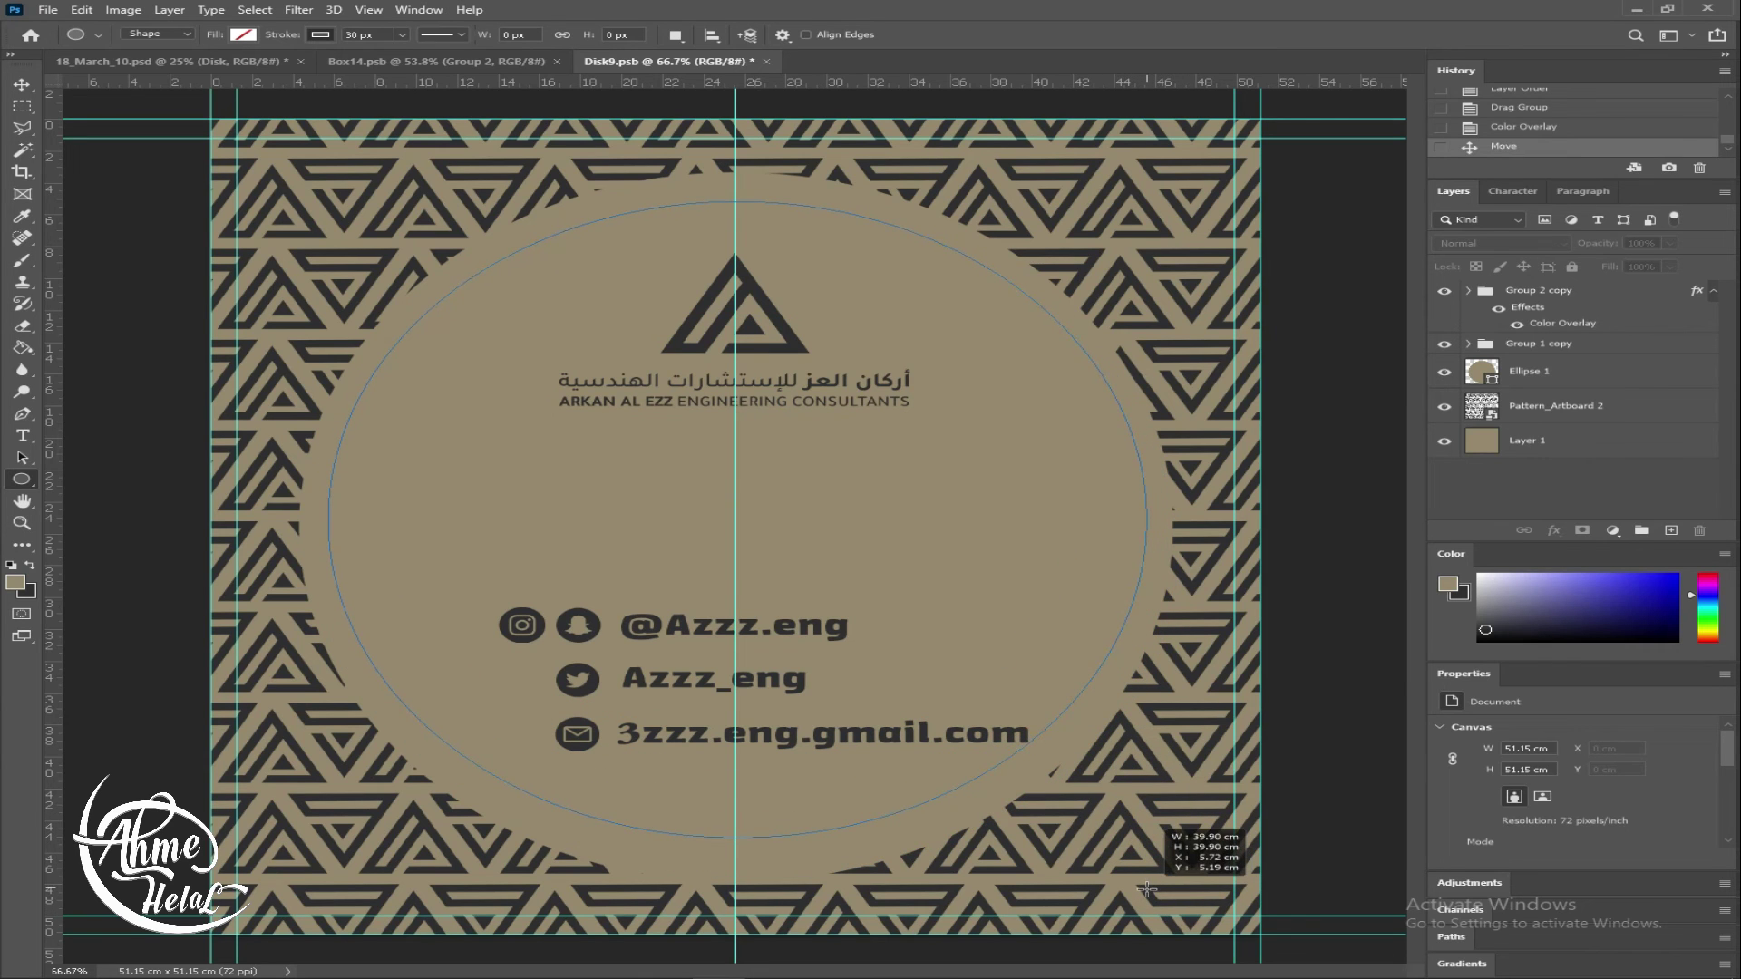
pyautogui.moveTo(1147, 889)
pyautogui.mouseDown()
pyautogui.moveTo(1192, 846)
pyautogui.moveTo(1184, 780)
pyautogui.mouseUp()
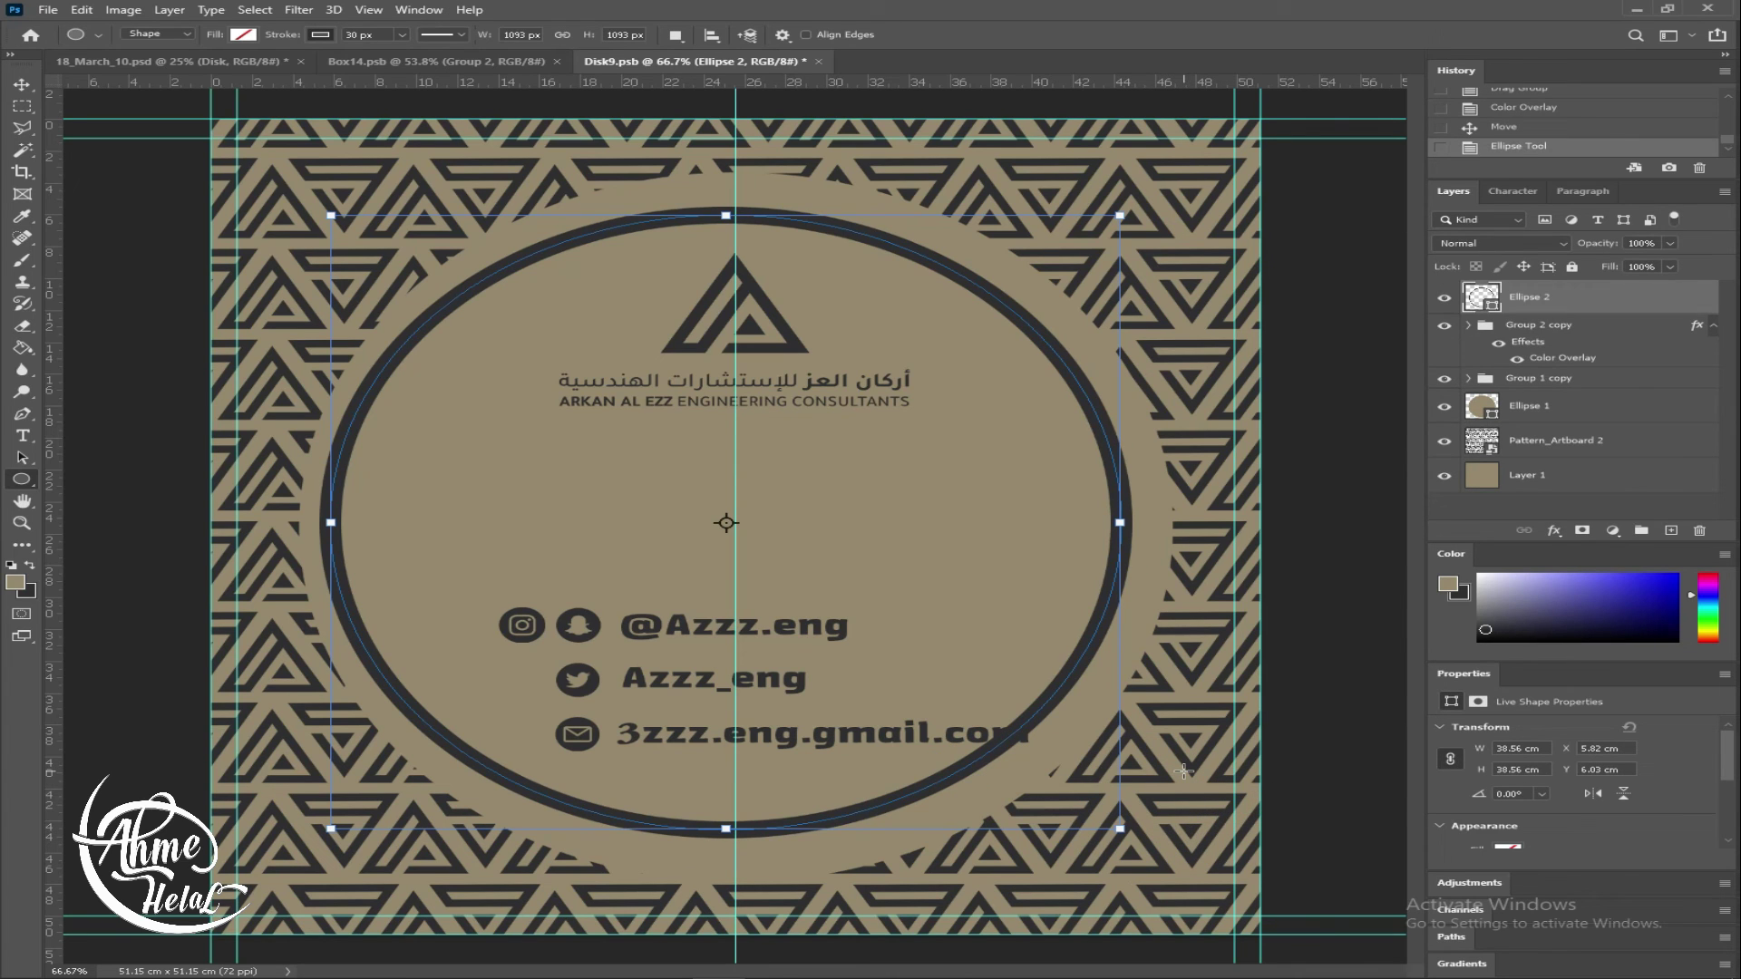
pyautogui.write('10')
pyautogui.press('Return')
pyautogui.press('v')
pyautogui.press('Right')
pyautogui.press('Right')
pyautogui.press('Right')
pyautogui.press('Right')
pyautogui.press('Right')
pyautogui.press('Right')
pyautogui.press('Right')
pyautogui.press('Right')
pyautogui.press('Right')
pyautogui.press('Right')
pyautogui.press('Right')
pyautogui.press('Right')
pyautogui.press('Right')
pyautogui.press('Right')
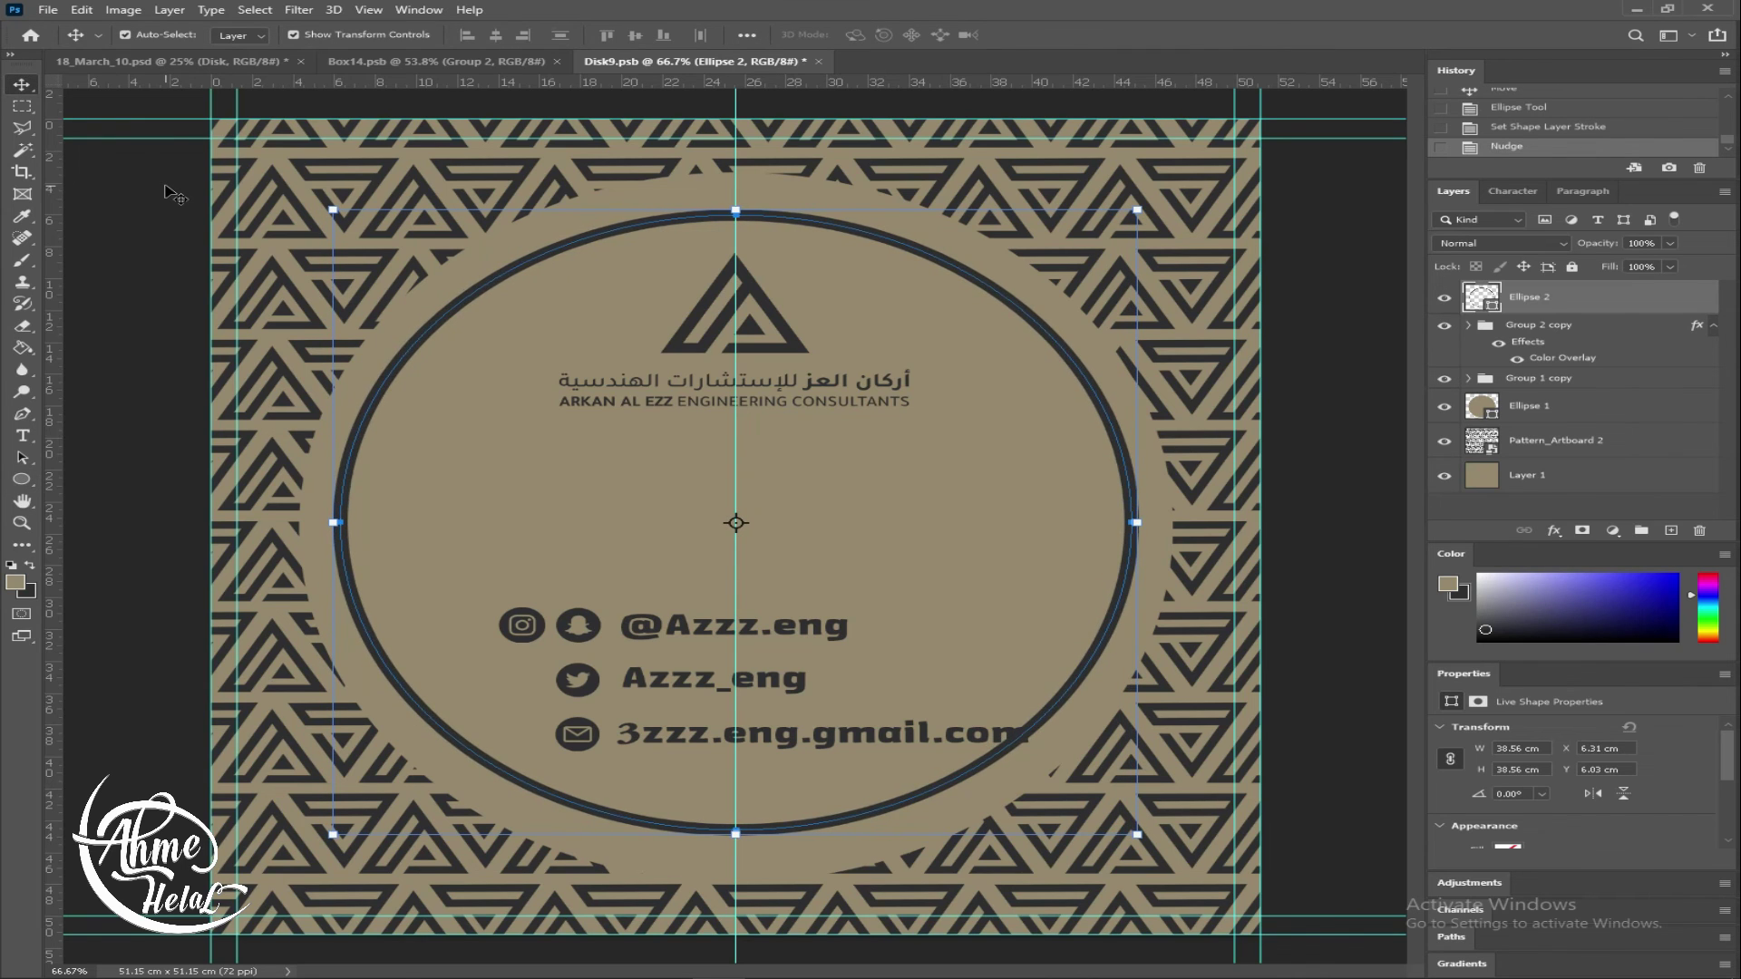
# - Shift the contact rows group slightly up and left inside the ring
pyautogui.click(1714, 325)
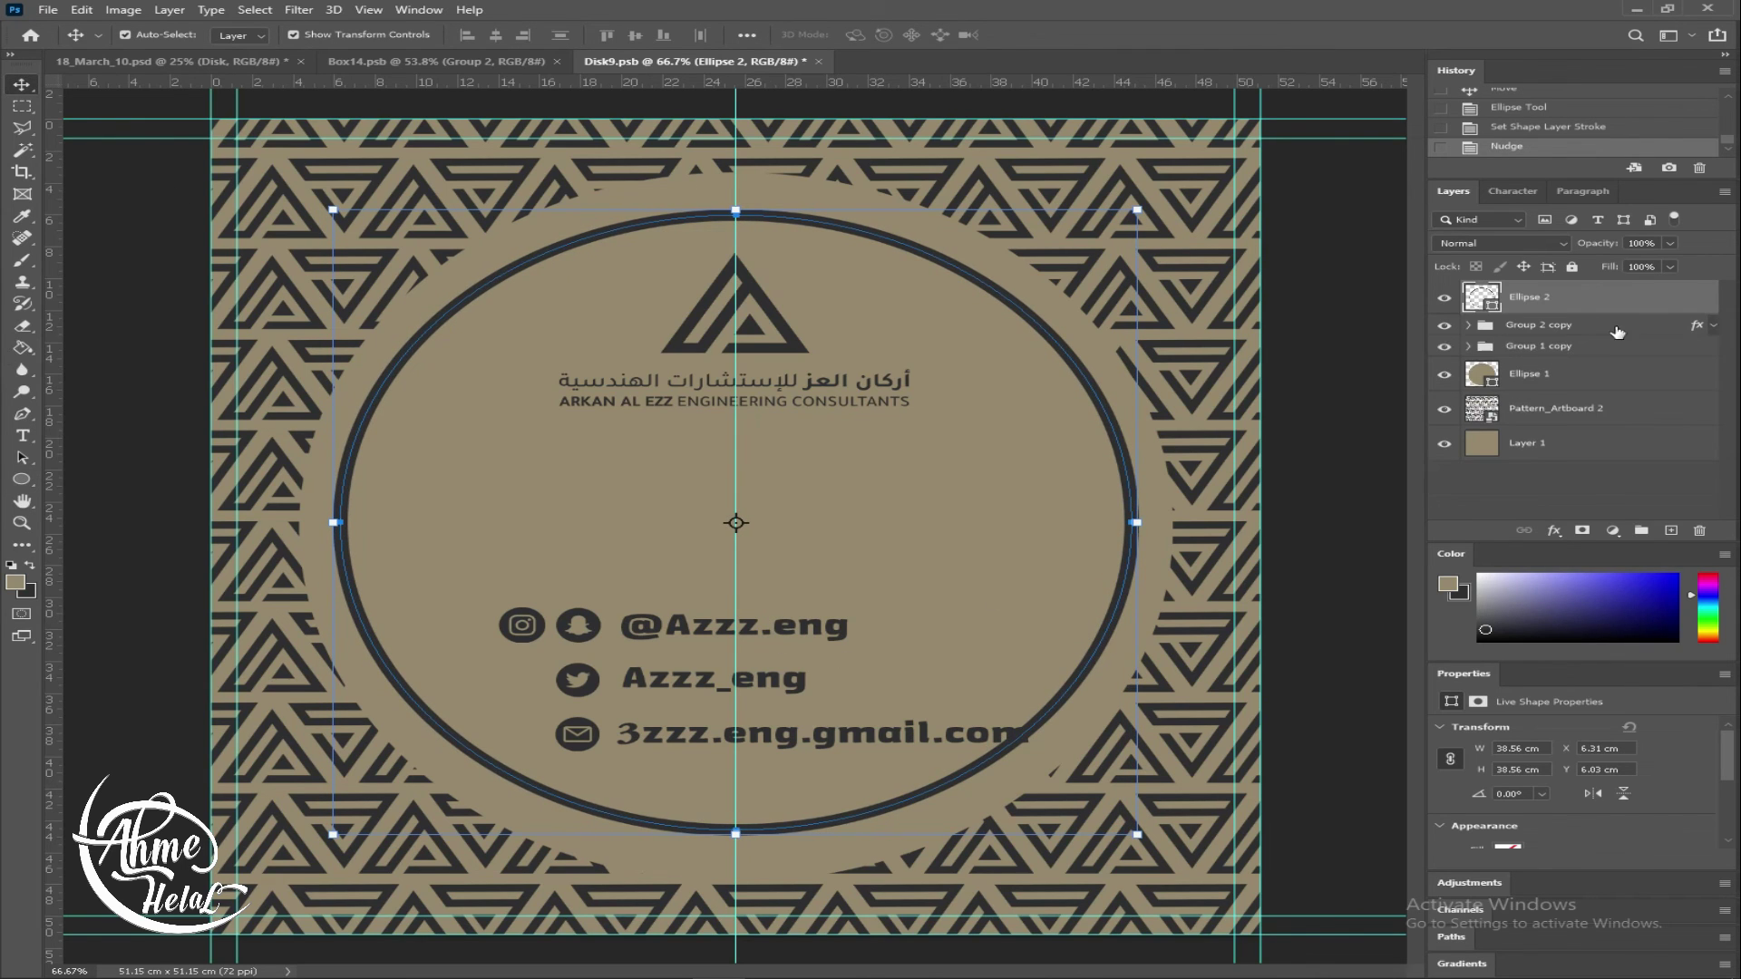
pyautogui.click(1606, 324)
pyautogui.moveTo(900, 532); pyautogui.dragTo(742, 626)
# - Move the logo group up, enlarge it to about 112% and shift it left
pyautogui.keyDown('ctrl'); pyautogui.click(808, 352); pyautogui.keyUp('ctrl')
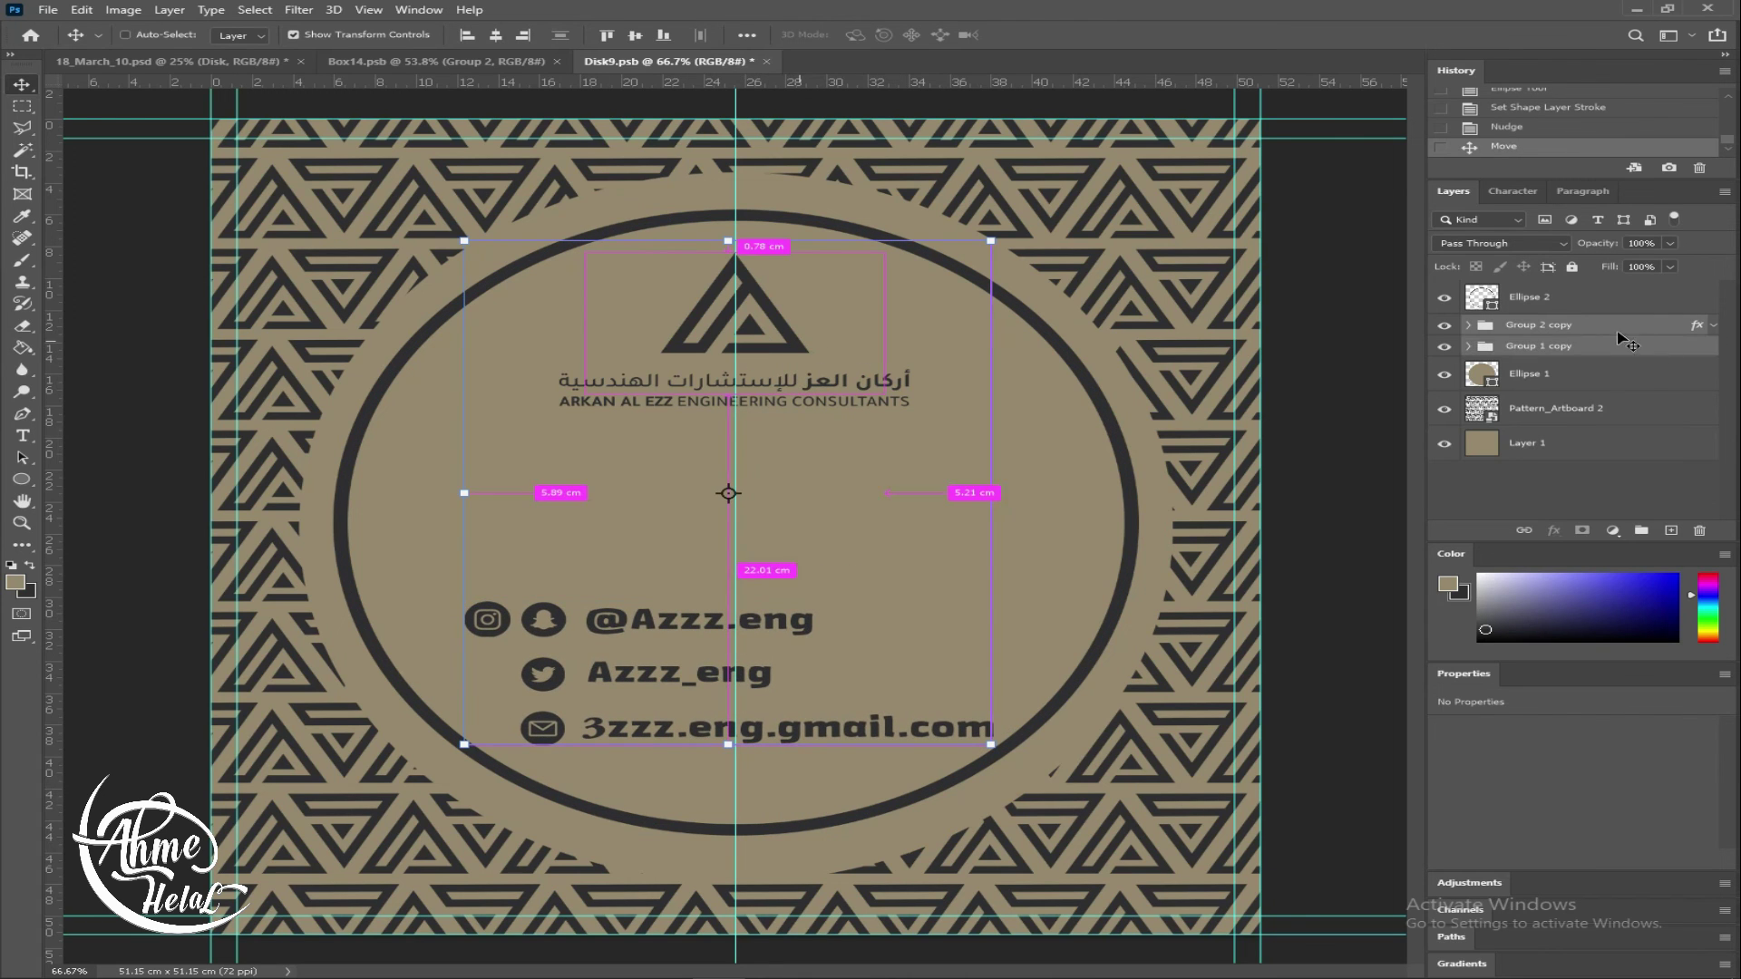
pyautogui.moveTo(796, 342); pyautogui.dragTo(797, 337)
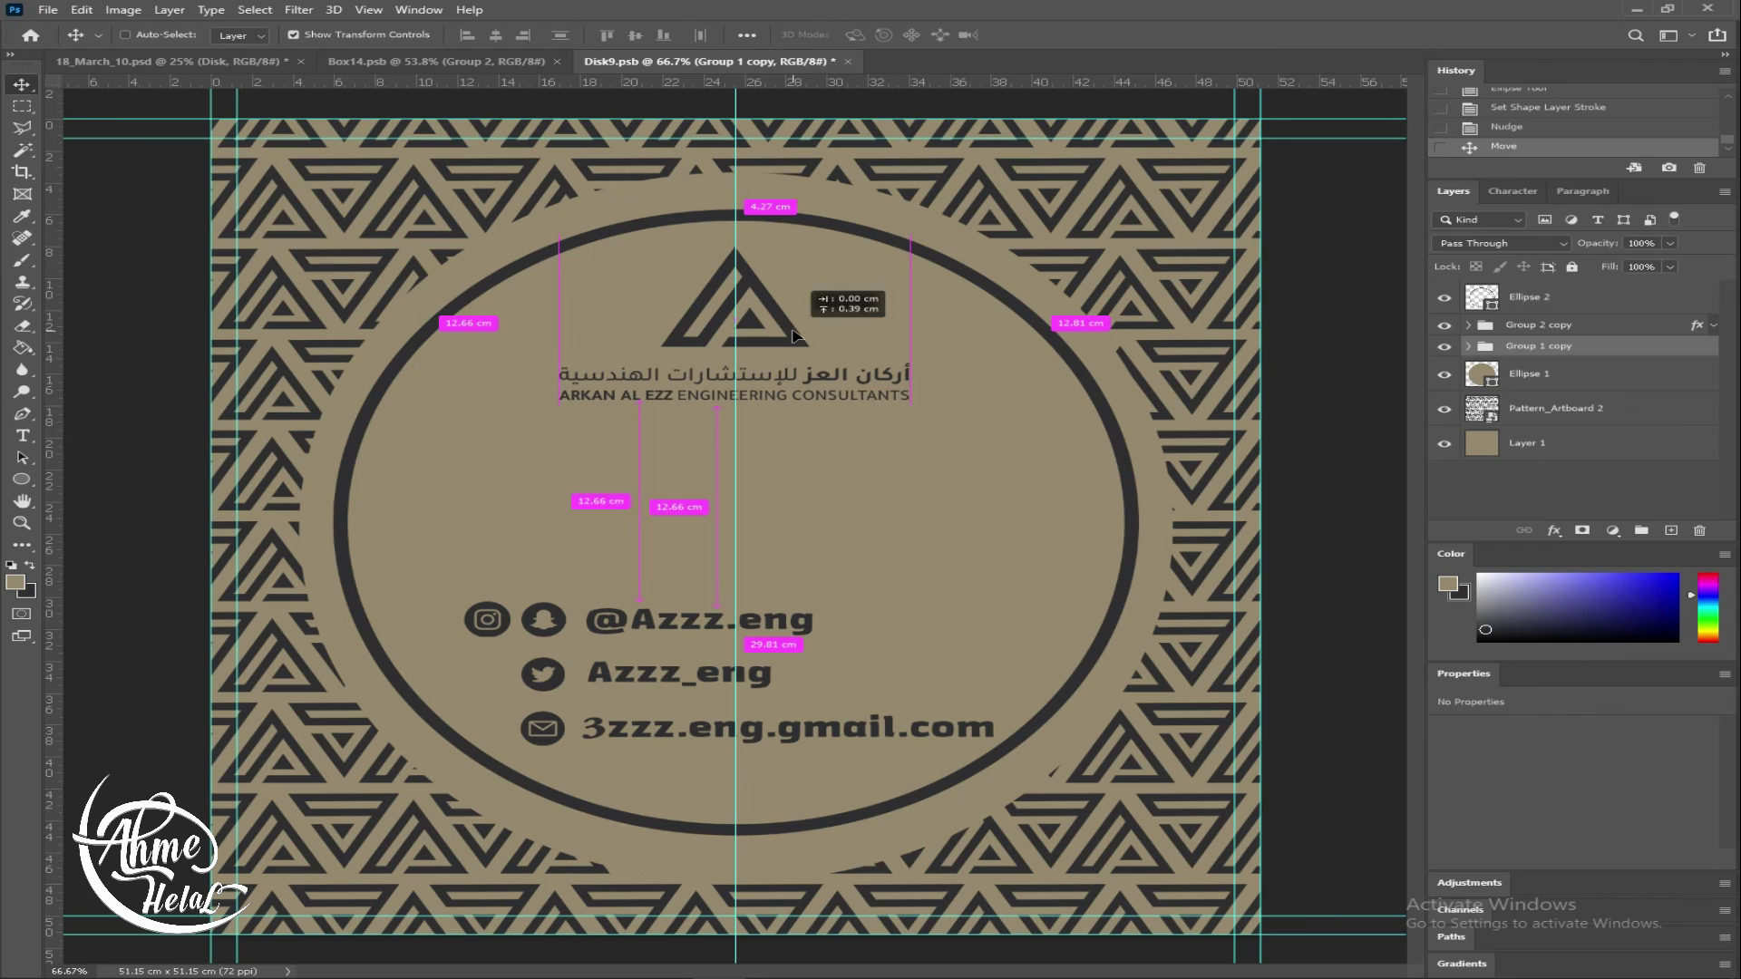
pyautogui.click(909, 399)
pyautogui.moveTo(910, 399); pyautogui.dragTo(950, 418)
pyautogui.moveTo(807, 360); pyautogui.dragTo(789, 360)
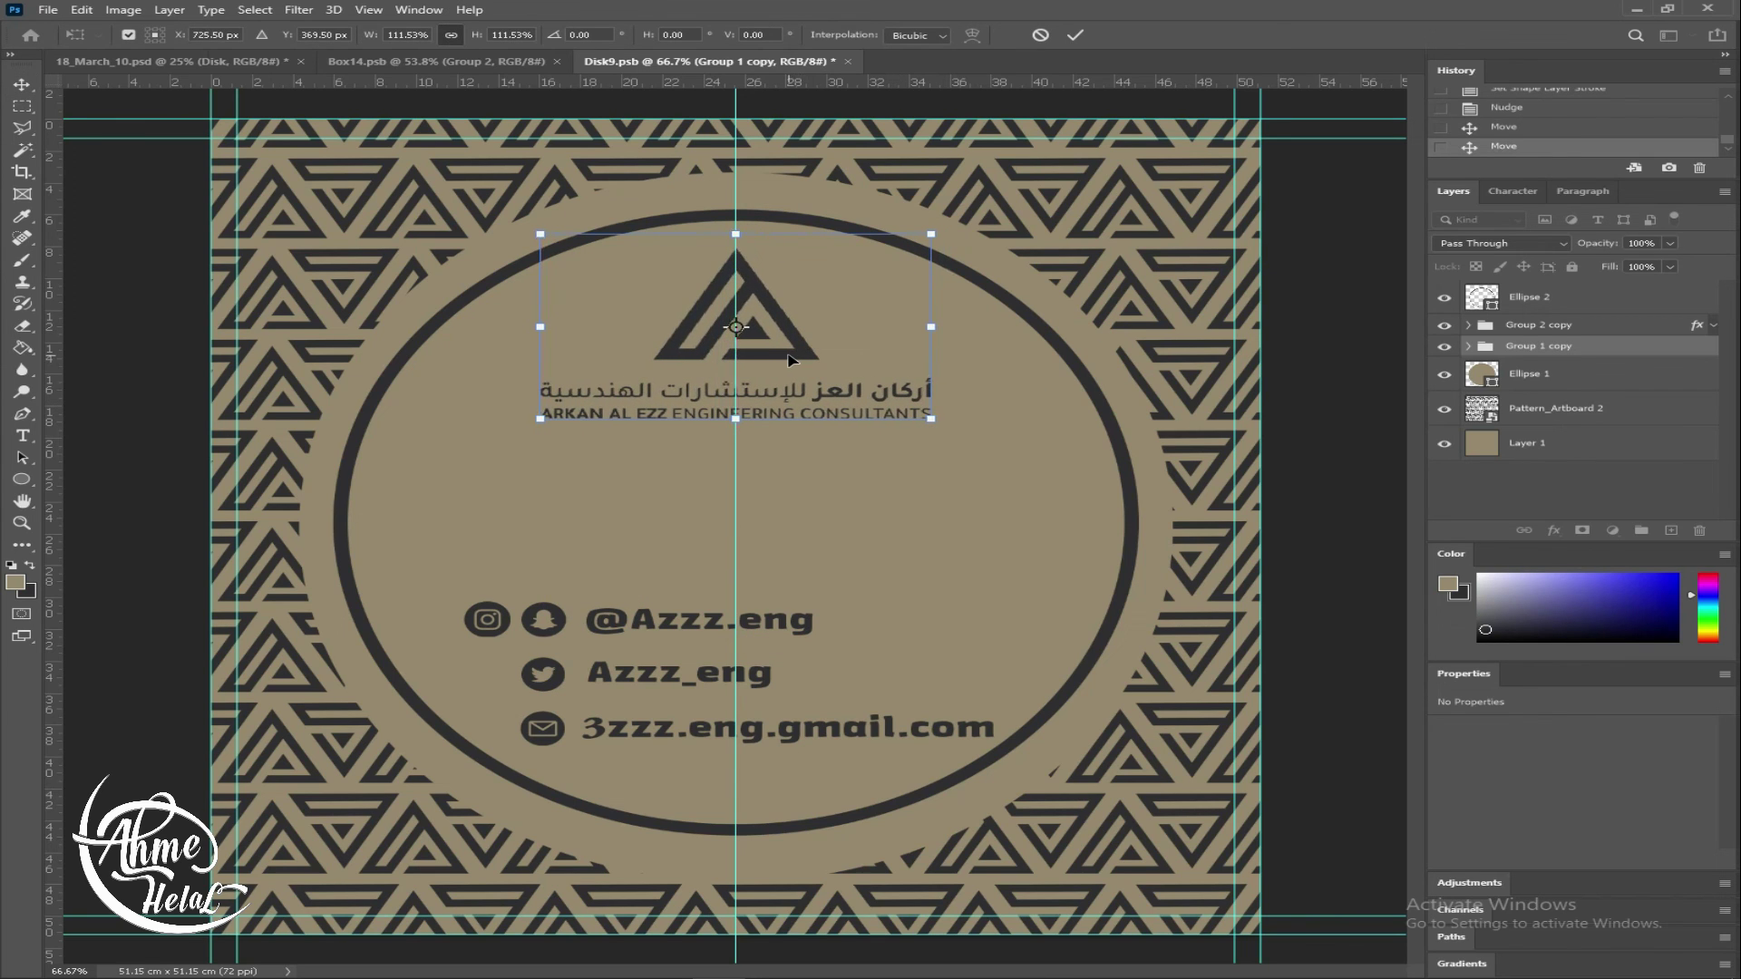
pyautogui.press('Return')
# - Enlarge the dark ring slightly
pyautogui.click(767, 833)
pyautogui.moveTo(740, 840); pyautogui.dragTo(740, 850)
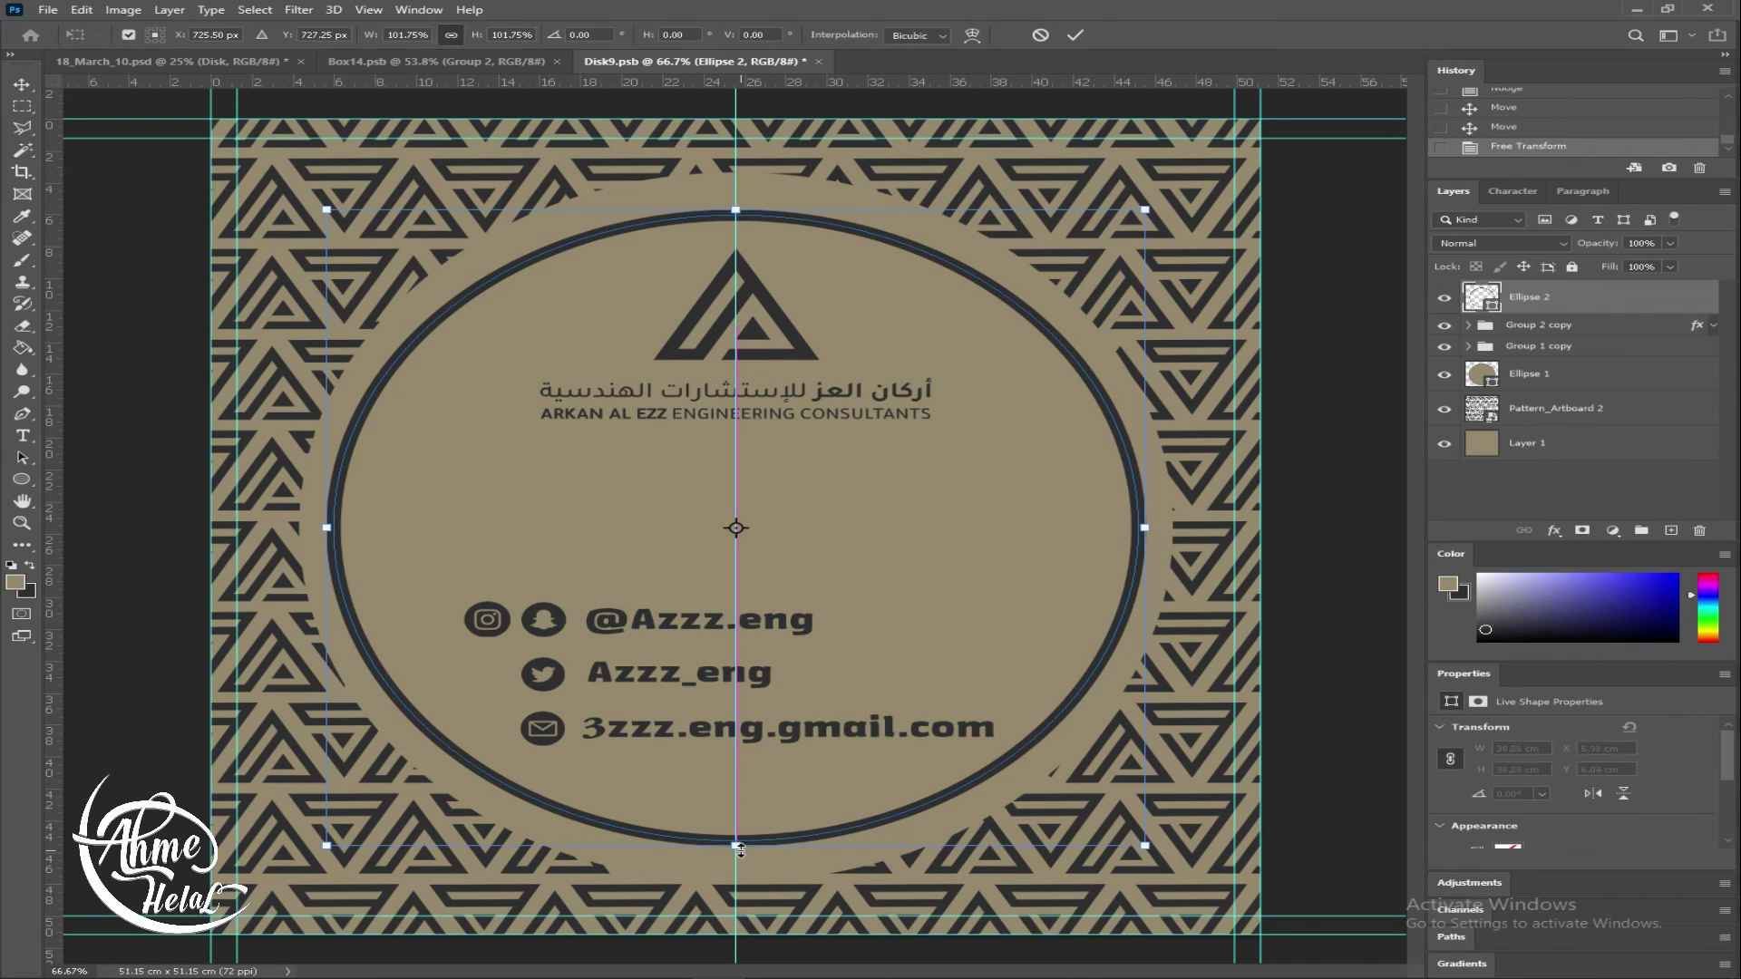
pyautogui.press('Return')
# - Shrink the logo to about 87% and centre it on the vertical guide
pyautogui.click(1536, 346)
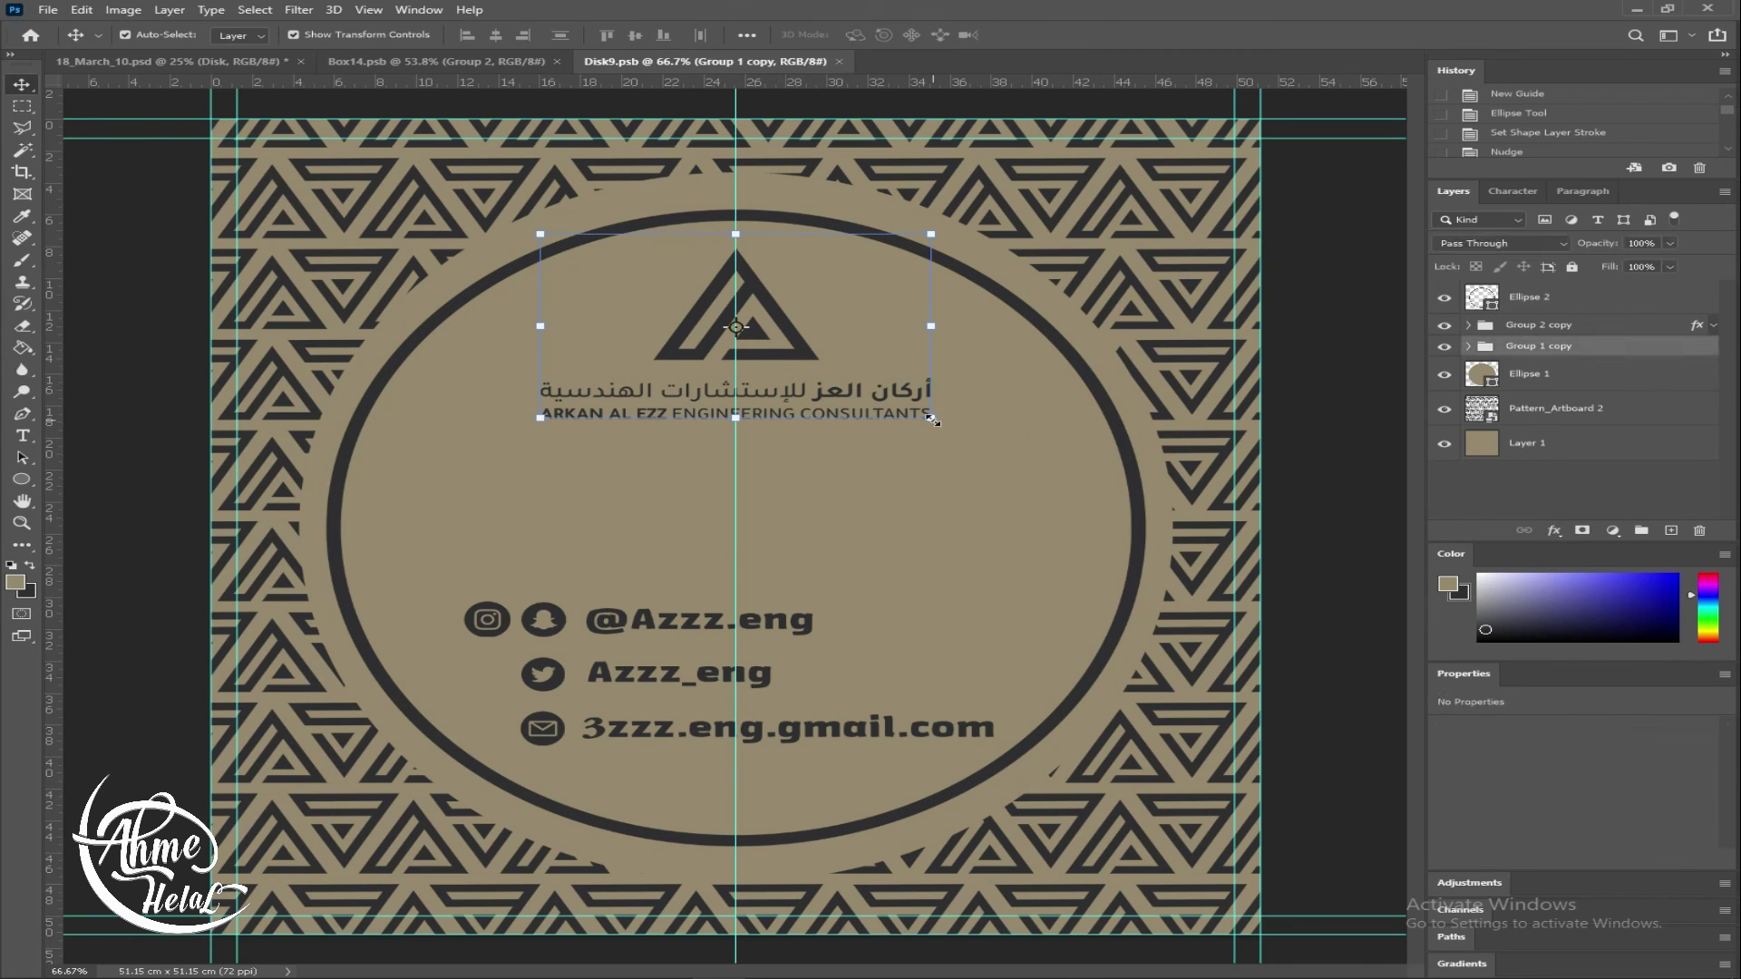
pyautogui.moveTo(931, 417); pyautogui.dragTo(879, 393)
pyautogui.moveTo(751, 348); pyautogui.dragTo(777, 347)
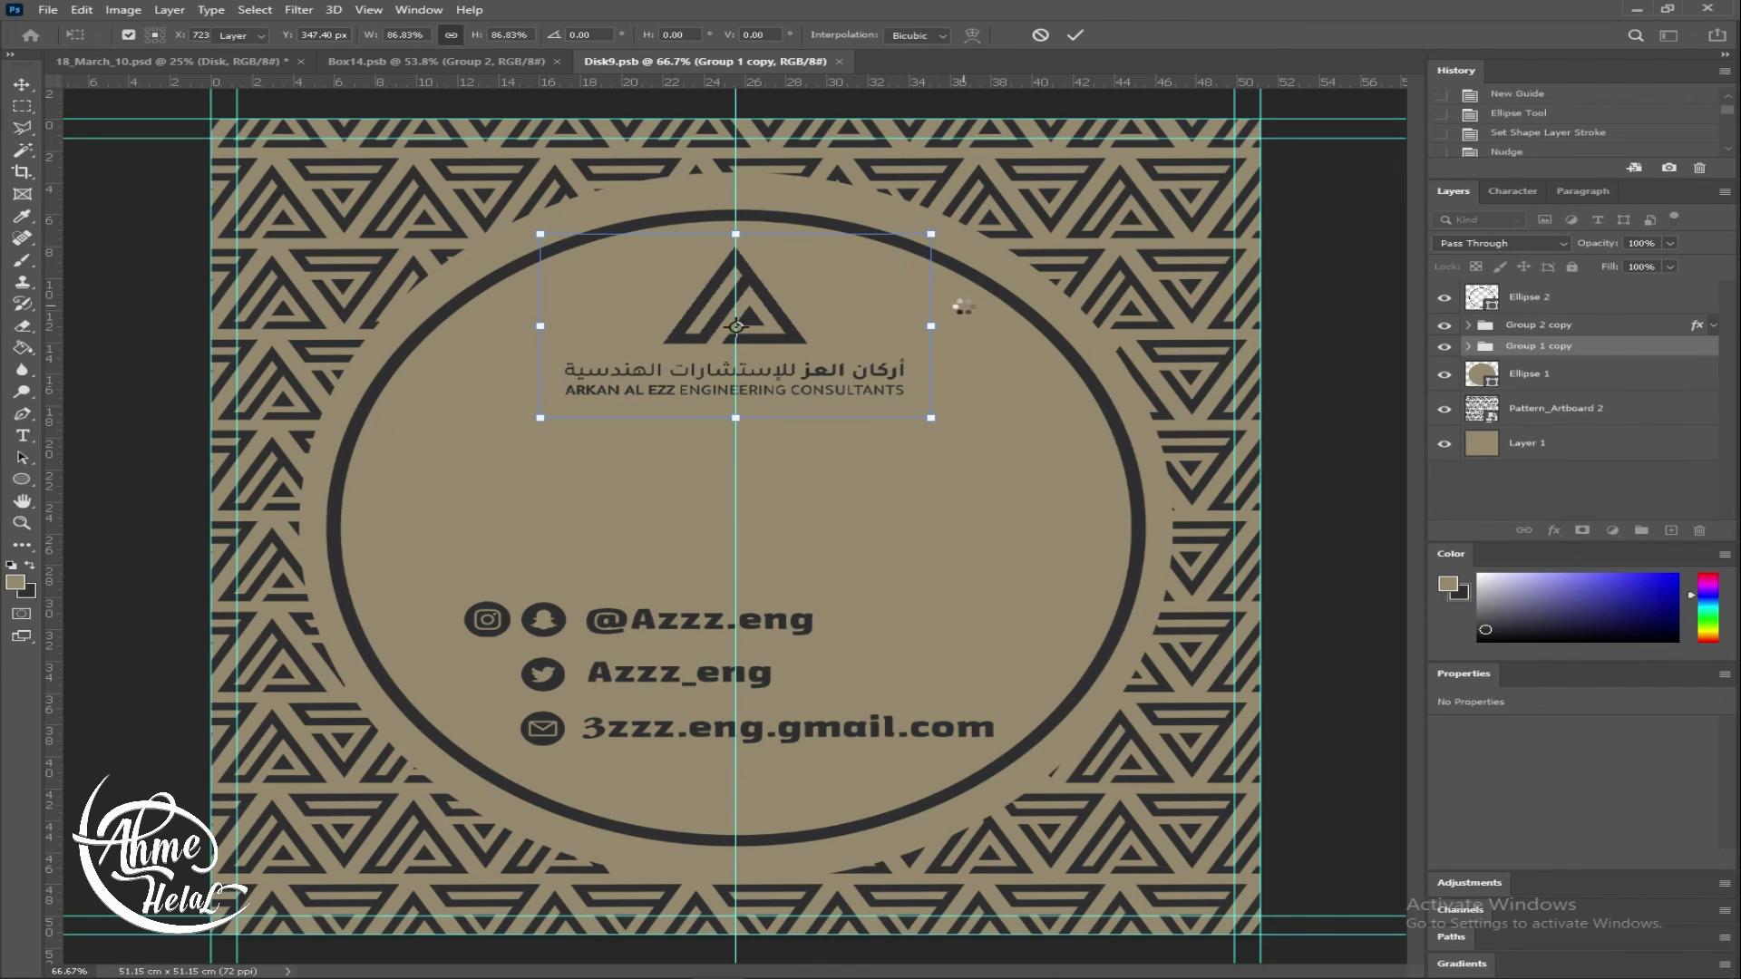
pyautogui.press('Return')
# - Select the ring layer and nudge it up into position
pyautogui.hotkey('alt', ']')
pyautogui.hotkey('alt', ']')
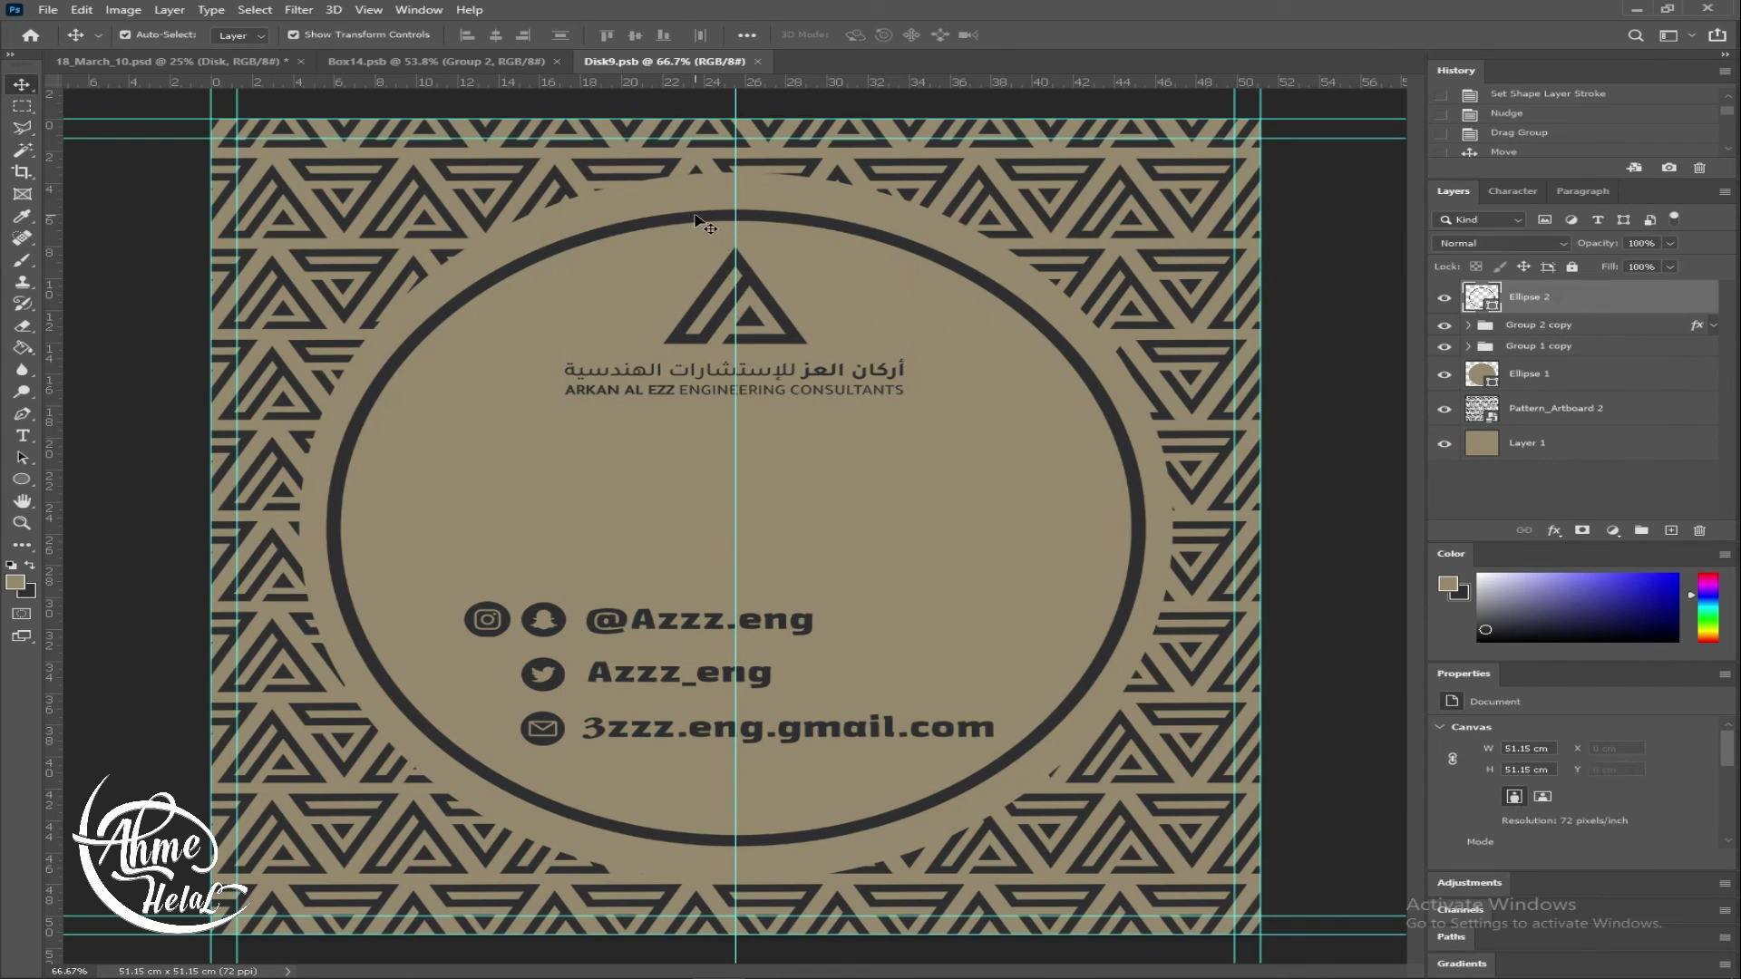
pyautogui.hotkey('ctrl', 't')
pyautogui.press('Return')
pyautogui.press('Up')
# - Clear the layer selection and save the disk design to Disk9.psb
pyautogui.click(1295, 288)
pyautogui.hotkey('ctrl', 's')
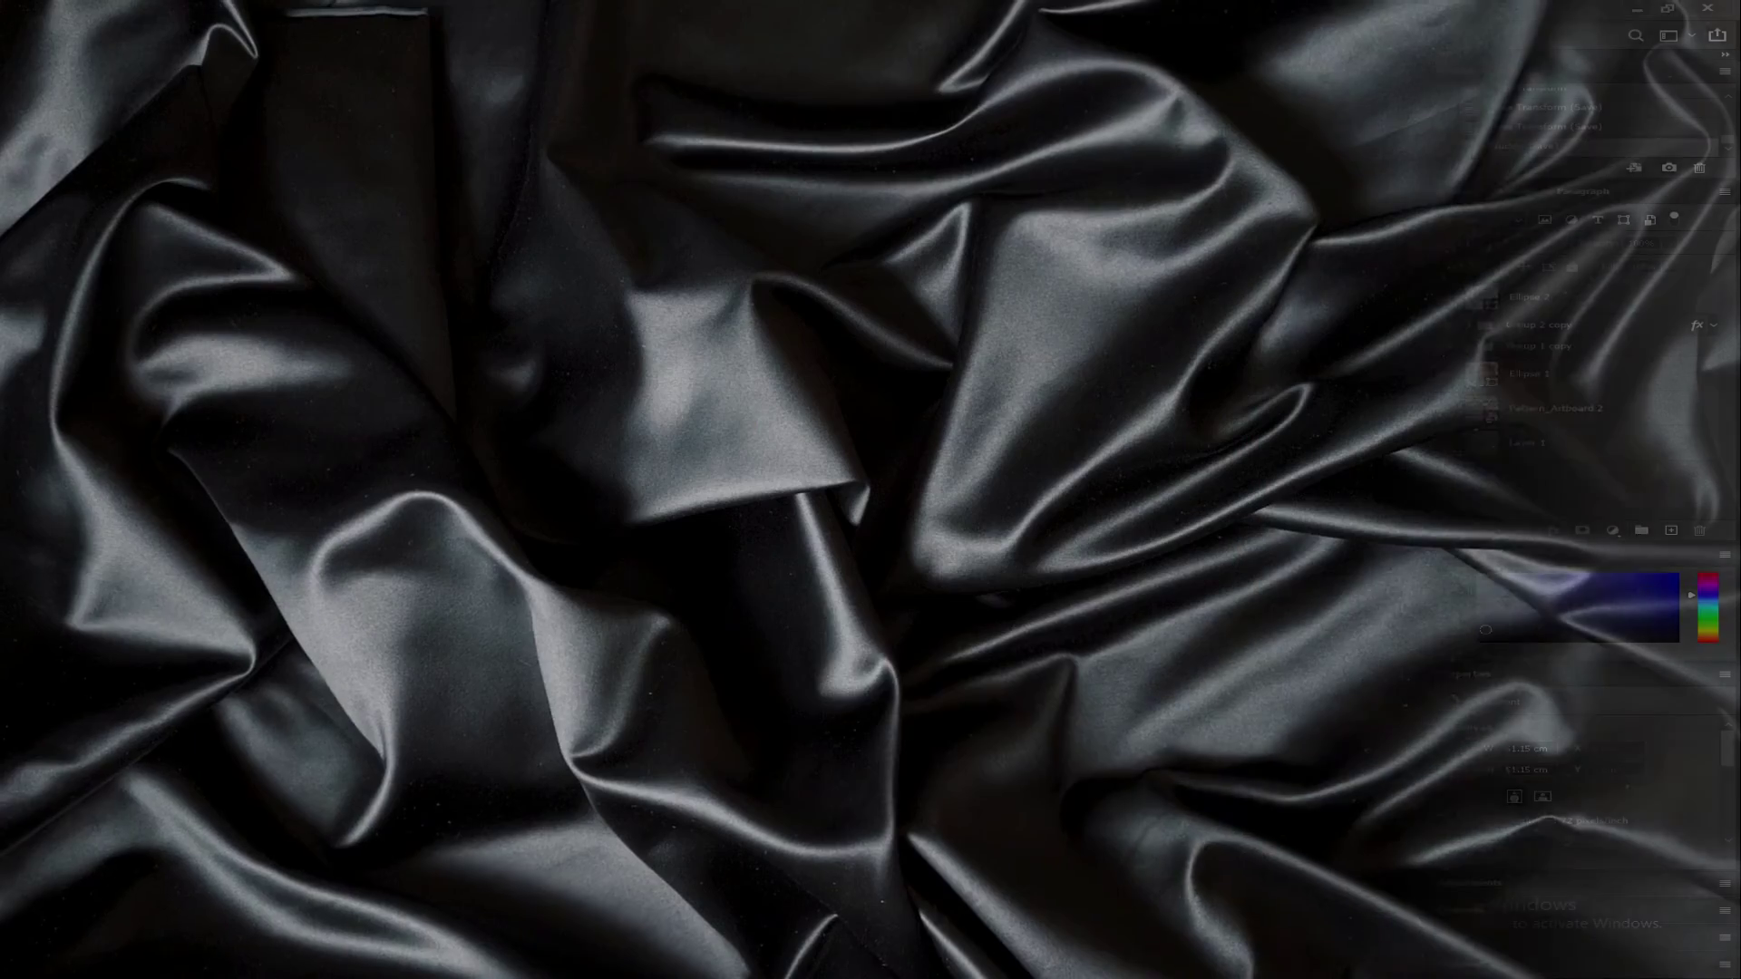